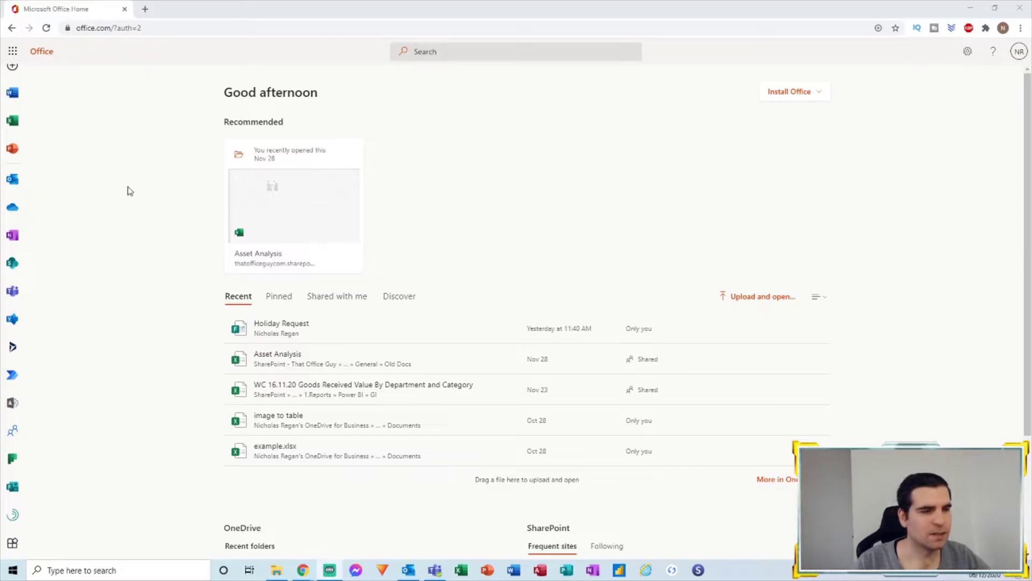
- Show the Microsoft 365 app list from the Office home page's app launcher
{"action": "scroll", "coordinate": [8, 178], "scroll_direction": "up", "scroll_amount": 2}
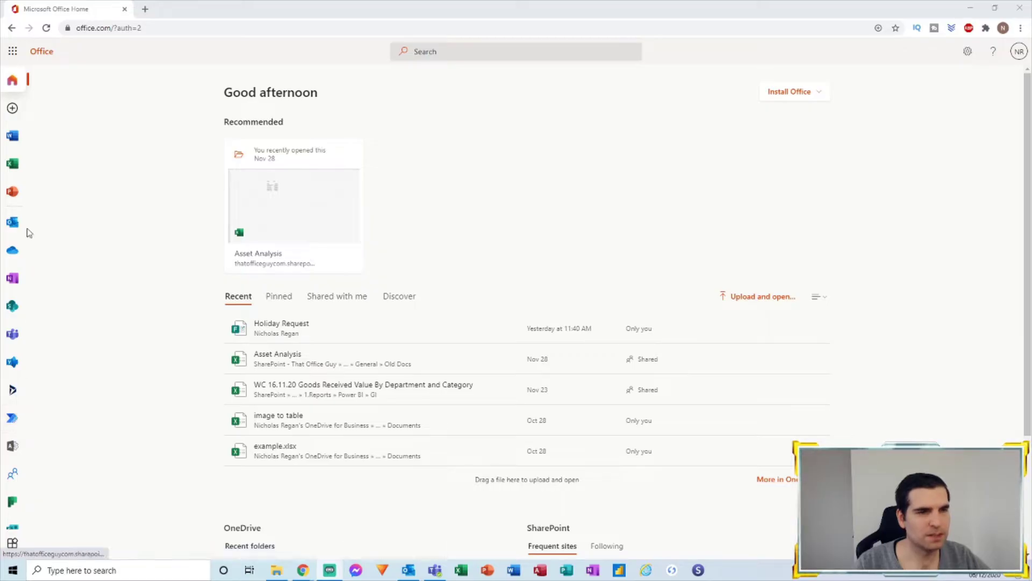
{"action": "left_click", "coordinate": [12, 52]}
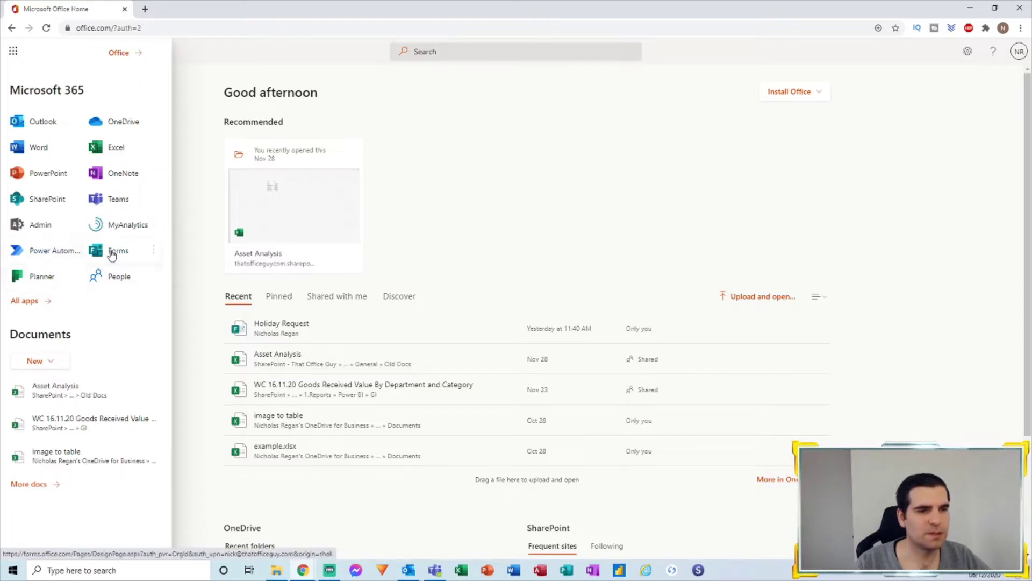
- Open Power Automate, Forms and Planner in separate new tabs, placing Forms before Planner
{"action": "right_click", "coordinate": [38, 255]}
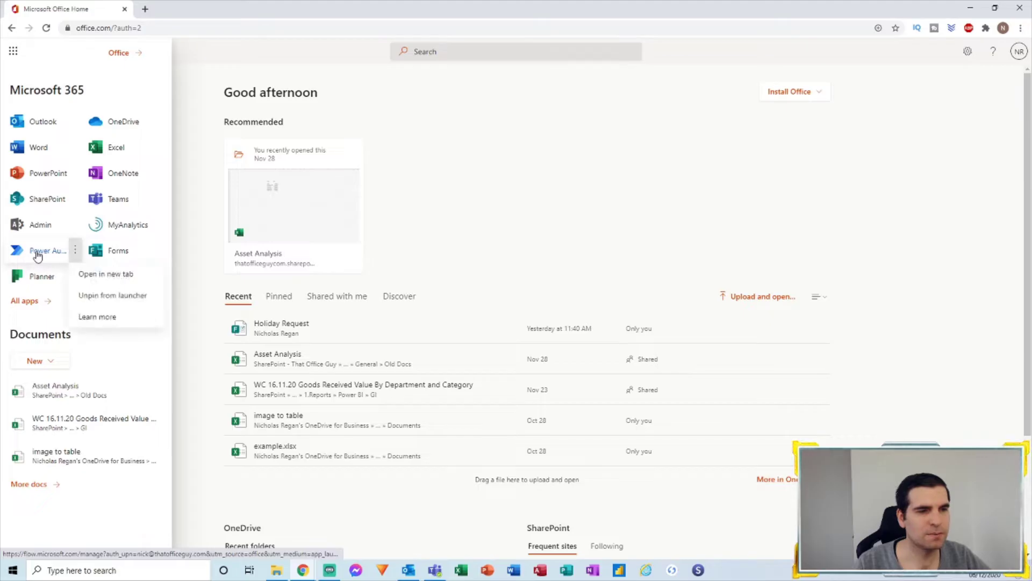
{"action": "left_click", "coordinate": [105, 274]}
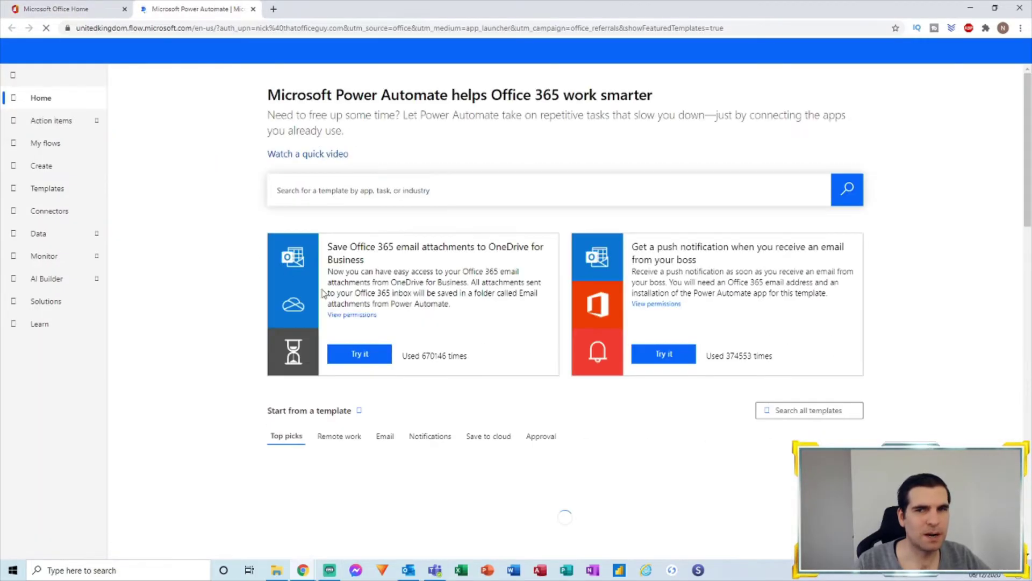
{"action": "left_click", "coordinate": [59, 9]}
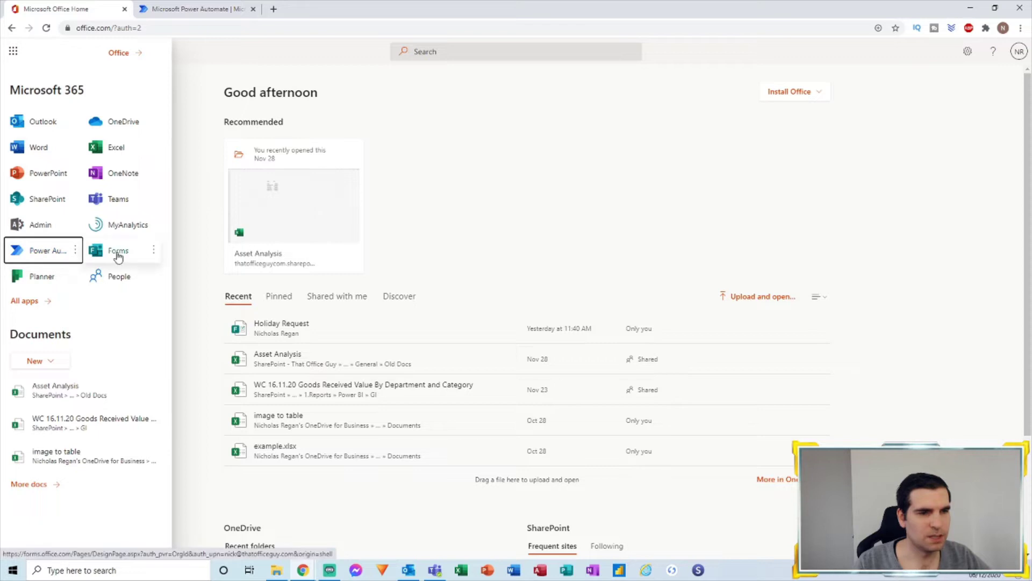
{"action": "left_click", "coordinate": [154, 249]}
{"action": "left_click", "coordinate": [179, 275]}
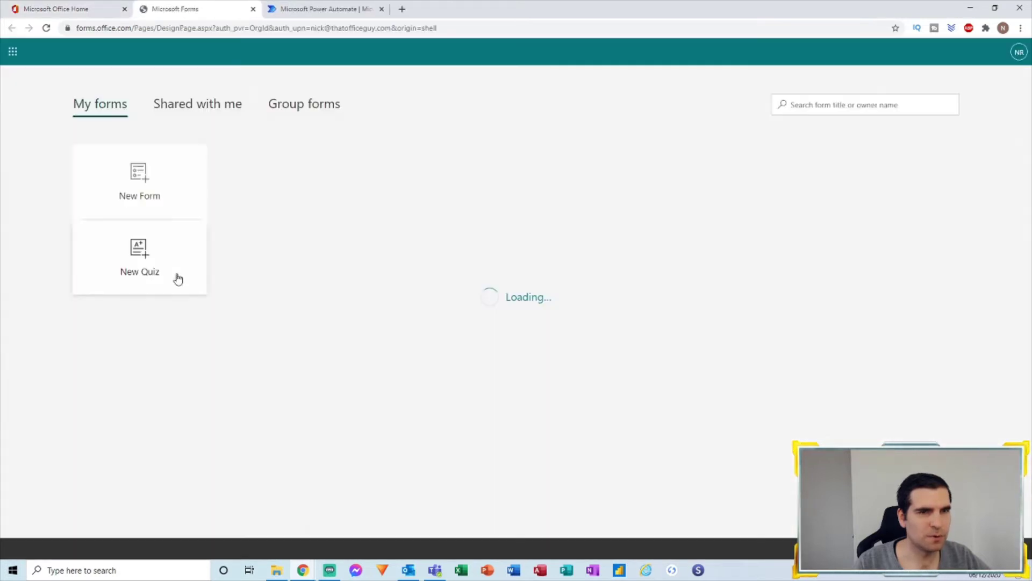
{"action": "left_click", "coordinate": [59, 9]}
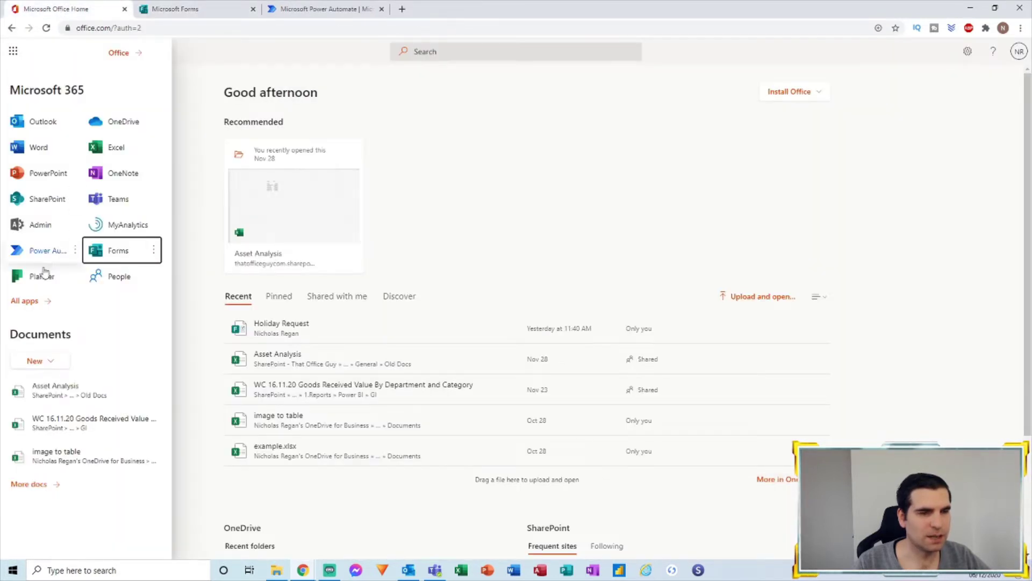
{"action": "left_click", "coordinate": [76, 276]}
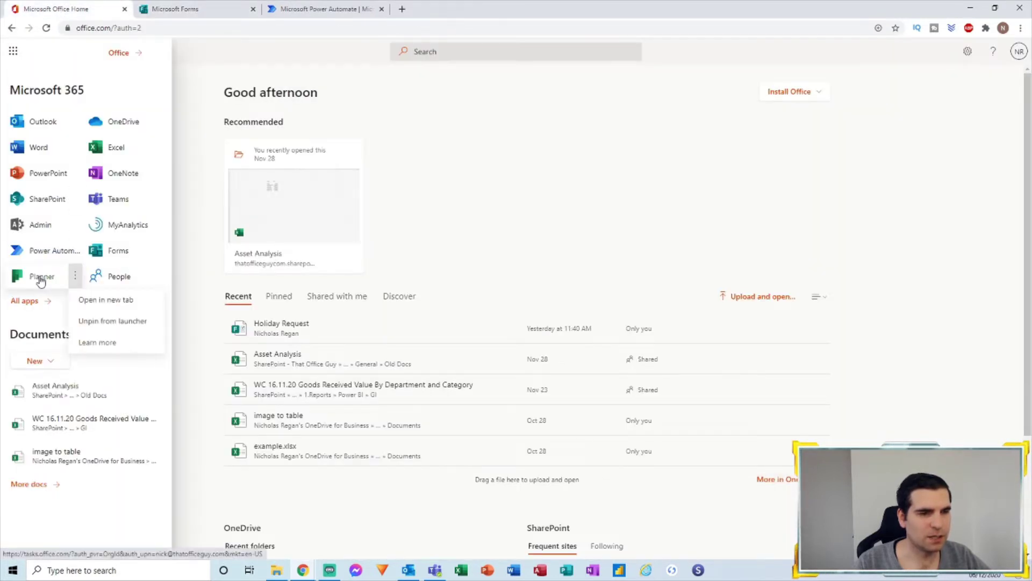
{"action": "left_click", "coordinate": [104, 306]}
{"action": "left_click_drag", "start_coordinate": [315, 8], "coordinate": [199, 5]}
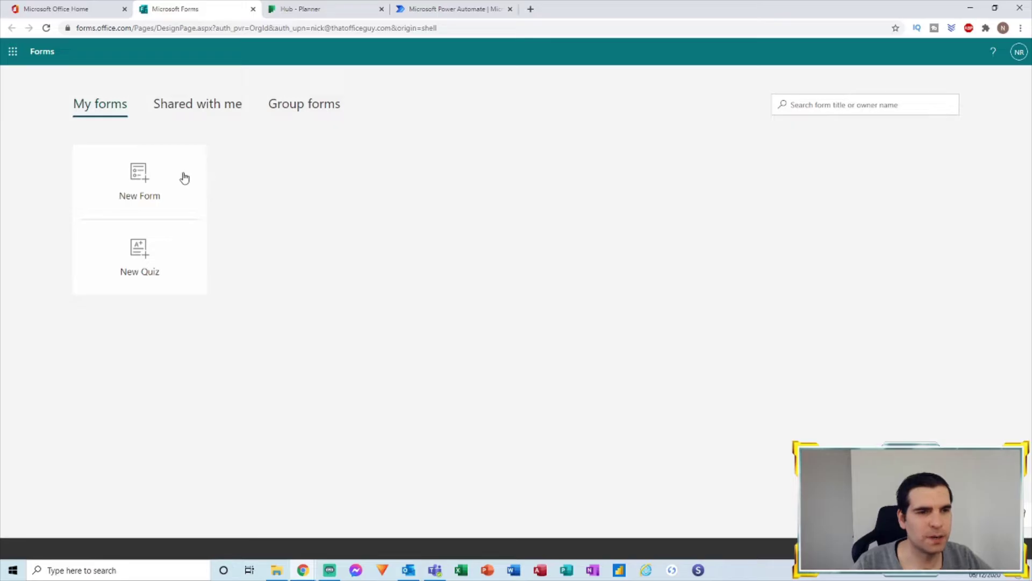
- Create a new form titled 'Holiday Request' with a required First Name text question
{"action": "left_click", "coordinate": [147, 186]}
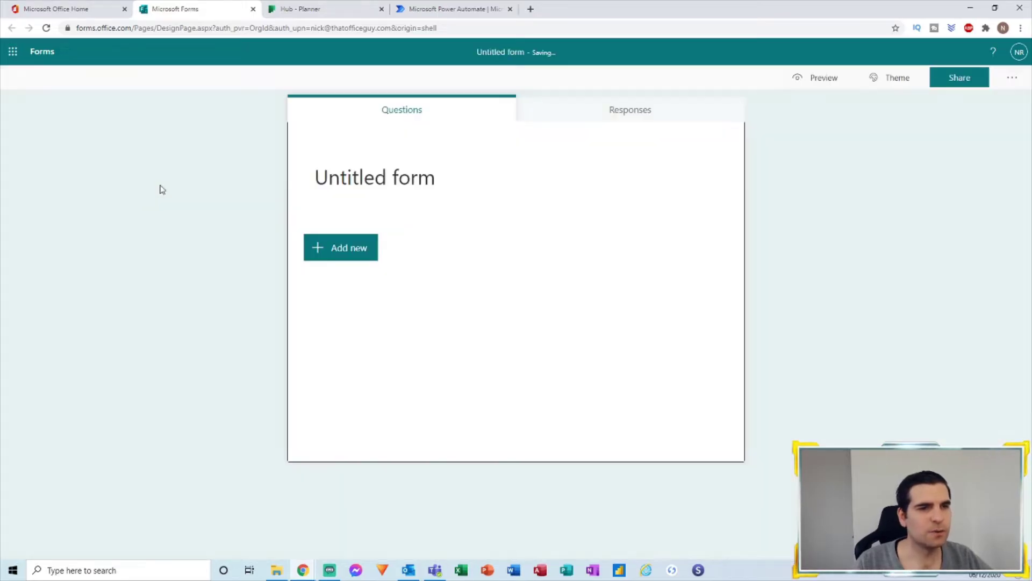
{"action": "left_click", "coordinate": [350, 178]}
{"action": "type", "text": "Holiday Re"}
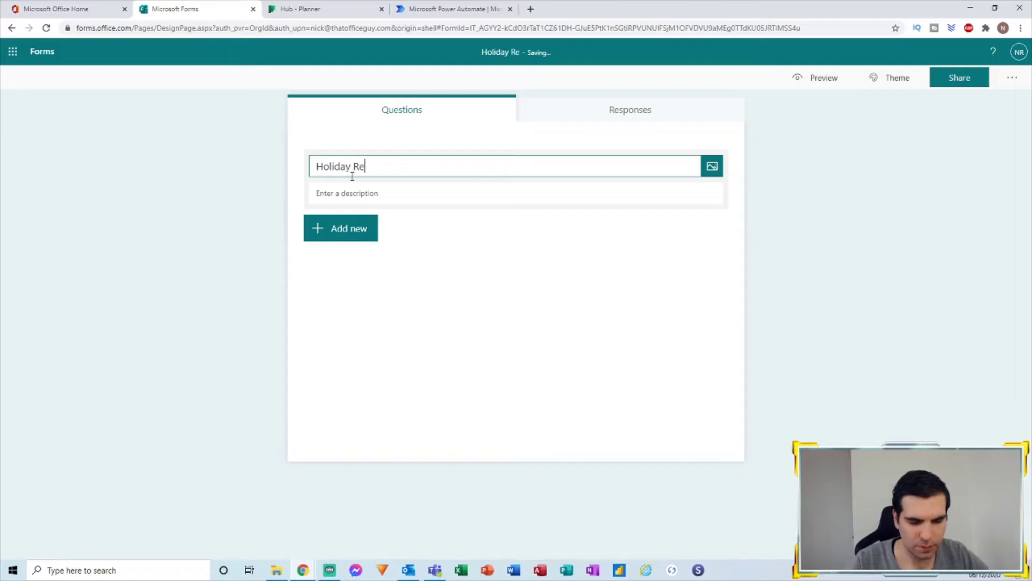
{"action": "type", "text": "quest"}
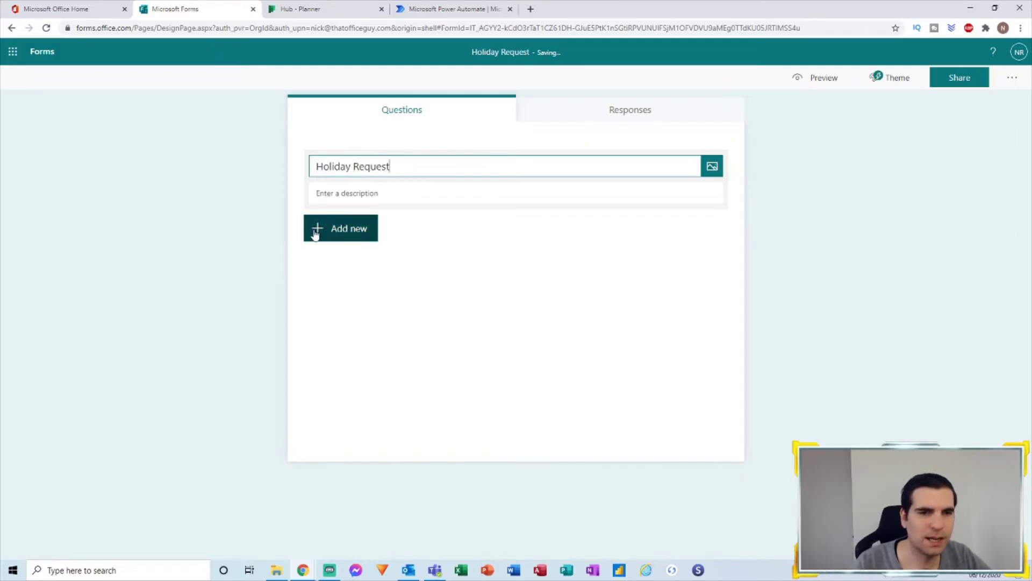
{"action": "left_click", "coordinate": [340, 240]}
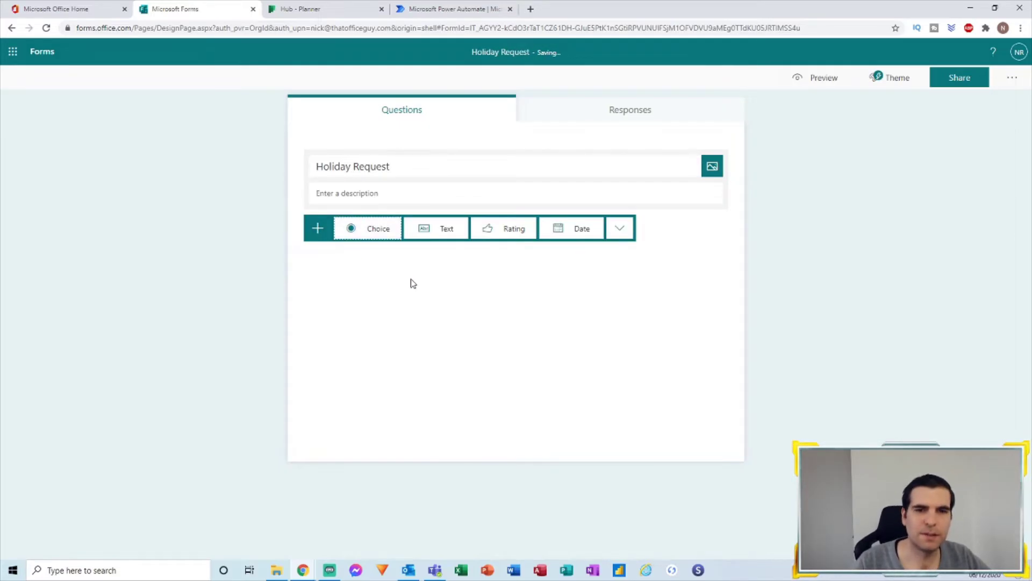
{"action": "left_click", "coordinate": [447, 229]}
{"action": "type", "text": "Fir"}
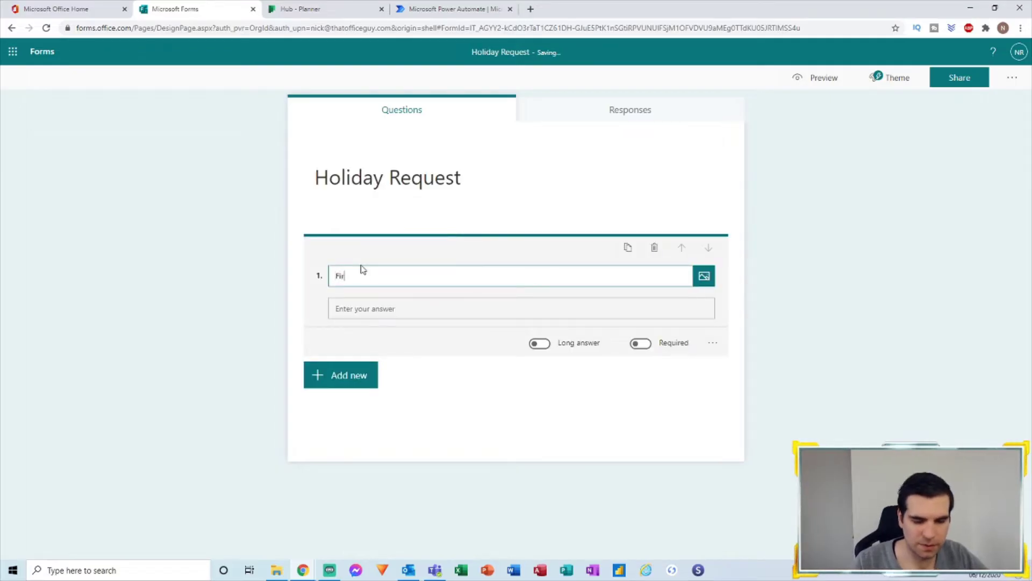
{"action": "type", "text": "st Name"}
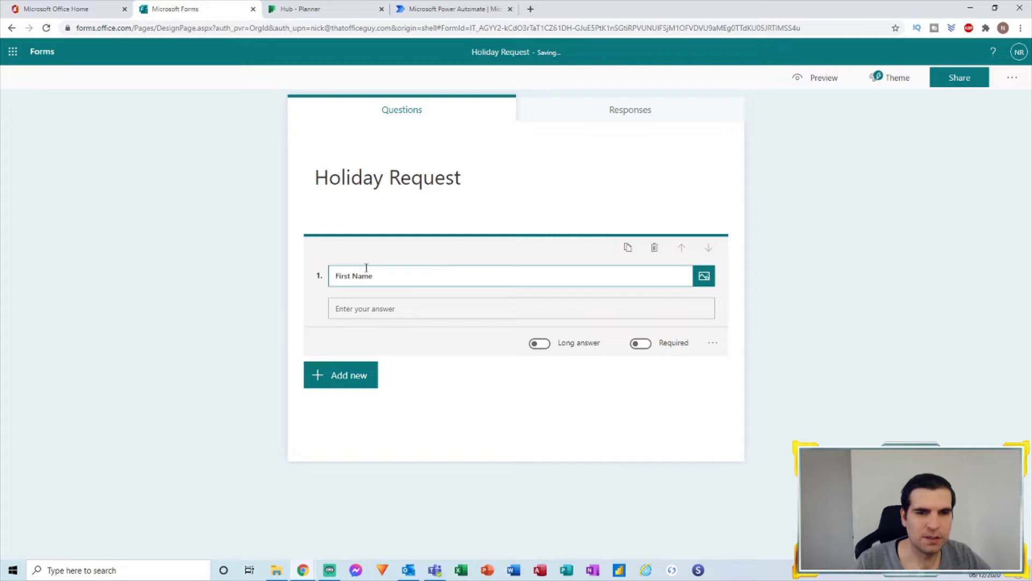
{"action": "left_click", "coordinate": [640, 344]}
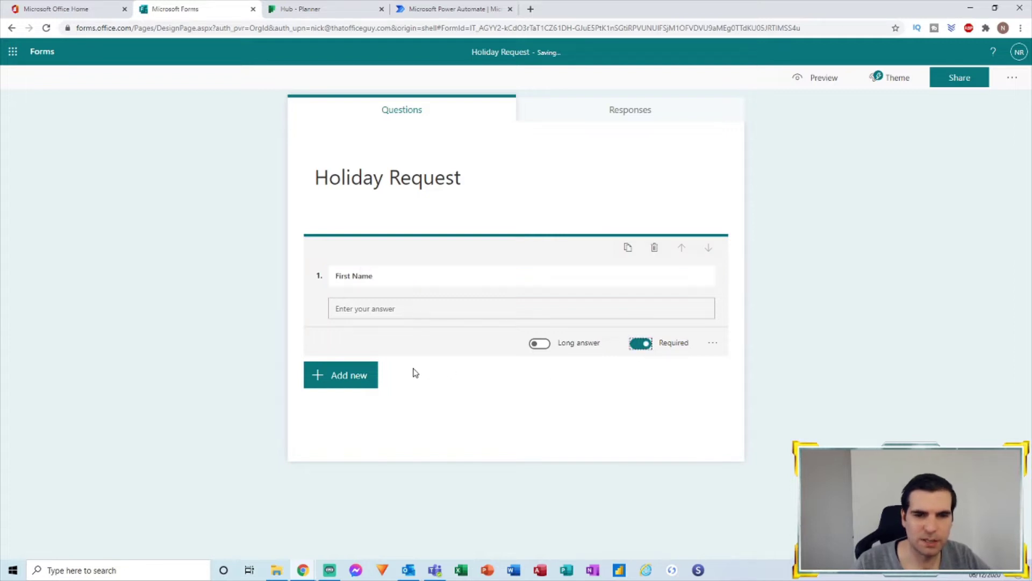
- Add a Last Name text question and a Start Date date question
{"action": "left_click", "coordinate": [337, 379]}
{"action": "left_click", "coordinate": [436, 375]}
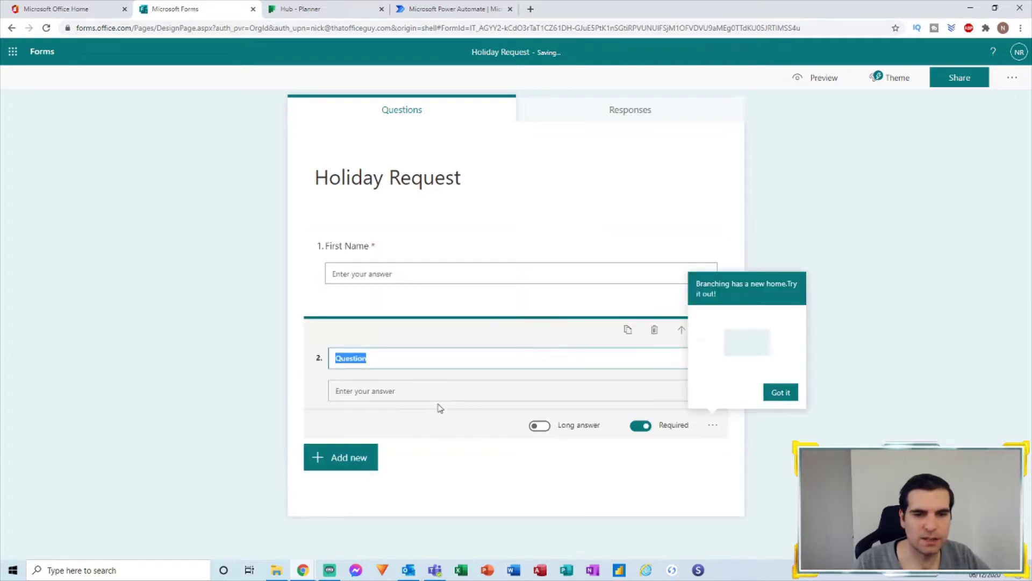
{"action": "type", "text": "Last Name"}
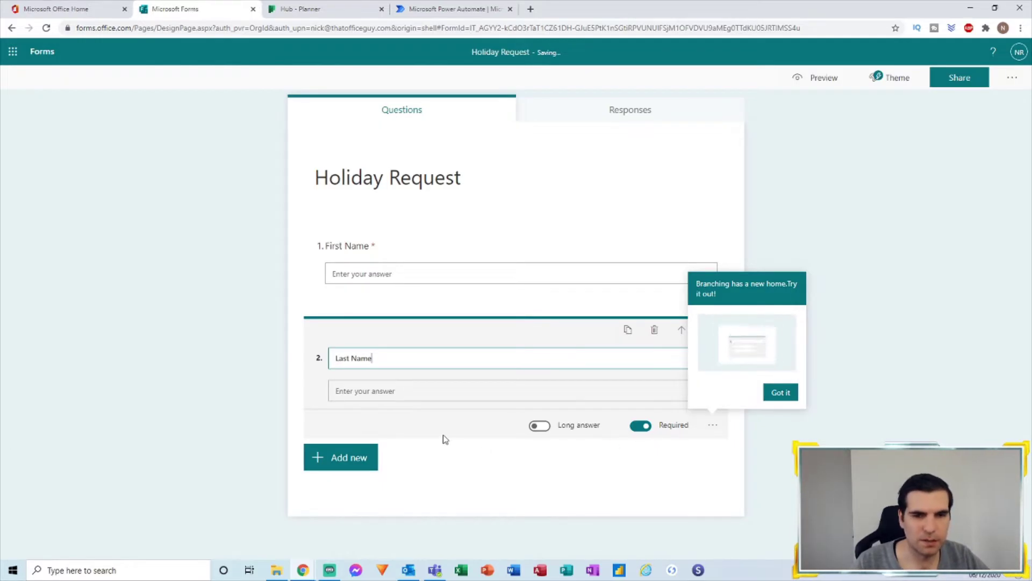
{"action": "left_click", "coordinate": [374, 460]}
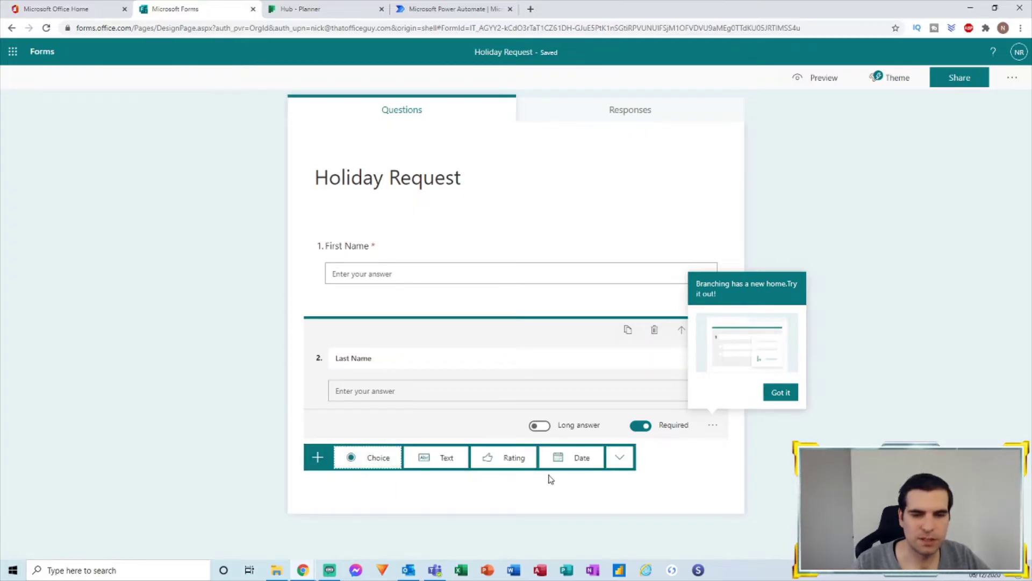
{"action": "left_click", "coordinate": [581, 469]}
{"action": "type", "text": "Start Date"}
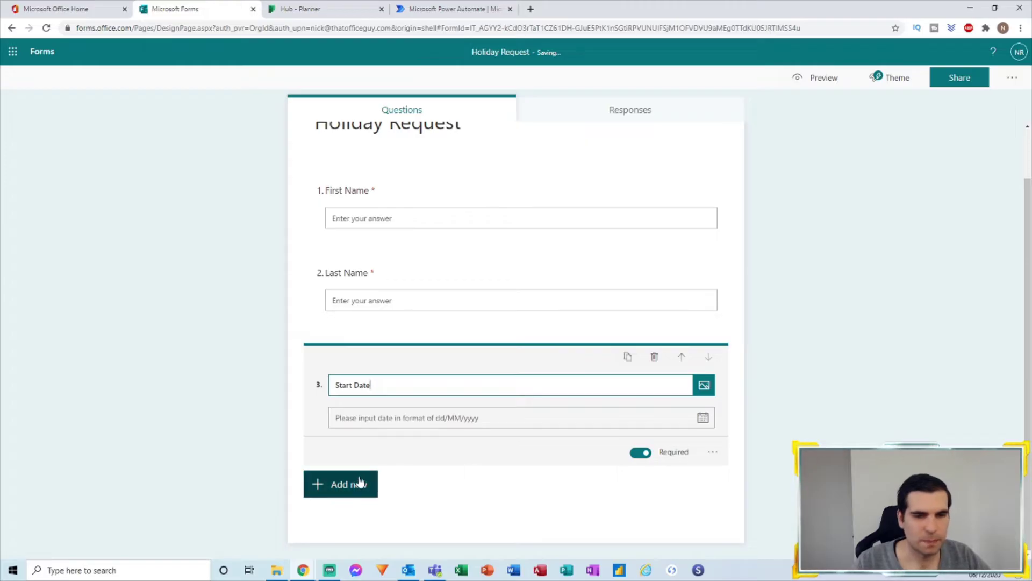
- Add an End Date date question and preview the form as a respondent
{"action": "left_click", "coordinate": [342, 491]}
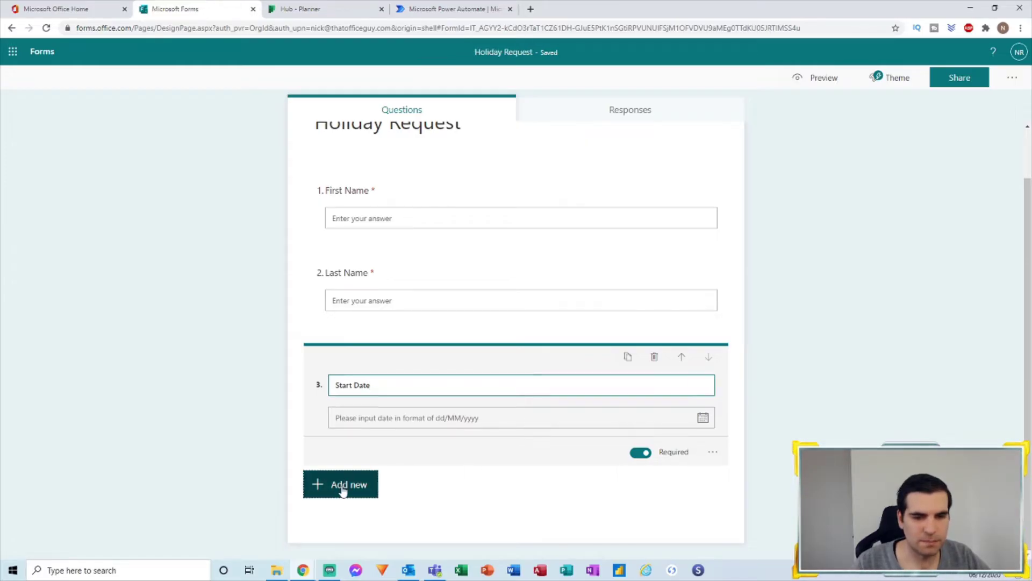
{"action": "left_click", "coordinate": [562, 487]}
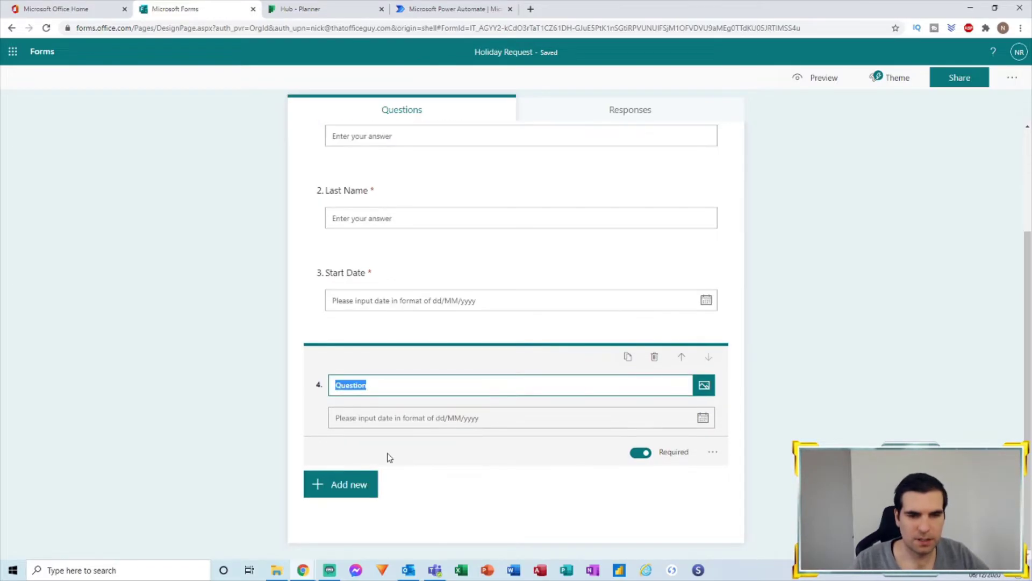
{"action": "type", "text": "End Date"}
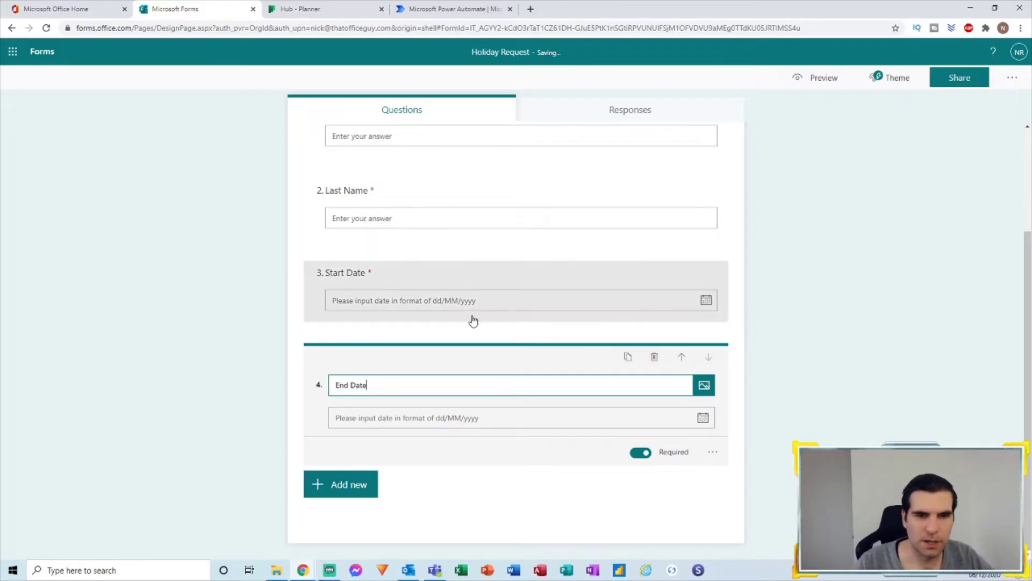
{"action": "scroll", "coordinate": [430, 253], "scroll_direction": "up", "scroll_amount": 3}
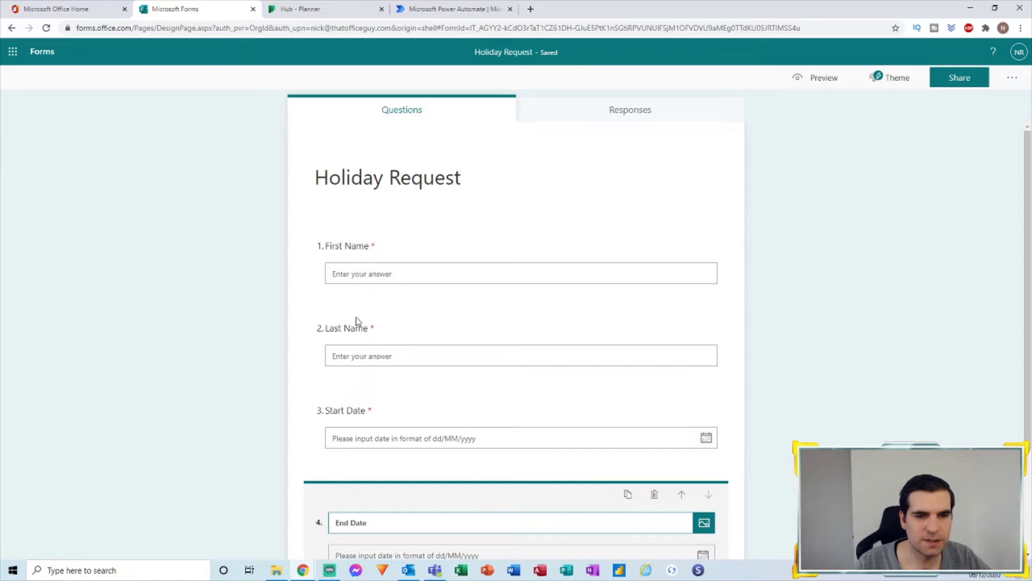
{"action": "scroll", "coordinate": [418, 329], "scroll_direction": "down", "scroll_amount": 3}
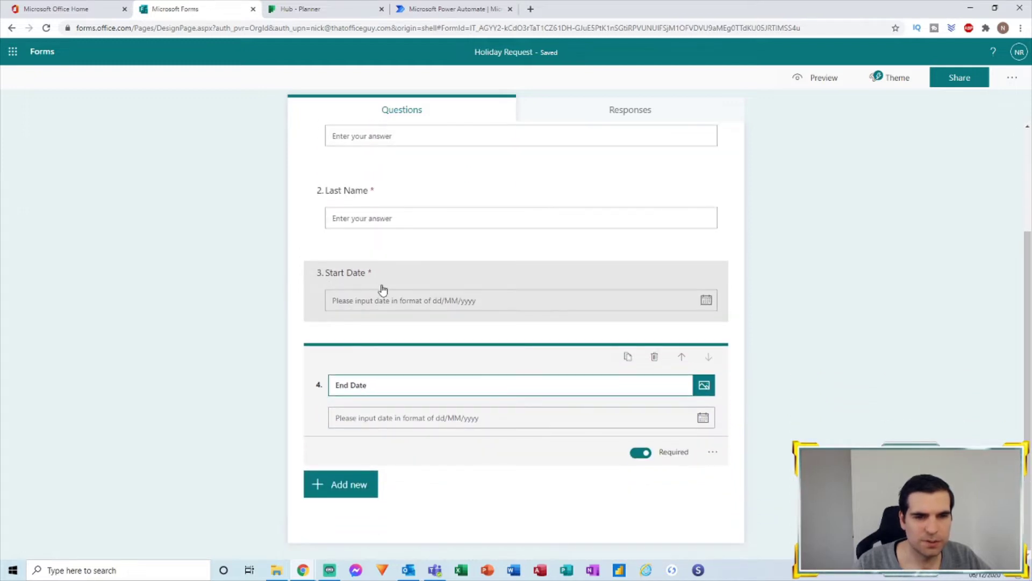
{"action": "left_click", "coordinate": [430, 448]}
{"action": "left_click", "coordinate": [440, 519]}
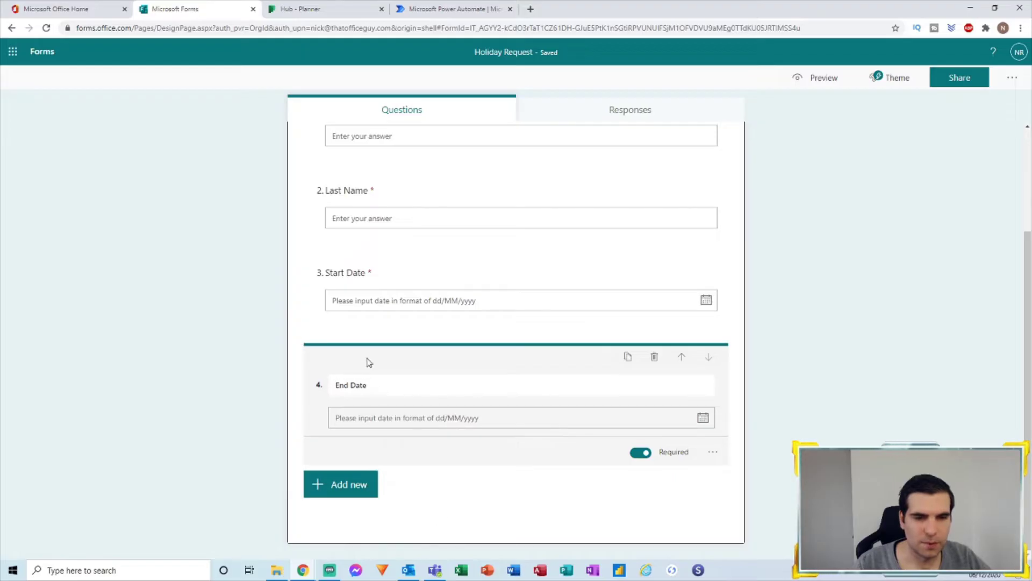
{"action": "scroll", "coordinate": [418, 210], "scroll_direction": "up", "scroll_amount": 3}
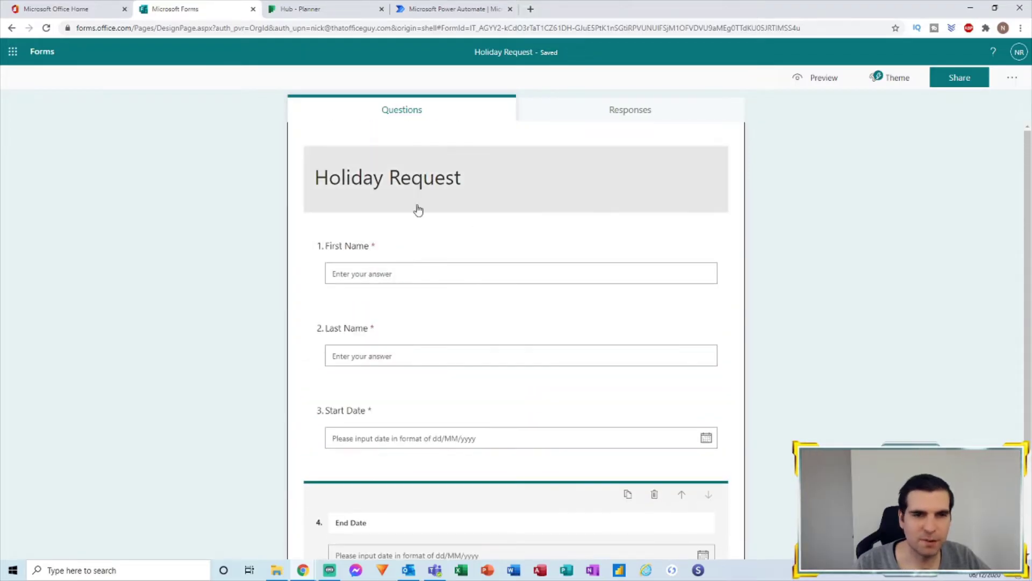
{"action": "left_click", "coordinate": [815, 79]}
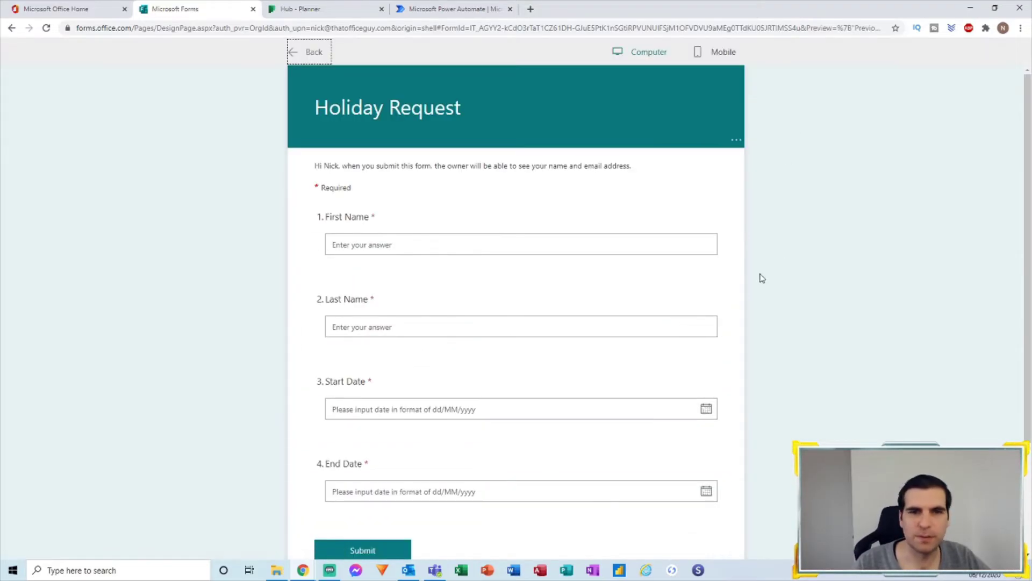
- Exit the Holiday Request preview back to the form editor
{"action": "scroll", "coordinate": [396, 336], "scroll_direction": "down", "scroll_amount": 3}
{"action": "scroll", "coordinate": [422, 296], "scroll_direction": "up", "scroll_amount": 3}
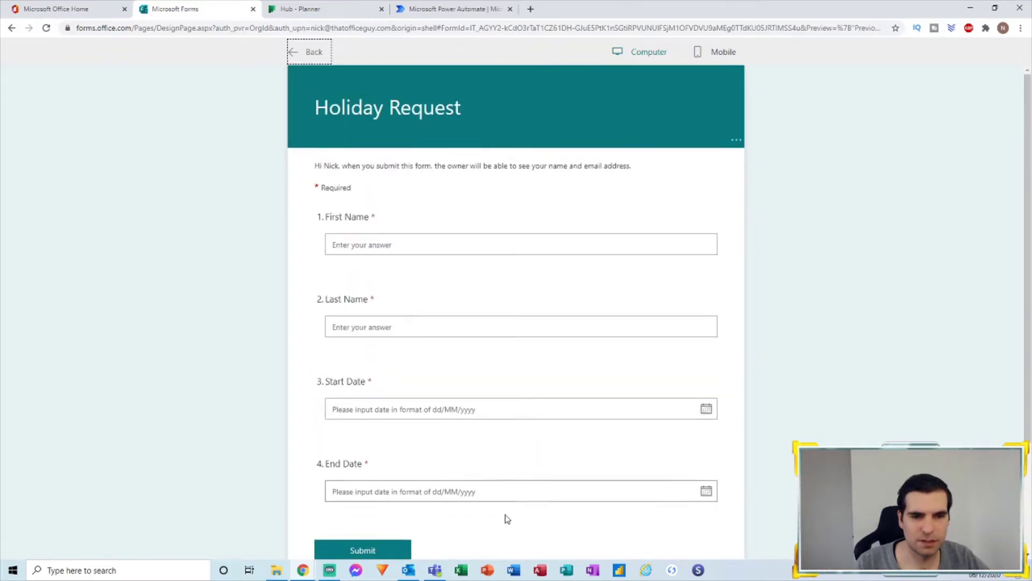
{"action": "left_click", "coordinate": [311, 52]}
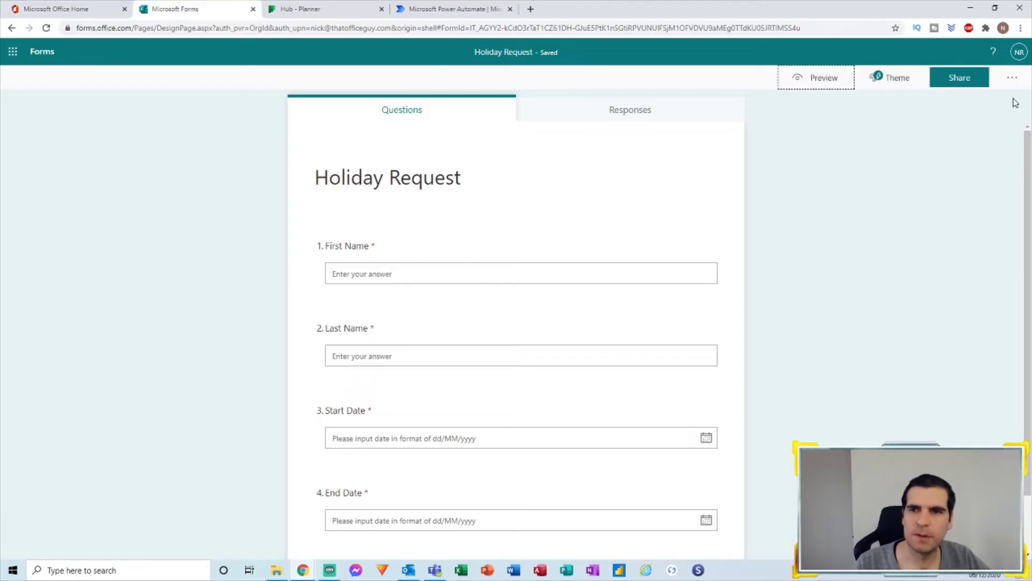
- Keep 'Record name' enabled in the Holiday Request form's settings
{"action": "left_click", "coordinate": [1013, 80]}
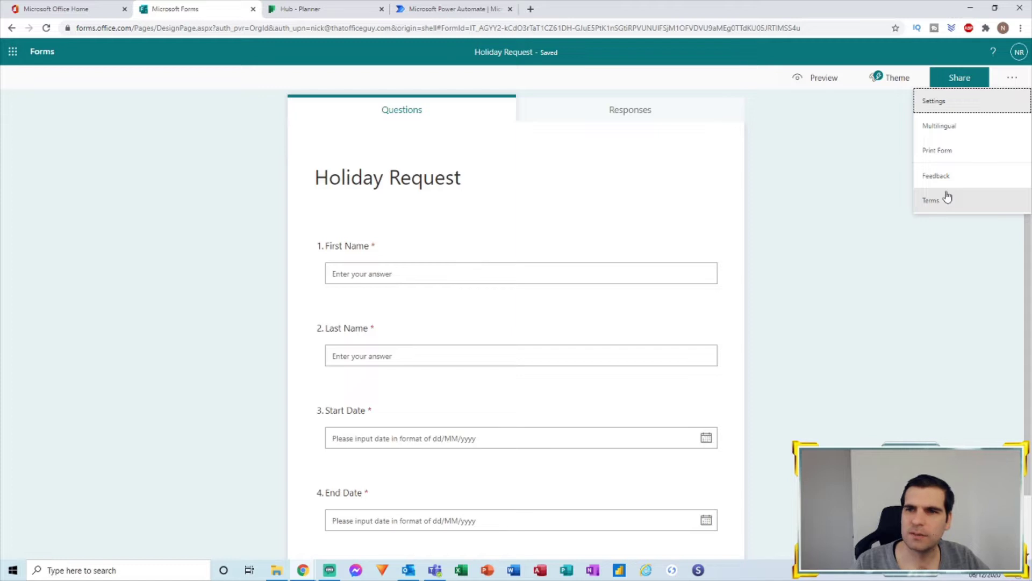
{"action": "left_click", "coordinate": [936, 102]}
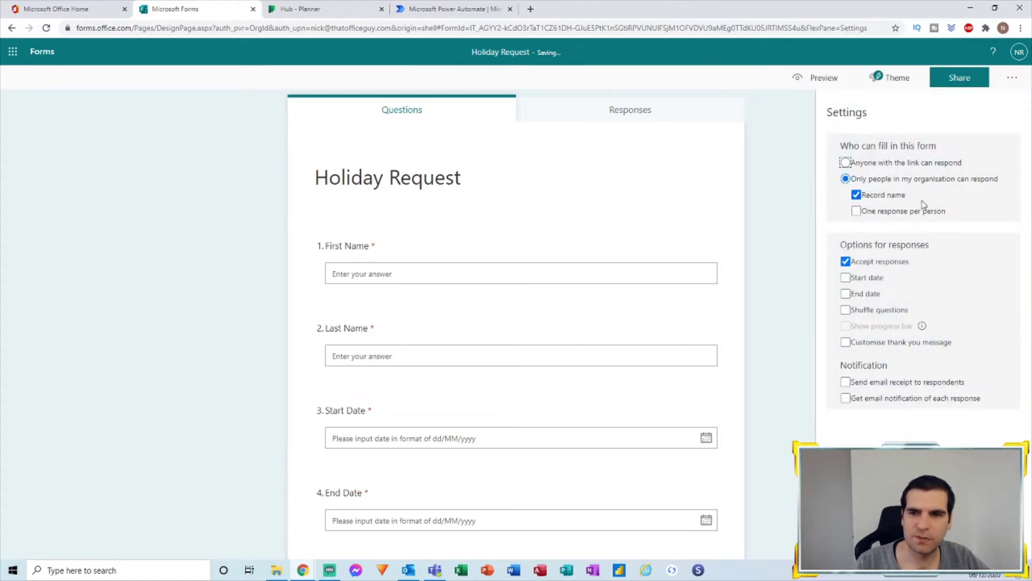
{"action": "left_click", "coordinate": [858, 195]}
{"action": "left_click", "coordinate": [860, 197]}
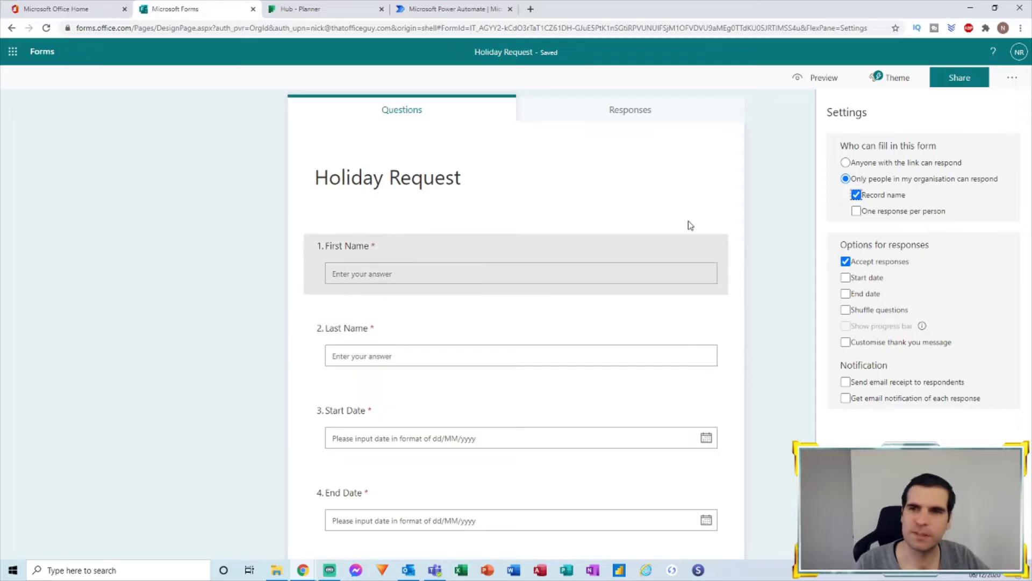
{"action": "left_click", "coordinate": [1013, 78]}
{"action": "left_click", "coordinate": [872, 142]}
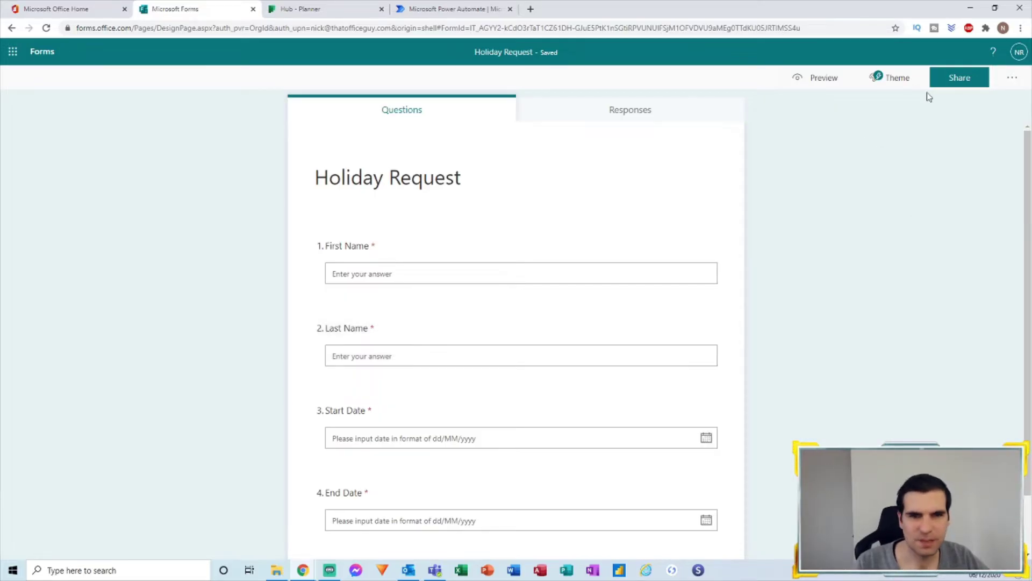
- Copy the form's response link from the Share pane
{"action": "left_click", "coordinate": [948, 81]}
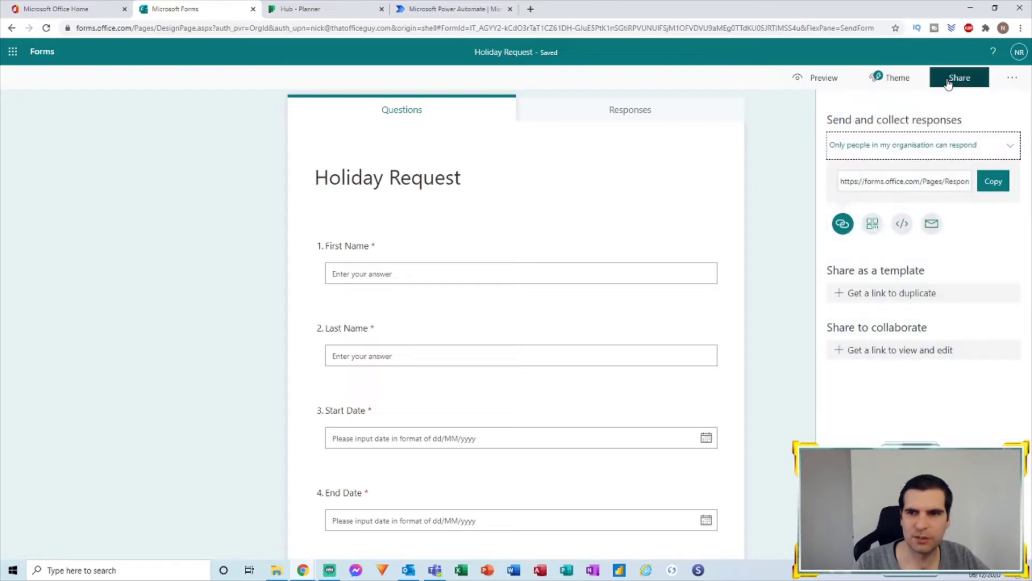
{"action": "left_click", "coordinate": [993, 181]}
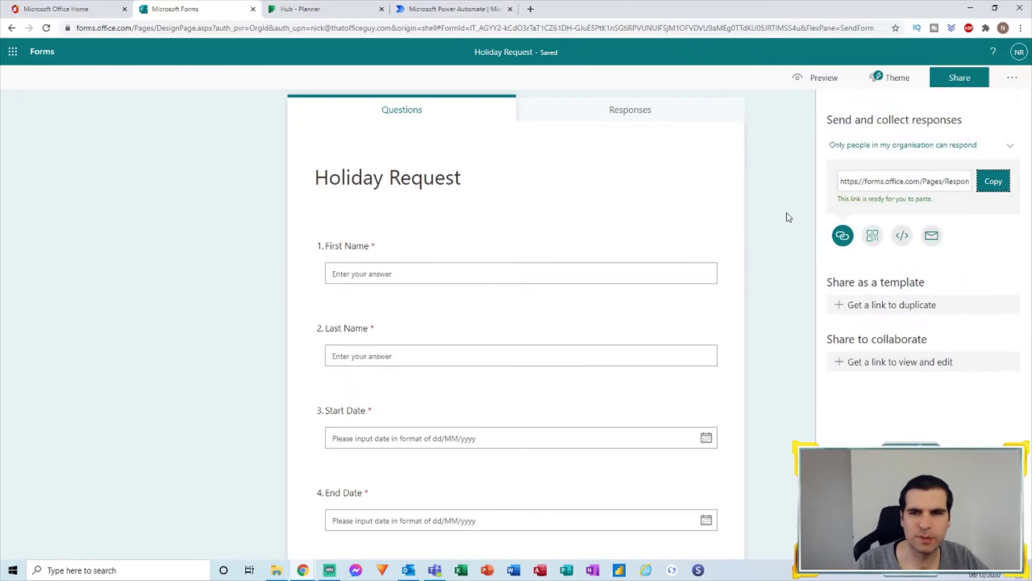
{"action": "left_click", "coordinate": [782, 224]}
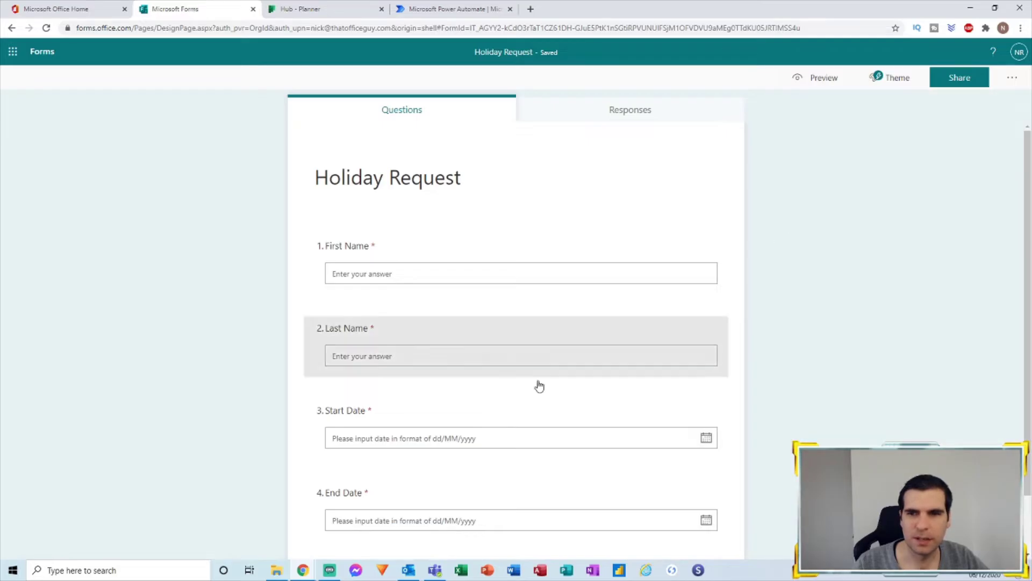
{"action": "left_click", "coordinate": [432, 573]}
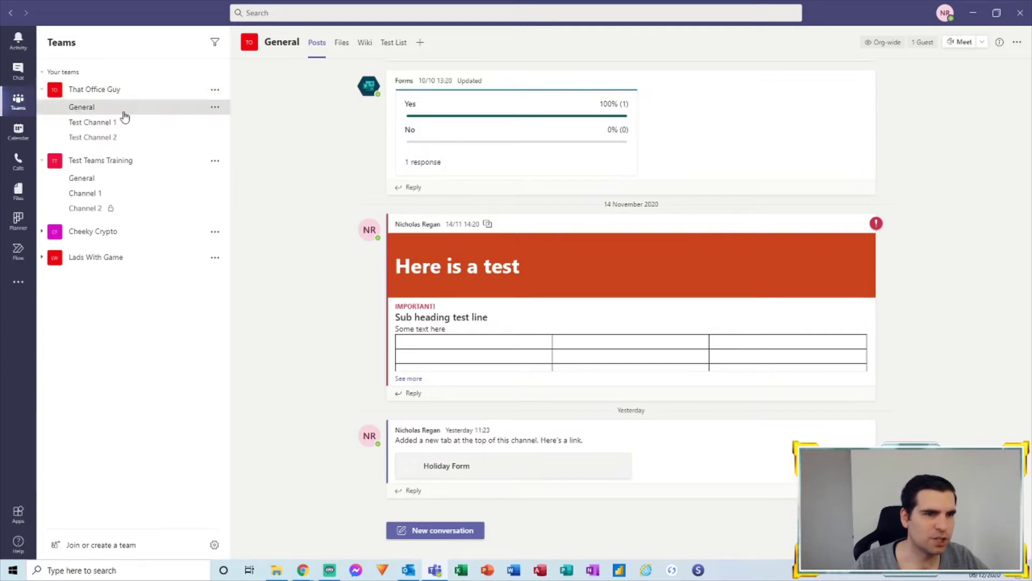
- Add a 'Holiday Request' website tab with the pasted form URL, without posting to the channel
{"action": "left_click", "coordinate": [420, 43]}
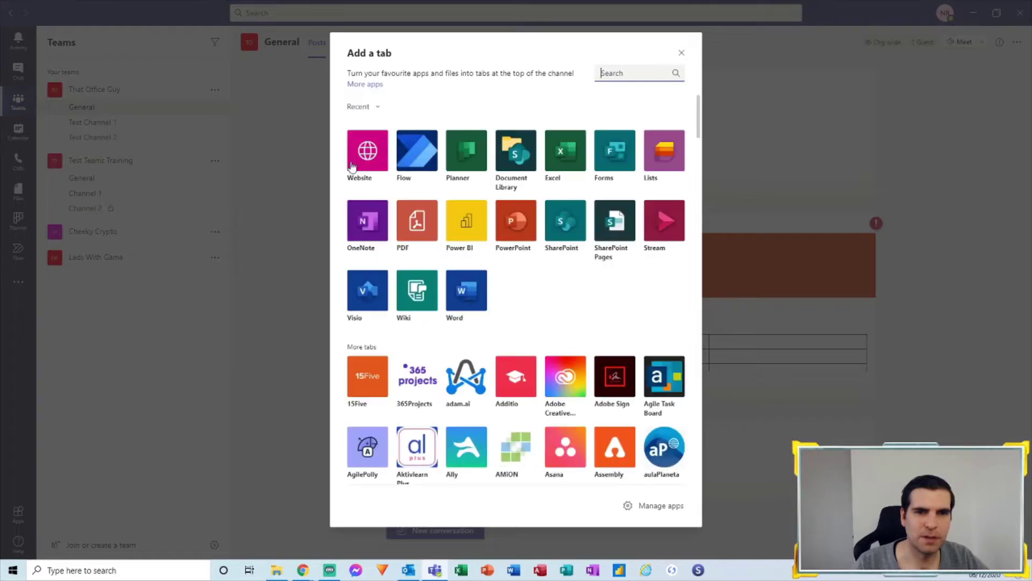
{"action": "left_click", "coordinate": [363, 146]}
{"action": "type", "text": "Holiday Request"}
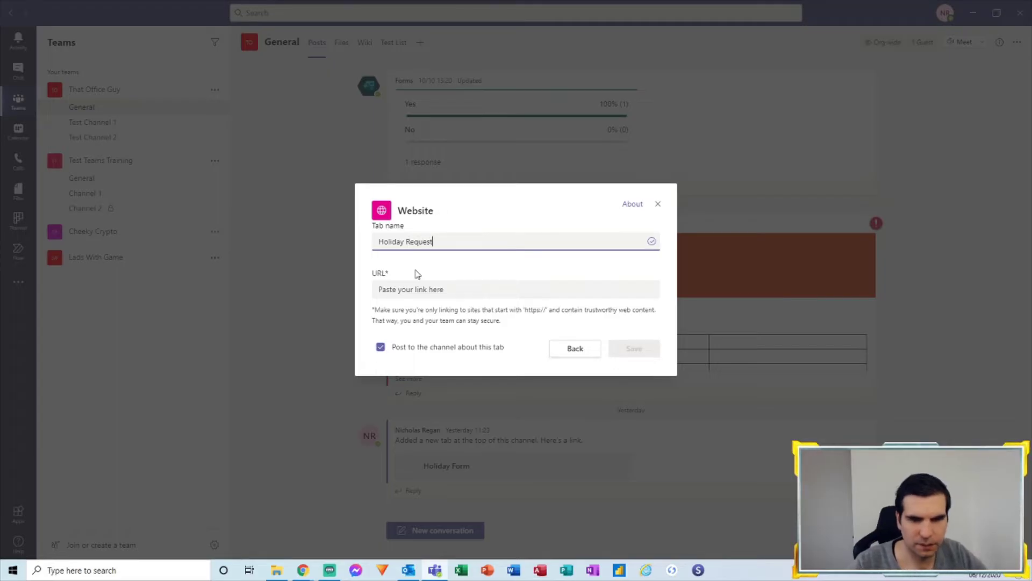
{"action": "key", "text": "ctrl+v"}
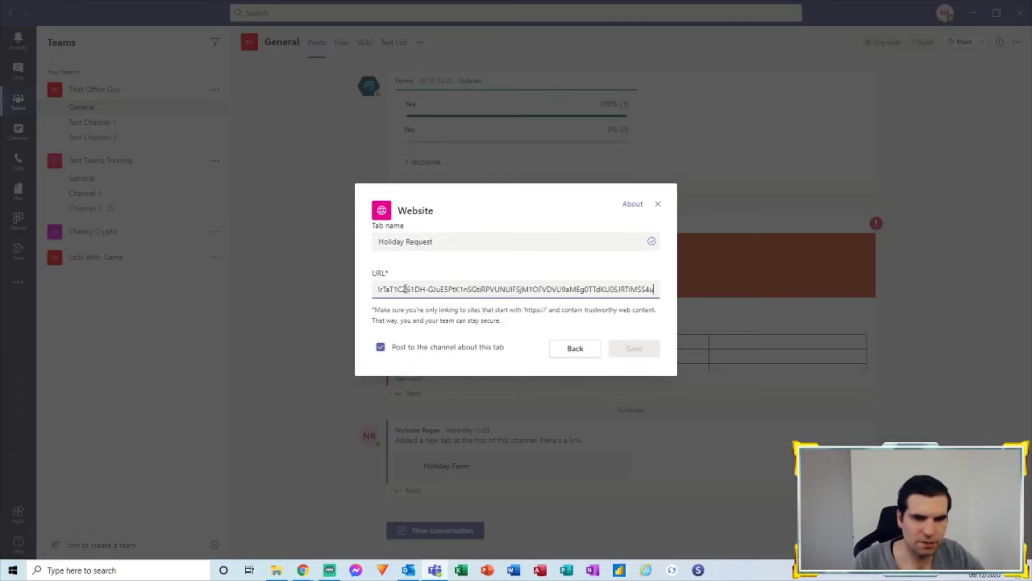
{"action": "left_click", "coordinate": [381, 349]}
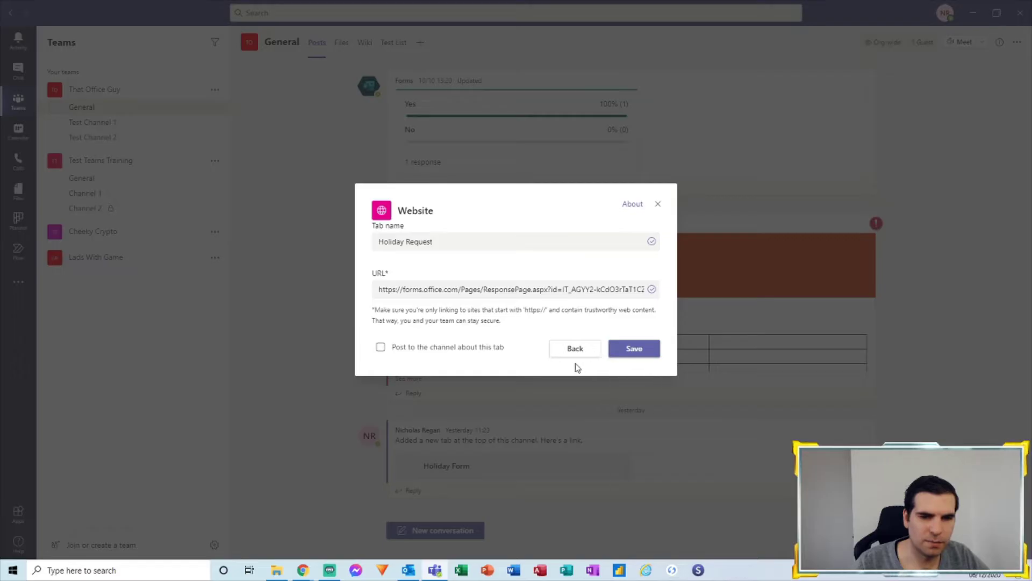
{"action": "left_click", "coordinate": [630, 349]}
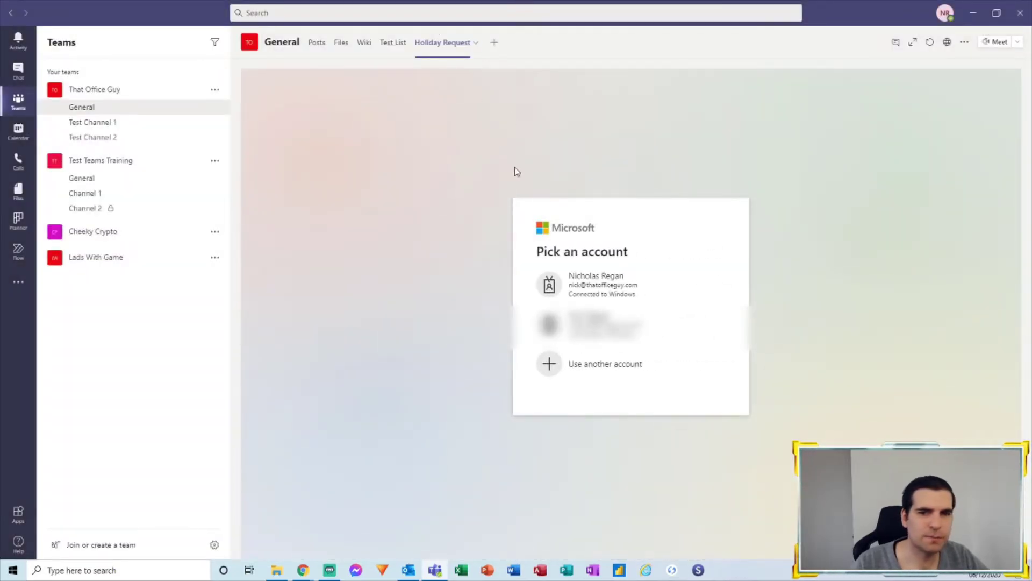
{"action": "left_click", "coordinate": [612, 290]}
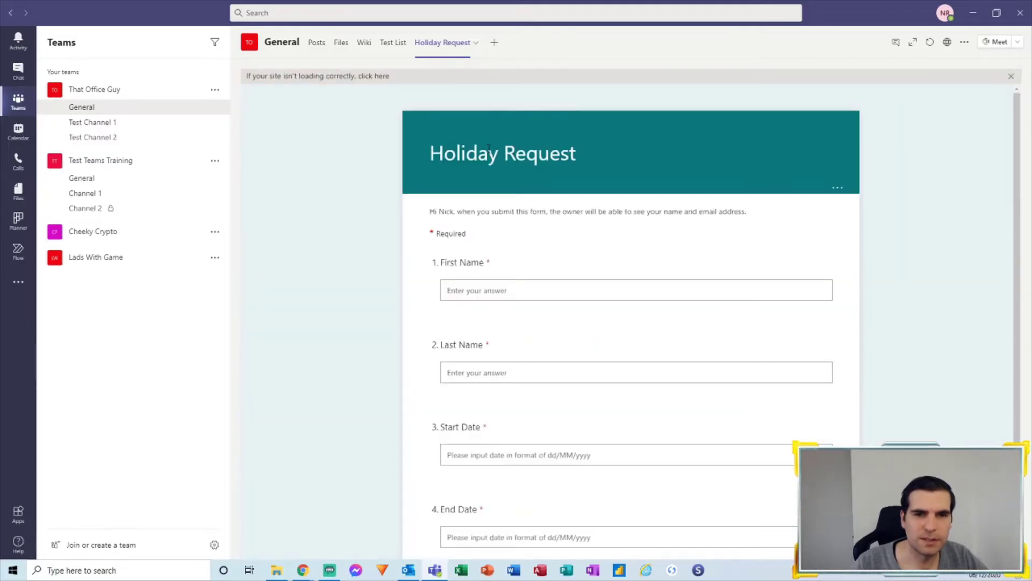
- Enter the requester's first and last name in the Holiday Request tab
{"action": "scroll", "coordinate": [462, 235], "scroll_direction": "down", "scroll_amount": 3}
{"action": "scroll", "coordinate": [476, 228], "scroll_direction": "up", "scroll_amount": 3}
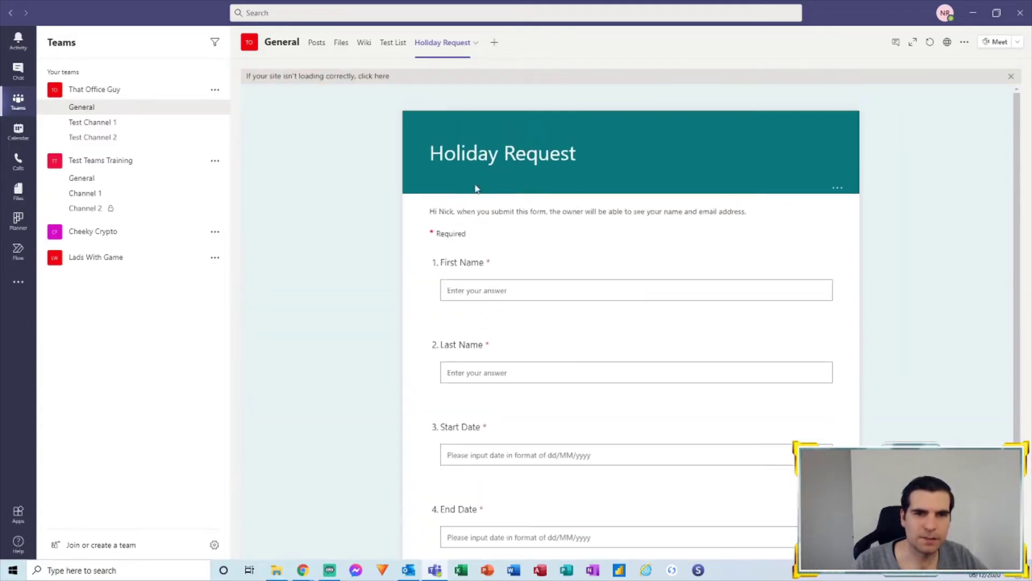
{"action": "scroll", "coordinate": [475, 286], "scroll_direction": "down", "scroll_amount": 2}
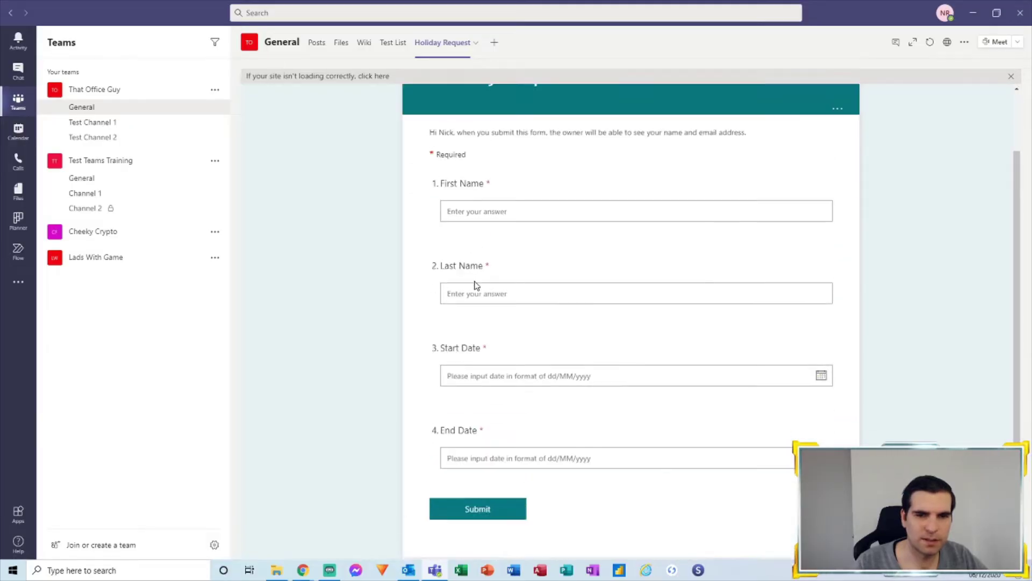
{"action": "scroll", "coordinate": [472, 284], "scroll_direction": "up", "scroll_amount": 2}
{"action": "left_click", "coordinate": [472, 285]}
{"action": "type", "text": "N"}
{"action": "key", "text": "Tab"}
{"action": "left_click", "coordinate": [465, 373]}
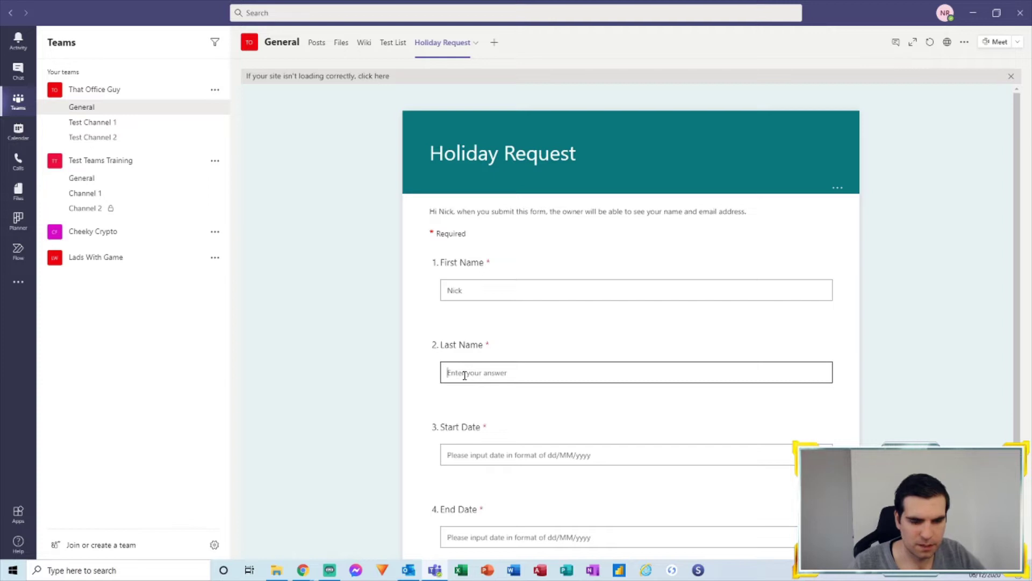
{"action": "type", "text": "Regan"}
- Pick start date 6 December 2020 and end date 7 December 2020, then submit
{"action": "scroll", "coordinate": [463, 376], "scroll_direction": "down", "scroll_amount": 2}
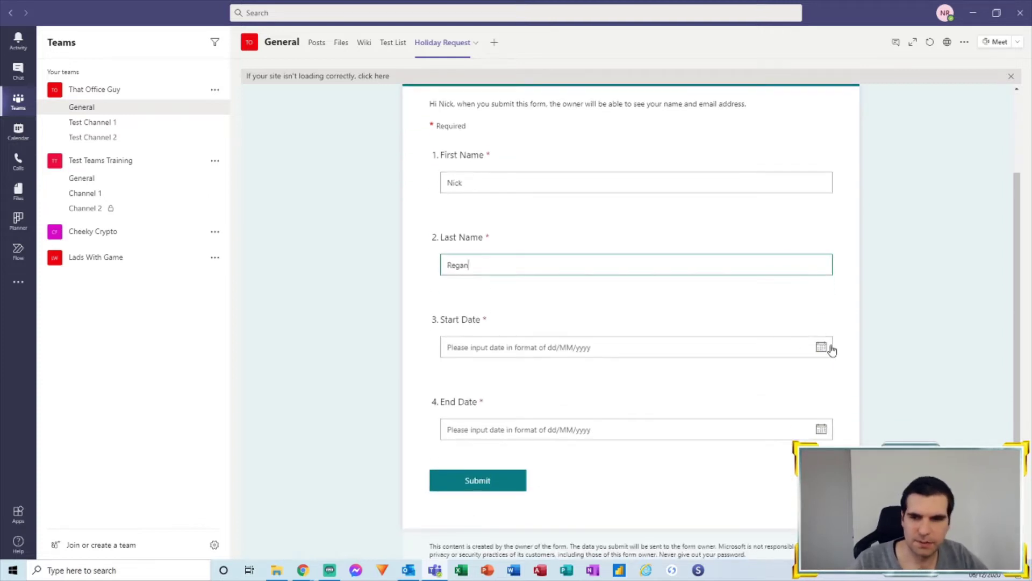
{"action": "left_click", "coordinate": [821, 347]}
{"action": "left_click", "coordinate": [658, 405]}
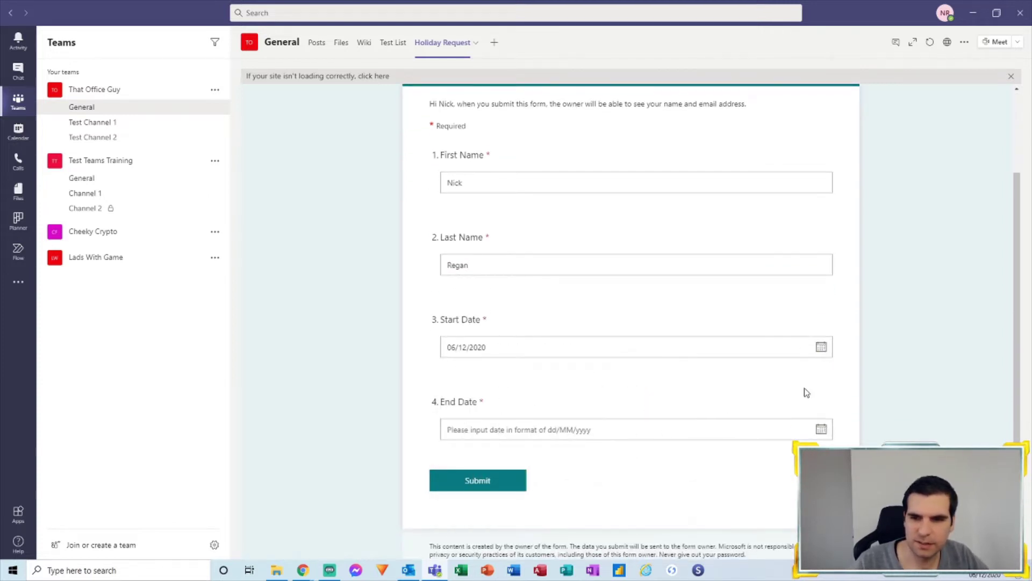
{"action": "left_click", "coordinate": [822, 430]}
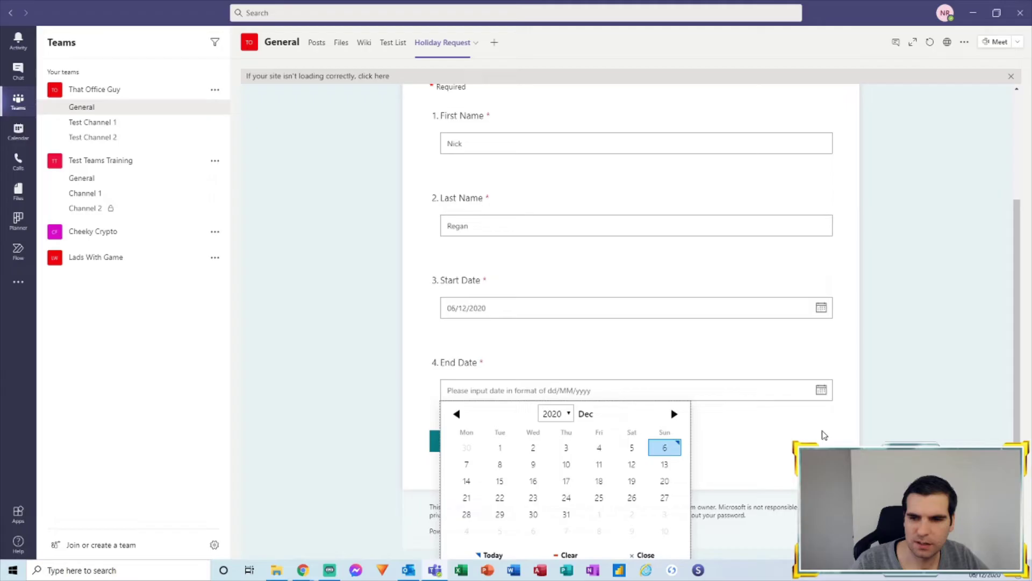
{"action": "left_click", "coordinate": [467, 464]}
{"action": "left_click", "coordinate": [478, 446]}
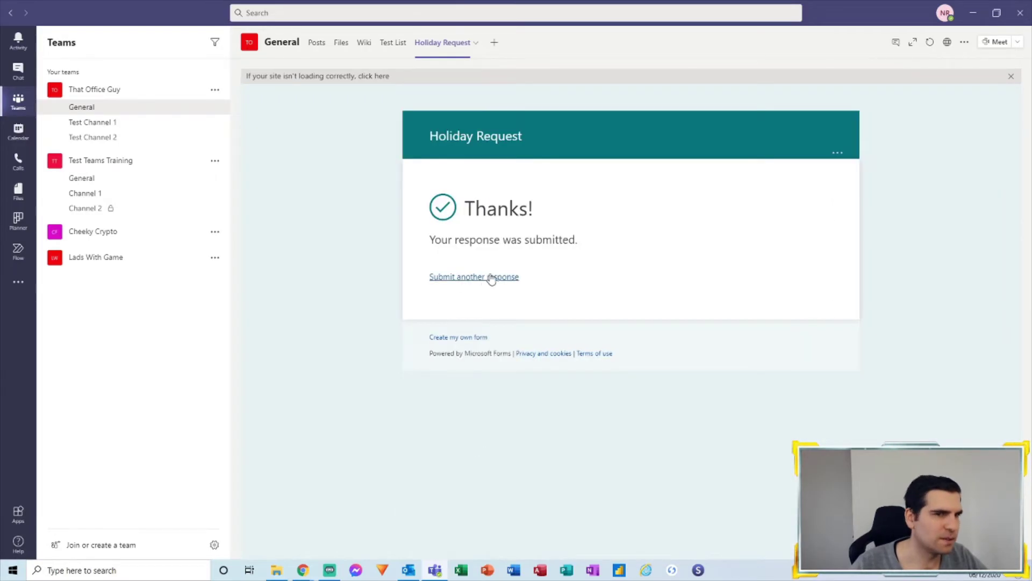
{"action": "left_click", "coordinate": [437, 570]}
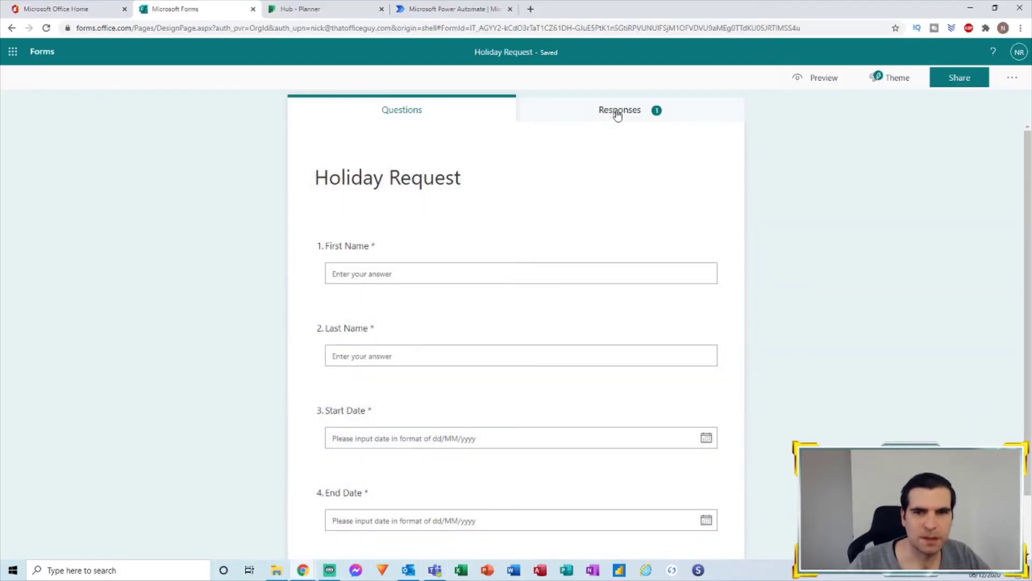
- Check the received response, then review the four questions on the Questions tab
{"action": "left_click", "coordinate": [615, 110]}
{"action": "scroll", "coordinate": [434, 369], "scroll_direction": "down", "scroll_amount": 2}
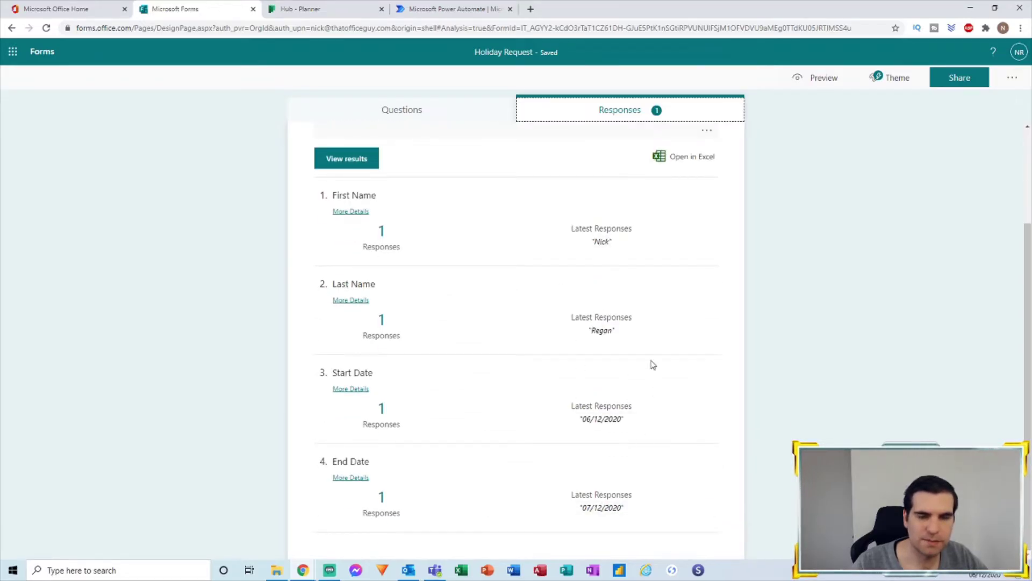
{"action": "scroll", "coordinate": [650, 362], "scroll_direction": "up", "scroll_amount": 2}
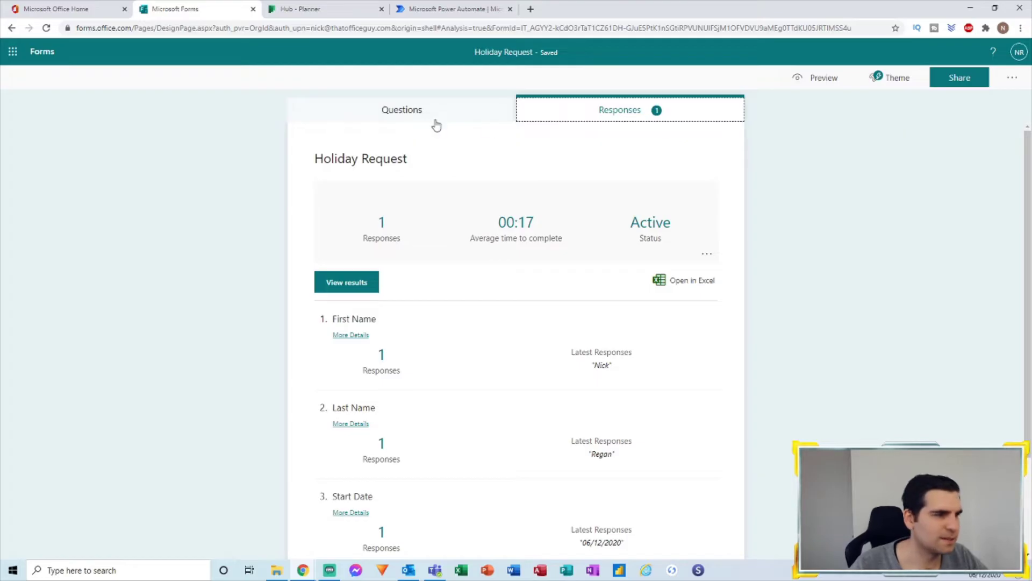
{"action": "left_click", "coordinate": [401, 112]}
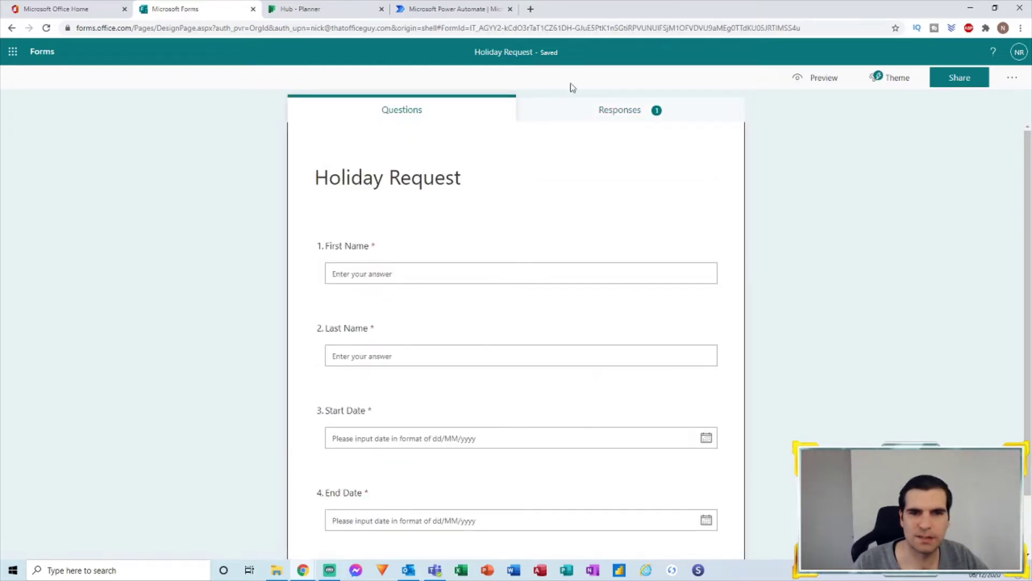
{"action": "scroll", "coordinate": [417, 454], "scroll_direction": "down", "scroll_amount": 1}
{"action": "scroll", "coordinate": [405, 380], "scroll_direction": "up", "scroll_amount": 1}
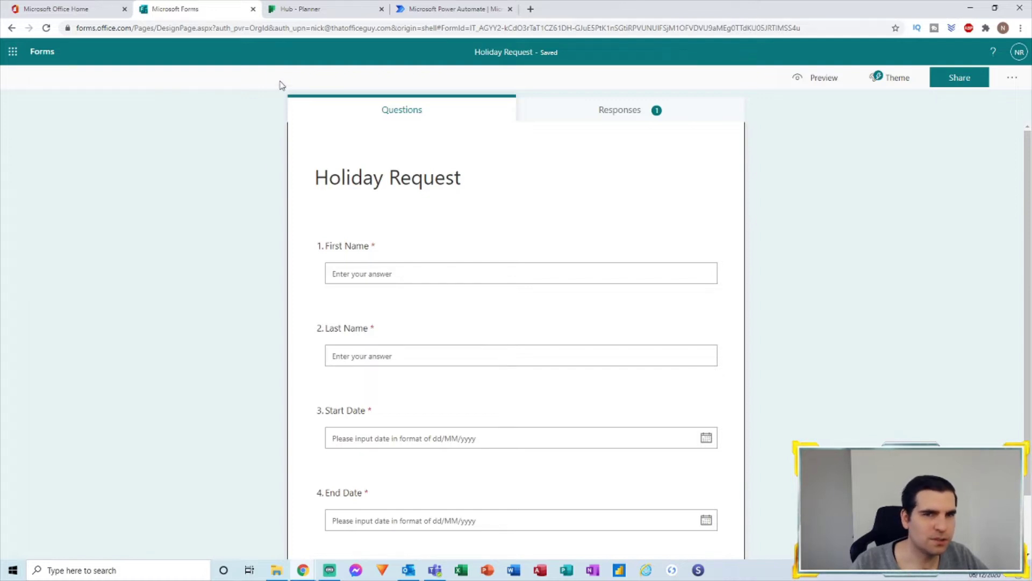
{"action": "left_click", "coordinate": [430, 10]}
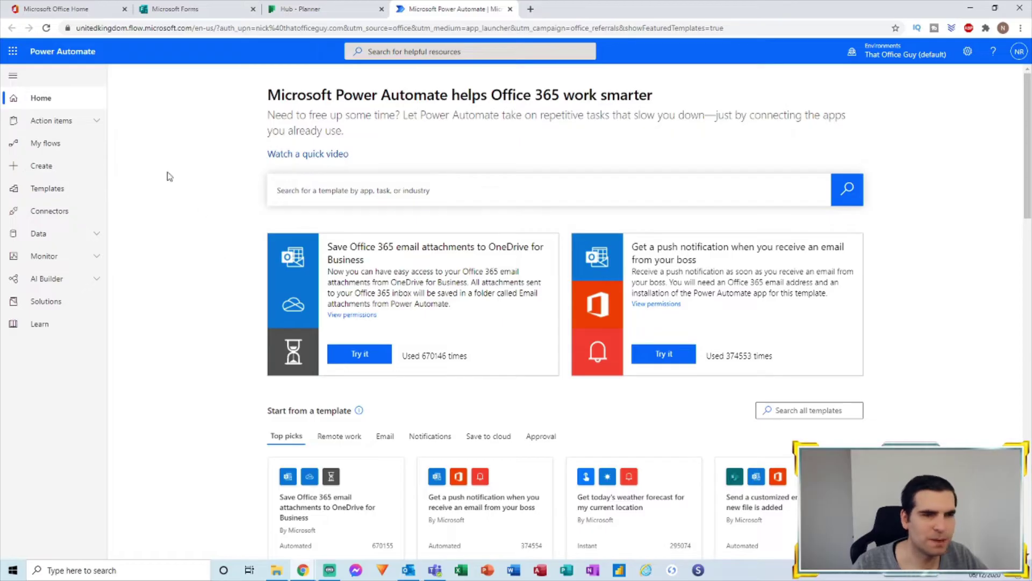
- Create the 'Holiday Request' automated flow with the Forms 'When a new response is submitted' trigger
{"action": "left_click", "coordinate": [40, 169]}
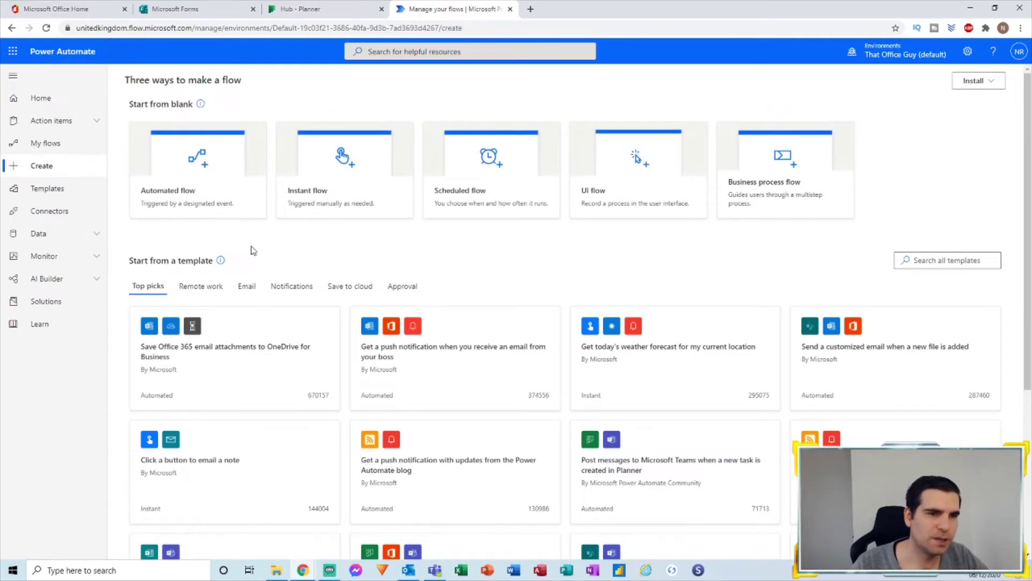
{"action": "left_click", "coordinate": [205, 172]}
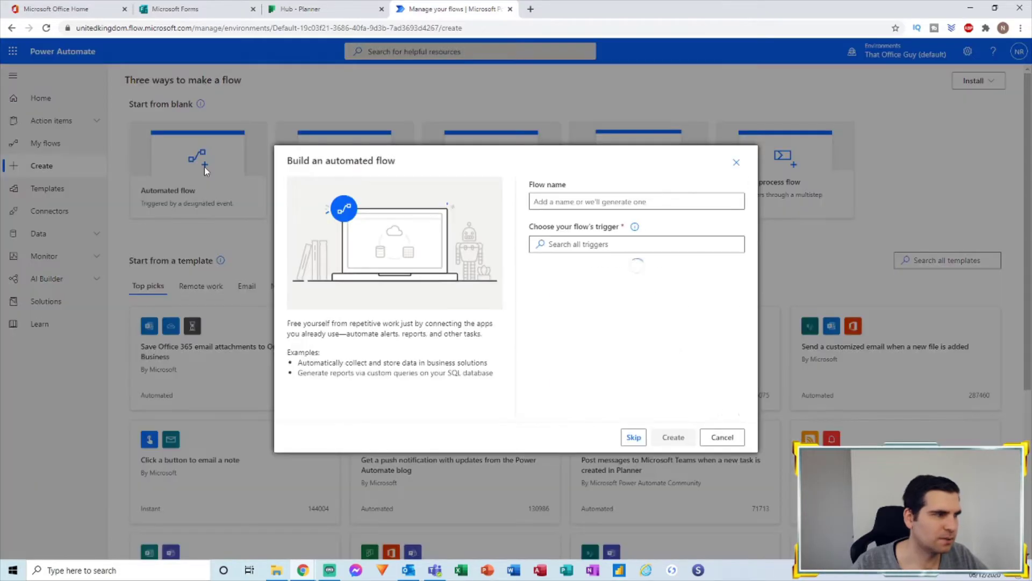
{"action": "type", "text": "H"}
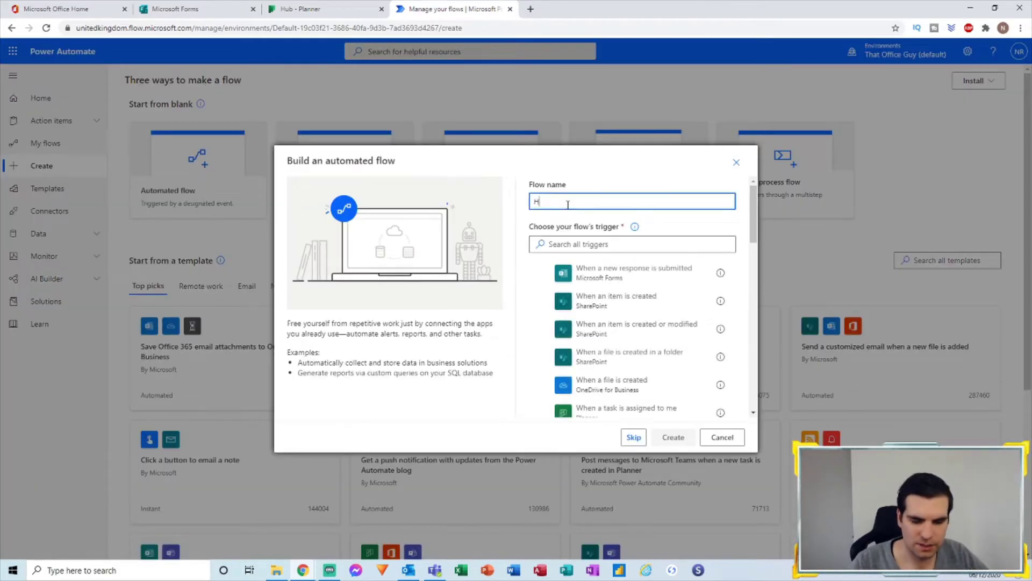
{"action": "type", "text": "oliday Request"}
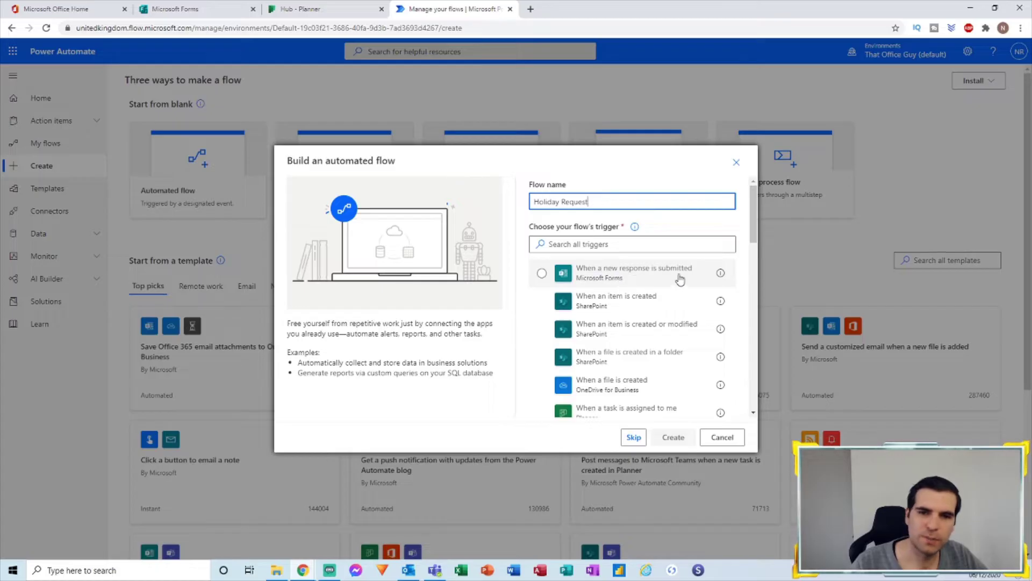
{"action": "left_click", "coordinate": [564, 245]}
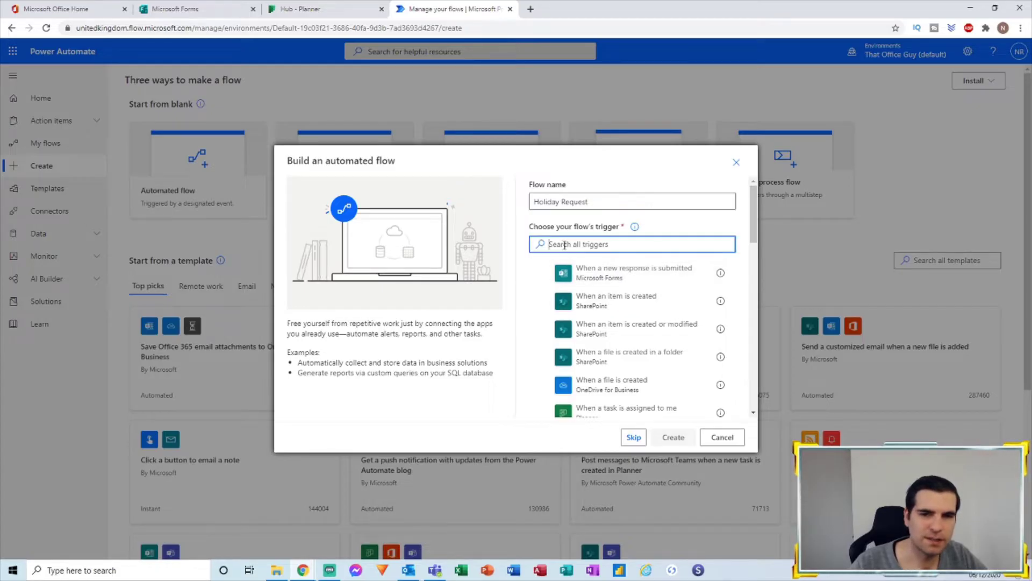
{"action": "type", "text": "for"}
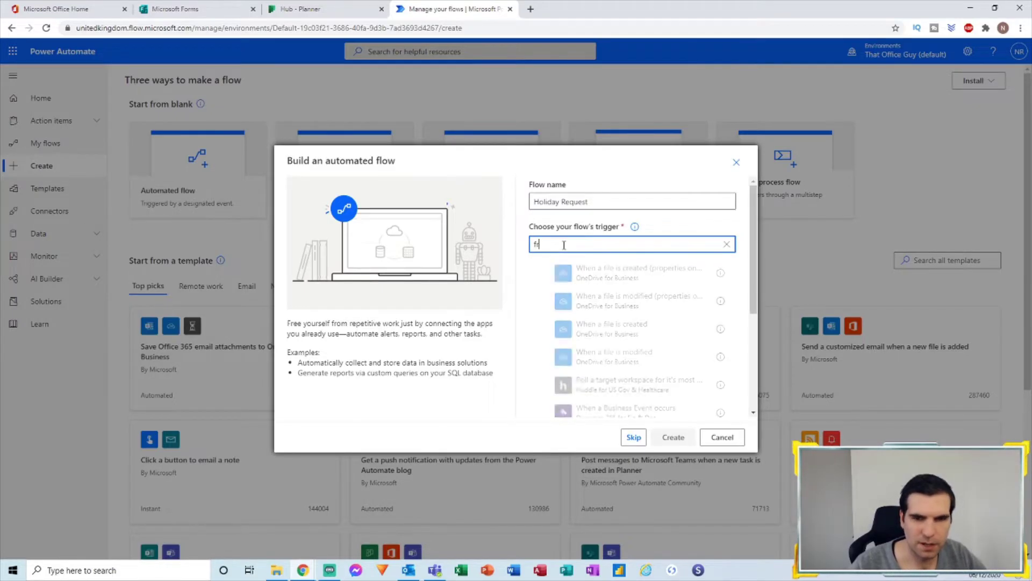
{"action": "type", "text": "m"}
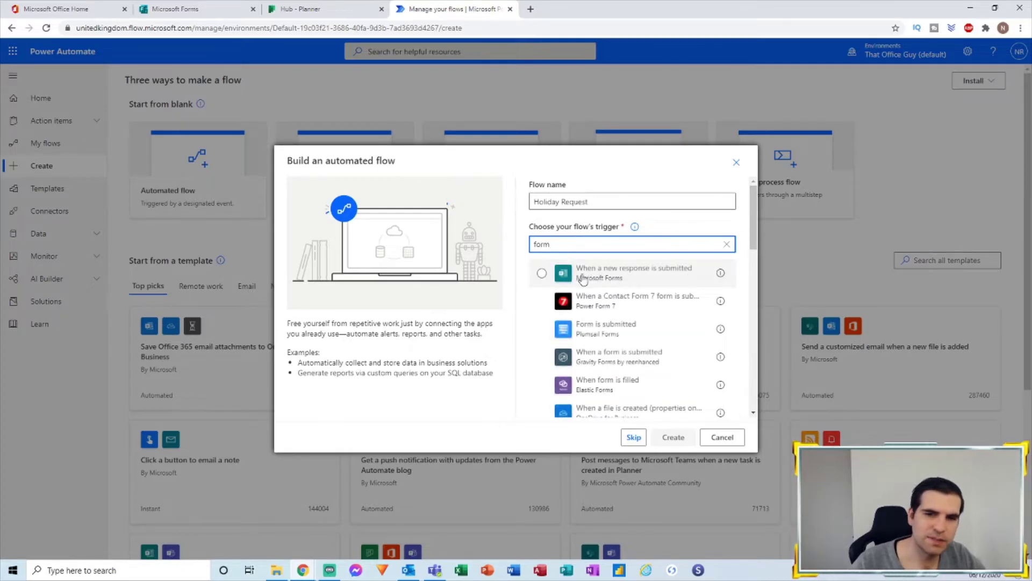
{"action": "left_click", "coordinate": [590, 280]}
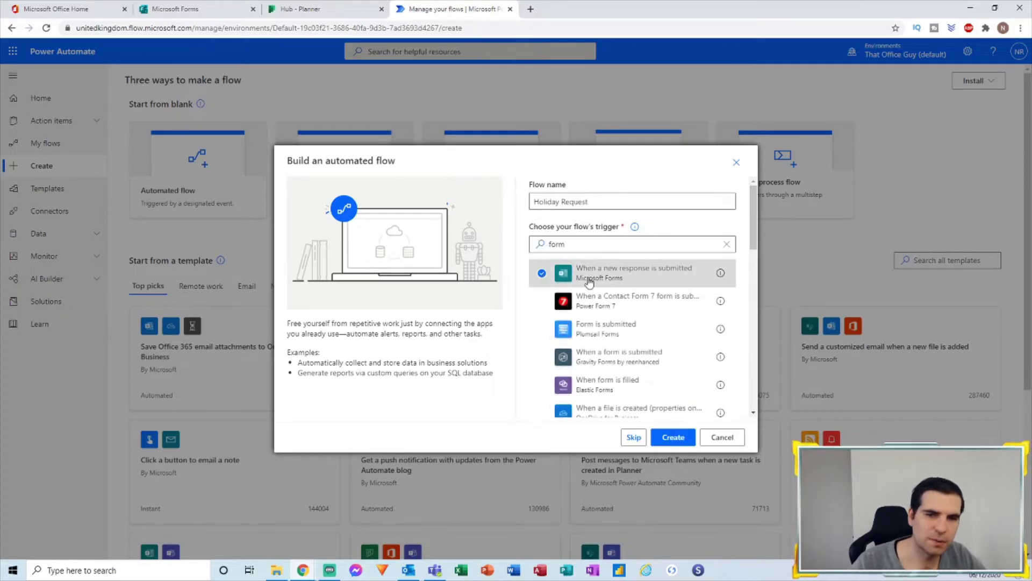
{"action": "left_click", "coordinate": [674, 438]}
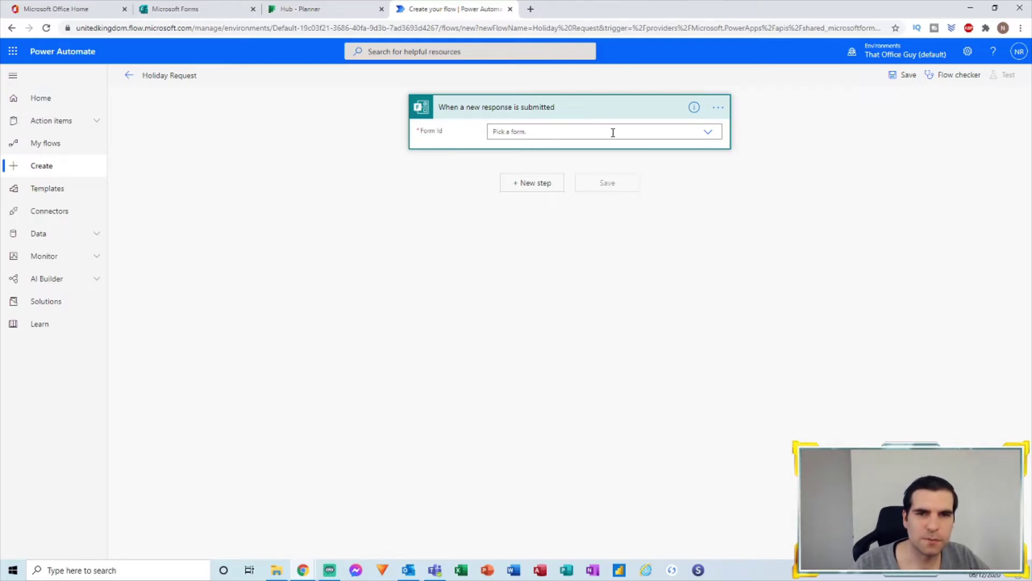
- Set the trigger's form to Holiday Request and add a Get response details action
{"action": "left_click", "coordinate": [707, 132]}
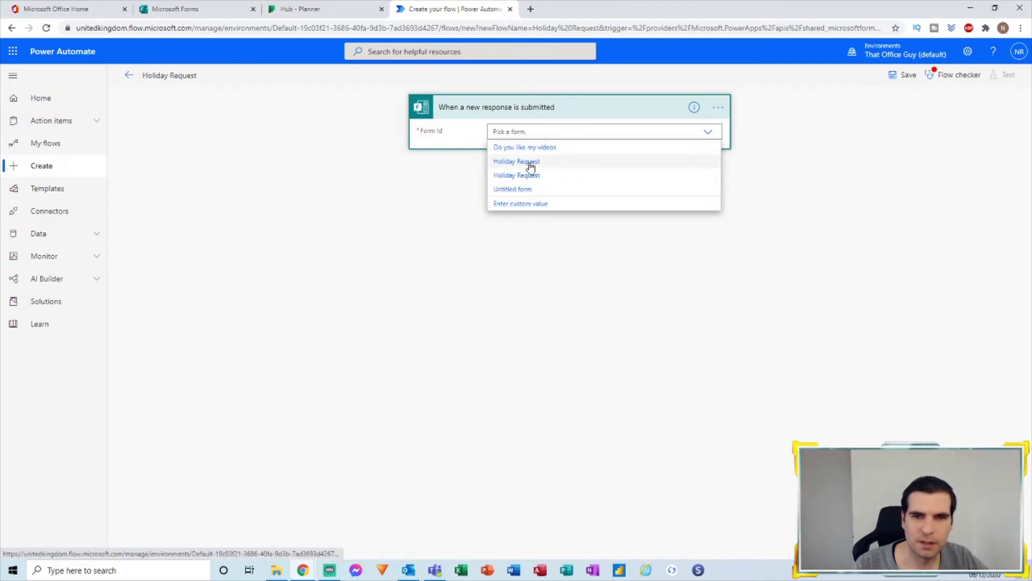
{"action": "left_click", "coordinate": [527, 177]}
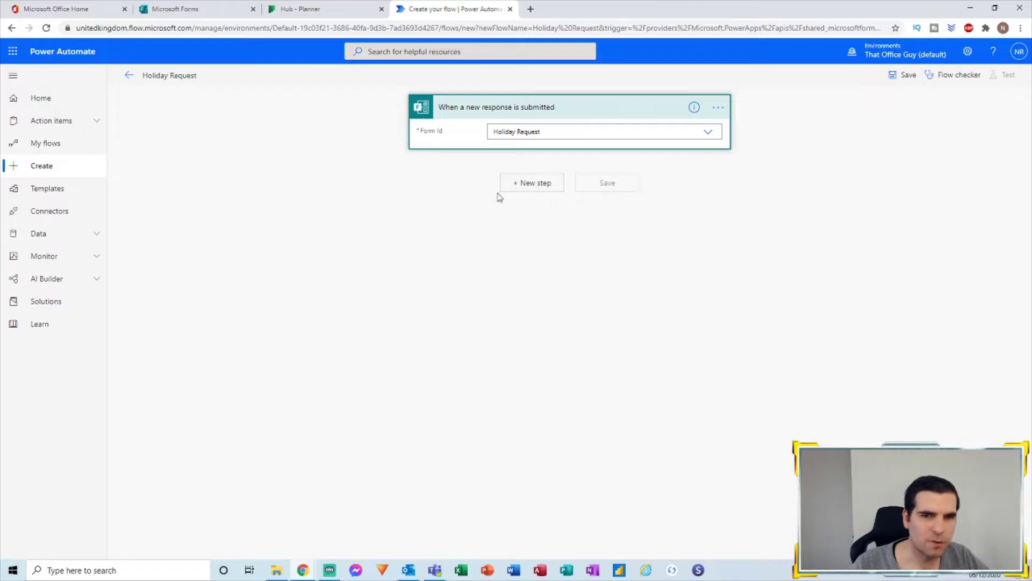
{"action": "left_click", "coordinate": [529, 183]}
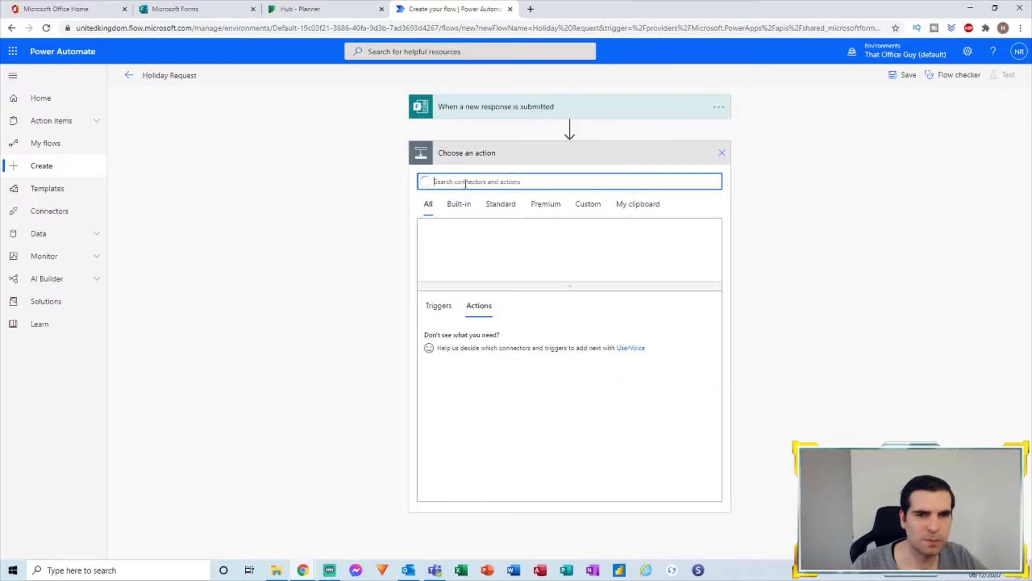
{"action": "type", "text": "form"}
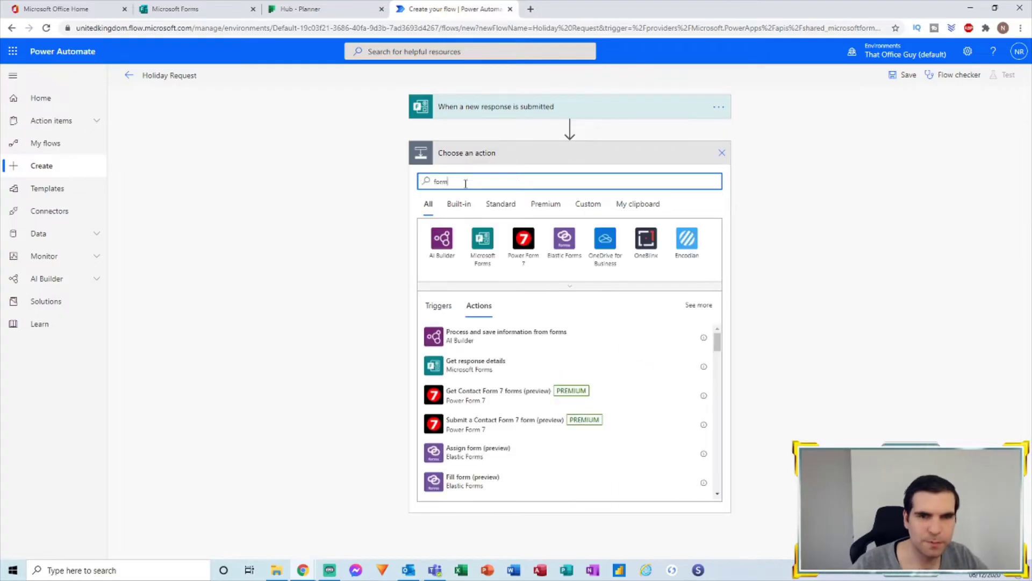
{"action": "left_click", "coordinate": [487, 368]}
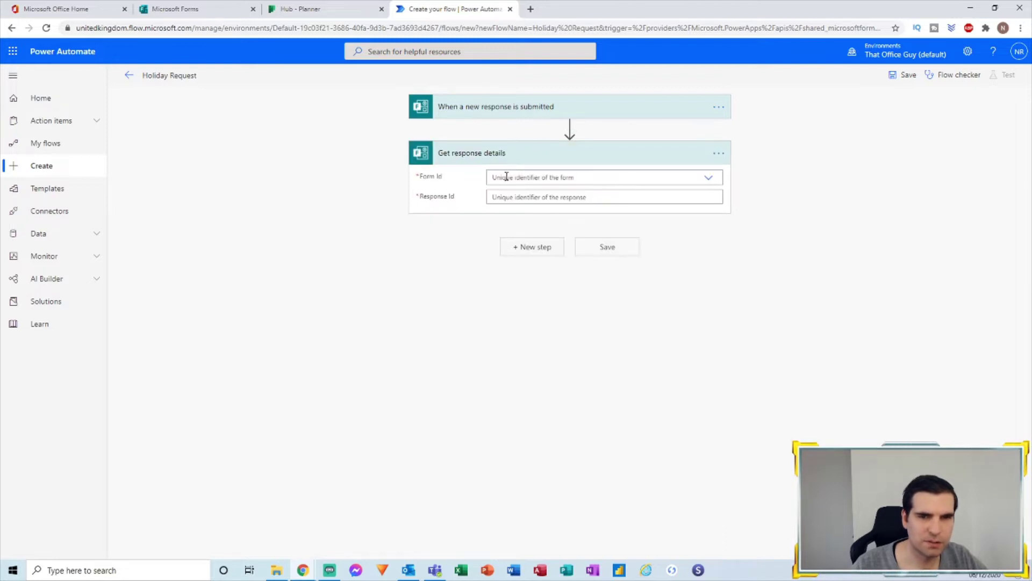
- Point Get response details at the Holiday Request form using the trigger's Response Id
{"action": "left_click", "coordinate": [707, 179]}
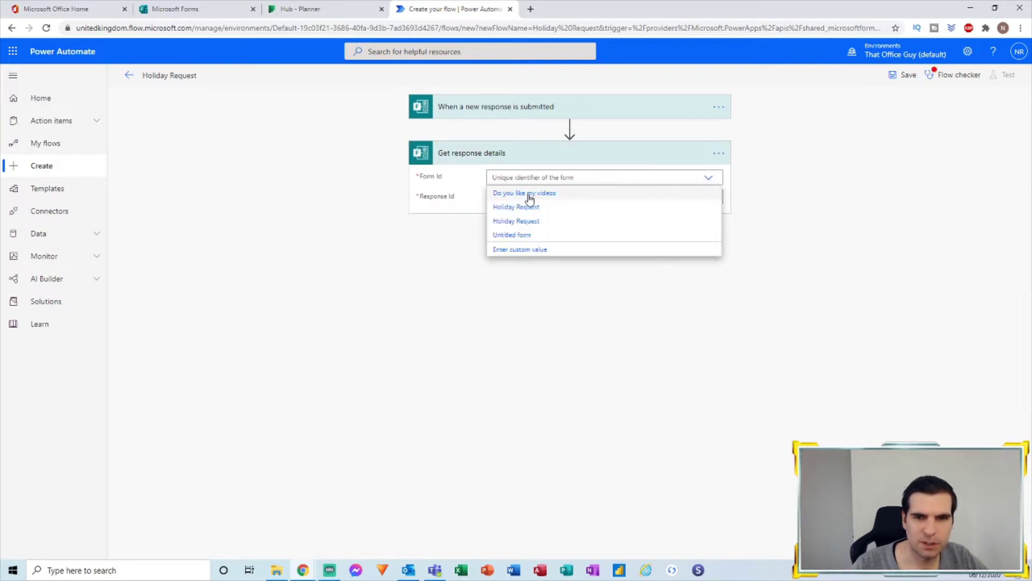
{"action": "left_click", "coordinate": [519, 222]}
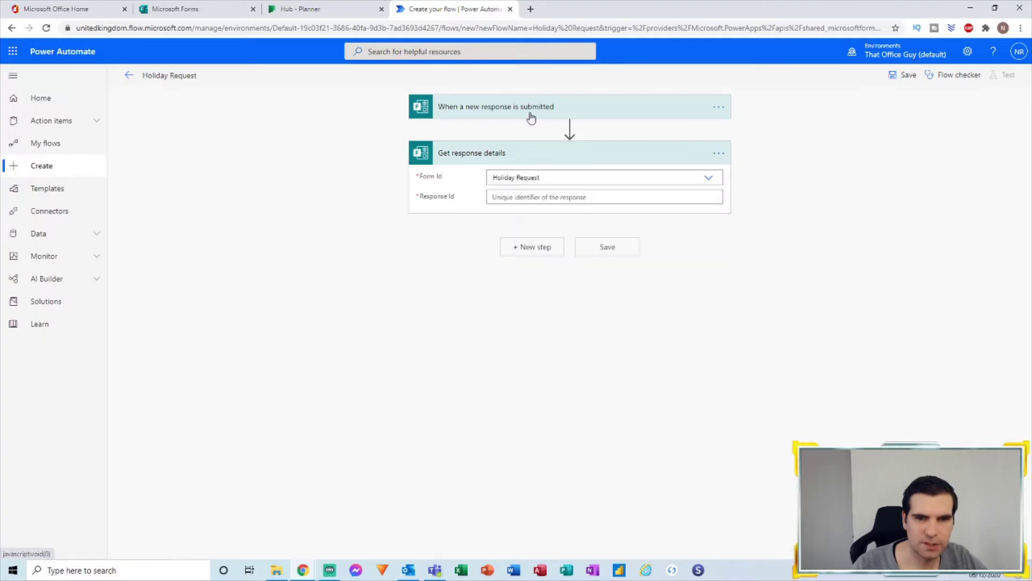
{"action": "left_click", "coordinate": [611, 199]}
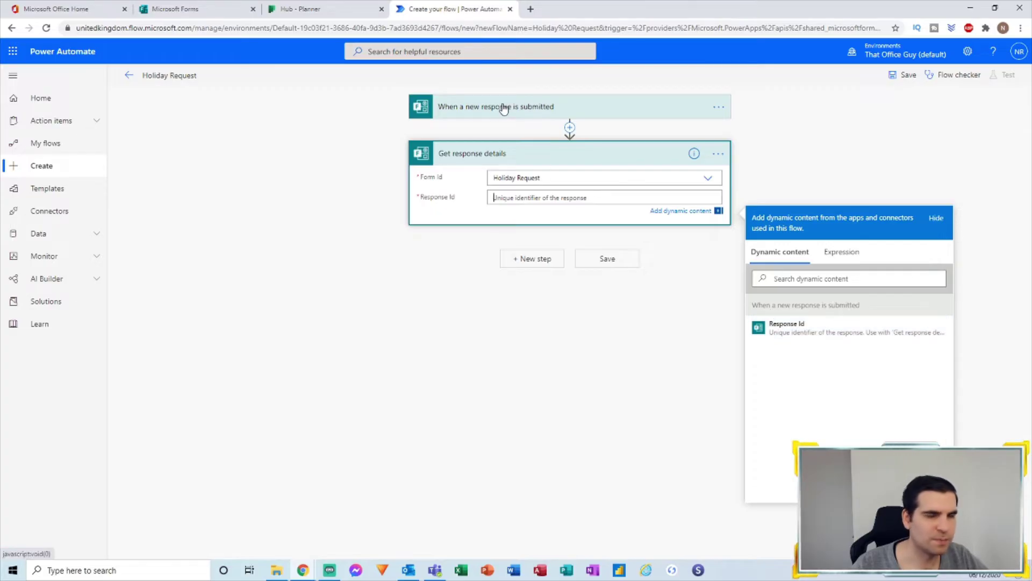
{"action": "left_click", "coordinate": [786, 326]}
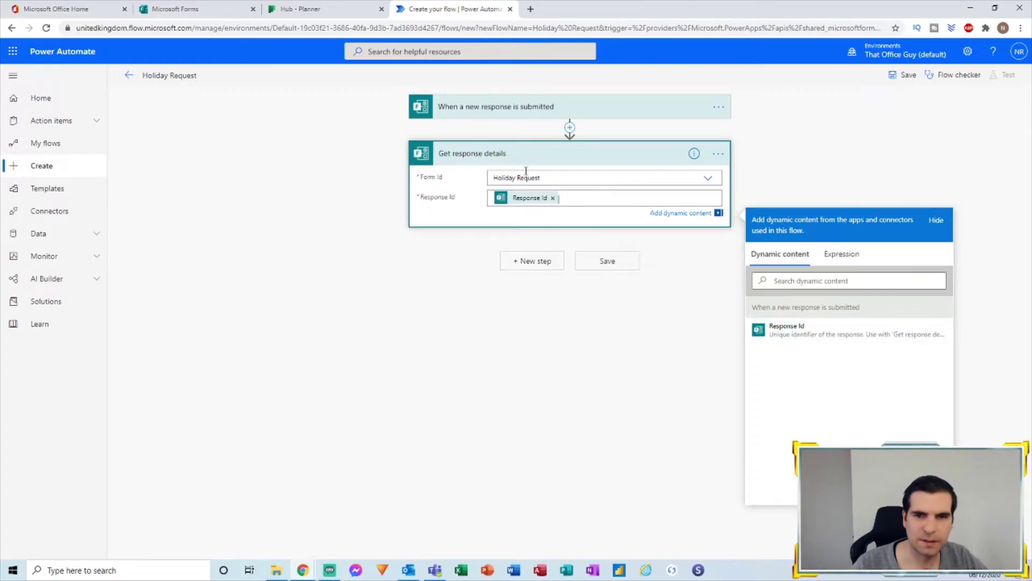
{"action": "left_click", "coordinate": [518, 157]}
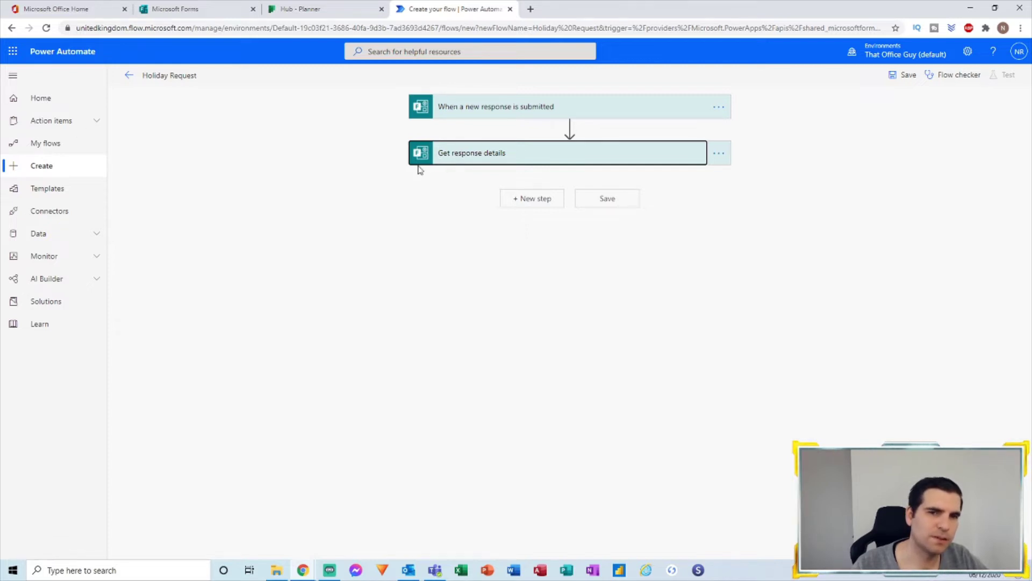
- Add a 'Start and wait for an approval' step of type Approve/Reject - First to respond
{"action": "left_click", "coordinate": [531, 199]}
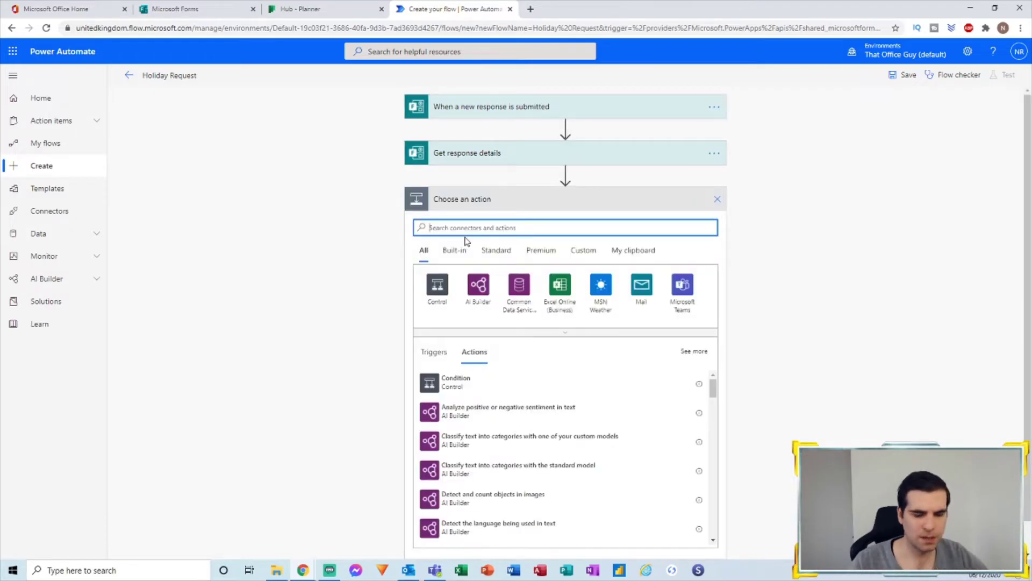
{"action": "type", "text": "approv"}
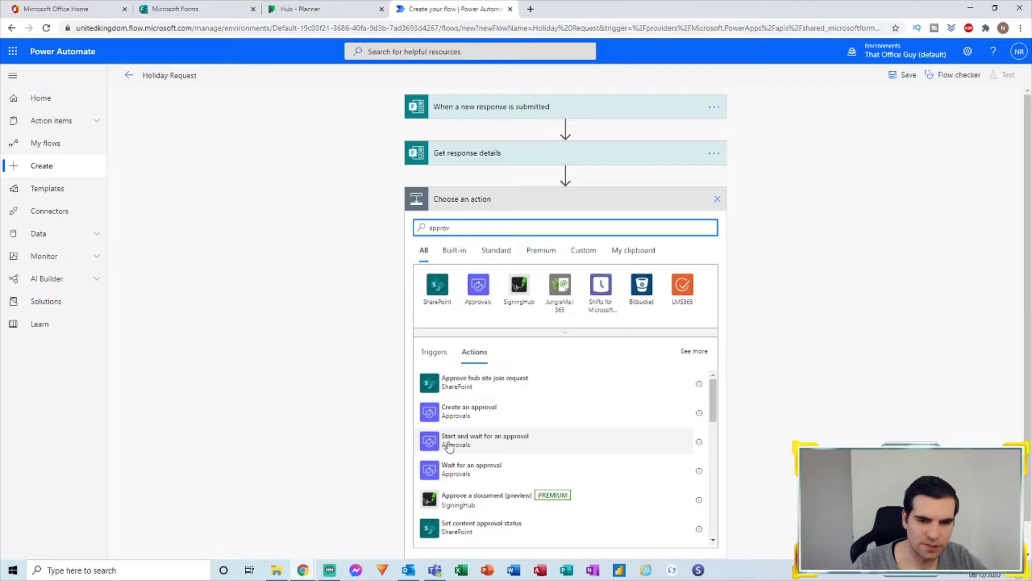
{"action": "left_click", "coordinate": [476, 444]}
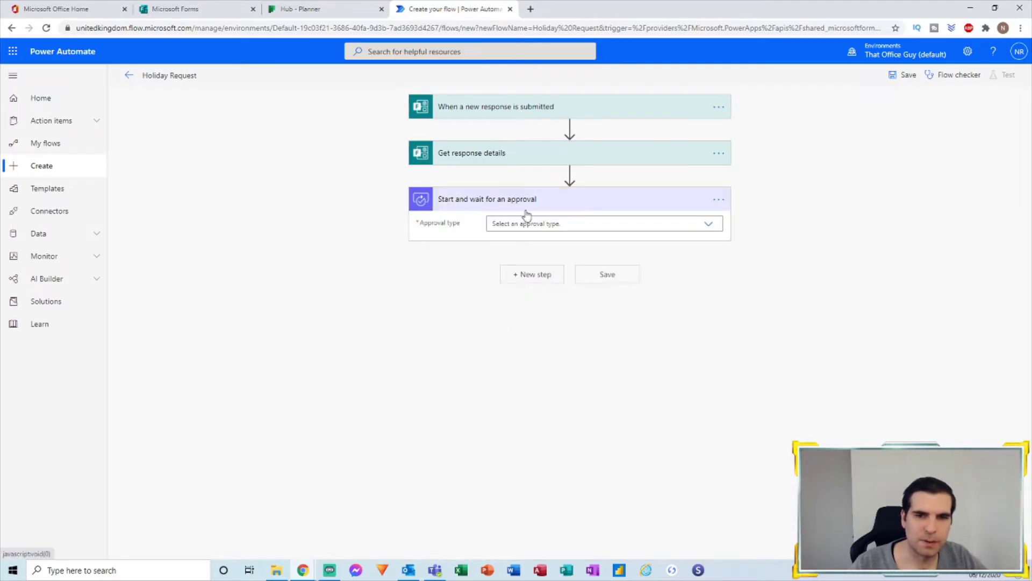
{"action": "left_click", "coordinate": [532, 224]}
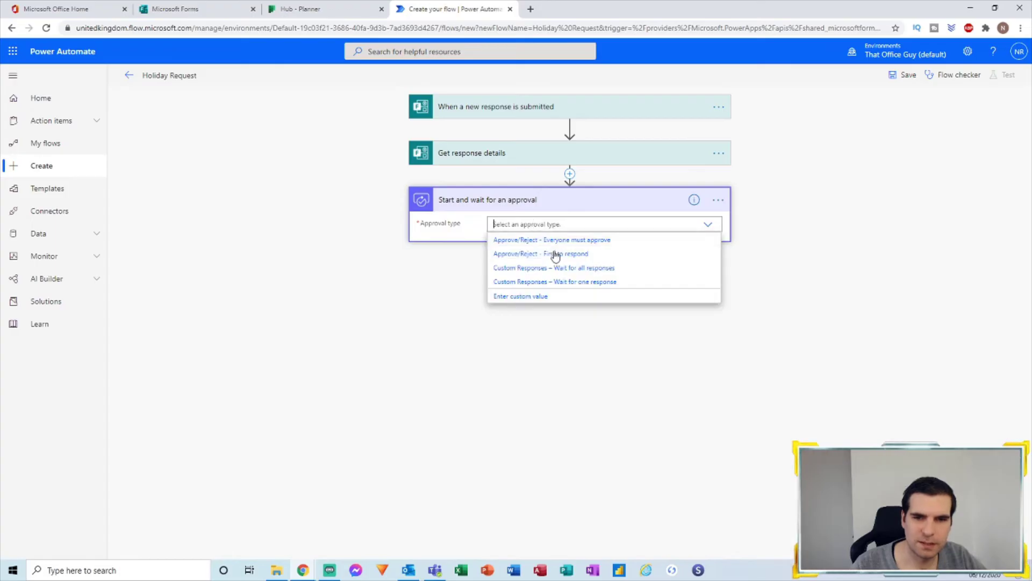
{"action": "left_click", "coordinate": [540, 255]}
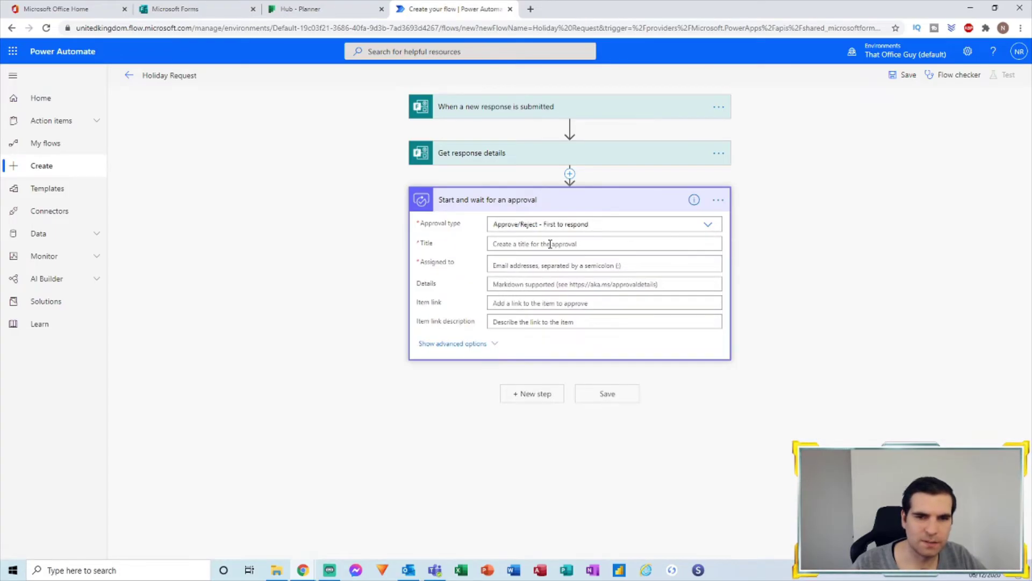
- Title the approval with the First Name and Last Name tokens followed by '- Holiday Request'
{"action": "left_click", "coordinate": [492, 245]}
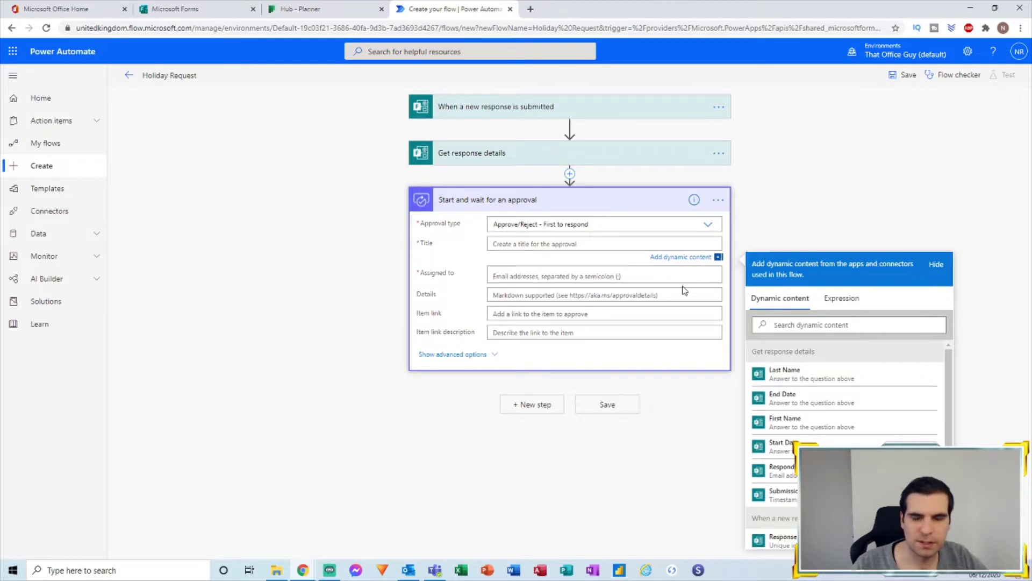
{"action": "left_click", "coordinate": [785, 422]}
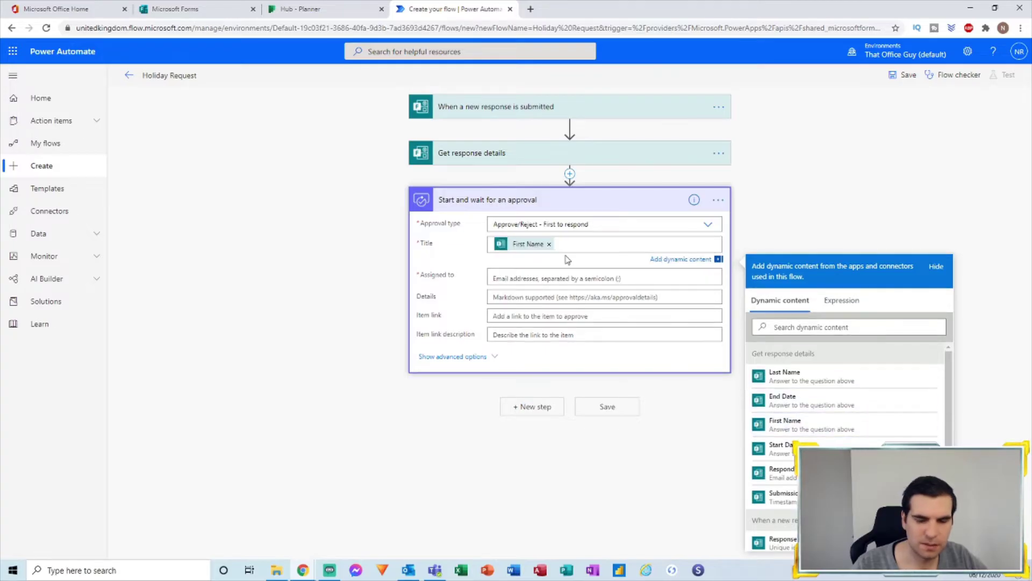
{"action": "type", "text": "- Holiday Request"}
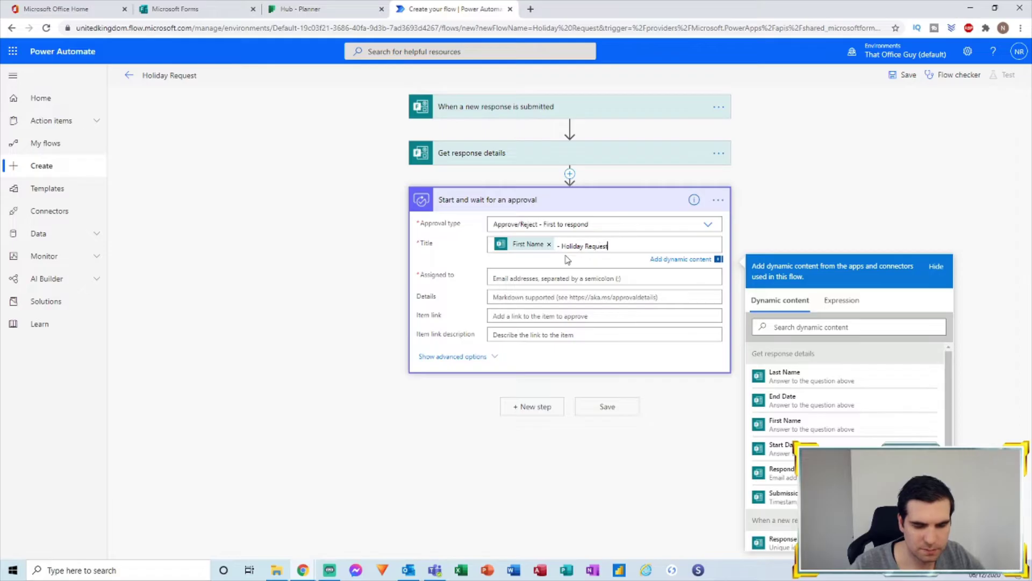
{"action": "left_click", "coordinate": [554, 245]}
{"action": "left_click", "coordinate": [556, 245]}
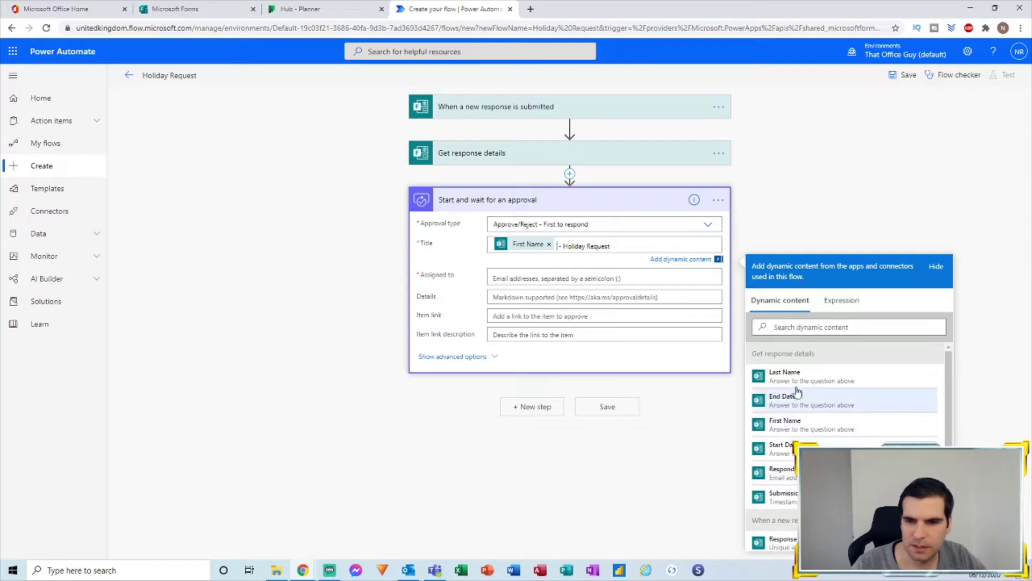
{"action": "left_click", "coordinate": [785, 375]}
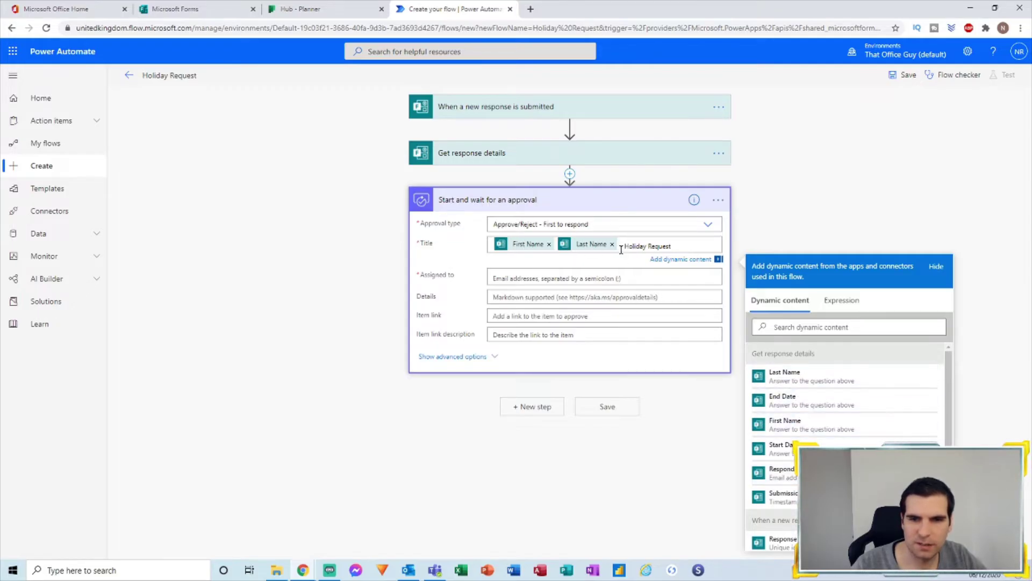
{"action": "key", "text": "BackSpace"}
{"action": "left_click", "coordinate": [506, 278]}
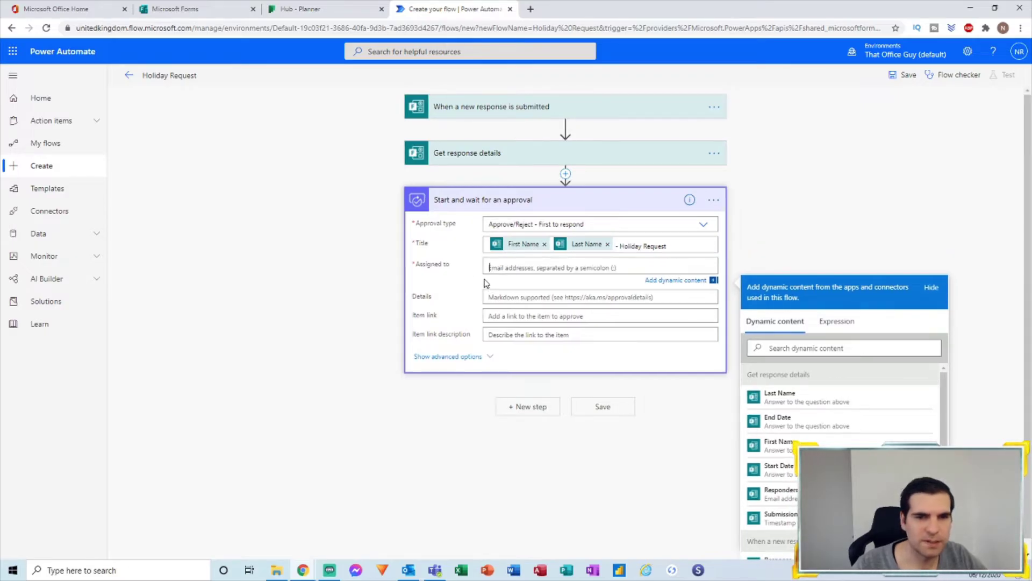
{"action": "left_click", "coordinate": [565, 175]}
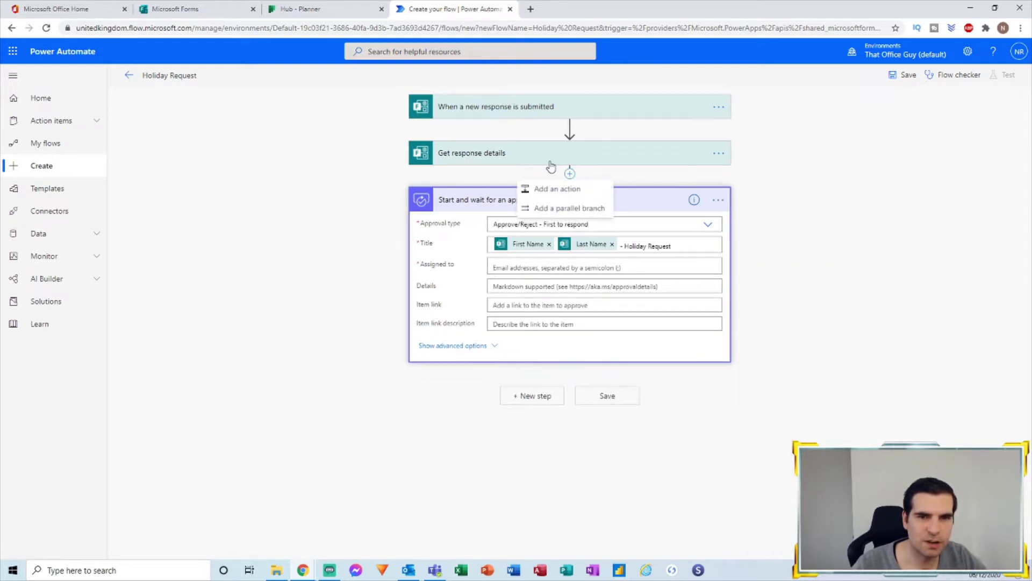
- Insert a Get manager (V2) step above the approval, with User (UPN) set to Responders' Email
{"action": "left_click", "coordinate": [551, 190]}
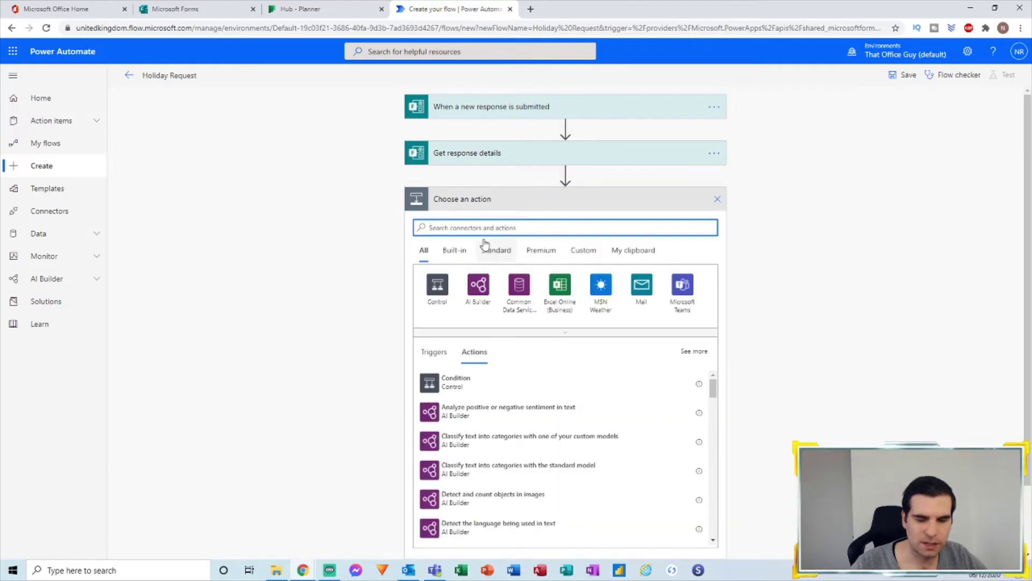
{"action": "type", "text": "manager"}
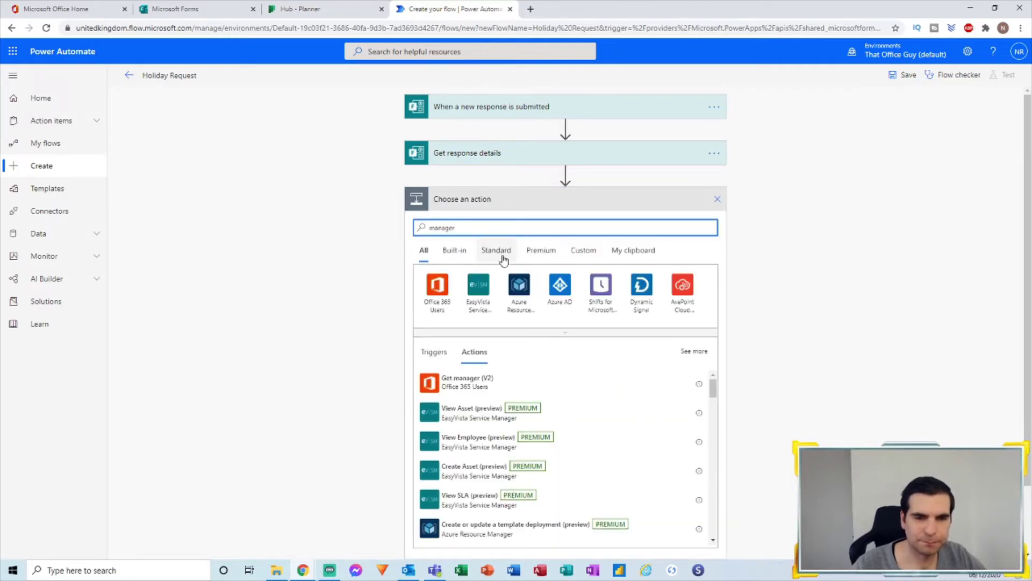
{"action": "left_click", "coordinate": [460, 380]}
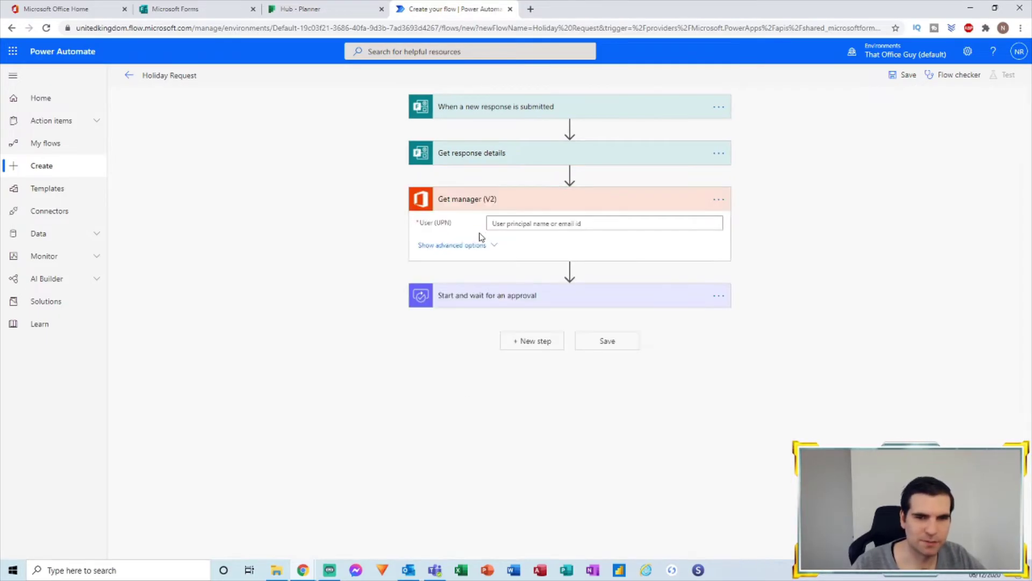
{"action": "left_click", "coordinate": [495, 224]}
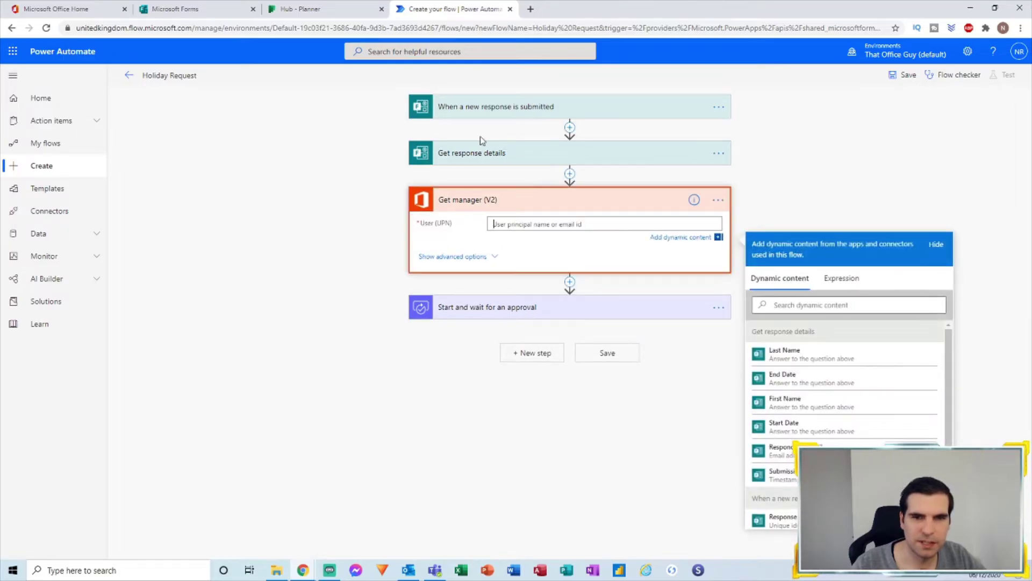
{"action": "left_click", "coordinate": [781, 450]}
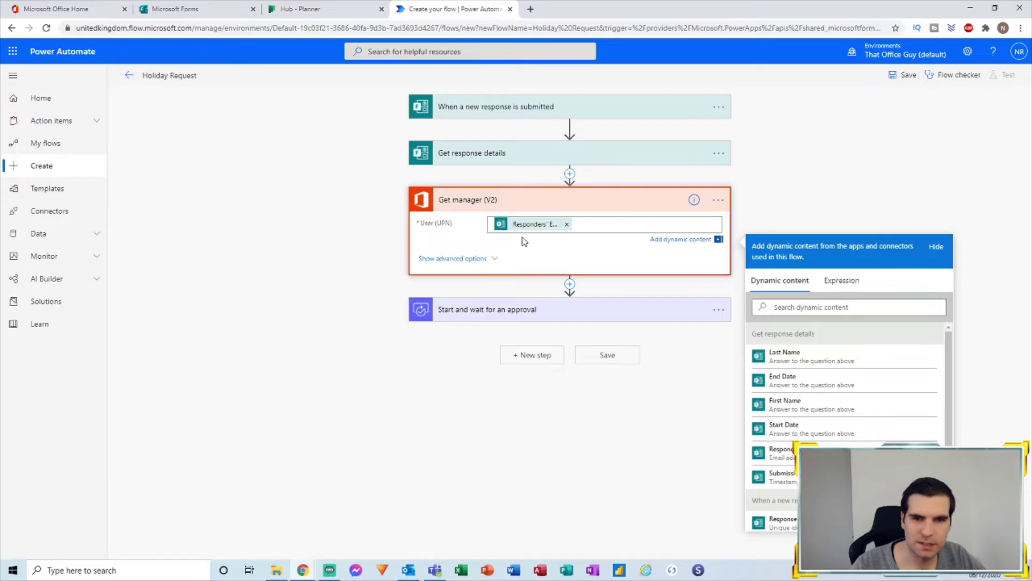
{"action": "left_click", "coordinate": [458, 199]}
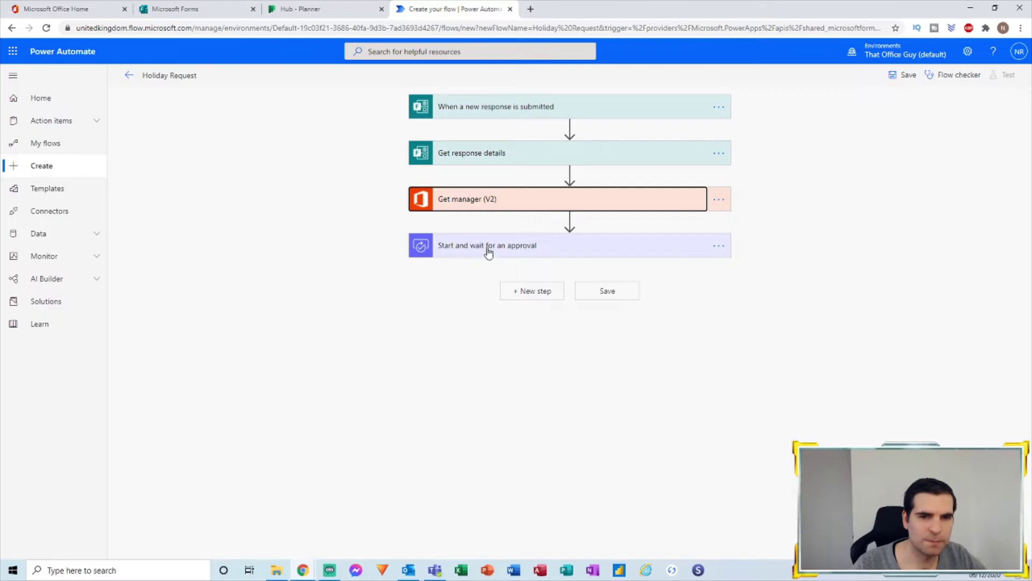
{"action": "left_click", "coordinate": [551, 252]}
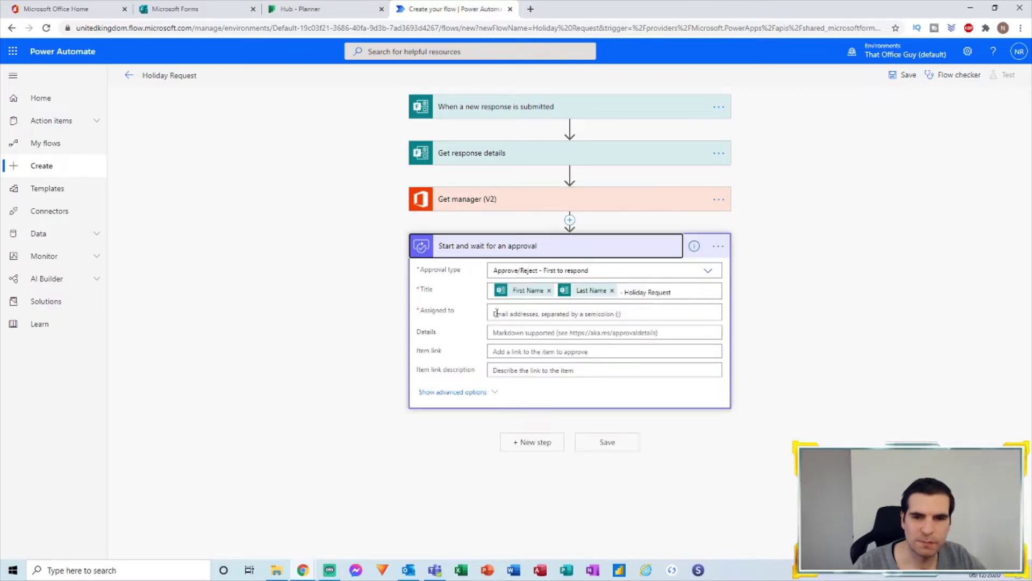
- Set the approval's Assigned to field to the Get manager (V2) Mail value plus one colleague's address
{"action": "left_click", "coordinate": [519, 313]}
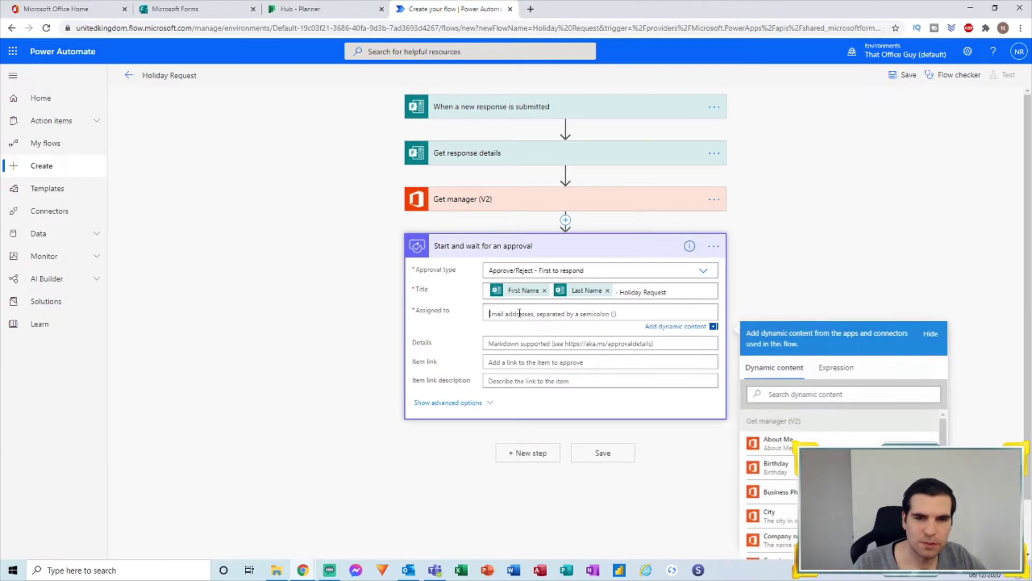
{"action": "scroll", "coordinate": [843, 305], "scroll_direction": "down", "scroll_amount": 1}
{"action": "scroll", "coordinate": [861, 377], "scroll_direction": "down", "scroll_amount": 3}
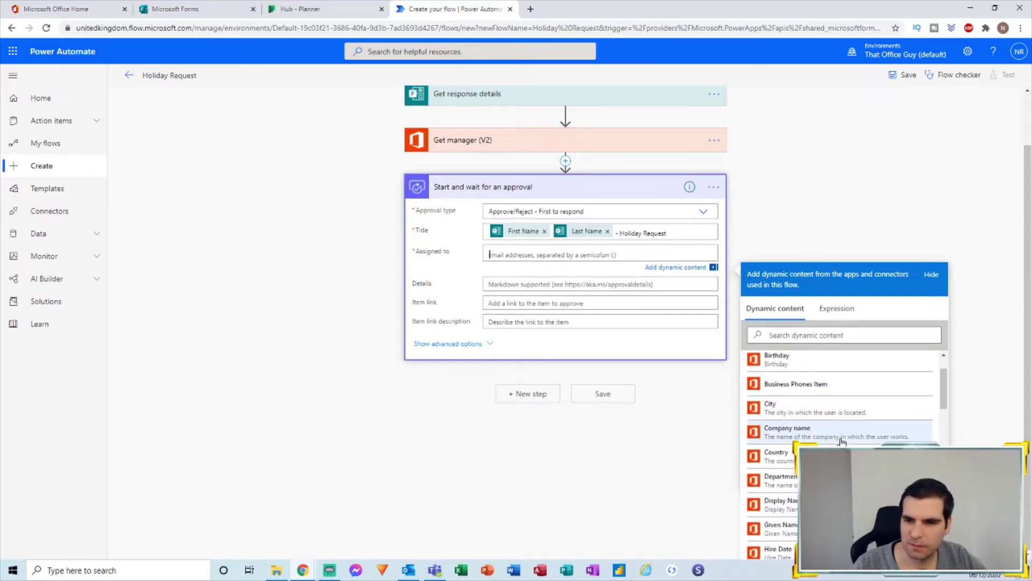
{"action": "scroll", "coordinate": [841, 403], "scroll_direction": "down", "scroll_amount": 4}
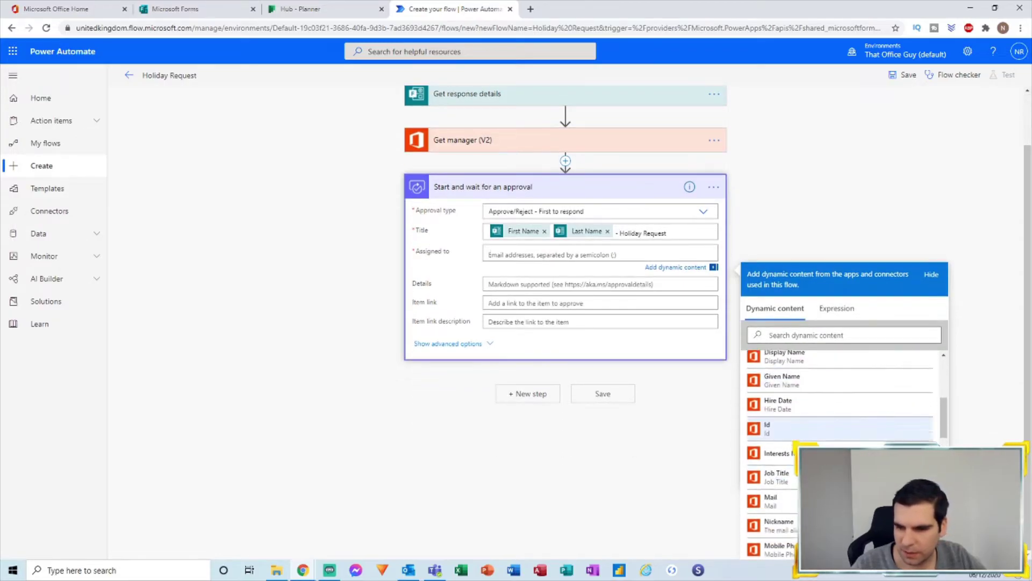
{"action": "scroll", "coordinate": [839, 390], "scroll_direction": "down", "scroll_amount": 3}
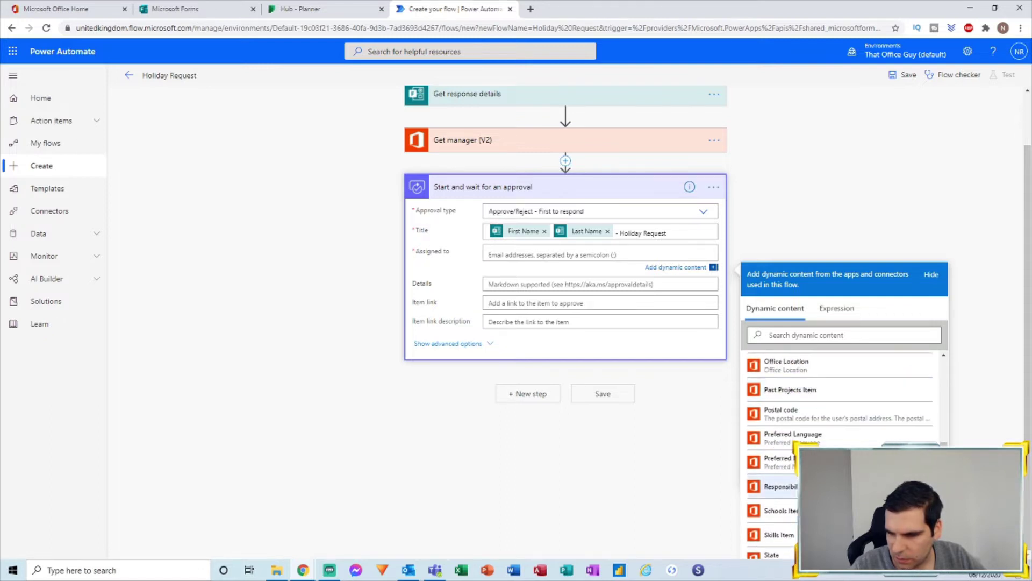
{"action": "scroll", "coordinate": [839, 390], "scroll_direction": "down", "scroll_amount": 3}
{"action": "scroll", "coordinate": [839, 390], "scroll_direction": "down", "scroll_amount": 1}
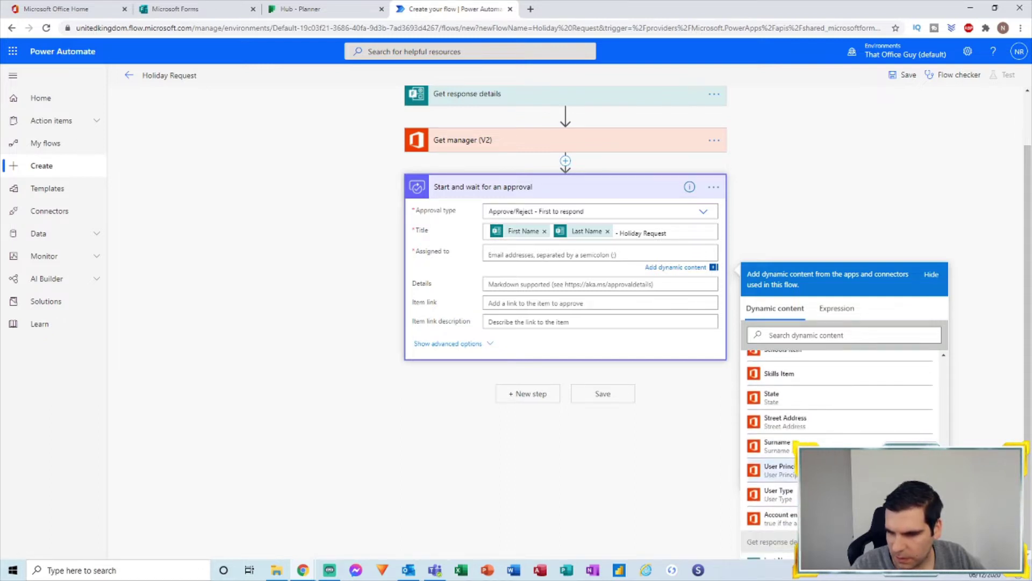
{"action": "scroll", "coordinate": [839, 390], "scroll_direction": "up", "scroll_amount": 2}
{"action": "scroll", "coordinate": [839, 431], "scroll_direction": "up", "scroll_amount": 3}
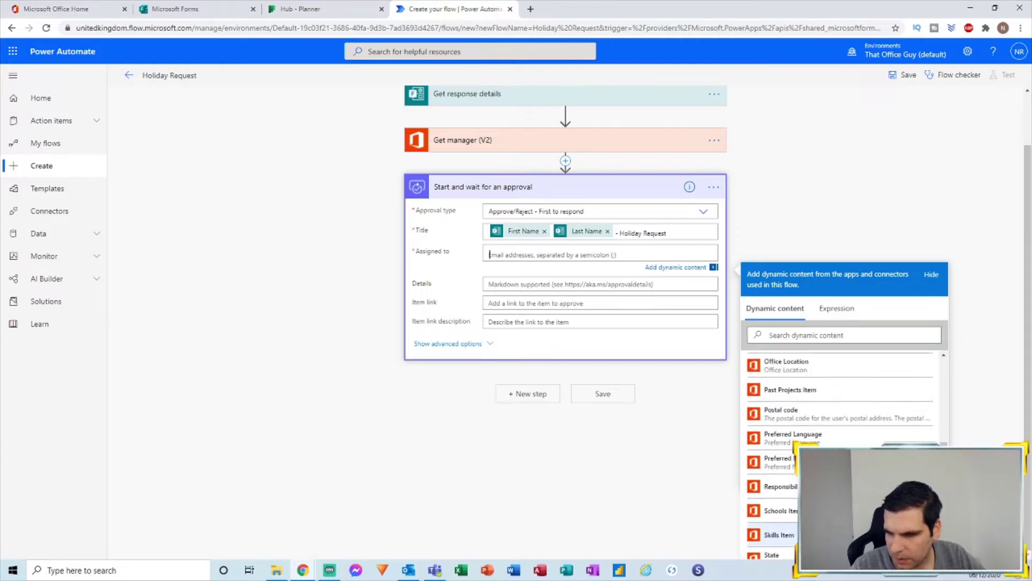
{"action": "scroll", "coordinate": [839, 431], "scroll_direction": "up", "scroll_amount": 1}
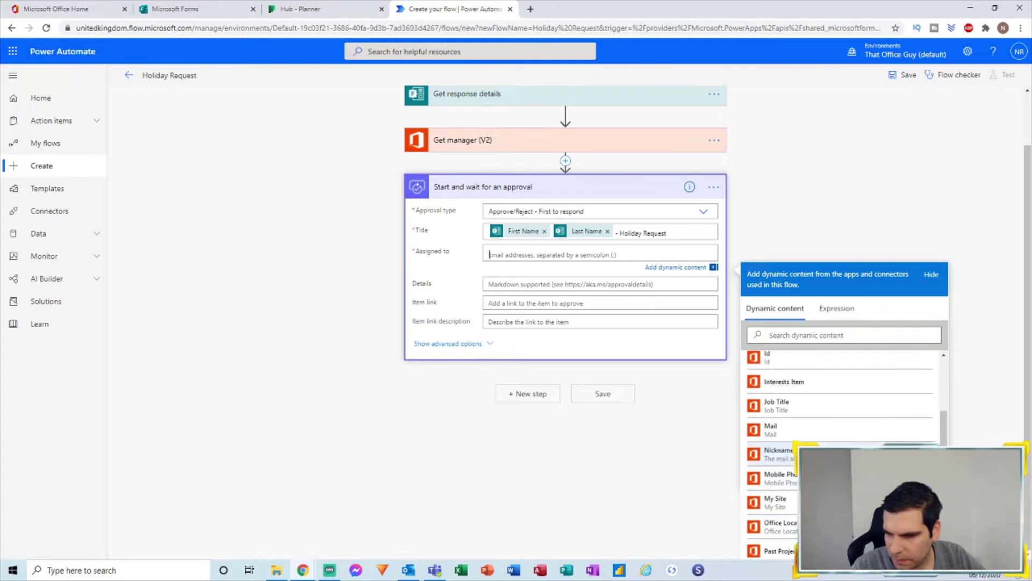
{"action": "left_click", "coordinate": [803, 432]}
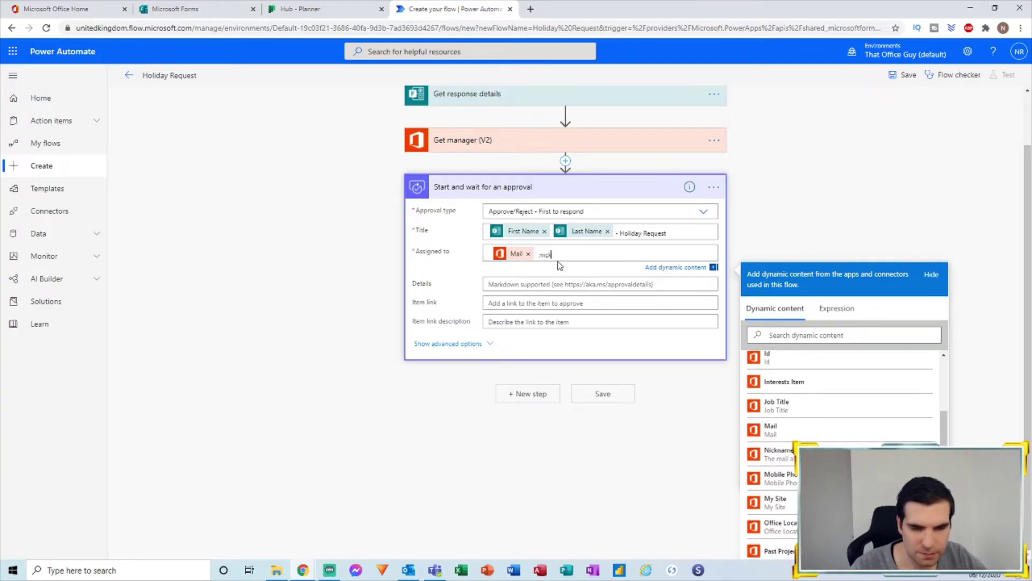
{"action": "scroll", "coordinate": [560, 265], "scroll_direction": "up", "scroll_amount": 1}
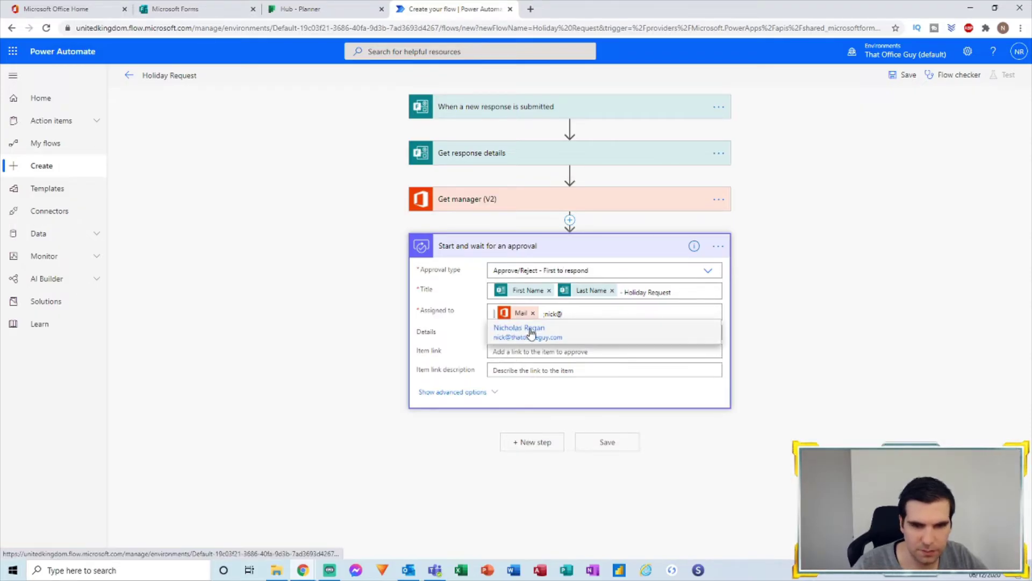
{"action": "left_click", "coordinate": [529, 332]}
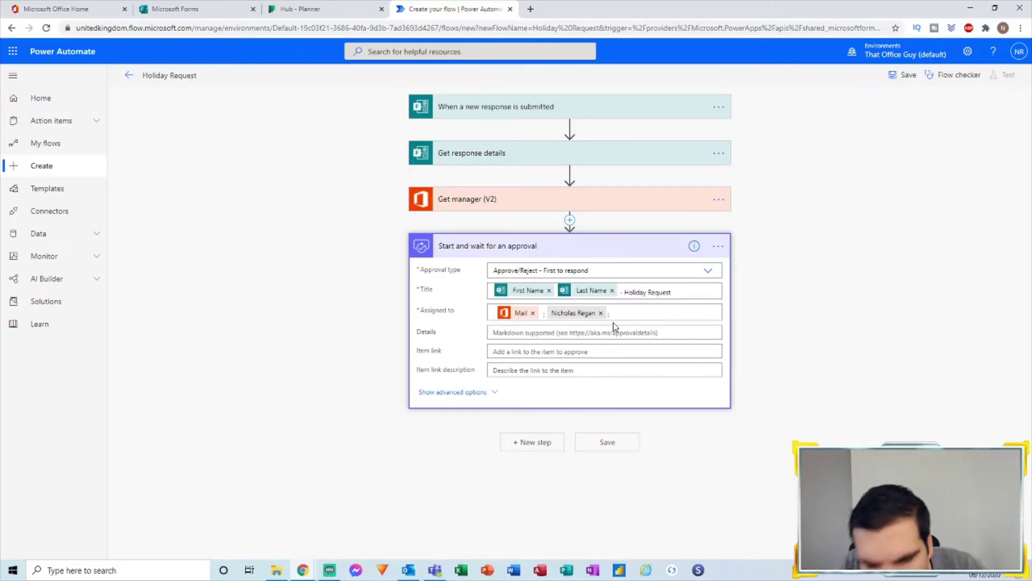
{"action": "left_click", "coordinate": [508, 316]}
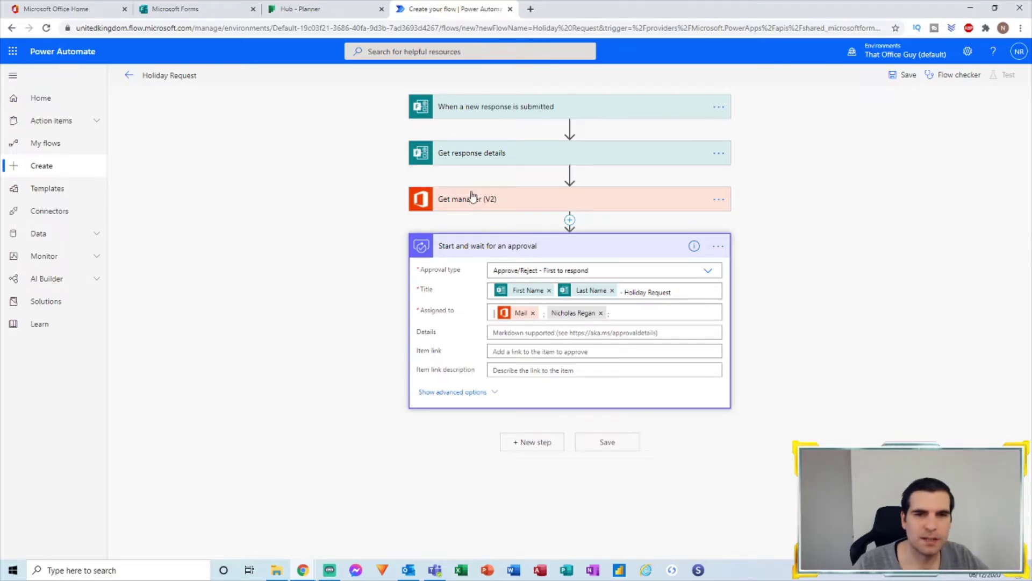
{"action": "left_click", "coordinate": [498, 200]}
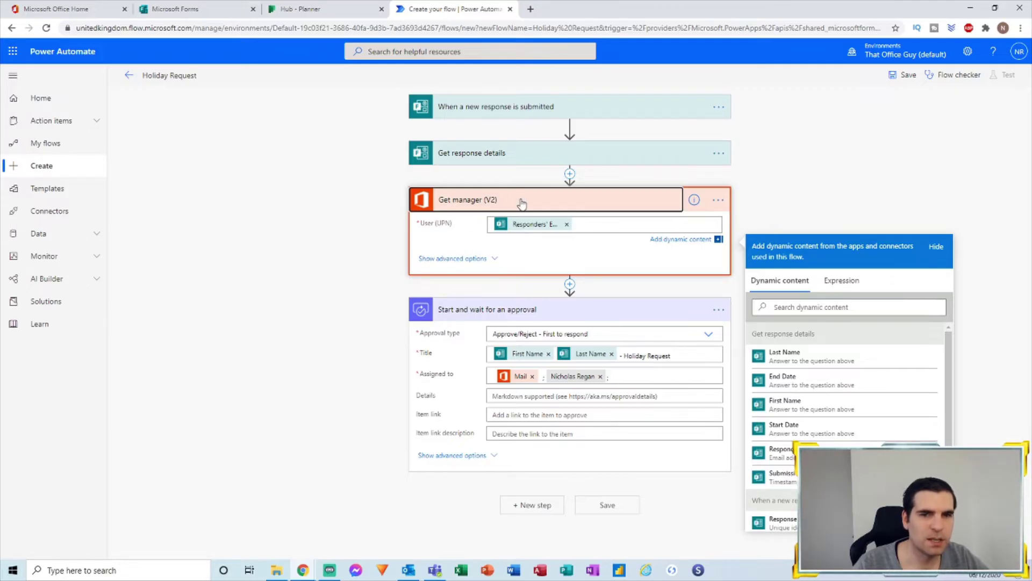
- Collapse the Get manager (V2) card down to its header
{"action": "left_click", "coordinate": [521, 203]}
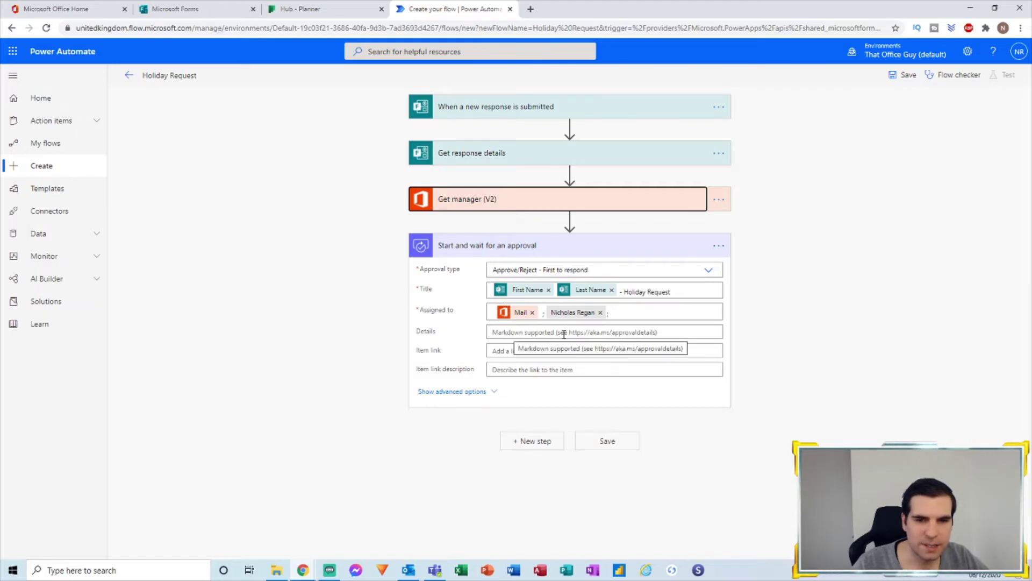
- Fill the approval Details with First Name, Last Name, Start Date and End Date on separate lines
{"action": "left_click", "coordinate": [517, 332]}
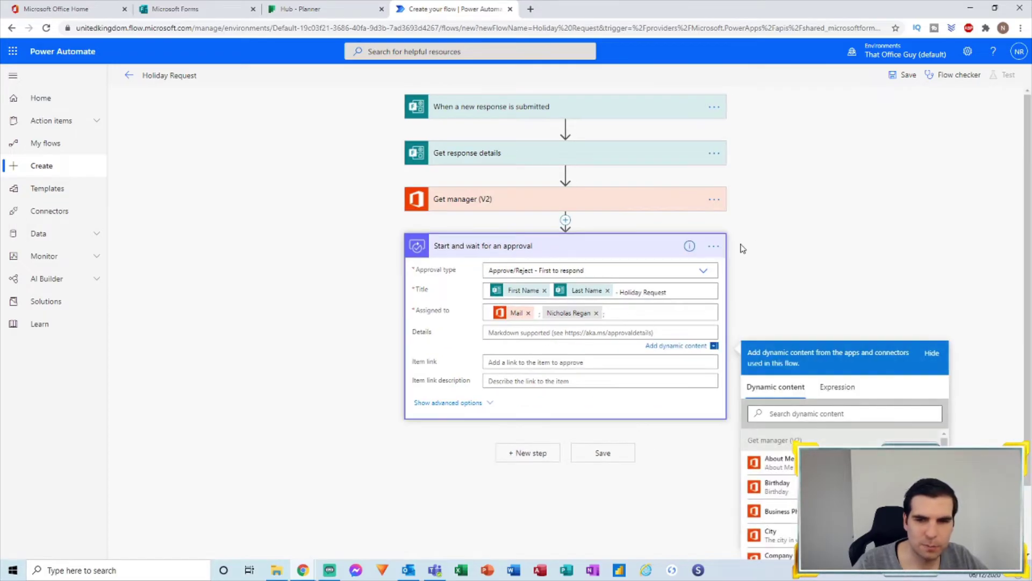
{"action": "scroll", "coordinate": [791, 387], "scroll_direction": "down", "scroll_amount": 10}
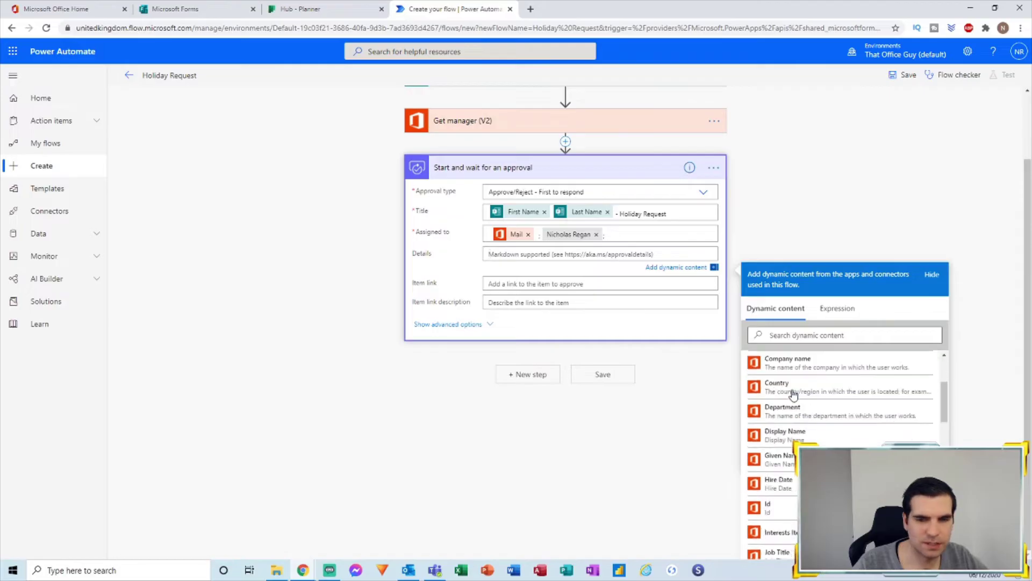
{"action": "scroll", "coordinate": [801, 414], "scroll_direction": "down", "scroll_amount": 5}
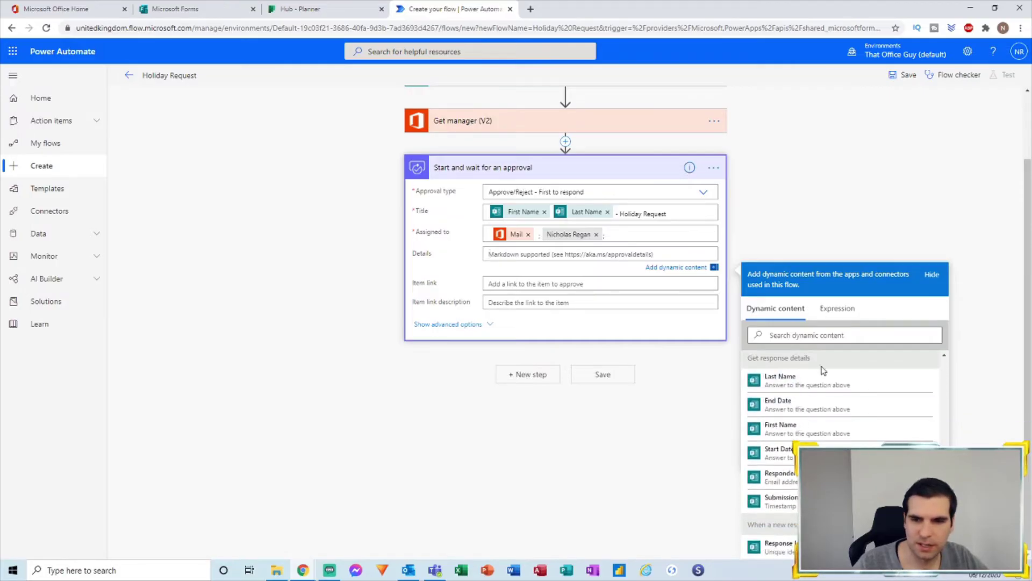
{"action": "left_click", "coordinate": [789, 431]}
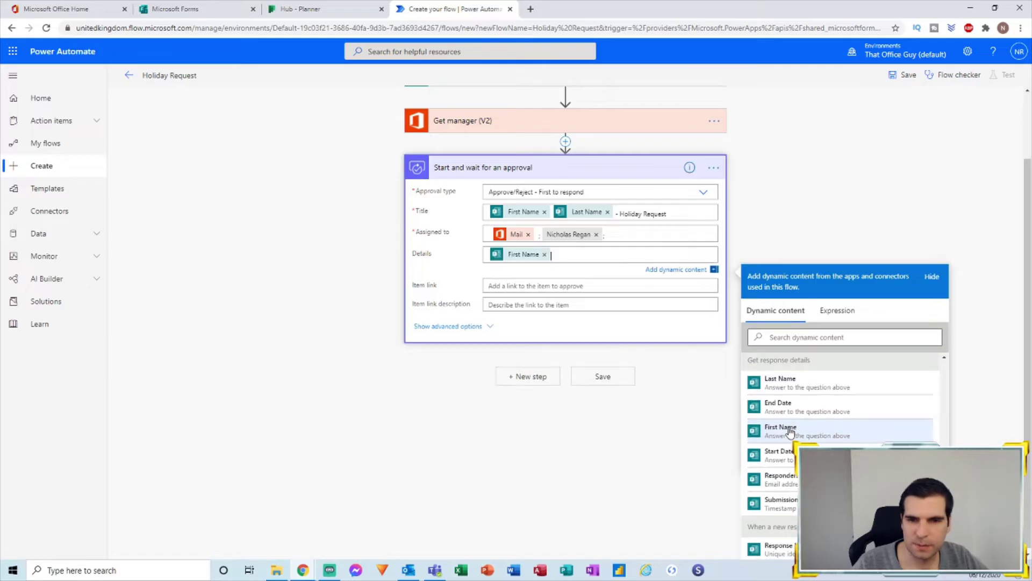
{"action": "key", "text": "Return"}
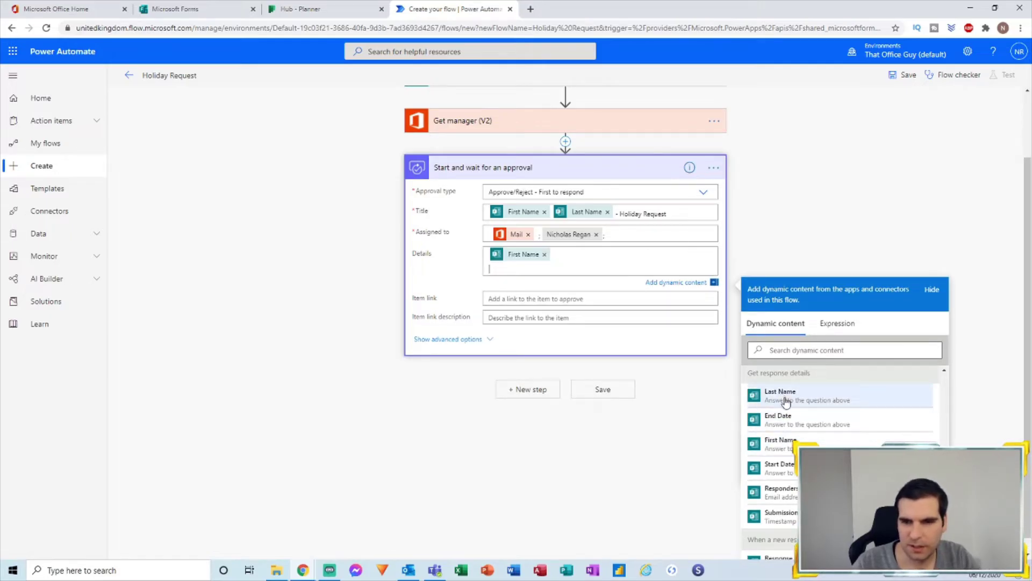
{"action": "left_click", "coordinate": [788, 395]}
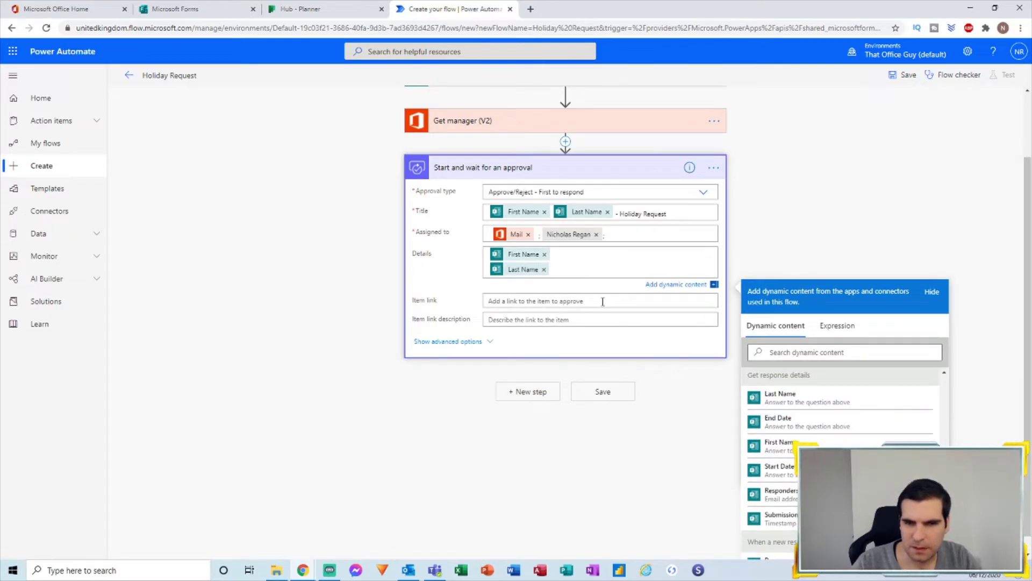
{"action": "key", "text": "Return"}
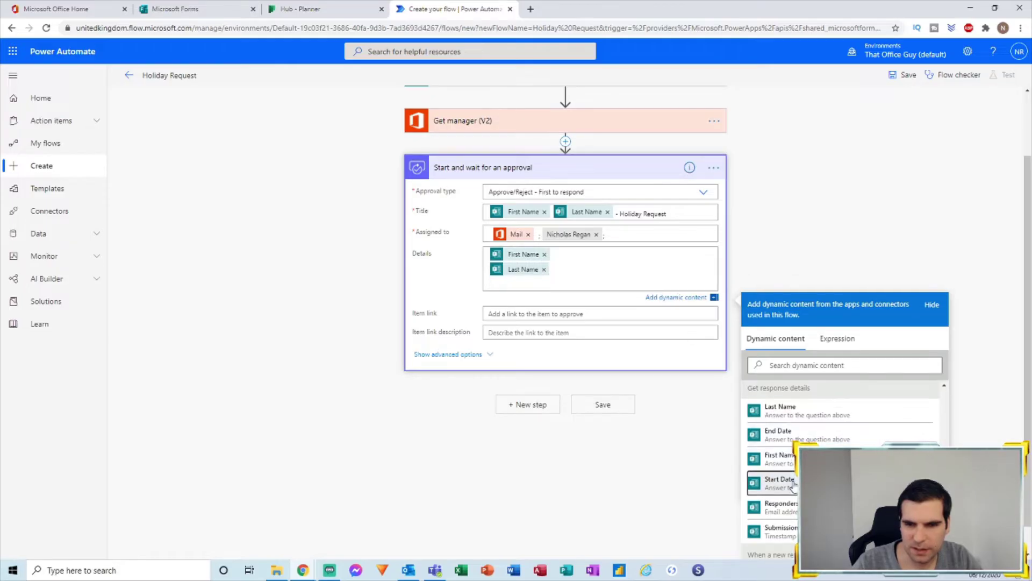
{"action": "left_click", "coordinate": [783, 482]}
{"action": "key", "text": "Return"}
{"action": "left_click", "coordinate": [783, 455]}
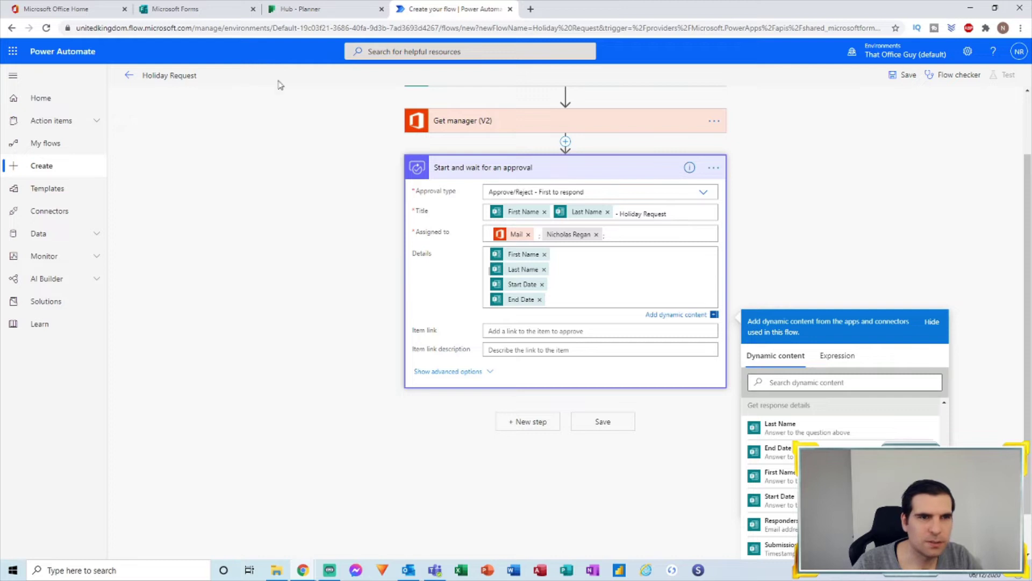
{"action": "key", "text": "Return"}
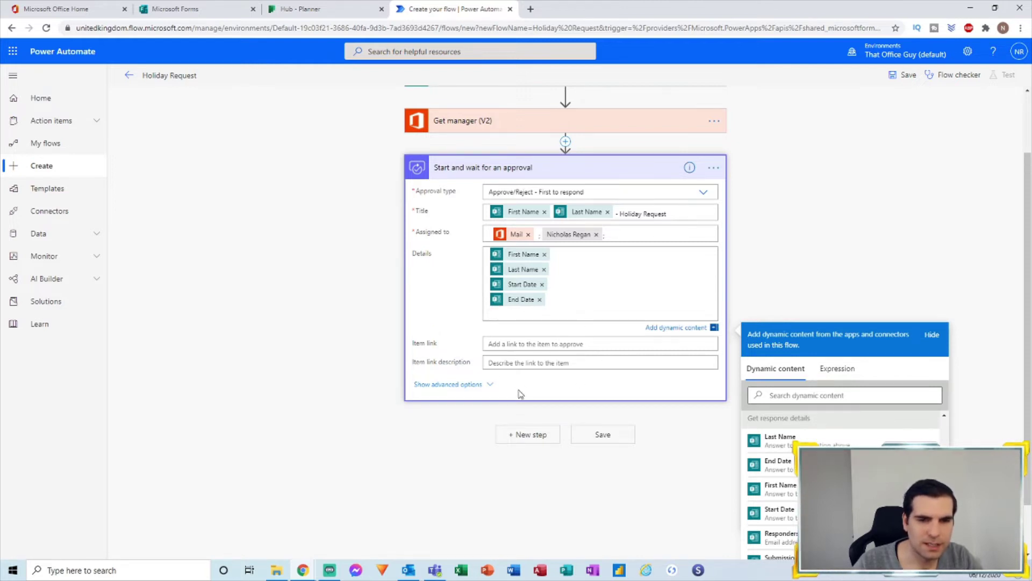
- Check the approval's advanced options, then collapse the approval step
{"action": "left_click", "coordinate": [475, 385]}
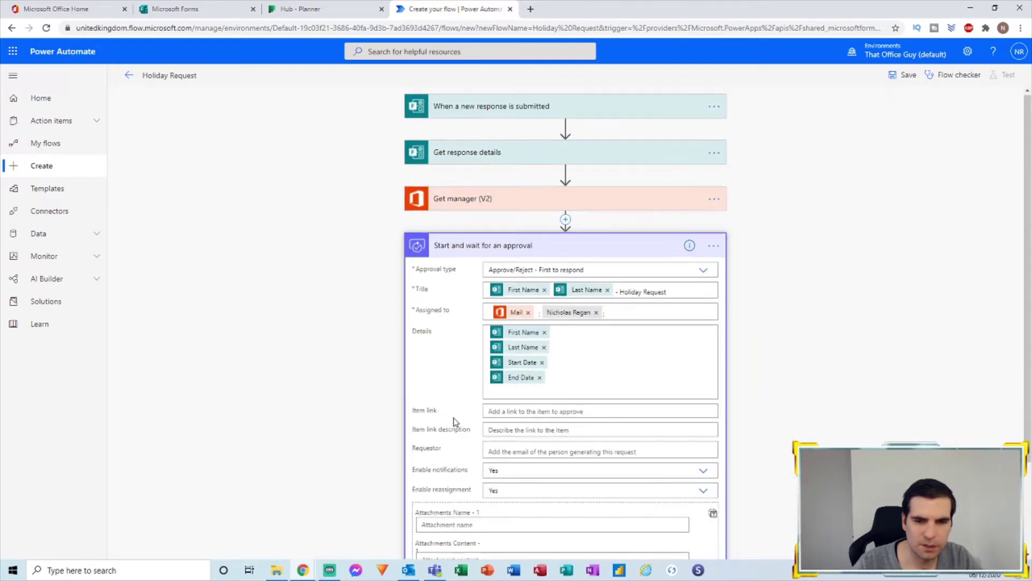
{"action": "scroll", "coordinate": [503, 440], "scroll_direction": "down", "scroll_amount": 2}
{"action": "scroll", "coordinate": [449, 392], "scroll_direction": "up", "scroll_amount": 2}
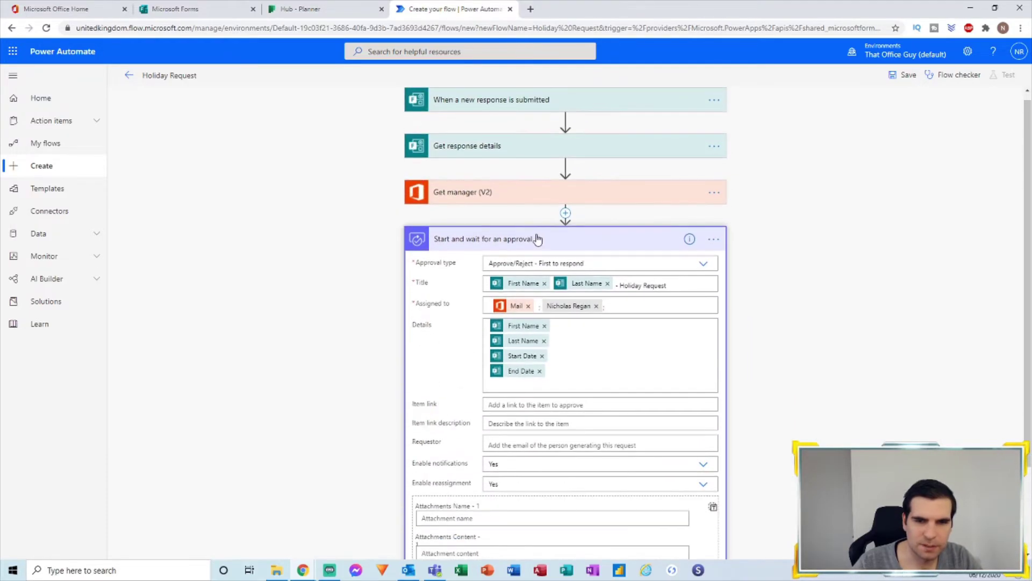
{"action": "left_click", "coordinate": [543, 243]}
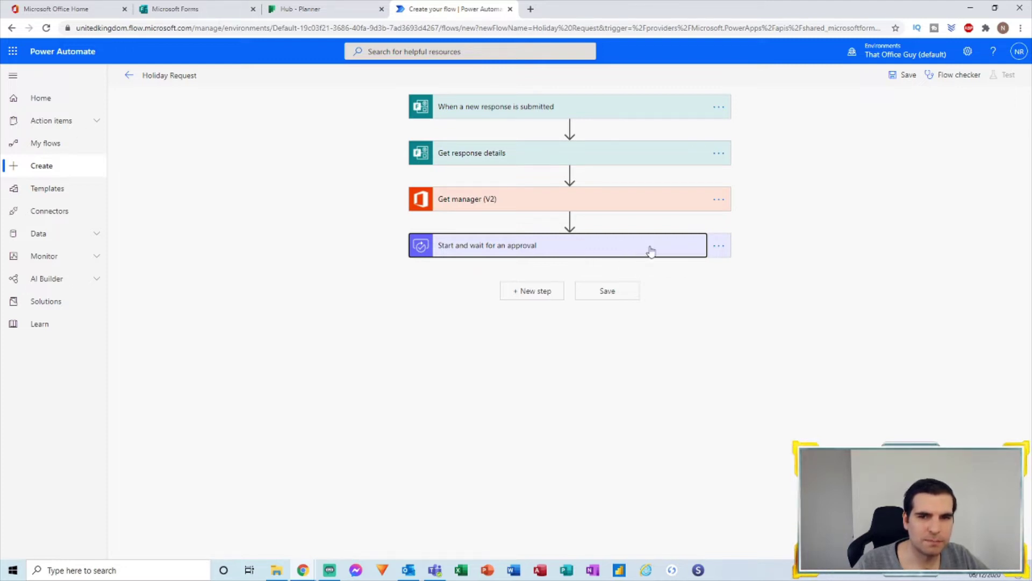
- Configure the approval to run after Get manager (V2) is successful or has failed
{"action": "left_click", "coordinate": [719, 246]}
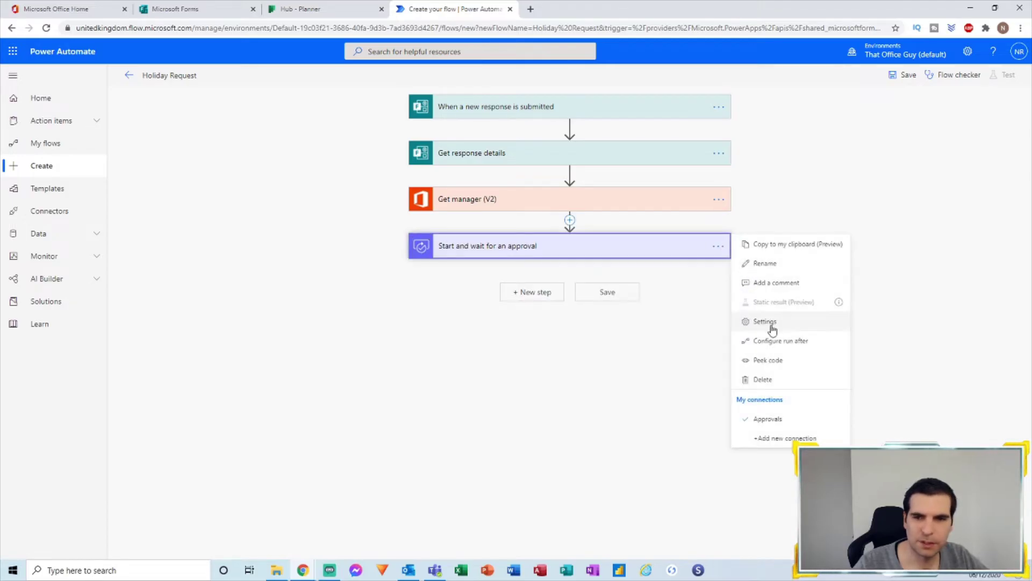
{"action": "left_click", "coordinate": [780, 345]}
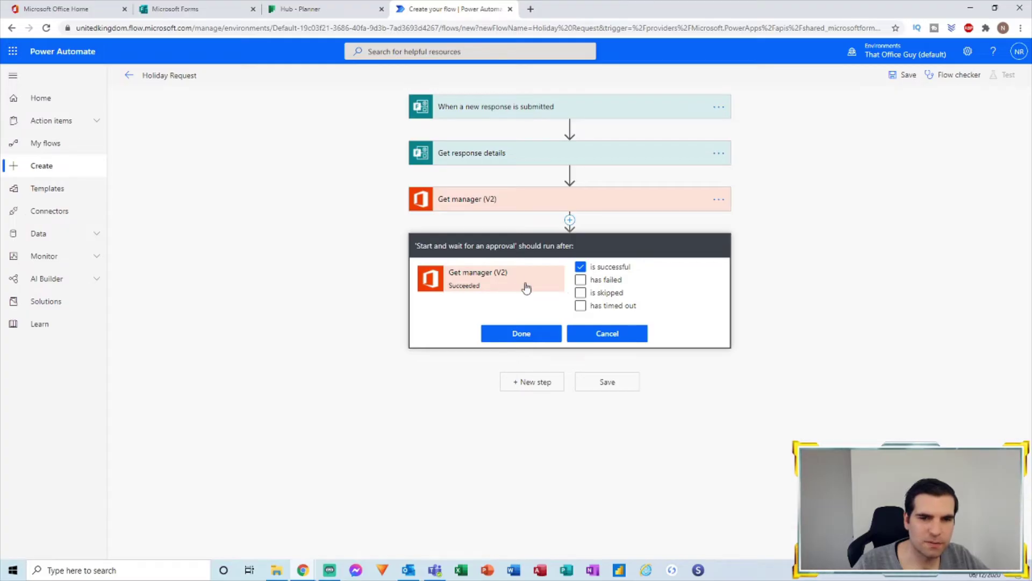
{"action": "left_click", "coordinate": [580, 280]}
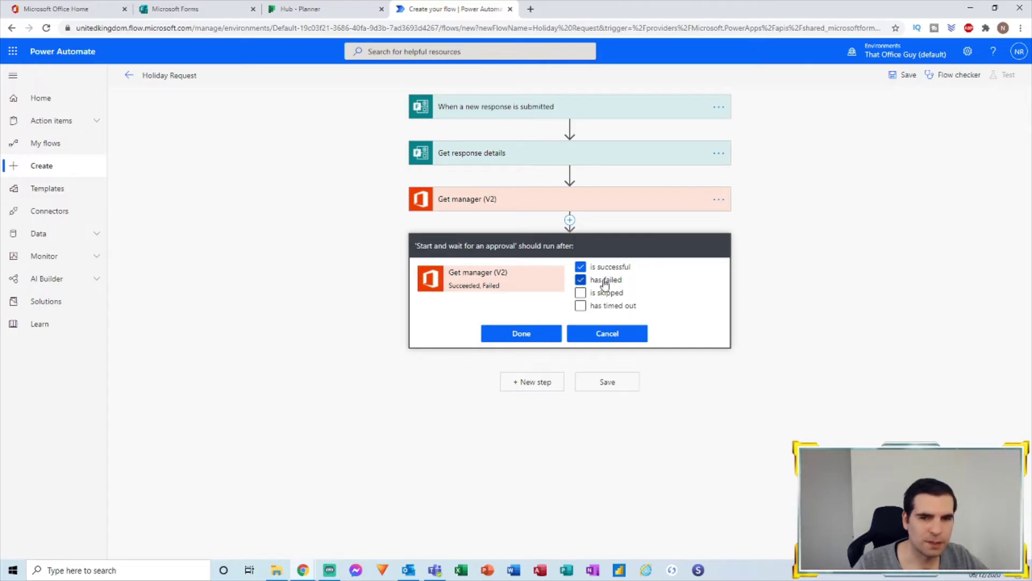
{"action": "left_click", "coordinate": [534, 335]}
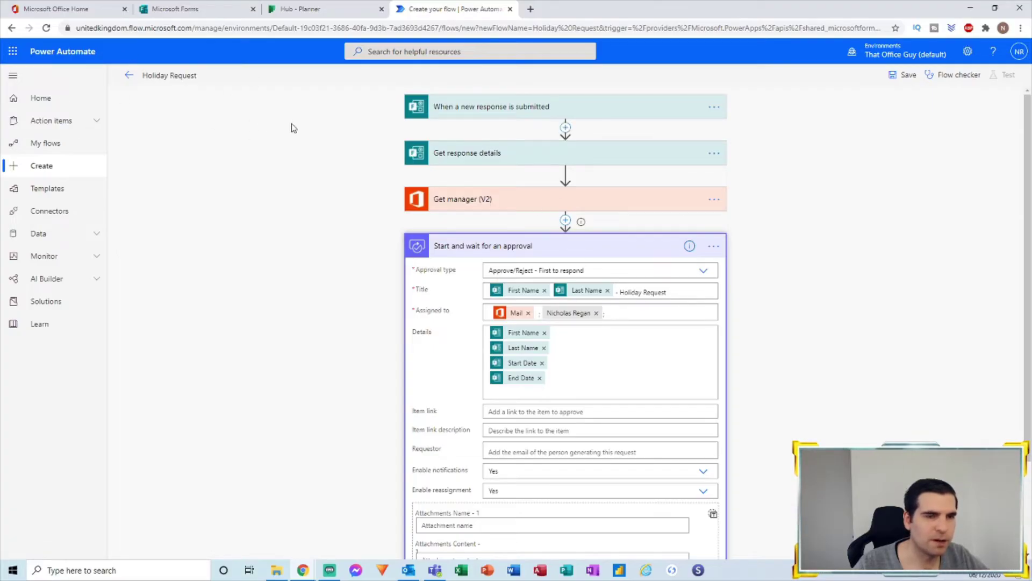
{"action": "left_click", "coordinate": [562, 253]}
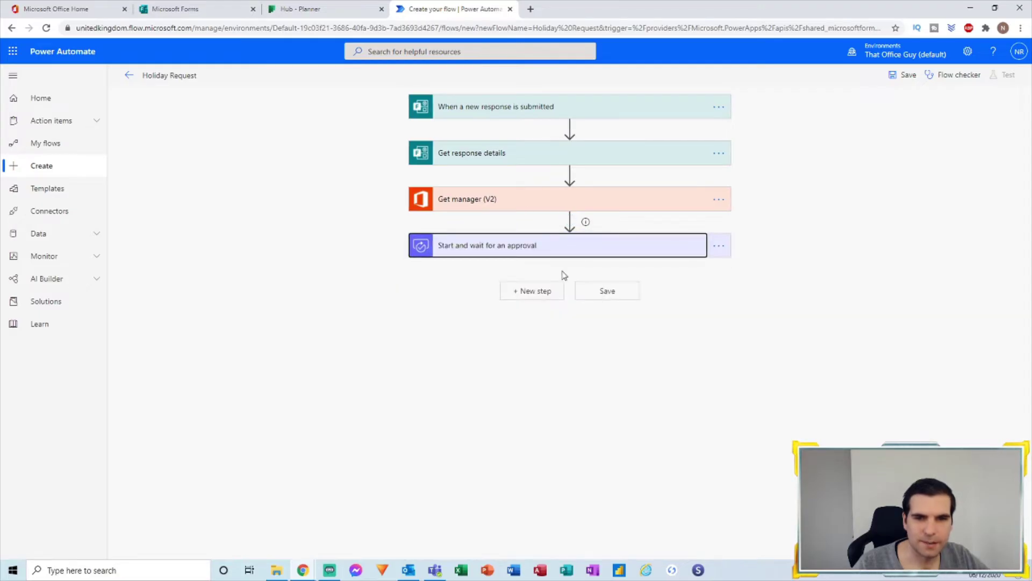
- Add a Condition after the approval checking whether Outcome is equal to 'Approve'
{"action": "left_click", "coordinate": [534, 293]}
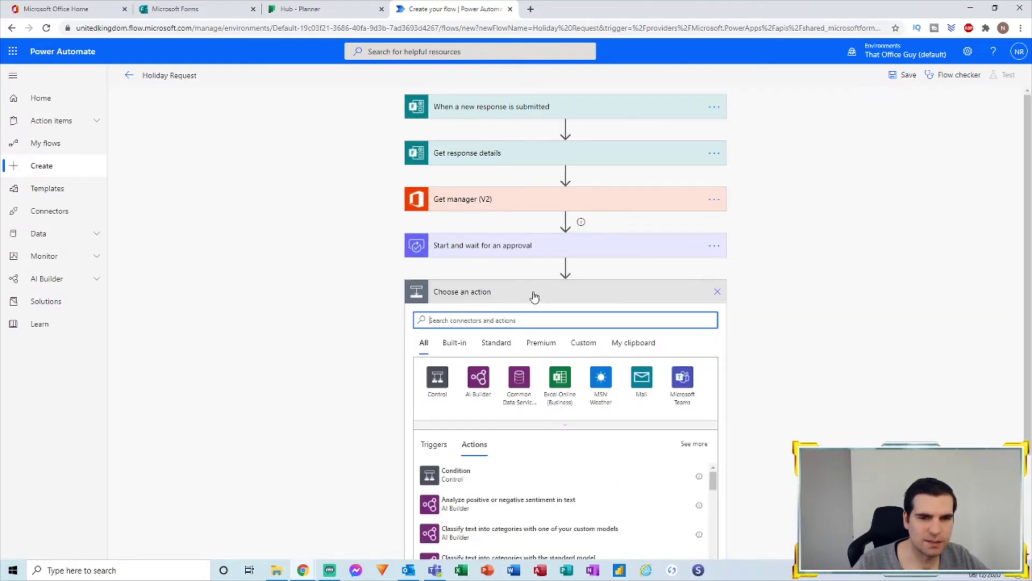
{"action": "scroll", "coordinate": [457, 481], "scroll_direction": "down", "scroll_amount": 1}
{"action": "scroll", "coordinate": [459, 480], "scroll_direction": "up", "scroll_amount": 1}
{"action": "left_click", "coordinate": [457, 474]}
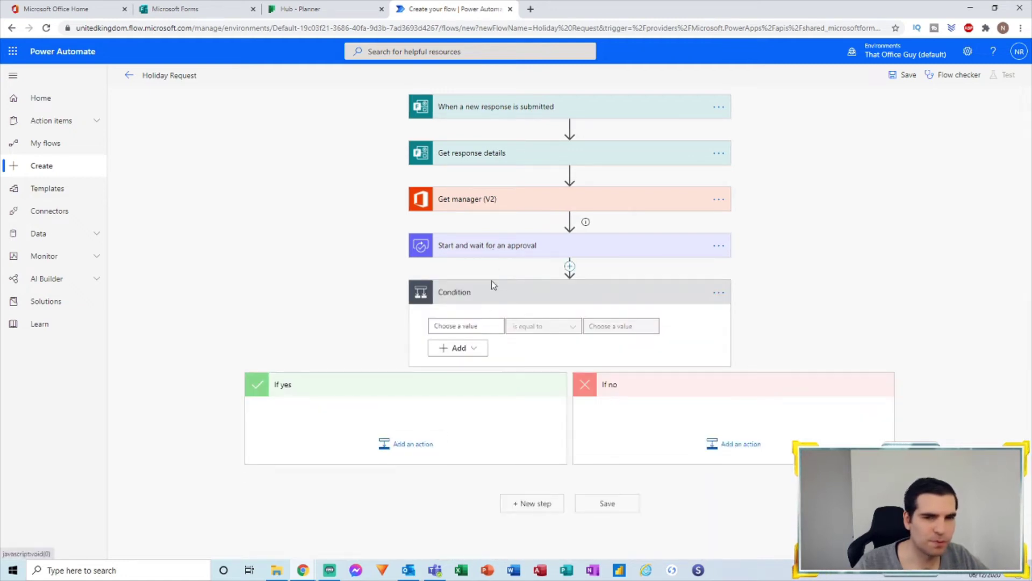
{"action": "left_click", "coordinate": [456, 326]}
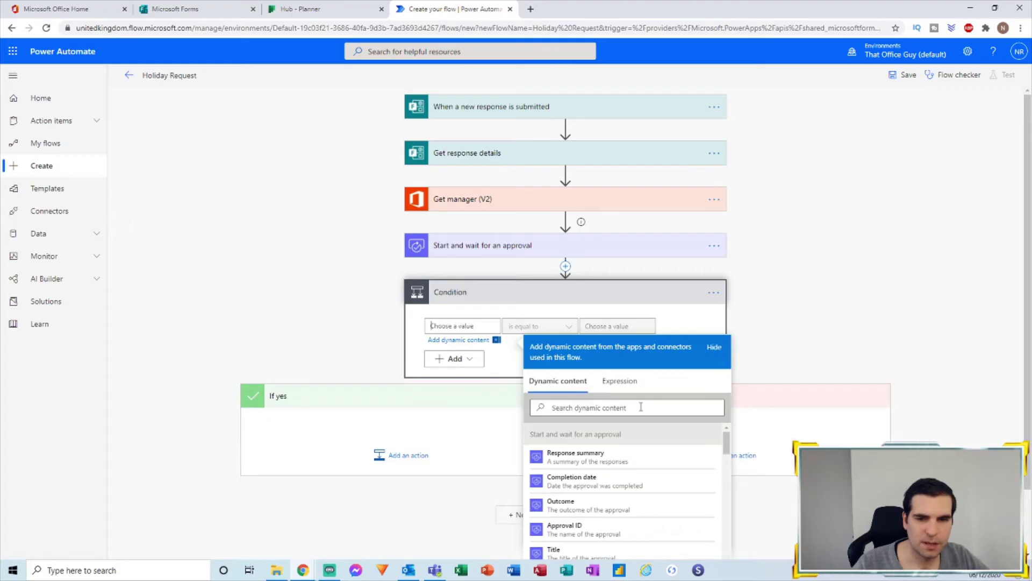
{"action": "scroll", "coordinate": [685, 410], "scroll_direction": "down", "scroll_amount": 5}
{"action": "scroll", "coordinate": [625, 398], "scroll_direction": "up", "scroll_amount": 2}
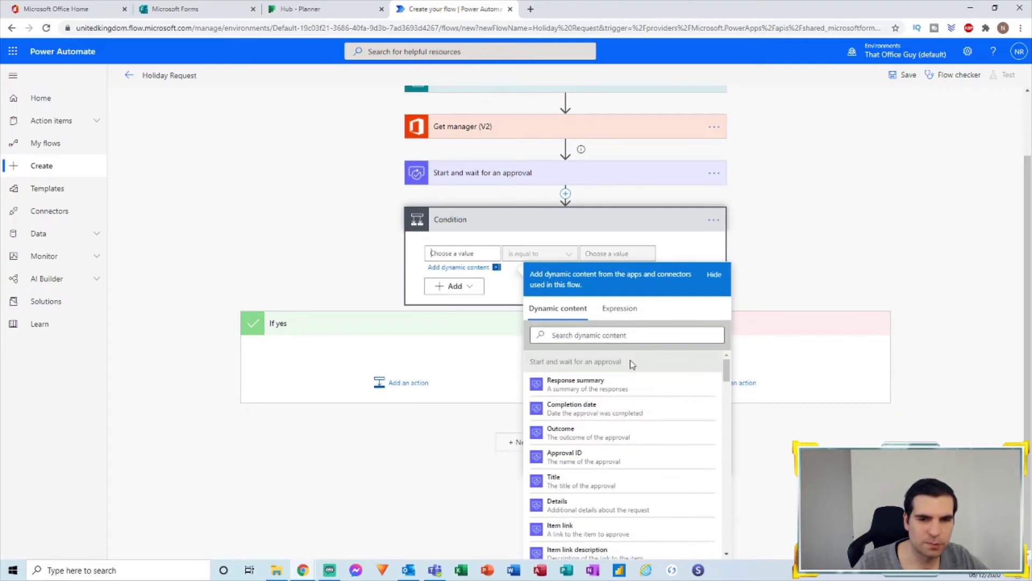
{"action": "left_click", "coordinate": [592, 439]}
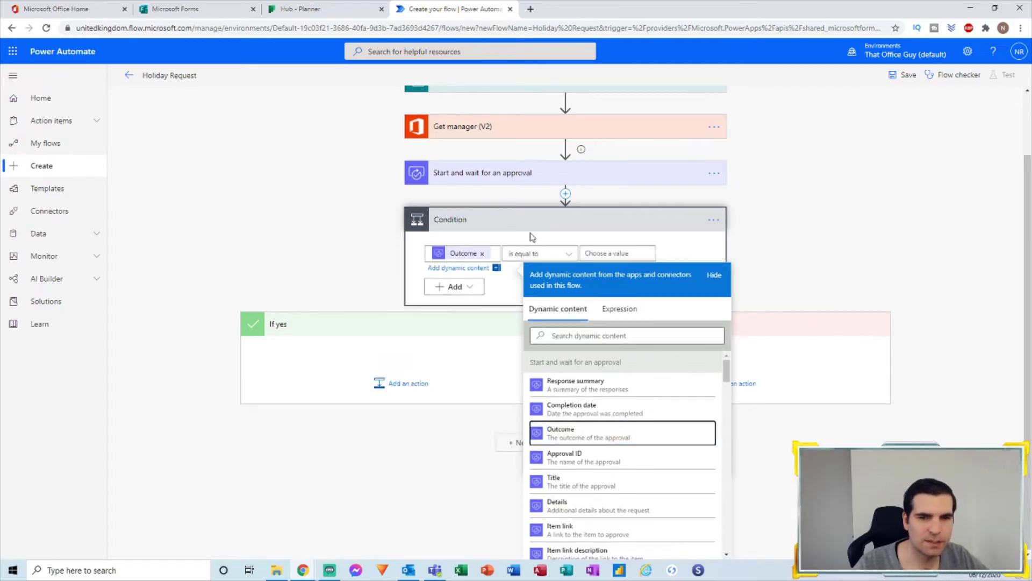
{"action": "left_click", "coordinate": [536, 231]}
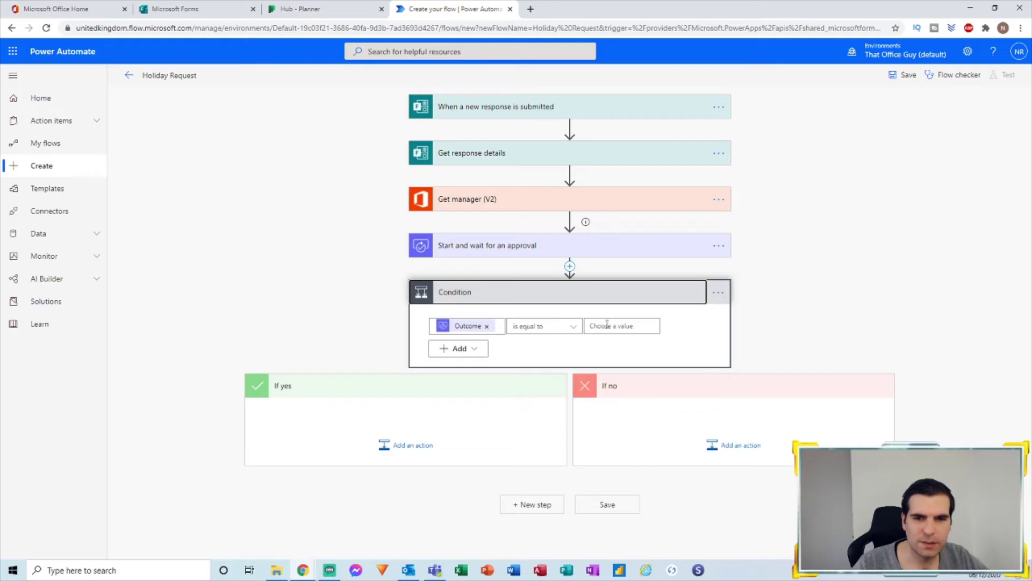
{"action": "left_click", "coordinate": [614, 326]}
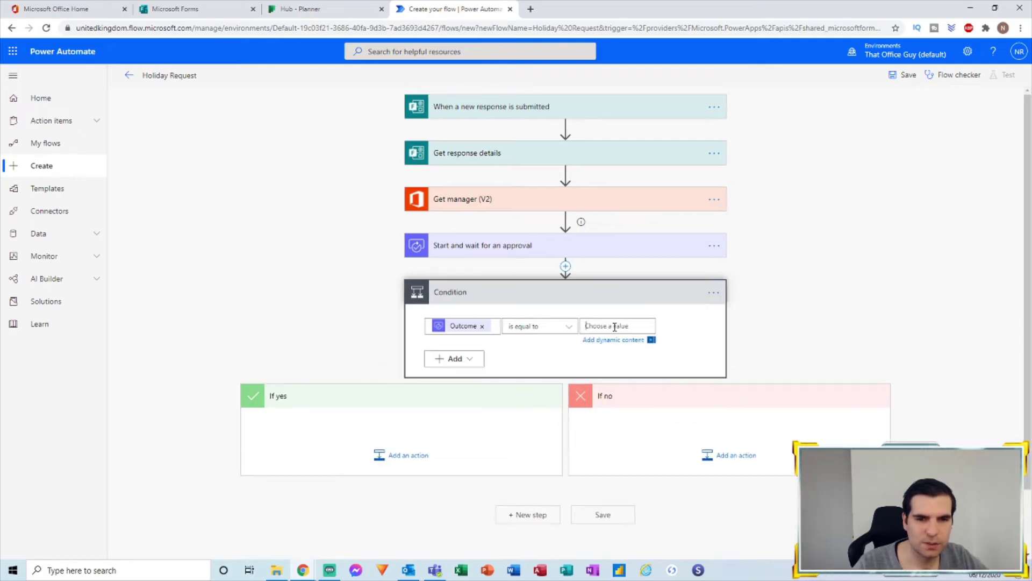
{"action": "type", "text": "Approve"}
{"action": "left_click", "coordinate": [693, 319]}
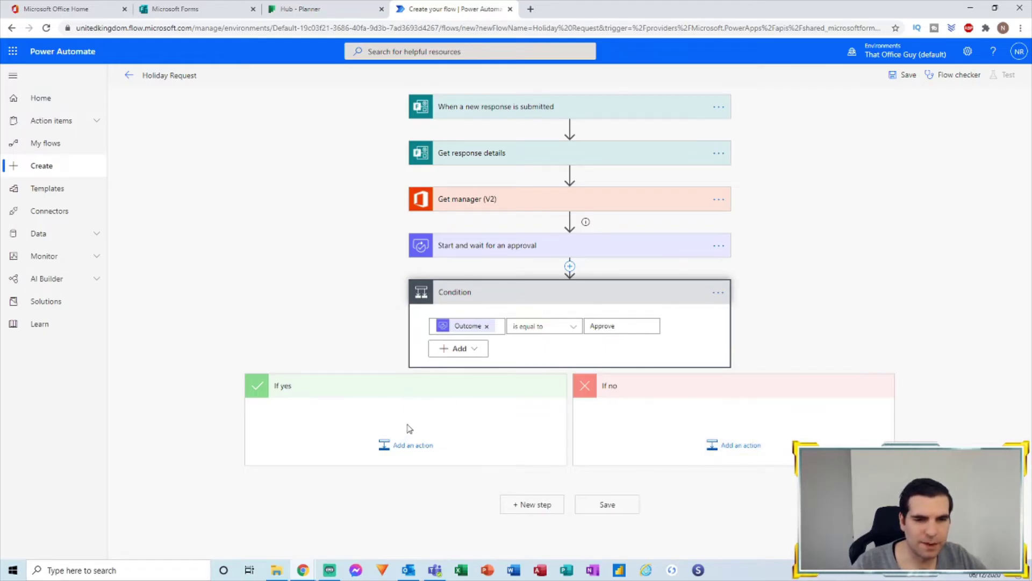
- Add a Send an email (V2) action to the If yes branch, addressed to Responders' Email
{"action": "left_click", "coordinate": [404, 446]}
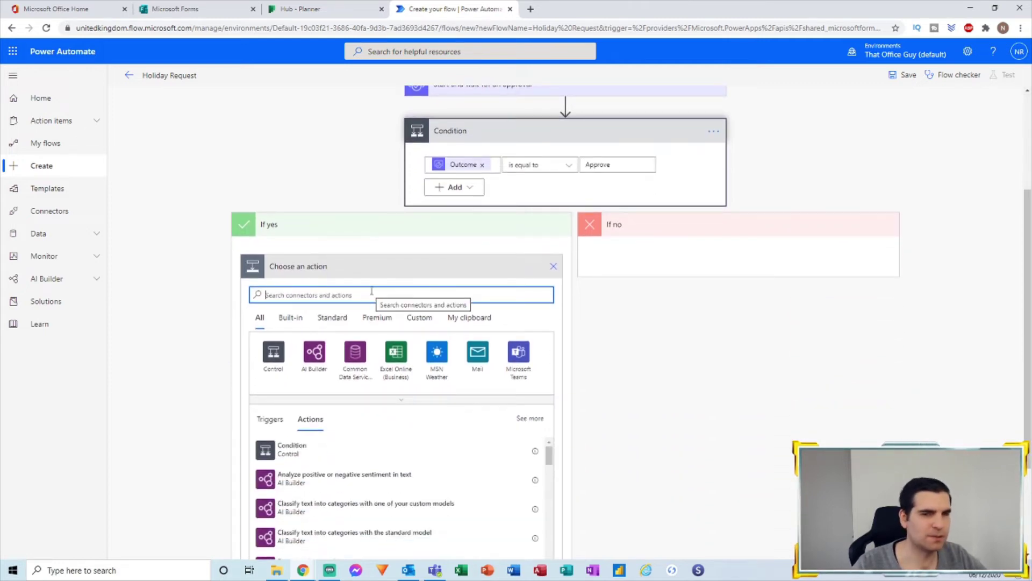
{"action": "type", "text": "email"}
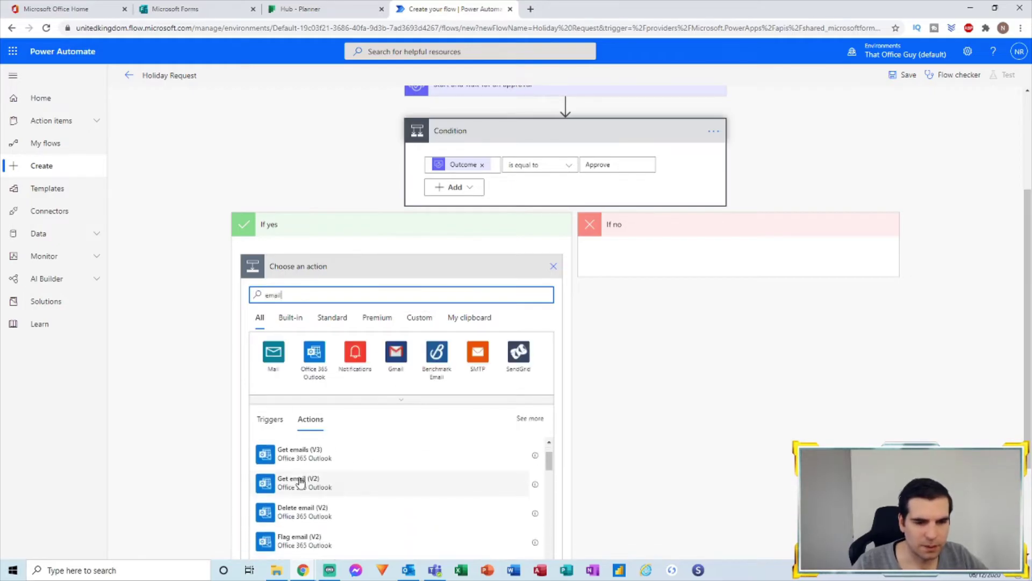
{"action": "scroll", "coordinate": [312, 500], "scroll_direction": "down", "scroll_amount": 3}
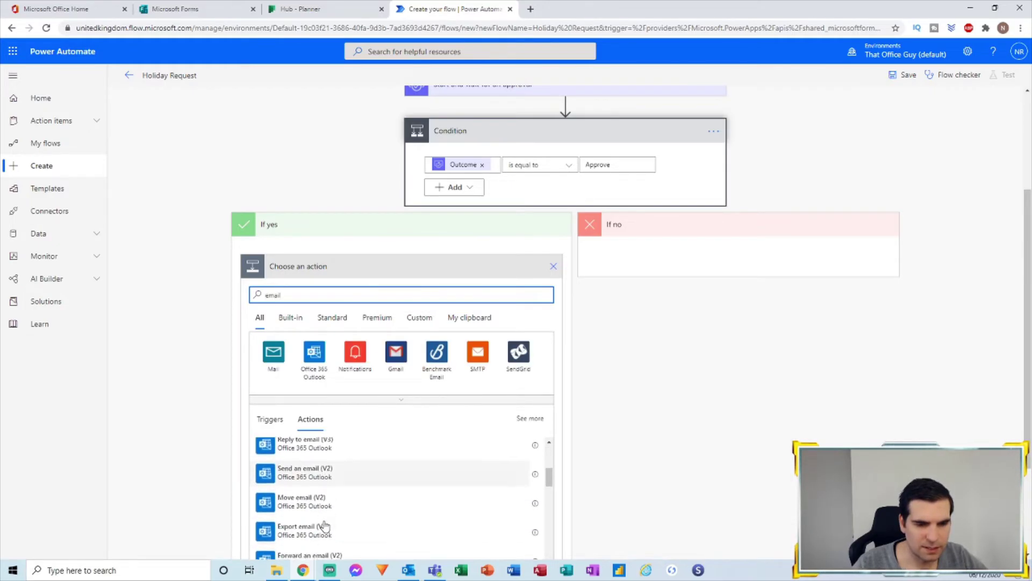
{"action": "left_click", "coordinate": [294, 472]}
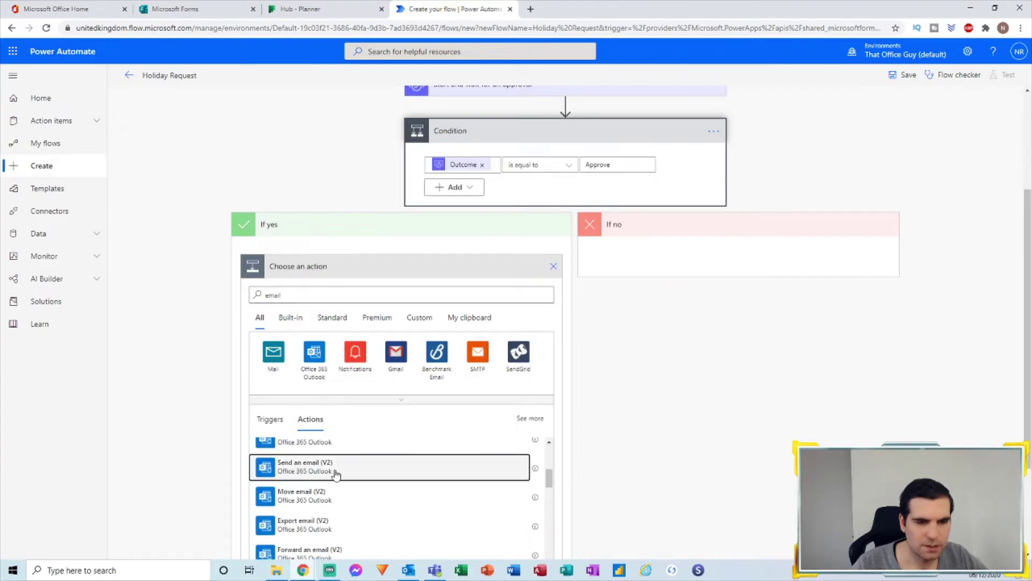
{"action": "left_click", "coordinate": [336, 473]}
{"action": "left_click", "coordinate": [342, 359]}
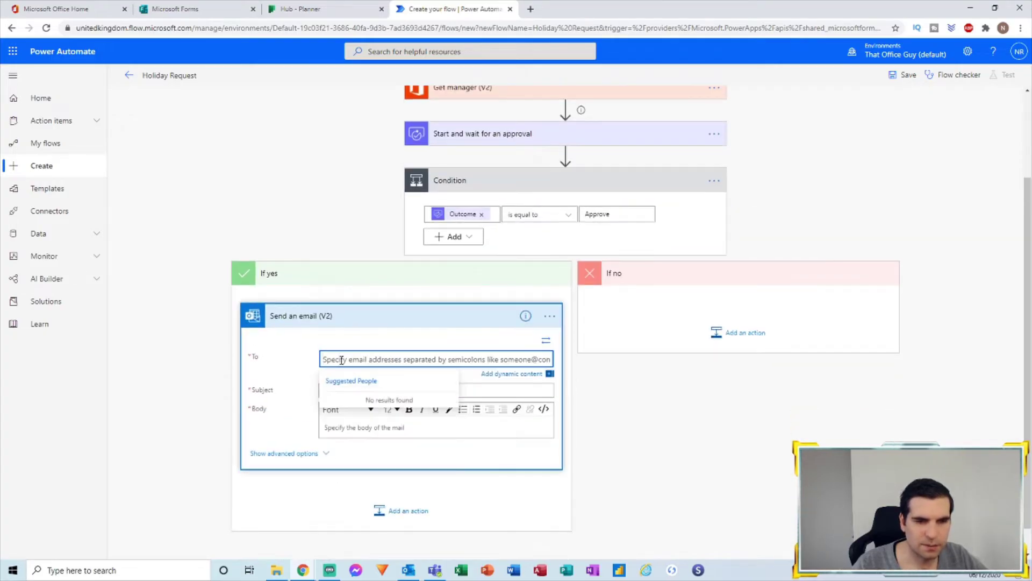
{"action": "left_click", "coordinate": [501, 375]}
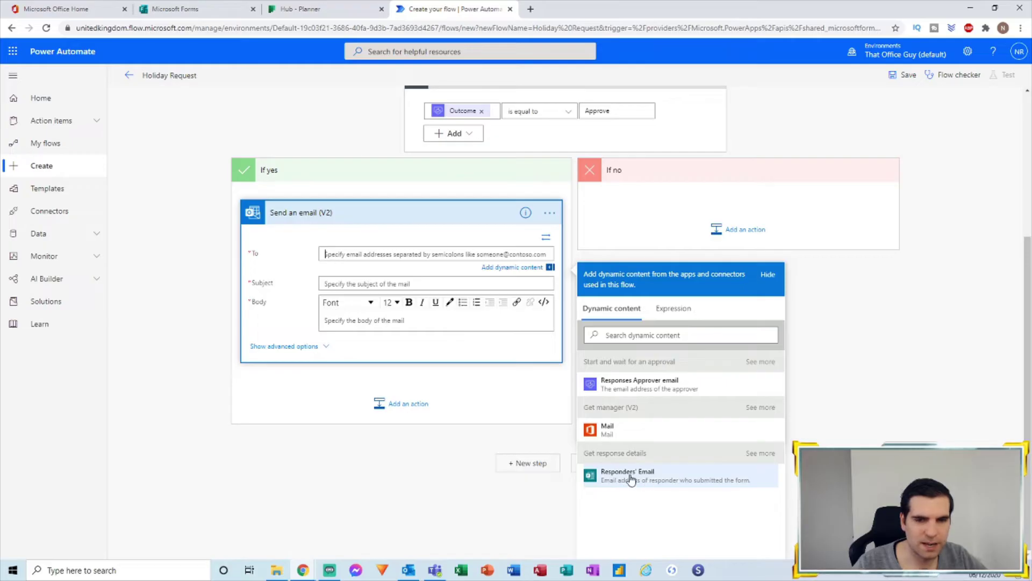
{"action": "left_click", "coordinate": [630, 478]}
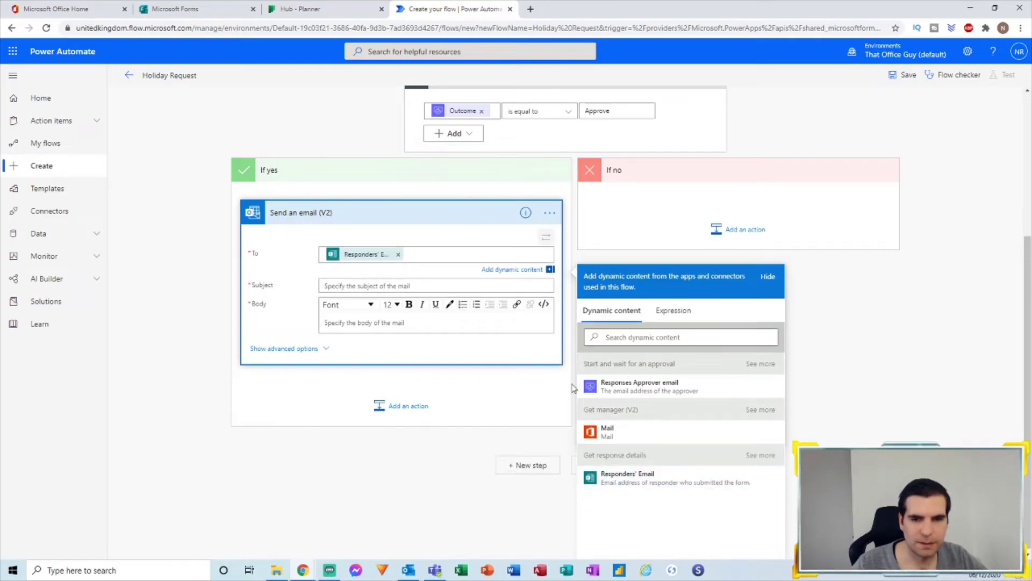
- Give the email subject 'Holiday Approved' and a body with First Name, Last Name, Start Date, End Date
{"action": "left_click", "coordinate": [337, 287]}
{"action": "type", "text": "Holiday Approved"}
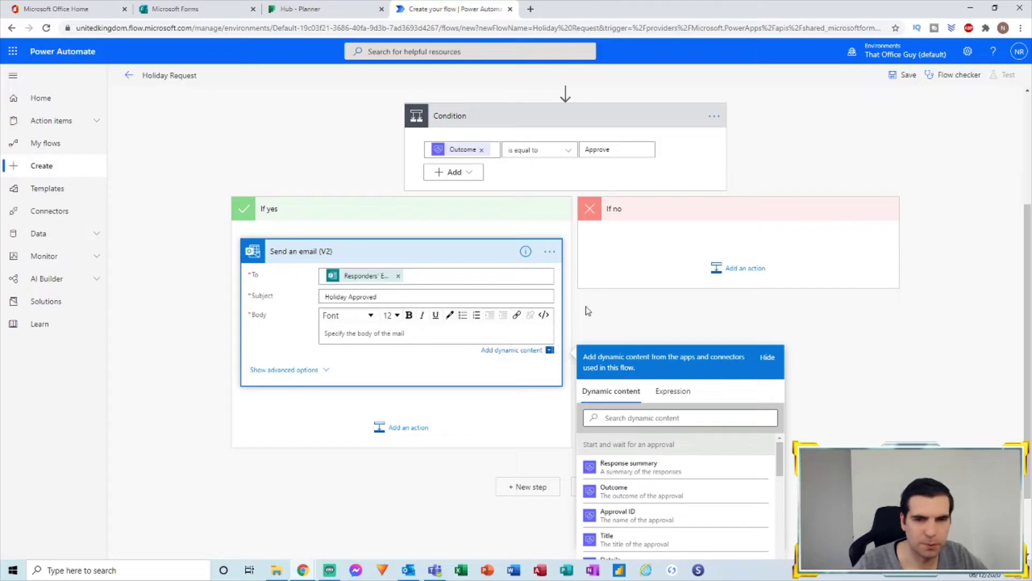
{"action": "scroll", "coordinate": [570, 377], "scroll_direction": "down", "scroll_amount": 1}
{"action": "scroll", "coordinate": [634, 419], "scroll_direction": "down", "scroll_amount": 5}
{"action": "scroll", "coordinate": [635, 455], "scroll_direction": "down", "scroll_amount": 8}
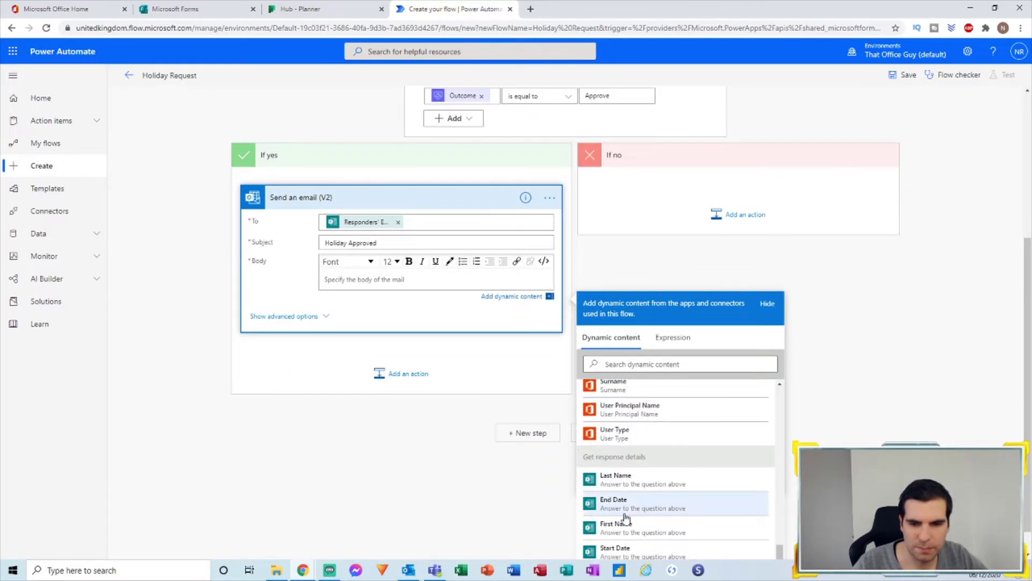
{"action": "left_click", "coordinate": [624, 529]}
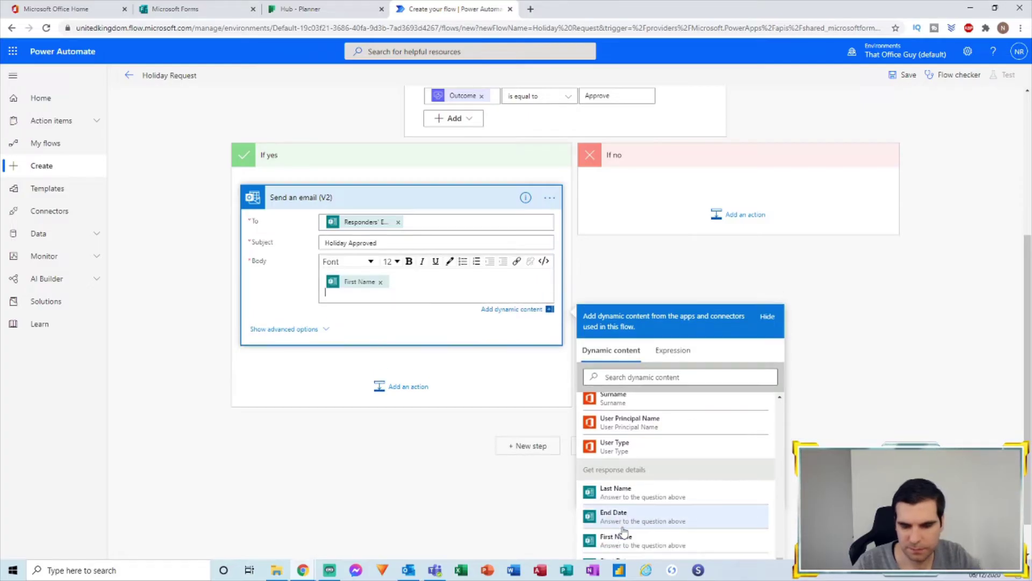
{"action": "left_click", "coordinate": [624, 486]}
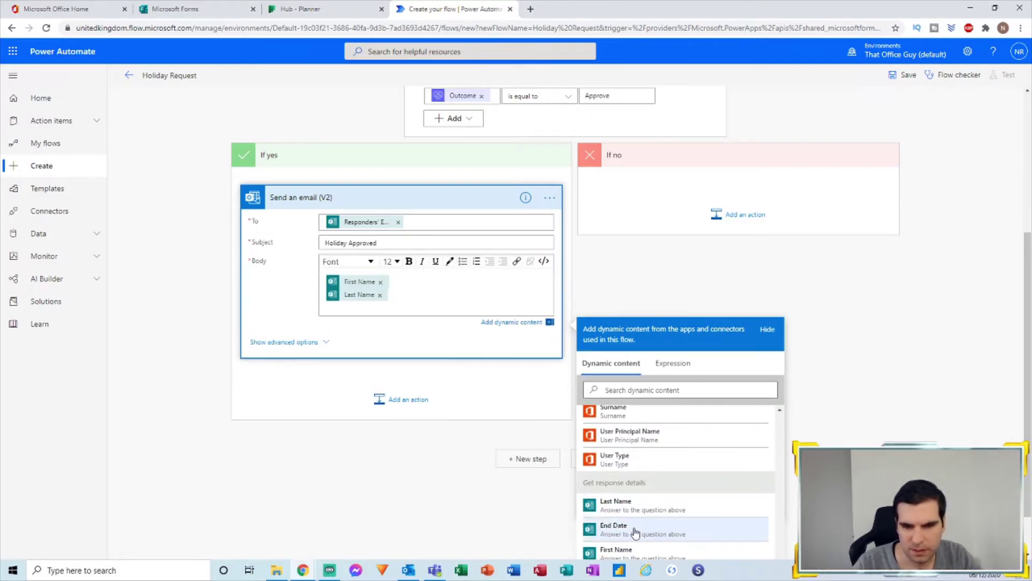
{"action": "scroll", "coordinate": [630, 529], "scroll_direction": "down", "scroll_amount": 1}
{"action": "left_click", "coordinate": [628, 527]}
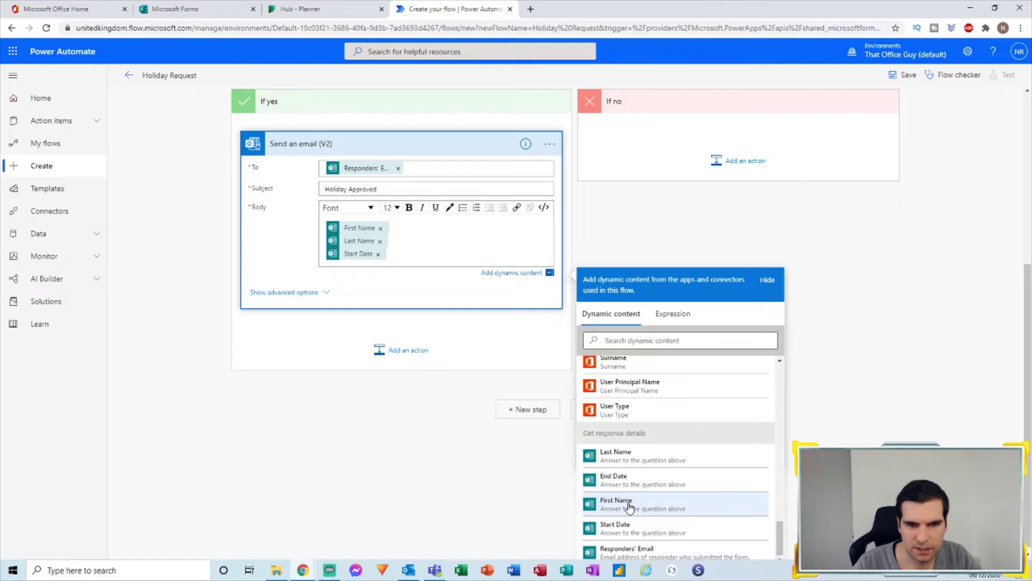
{"action": "left_click", "coordinate": [617, 480]}
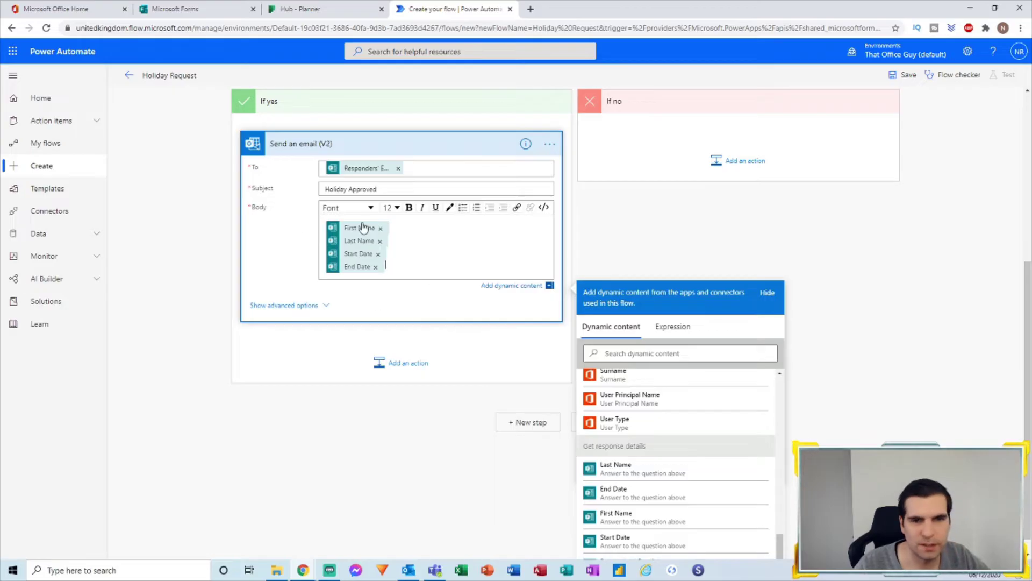
{"action": "left_click", "coordinate": [429, 146]}
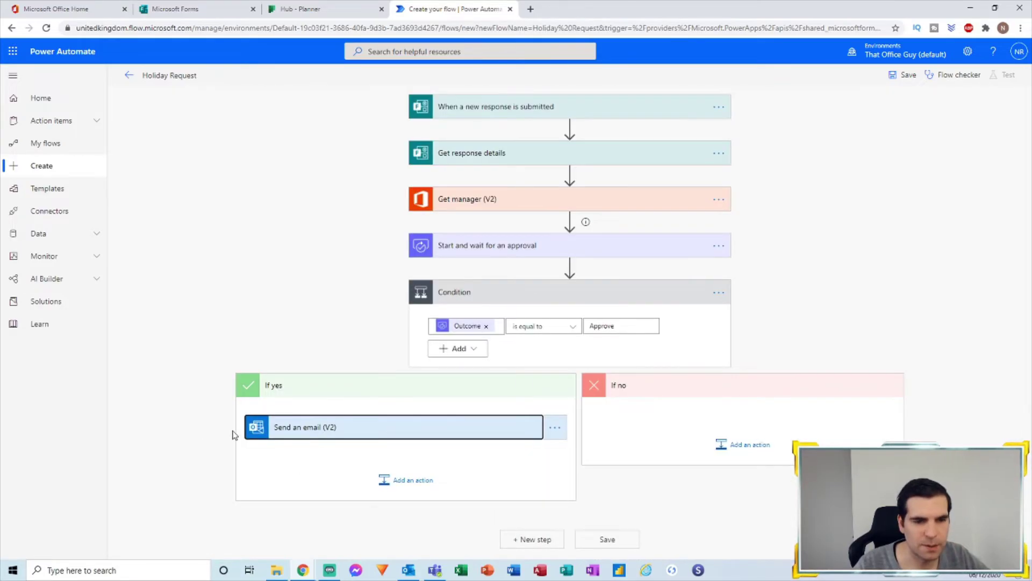
- Add a Planner Create a task action using the That Office Guy group and Test List plan
{"action": "left_click", "coordinate": [405, 480]}
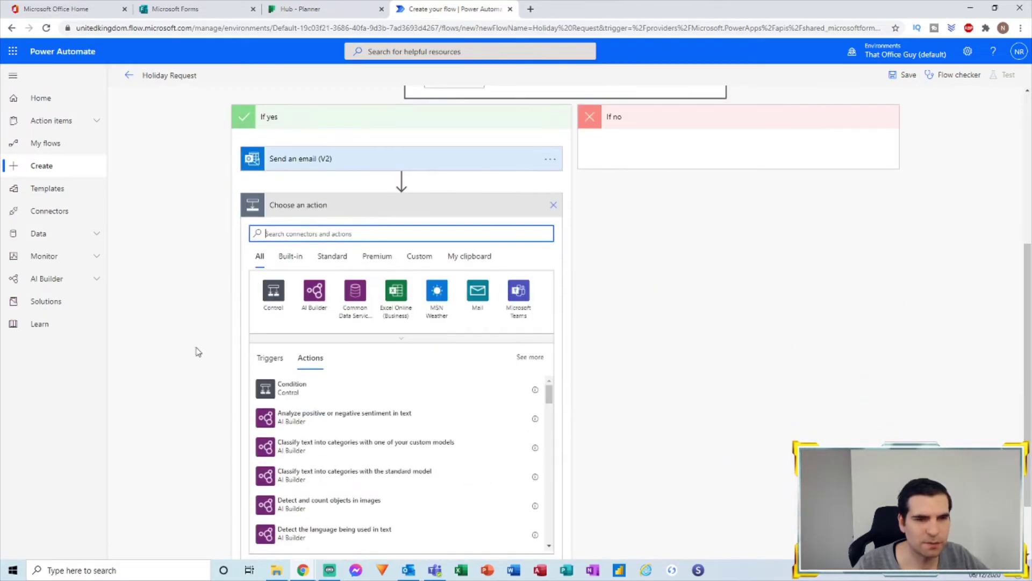
{"action": "type", "text": "planner"}
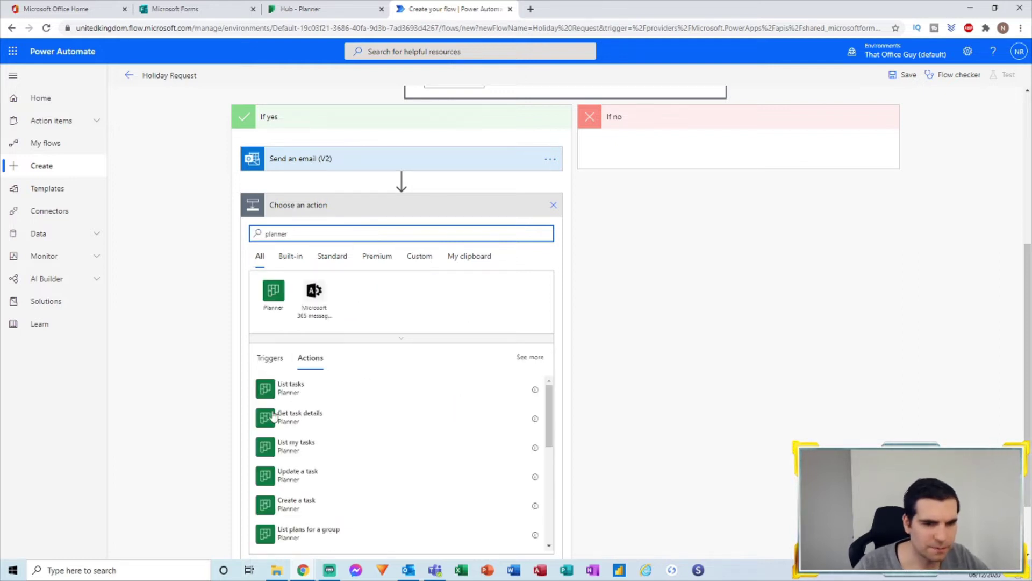
{"action": "left_click", "coordinate": [301, 505]}
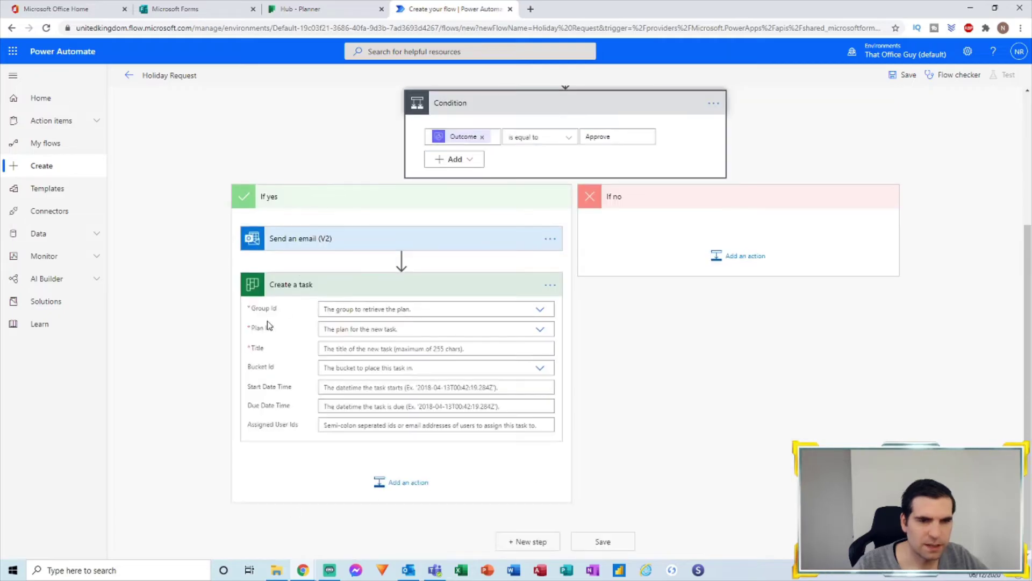
{"action": "left_click", "coordinate": [378, 311]}
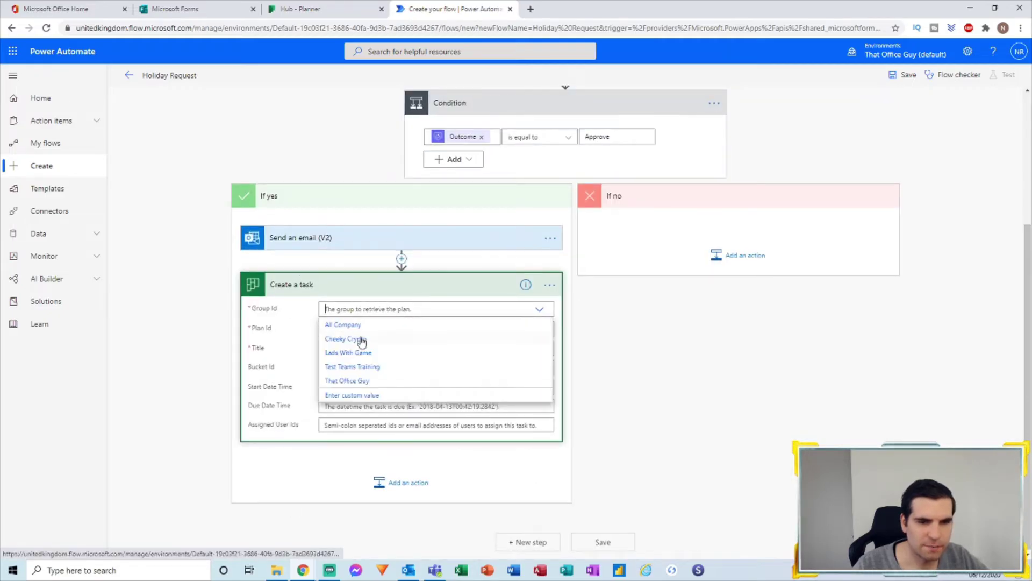
{"action": "left_click", "coordinate": [353, 382]}
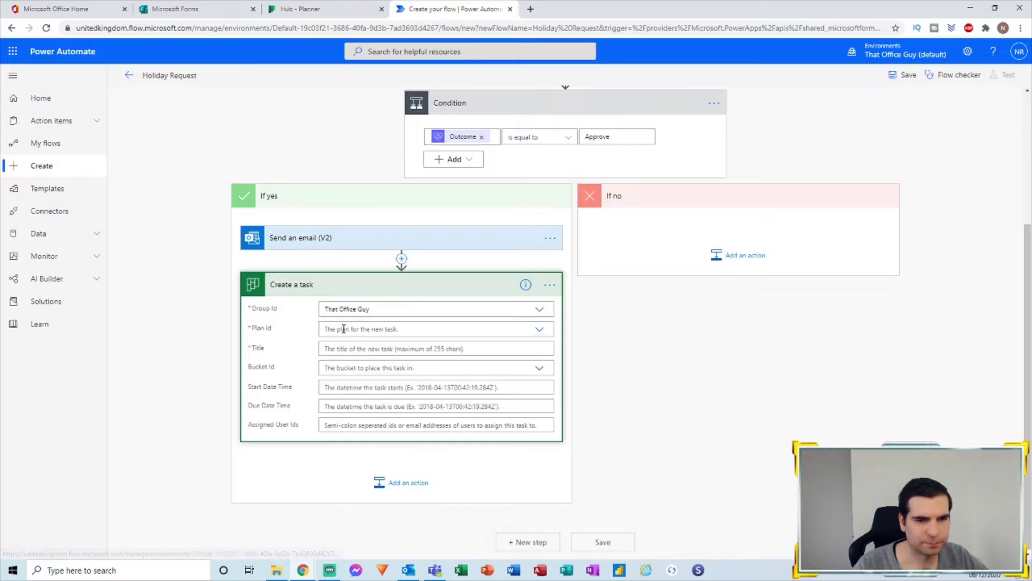
{"action": "left_click", "coordinate": [454, 335]}
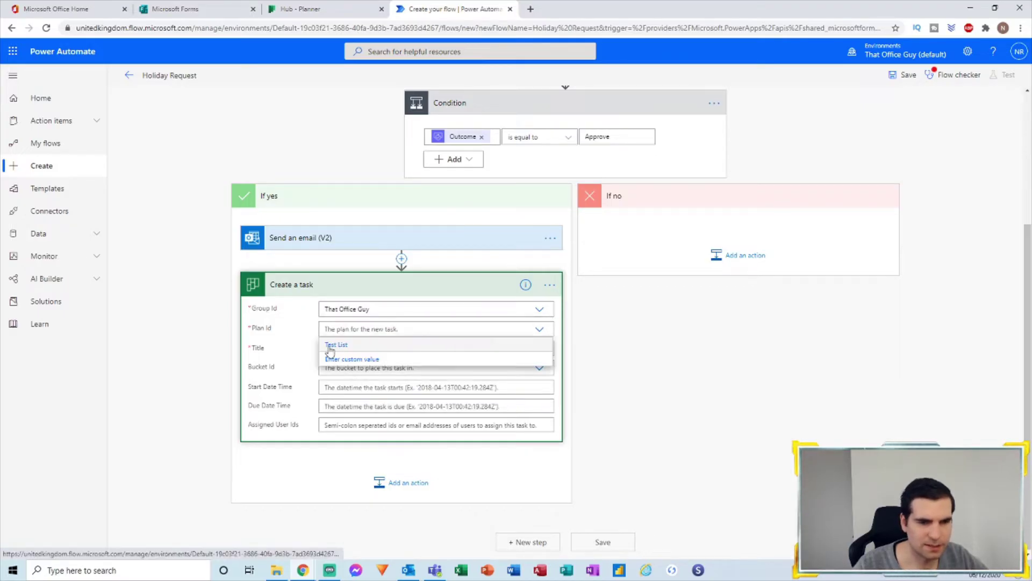
{"action": "left_click", "coordinate": [331, 347]}
- Title the task with the First Name token plus '- Holiday' and place it in the To do bucket
{"action": "left_click", "coordinate": [450, 350]}
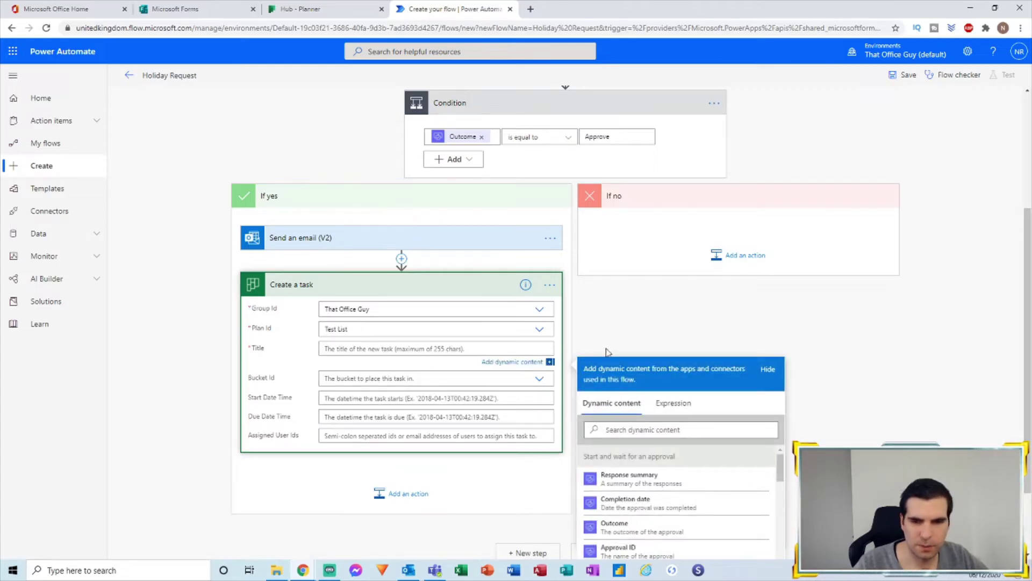
{"action": "scroll", "coordinate": [586, 323], "scroll_direction": "down", "scroll_amount": 1}
{"action": "scroll", "coordinate": [624, 430], "scroll_direction": "down", "scroll_amount": 3}
{"action": "scroll", "coordinate": [627, 459], "scroll_direction": "down", "scroll_amount": 6}
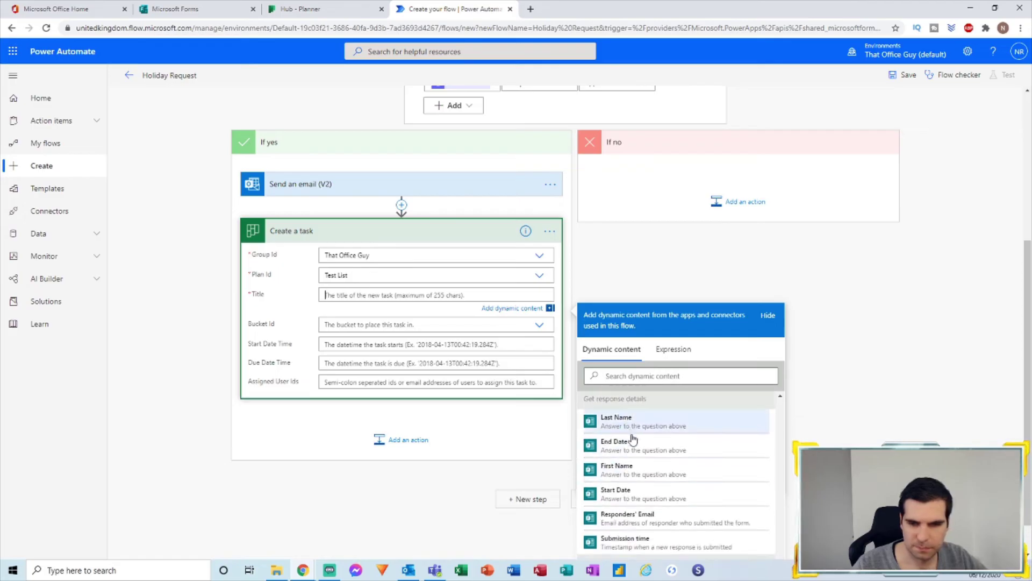
{"action": "left_click", "coordinate": [621, 468]}
{"action": "type", "text": "- Holiday"}
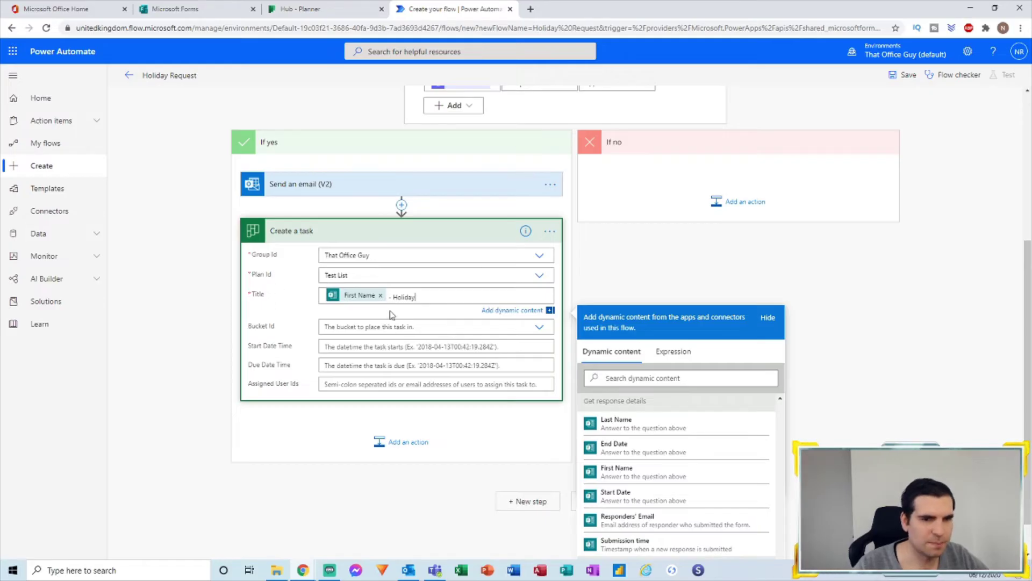
{"action": "left_click", "coordinate": [338, 327]}
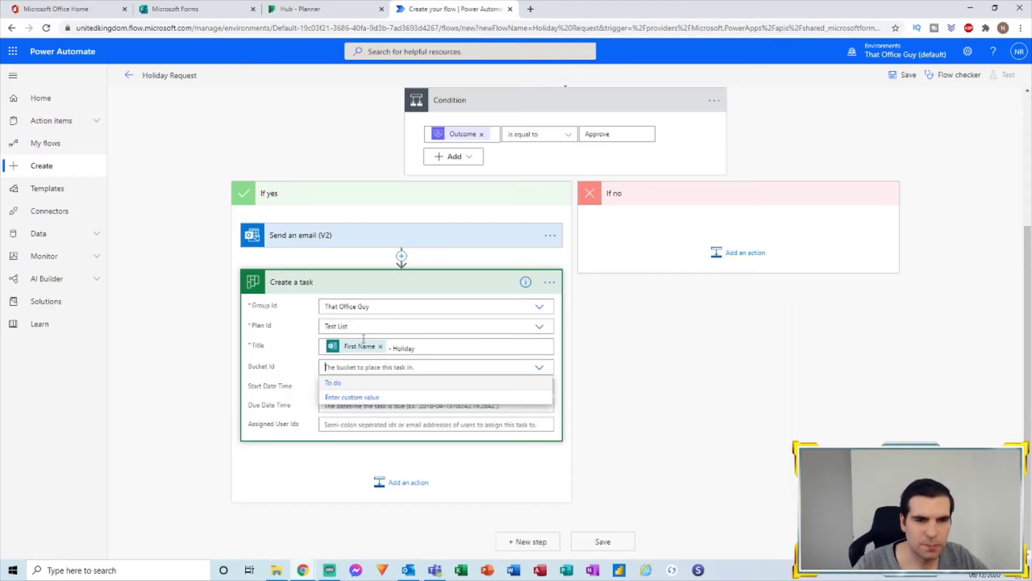
{"action": "left_click", "coordinate": [337, 384]}
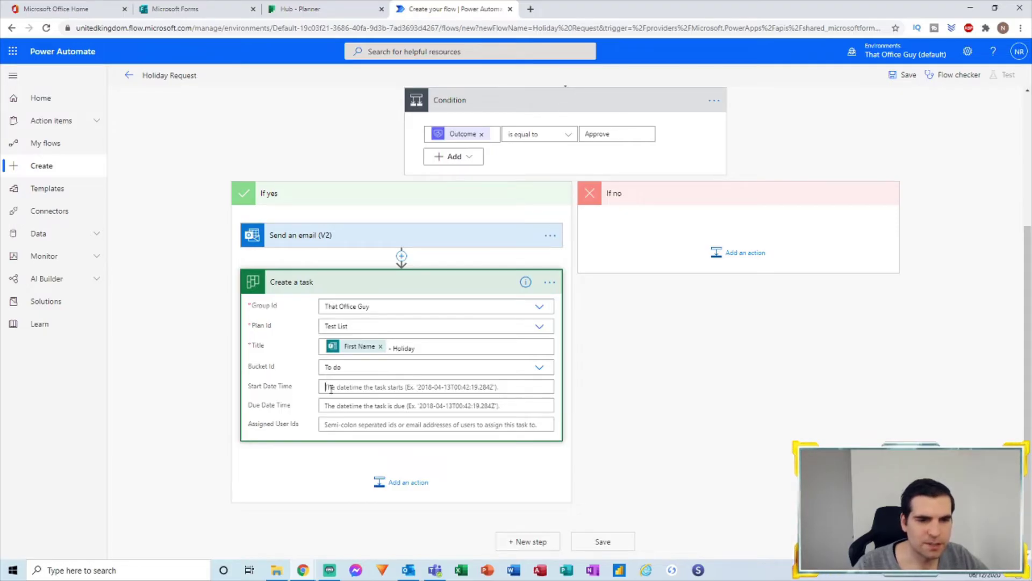
{"action": "left_click", "coordinate": [331, 387]}
{"action": "scroll", "coordinate": [606, 368], "scroll_direction": "down", "scroll_amount": 3}
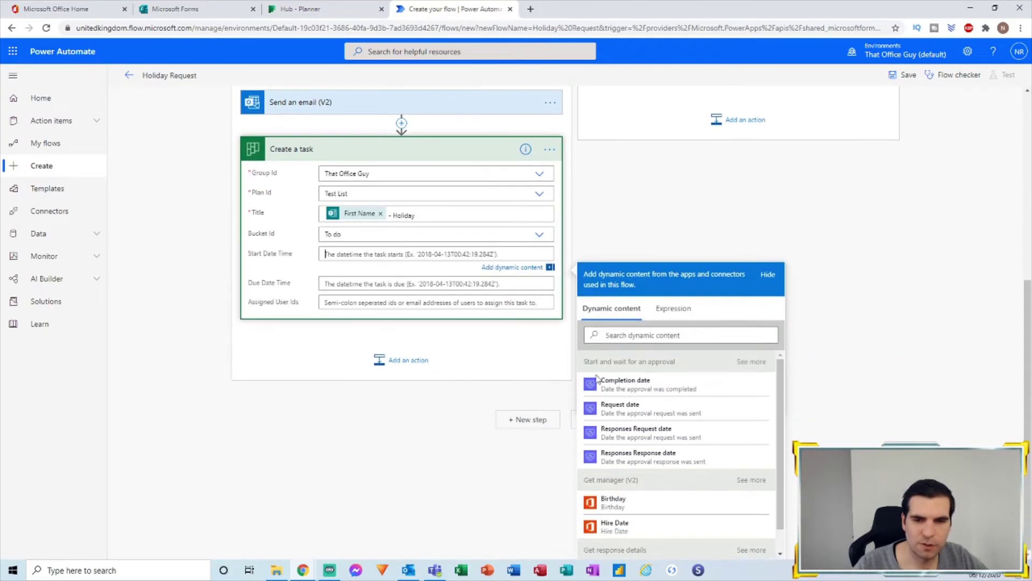
{"action": "scroll", "coordinate": [640, 454], "scroll_direction": "down", "scroll_amount": 1}
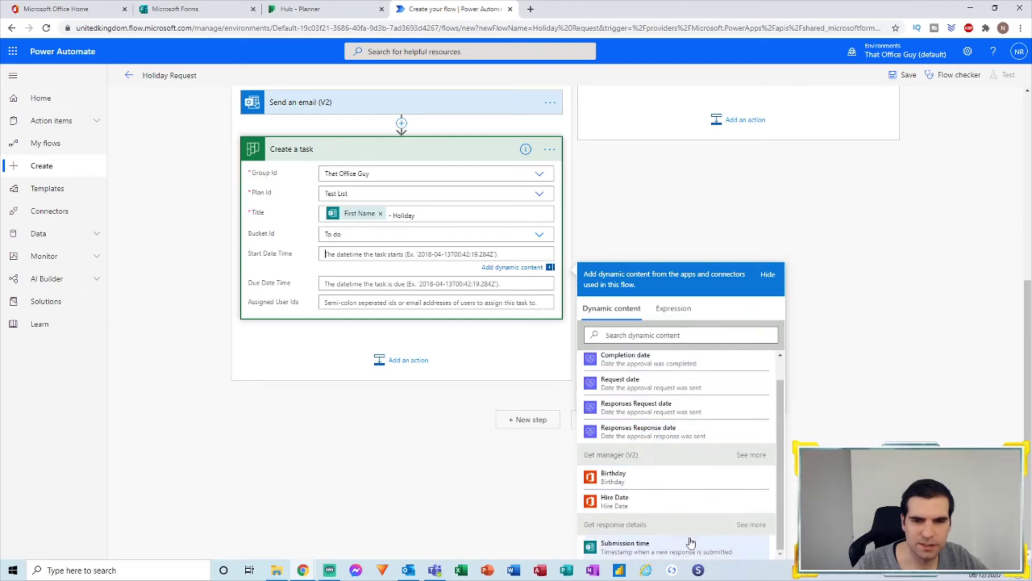
{"action": "scroll", "coordinate": [668, 468], "scroll_direction": "up", "scroll_amount": 1}
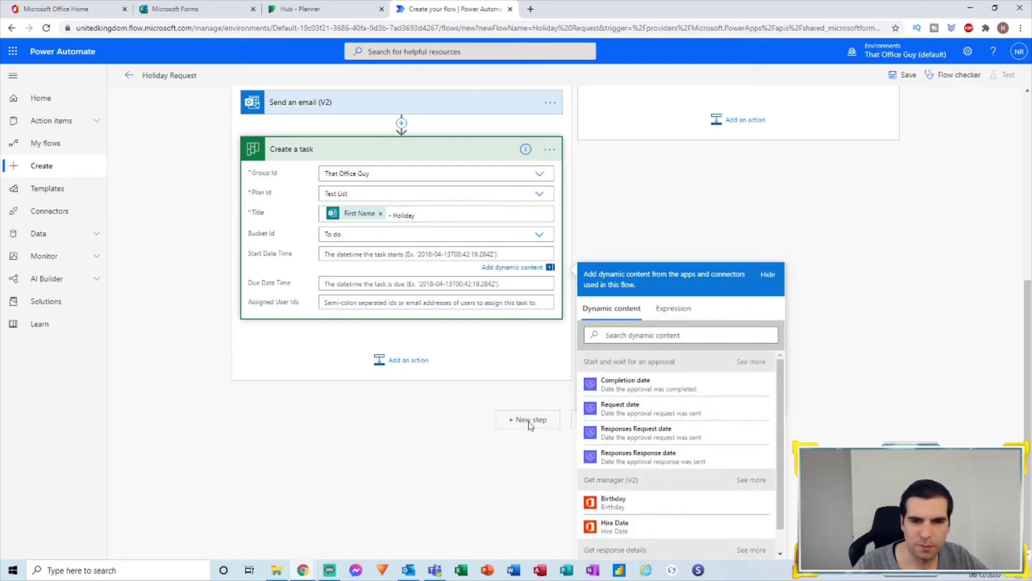
{"action": "scroll", "coordinate": [363, 246], "scroll_direction": "up", "scroll_amount": 2}
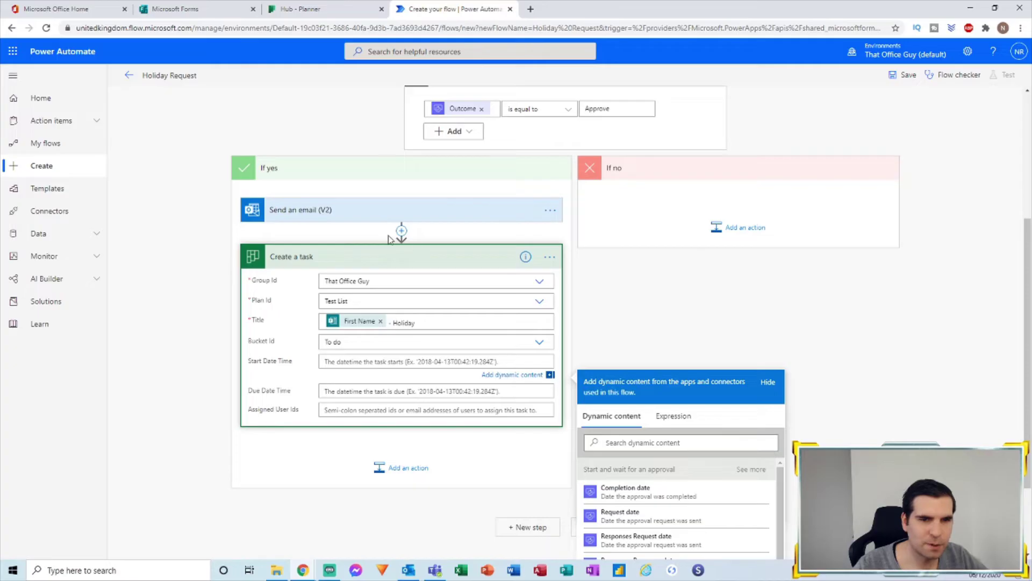
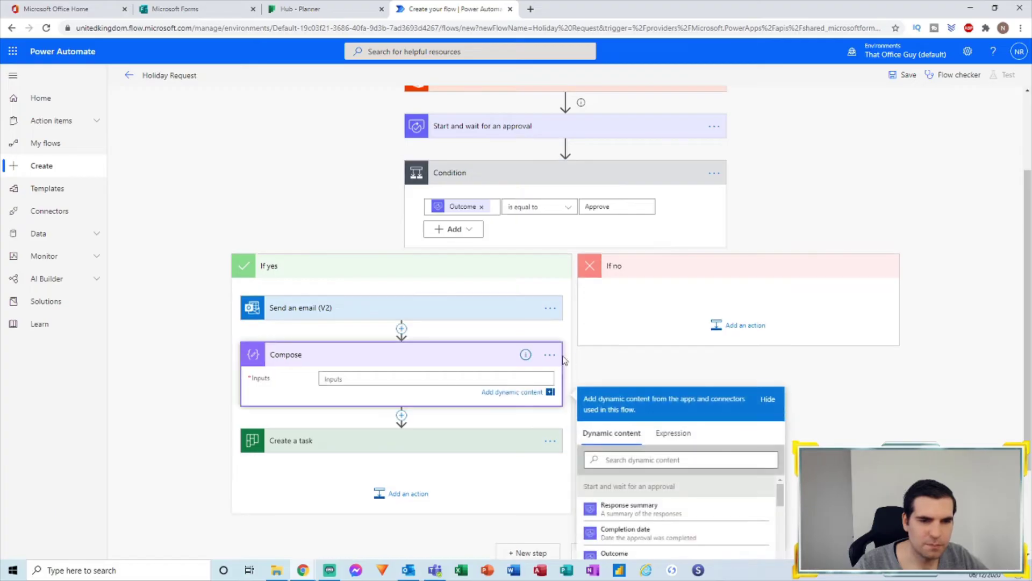
- Insert the form's Start Date dynamic content into the Compose step's Inputs
{"action": "scroll", "coordinate": [670, 457], "scroll_direction": "down", "scroll_amount": 10}
{"action": "scroll", "coordinate": [670, 459], "scroll_direction": "down", "scroll_amount": 8}
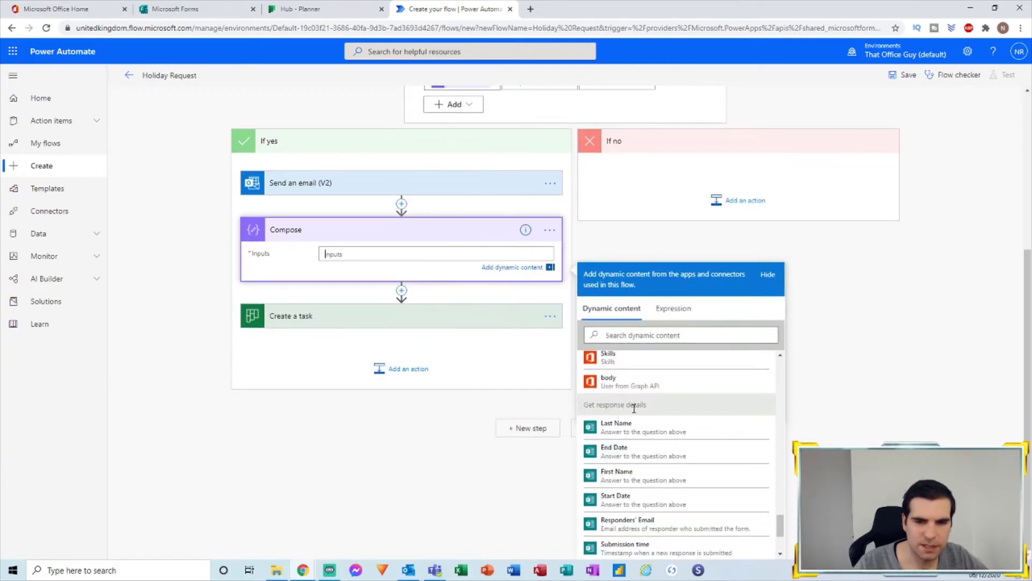
{"action": "left_click", "coordinate": [637, 500]}
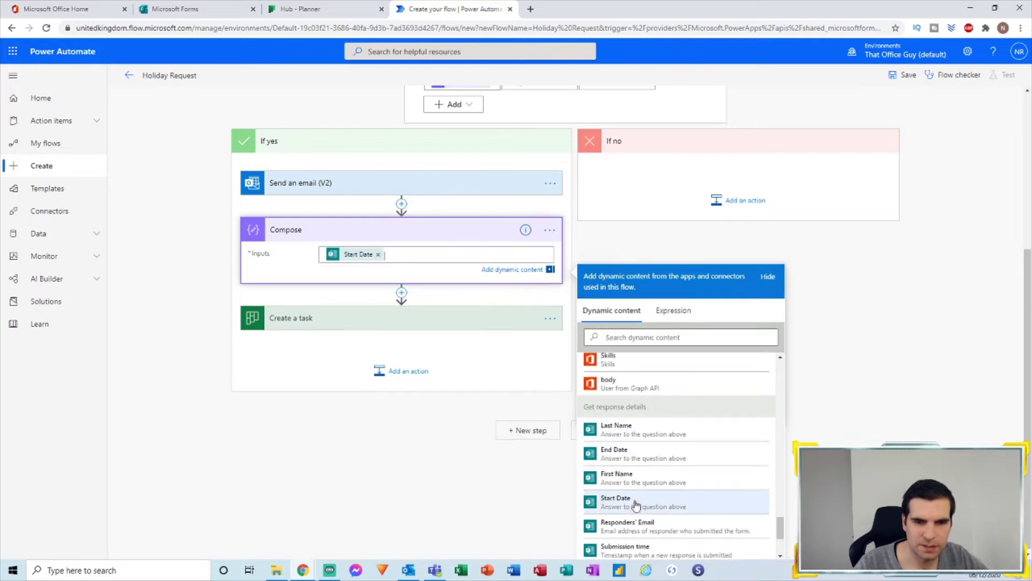
{"action": "left_click", "coordinate": [393, 302]}
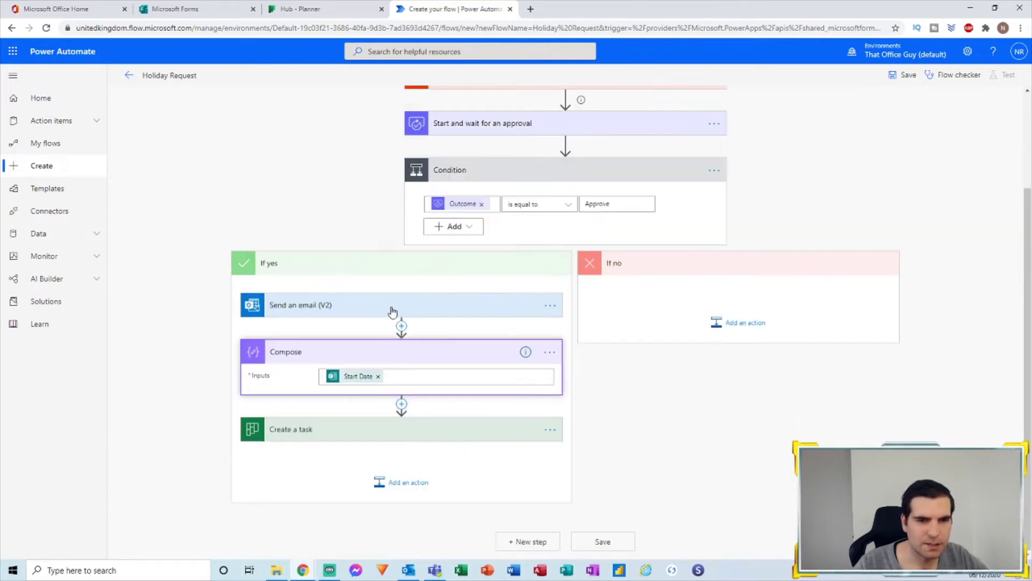
- Add a second Compose action after the first Compose step
{"action": "left_click", "coordinate": [400, 407]}
{"action": "left_click", "coordinate": [384, 417]}
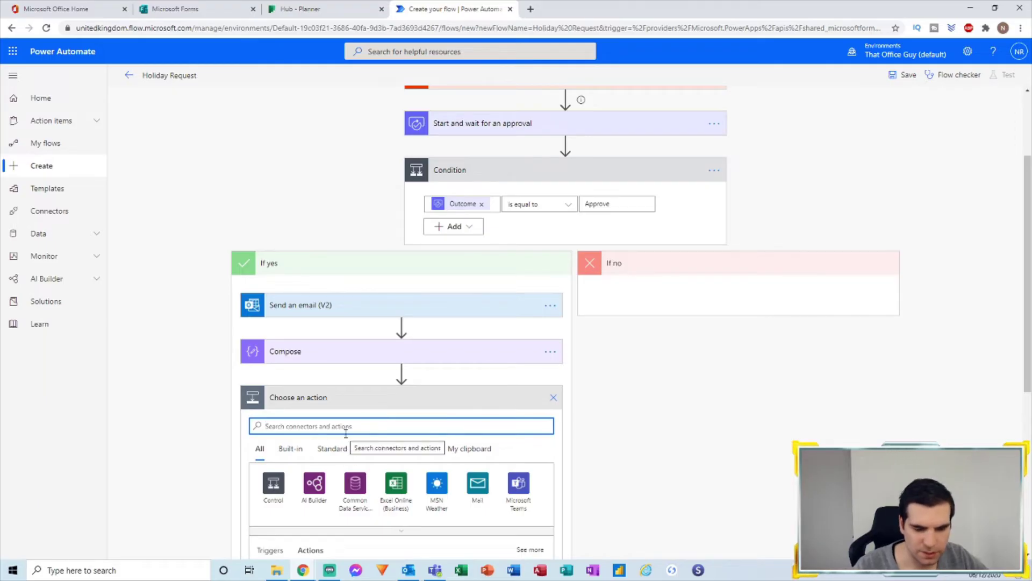
{"action": "type", "text": "compose"}
{"action": "scroll", "coordinate": [334, 457], "scroll_direction": "down", "scroll_amount": 3}
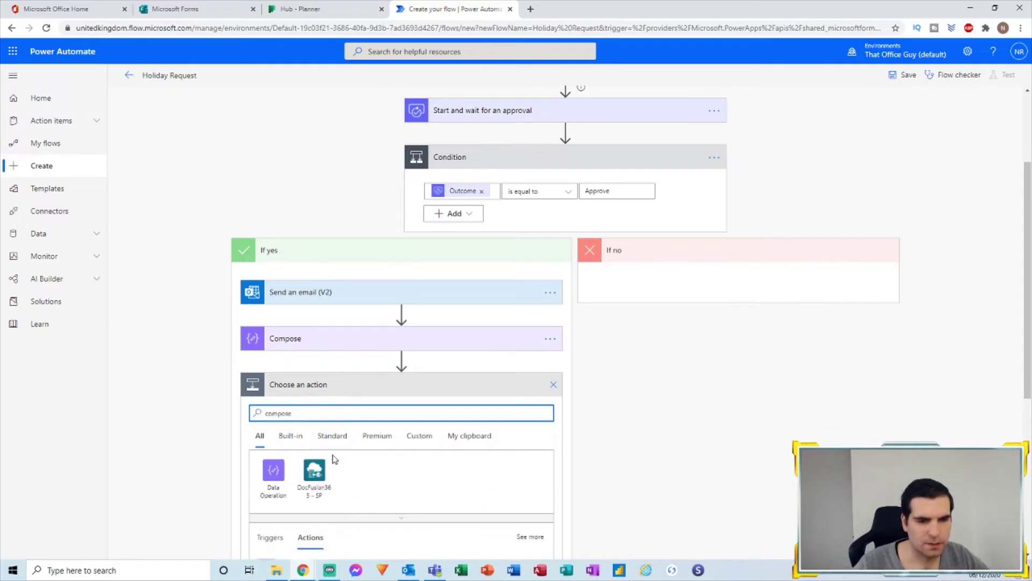
{"action": "left_click", "coordinate": [282, 419]}
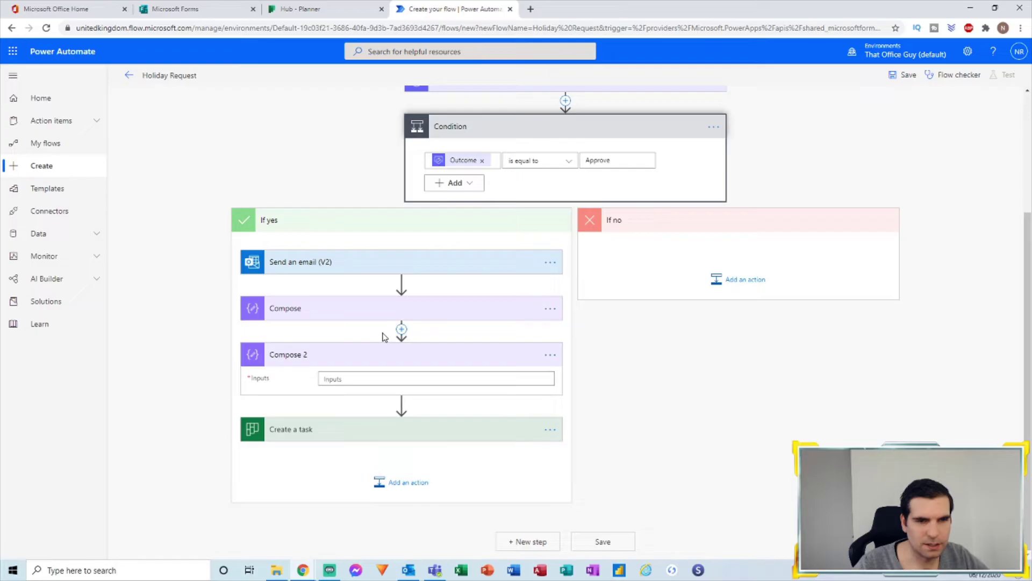
- Set Compose 2's Inputs to the form's End Date
{"action": "left_click", "coordinate": [352, 377]}
{"action": "scroll", "coordinate": [591, 358], "scroll_direction": "down", "scroll_amount": 2}
{"action": "scroll", "coordinate": [619, 430], "scroll_direction": "down", "scroll_amount": 10}
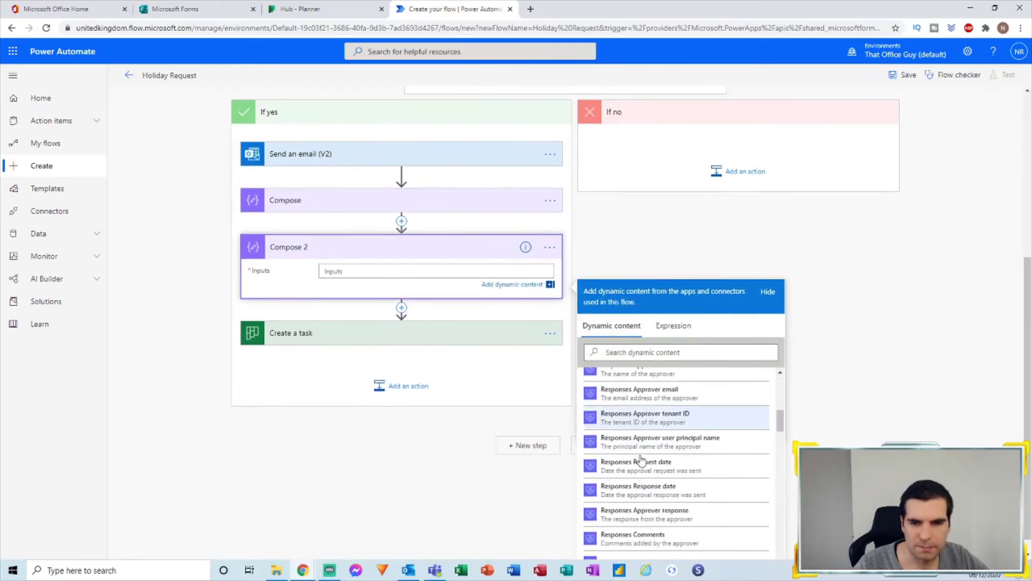
{"action": "scroll", "coordinate": [642, 466], "scroll_direction": "down", "scroll_amount": 10}
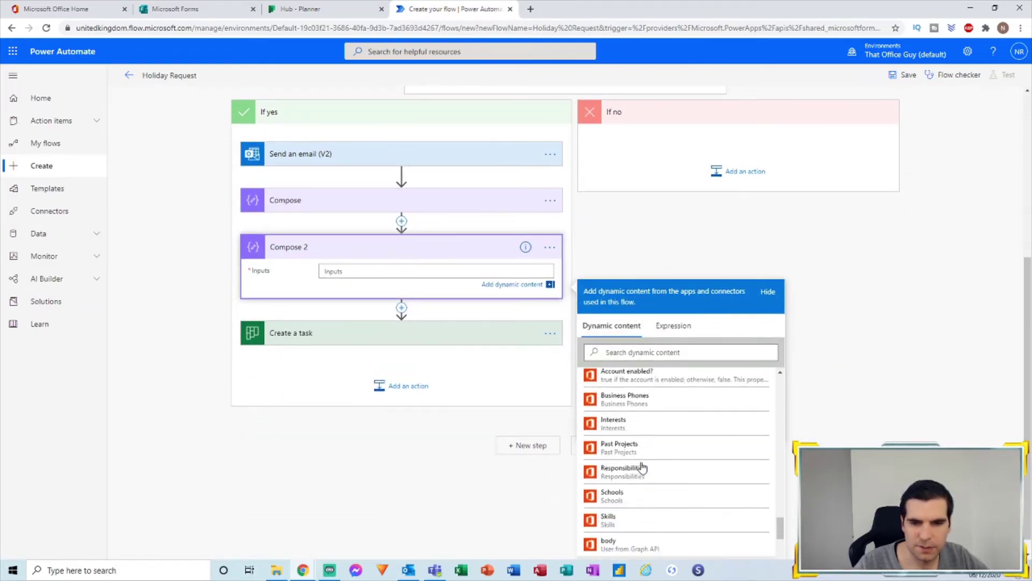
{"action": "left_click", "coordinate": [624, 407]}
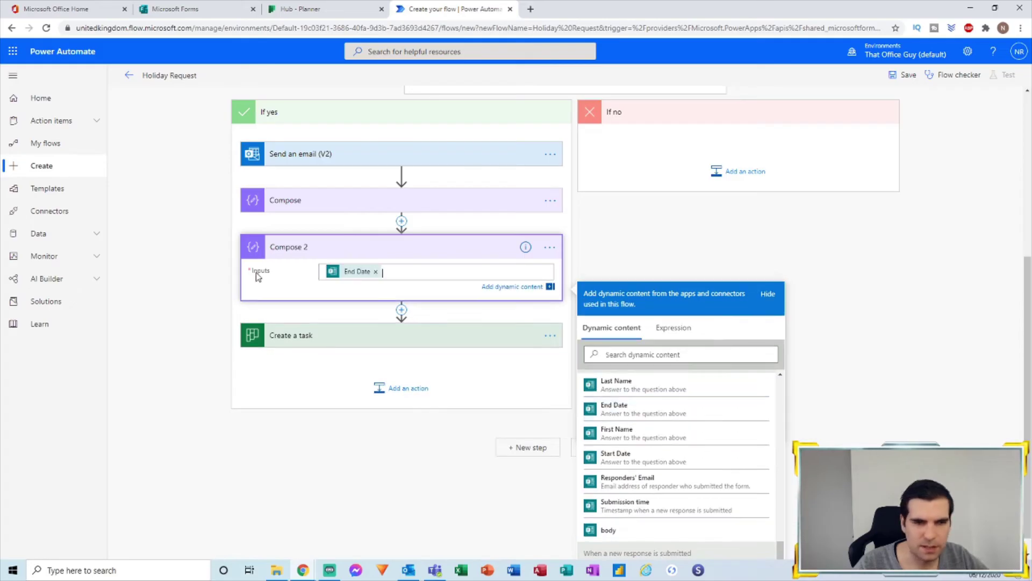
{"action": "left_click", "coordinate": [550, 201]}
{"action": "left_click", "coordinate": [551, 211]}
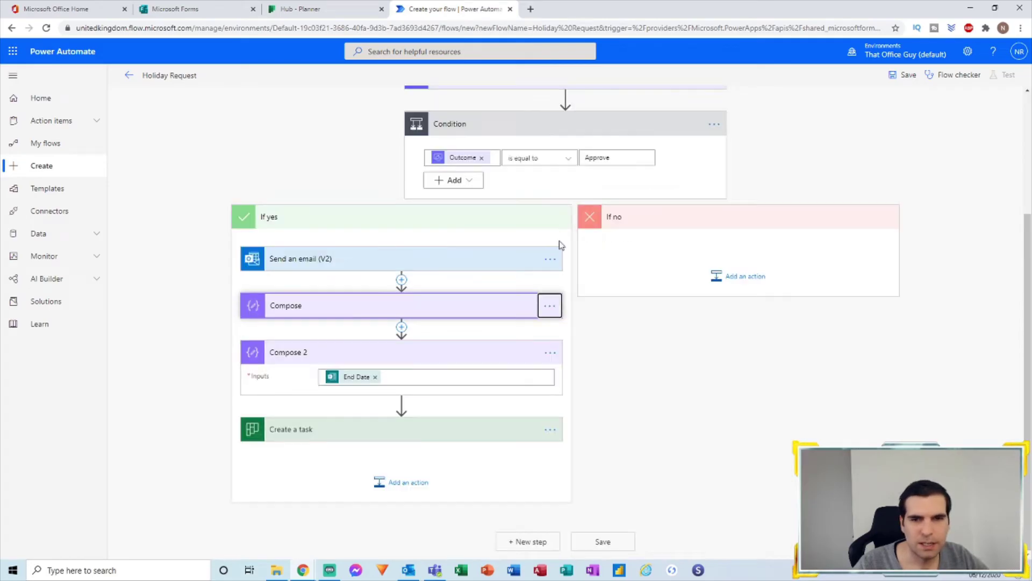
- Rename the first Compose to 'Start Date' and Compose 2 to 'End Date', then collapse it
{"action": "left_click", "coordinate": [549, 305]}
{"action": "left_click", "coordinate": [601, 326]}
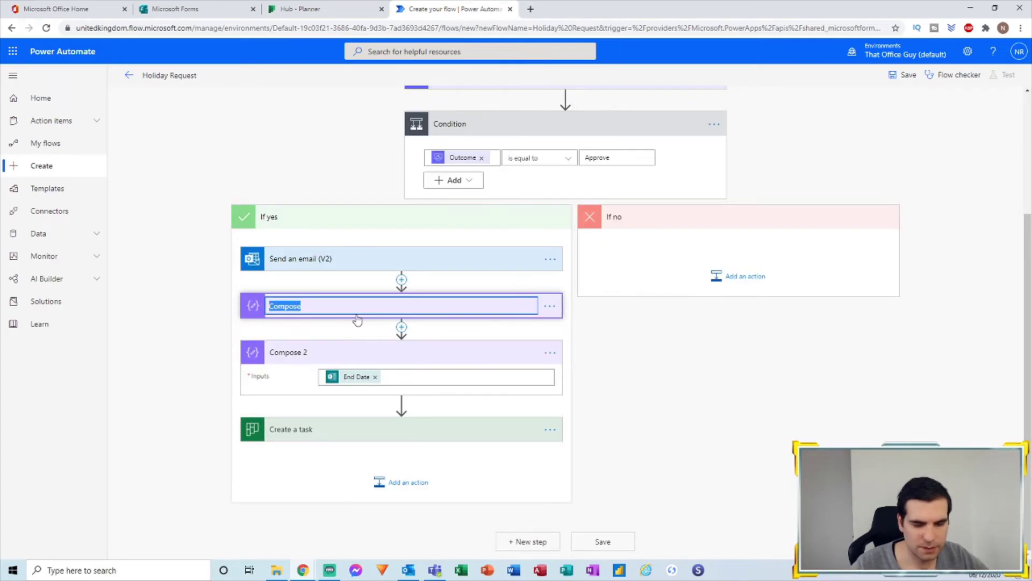
{"action": "type", "text": "Start Date"}
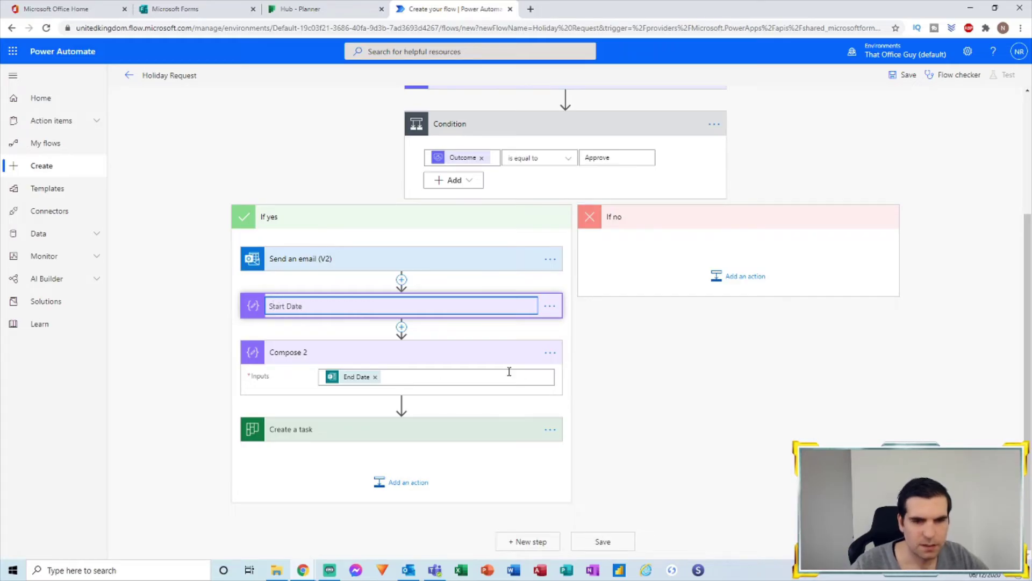
{"action": "left_click", "coordinate": [550, 352]}
{"action": "left_click", "coordinate": [590, 369]}
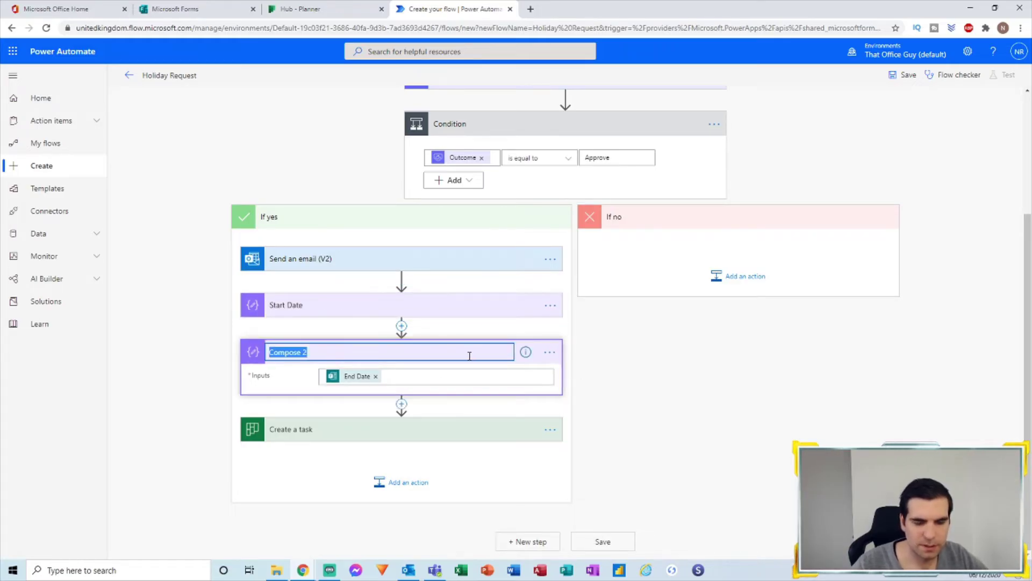
{"action": "type", "text": "End Date"}
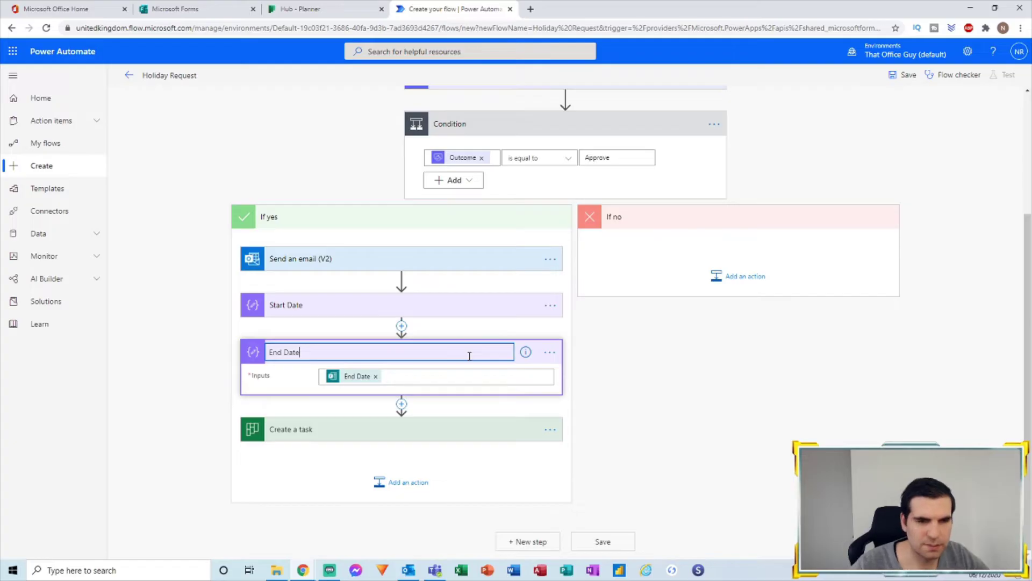
{"action": "key", "text": "Return"}
{"action": "left_click", "coordinate": [438, 355]}
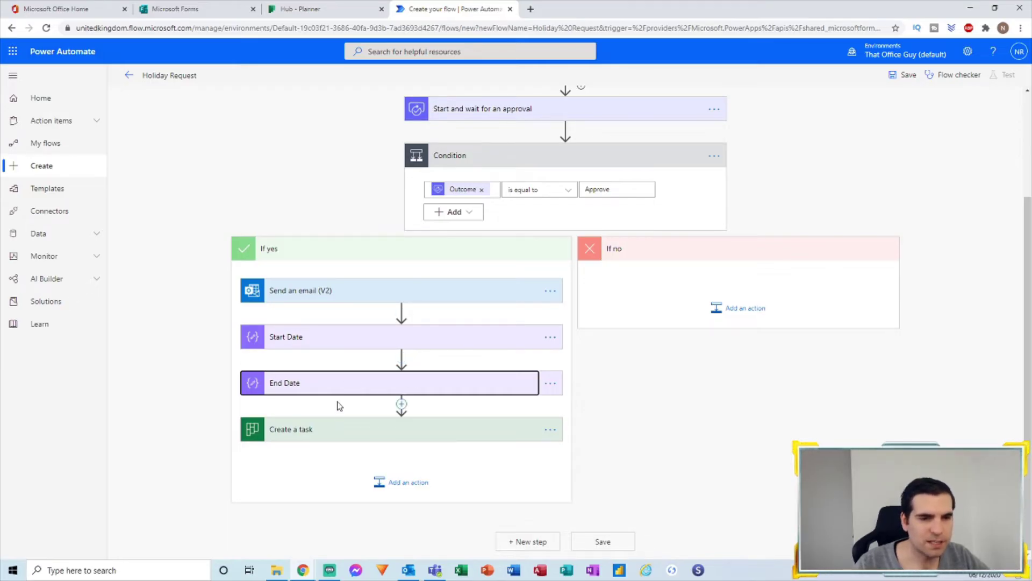
{"action": "left_click", "coordinate": [359, 436]}
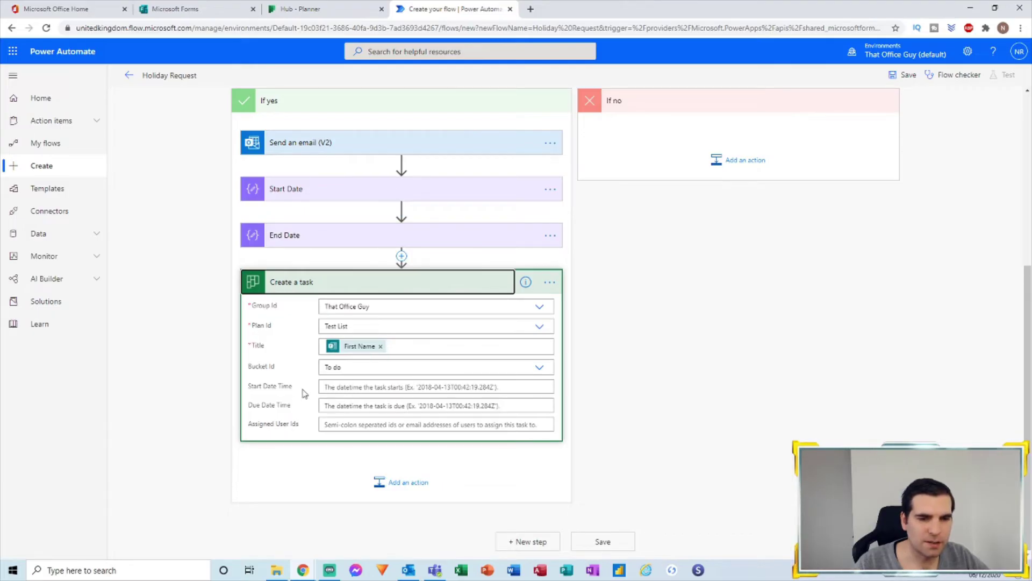
- Fill Create a task's Start Date Time with Start Date Outputs and Due Date Time with End Date Outputs
{"action": "left_click", "coordinate": [332, 387]}
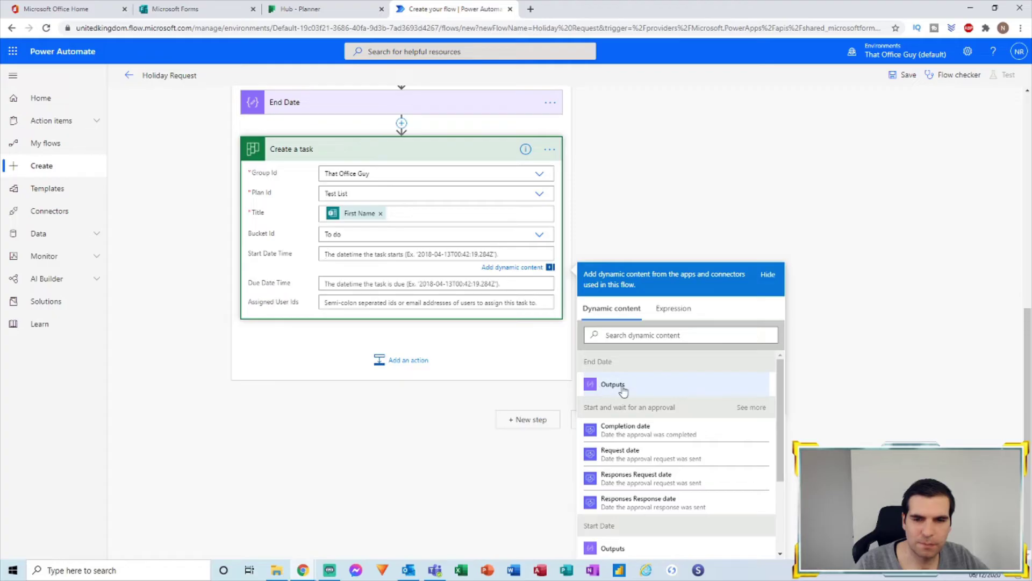
{"action": "scroll", "coordinate": [615, 500], "scroll_direction": "down", "scroll_amount": 1}
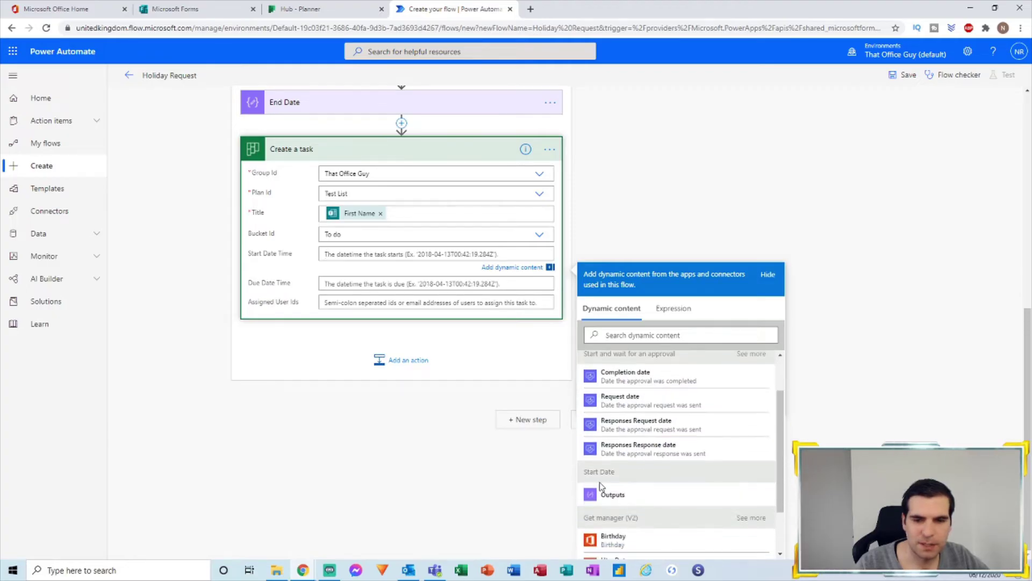
{"action": "left_click", "coordinate": [614, 495]}
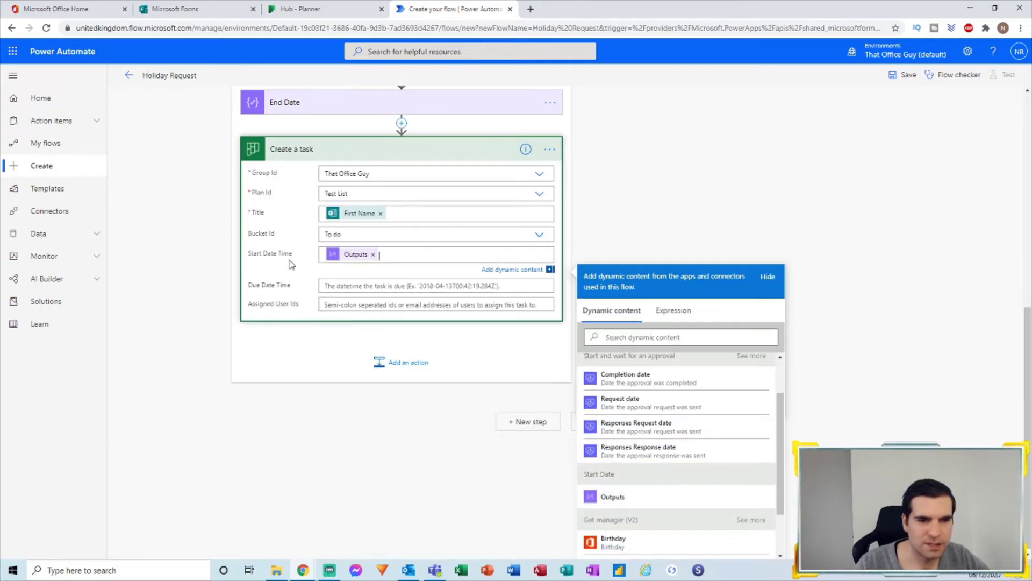
{"action": "scroll", "coordinate": [303, 154], "scroll_direction": "up", "scroll_amount": 1}
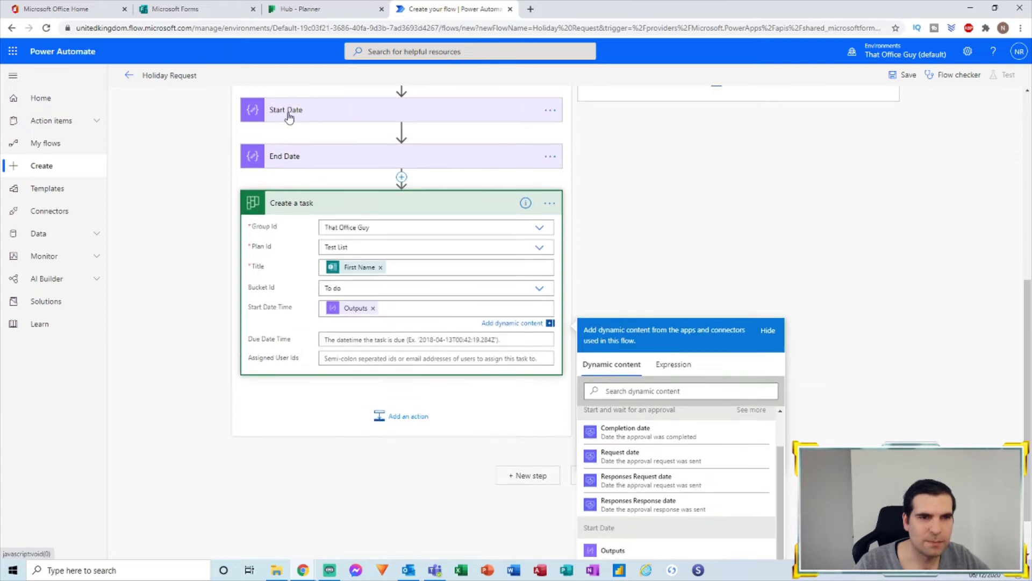
{"action": "left_click", "coordinate": [335, 340]}
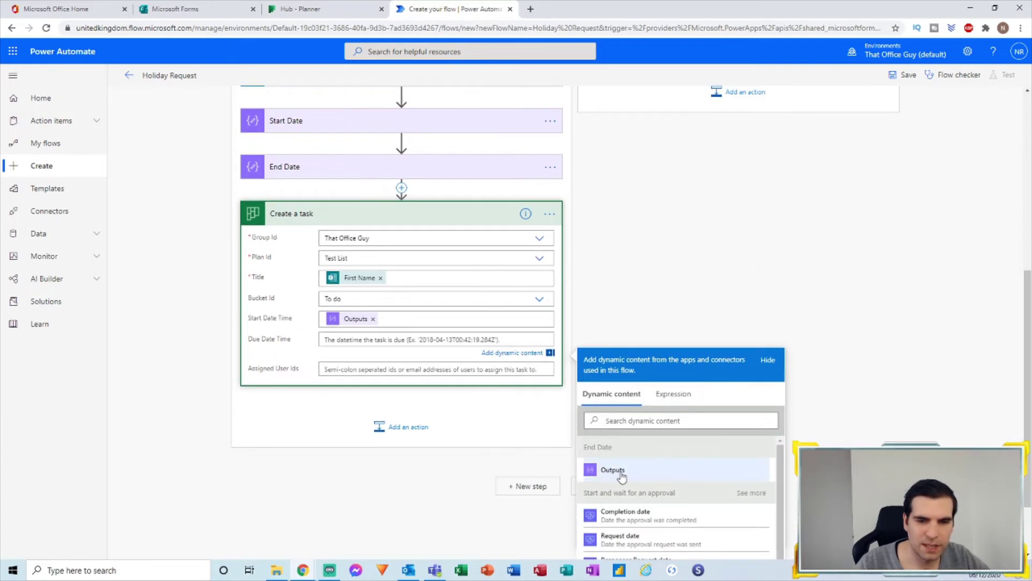
{"action": "left_click", "coordinate": [610, 471]}
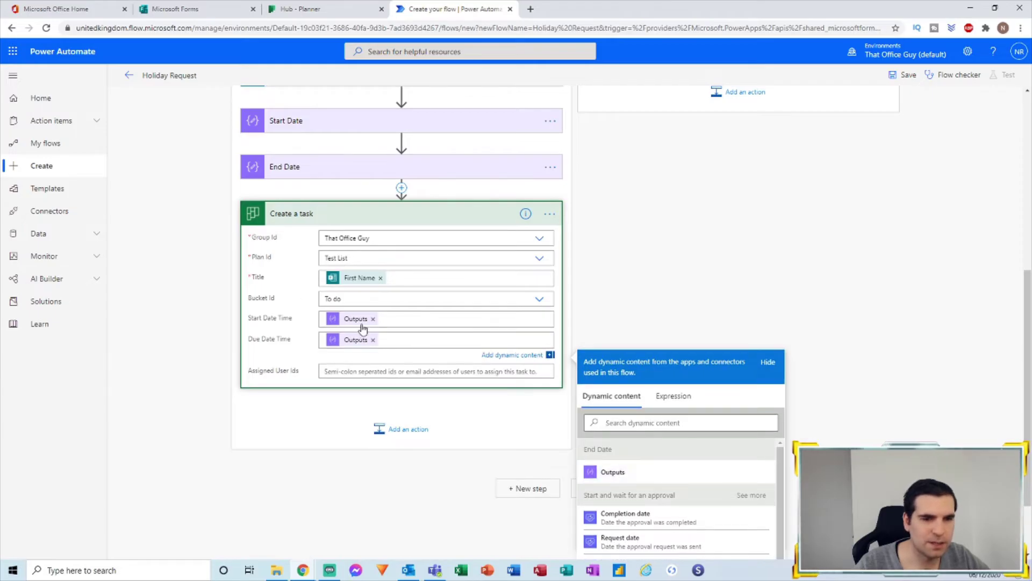
{"action": "left_click", "coordinate": [325, 370]}
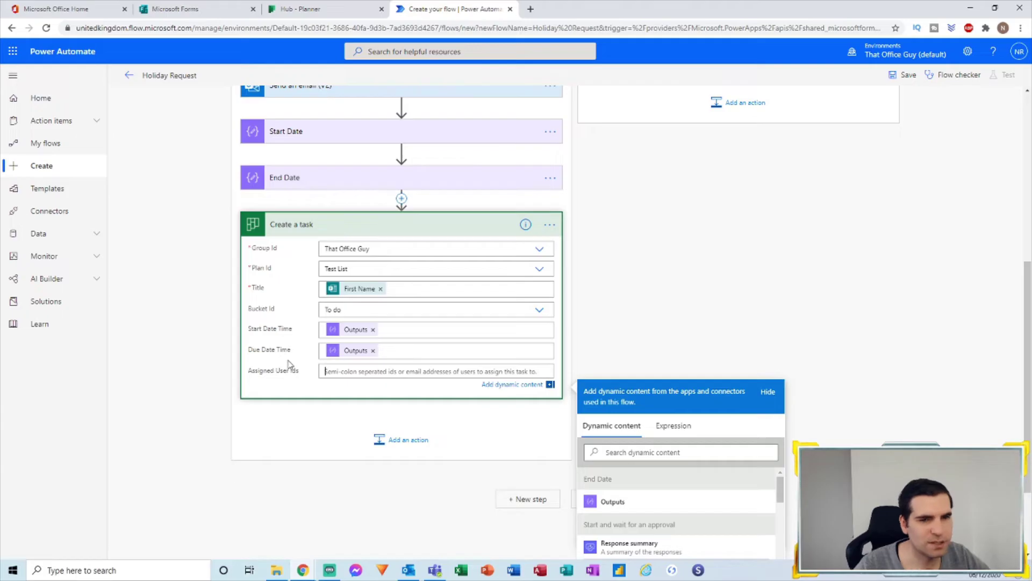
{"action": "left_click", "coordinate": [387, 234]}
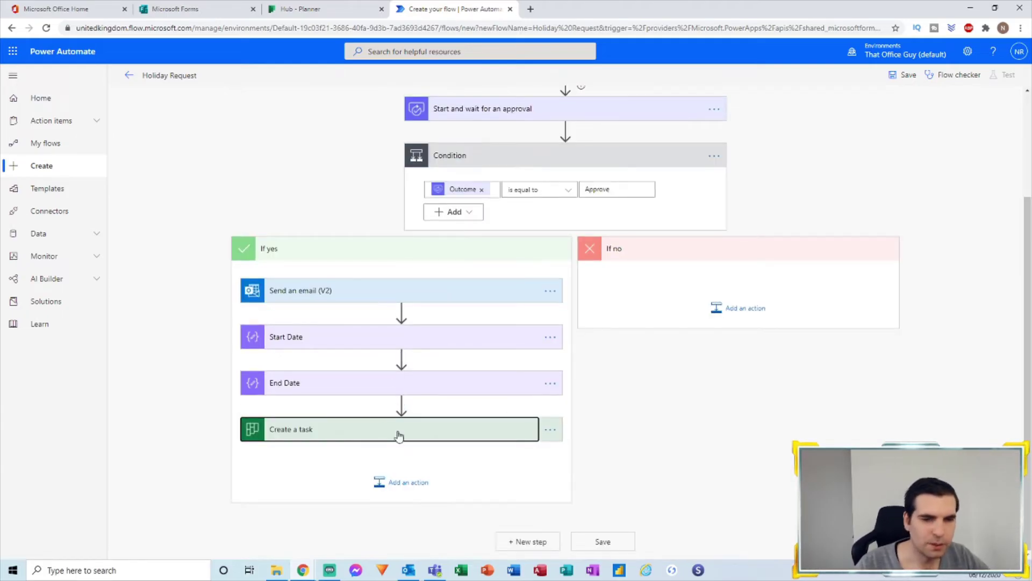
- Add a Planner 'Update task details' action after Create a task
{"action": "left_click", "coordinate": [398, 482]}
{"action": "scroll", "coordinate": [460, 379], "scroll_direction": "down", "scroll_amount": 4}
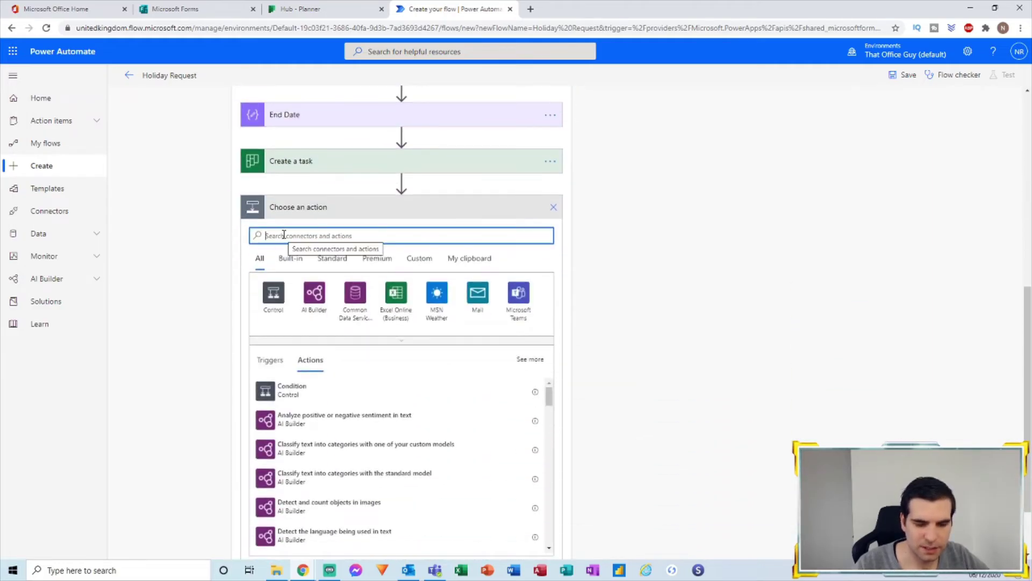
{"action": "type", "text": "planner"}
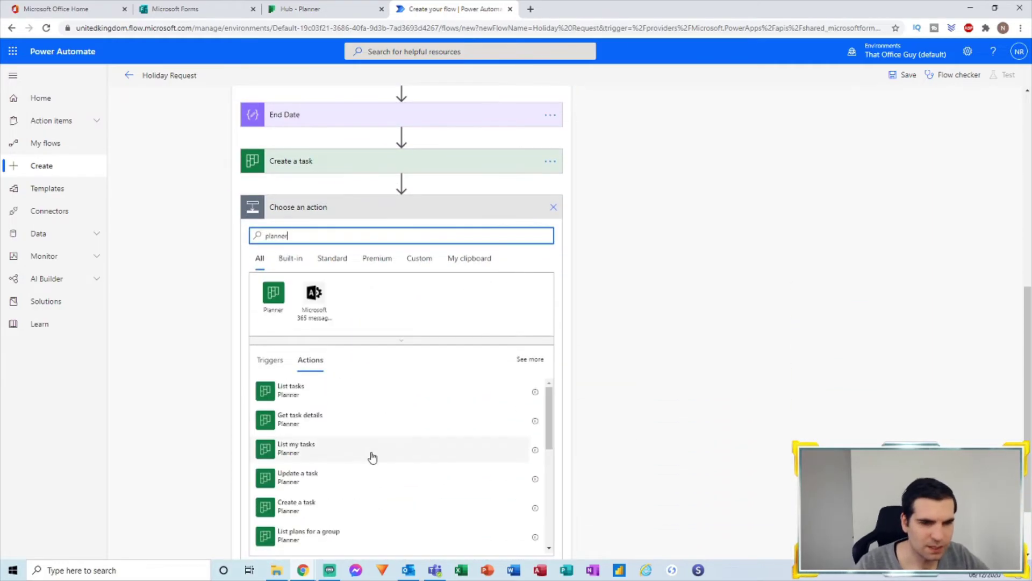
{"action": "scroll", "coordinate": [352, 481], "scroll_direction": "down", "scroll_amount": 3}
{"action": "scroll", "coordinate": [356, 484], "scroll_direction": "down", "scroll_amount": 4}
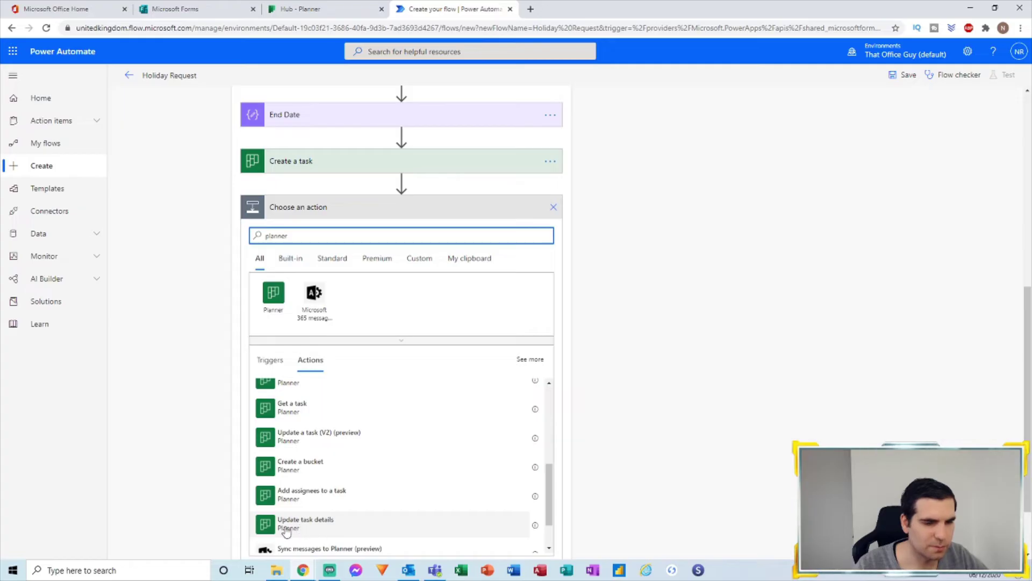
{"action": "left_click", "coordinate": [286, 531]}
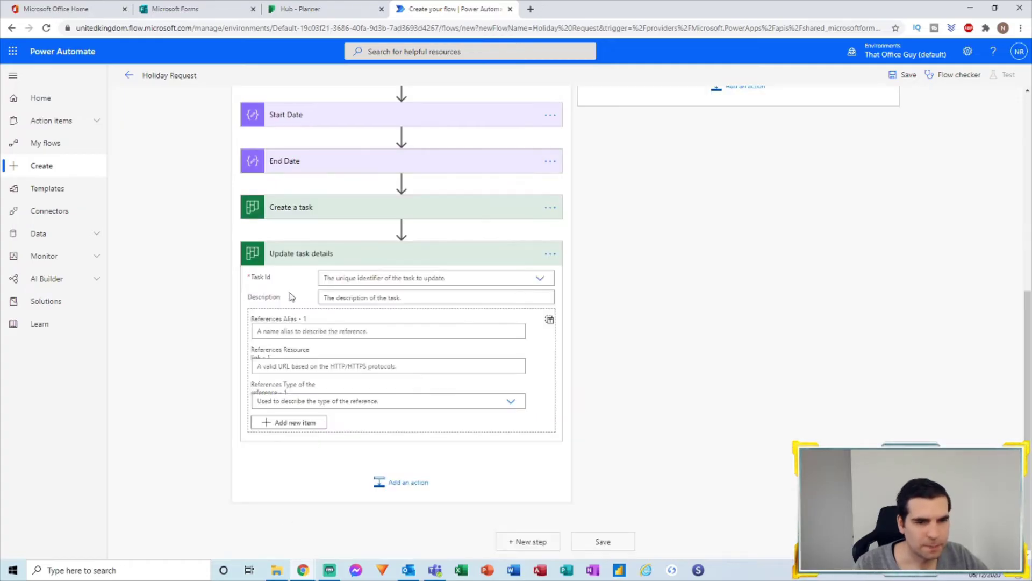
- Set its Task Id to a custom value using the Id from Create a task
{"action": "left_click", "coordinate": [379, 277]}
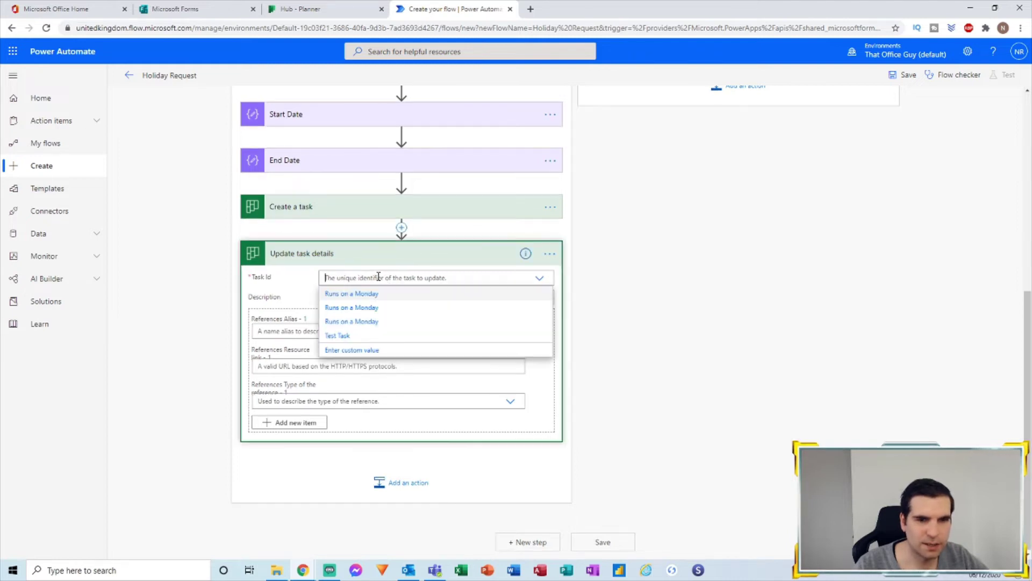
{"action": "left_click", "coordinate": [344, 350]}
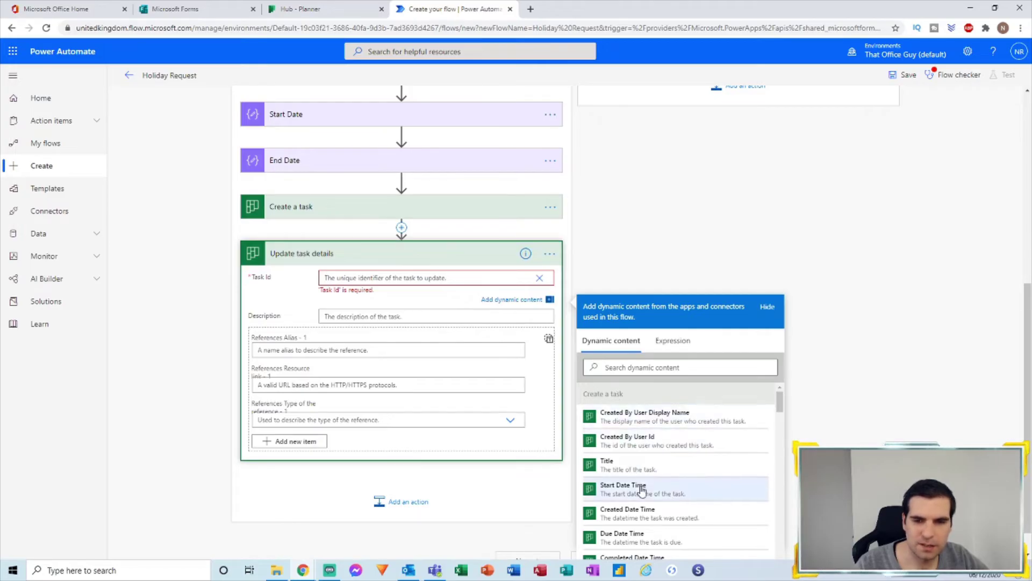
{"action": "scroll", "coordinate": [642, 489], "scroll_direction": "down", "scroll_amount": 2}
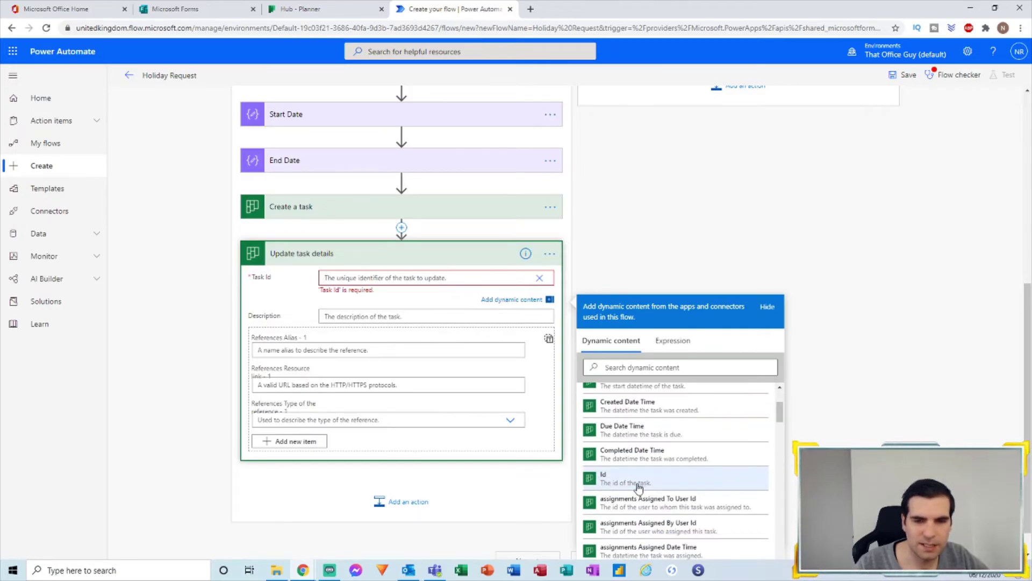
{"action": "left_click", "coordinate": [649, 484]}
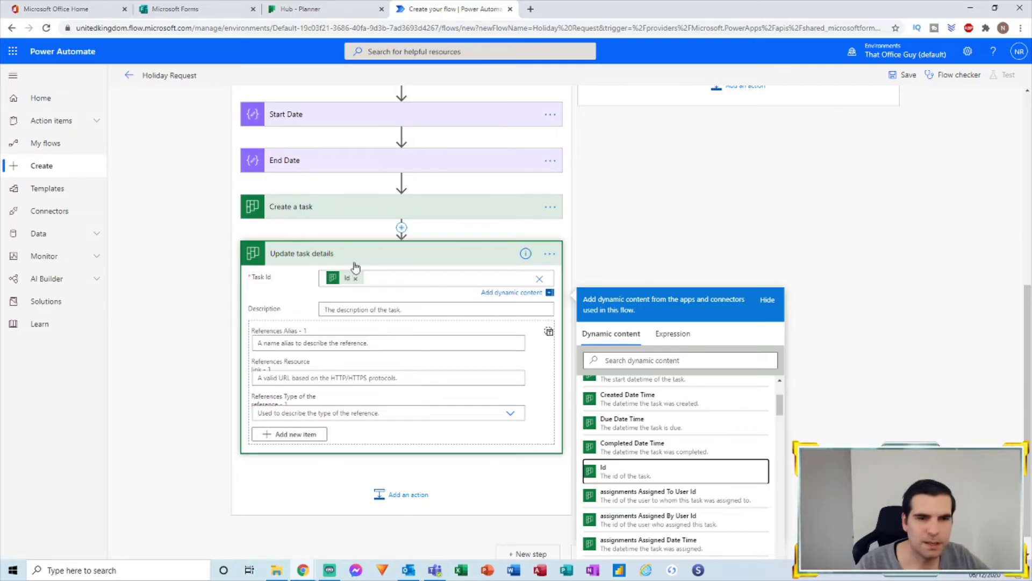
- Build the task description from First Name, Last Name, Start Date and End Date
{"action": "left_click", "coordinate": [349, 311]}
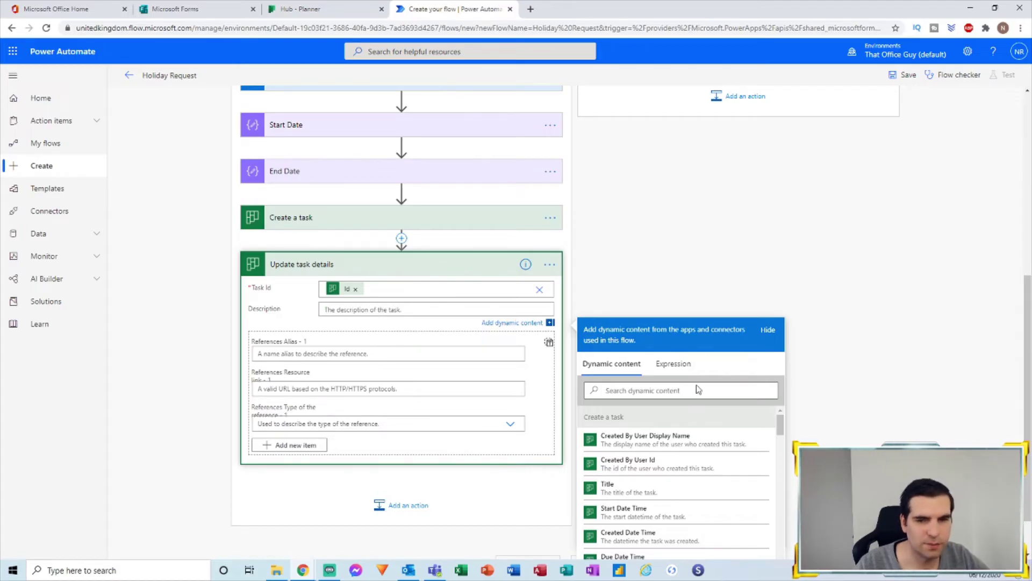
{"action": "scroll", "coordinate": [723, 457], "scroll_direction": "down", "scroll_amount": 10}
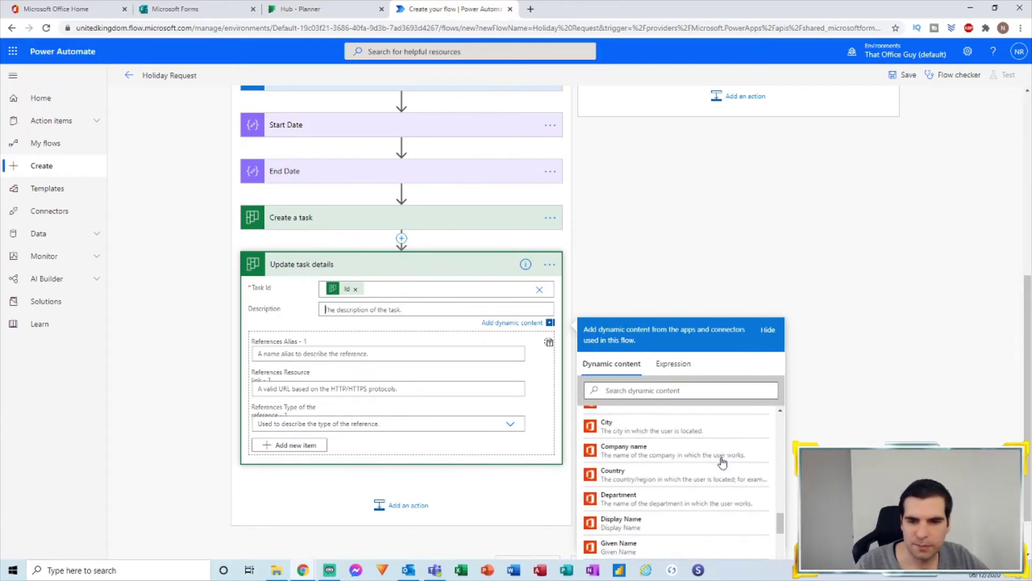
{"action": "scroll", "coordinate": [723, 462], "scroll_direction": "down", "scroll_amount": 10}
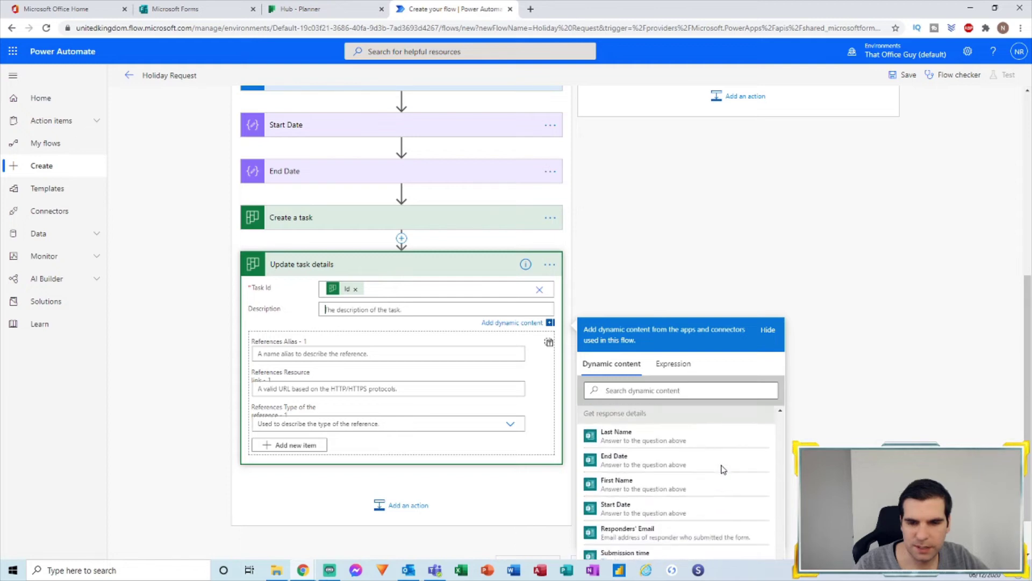
{"action": "scroll", "coordinate": [699, 441], "scroll_direction": "down", "scroll_amount": 1}
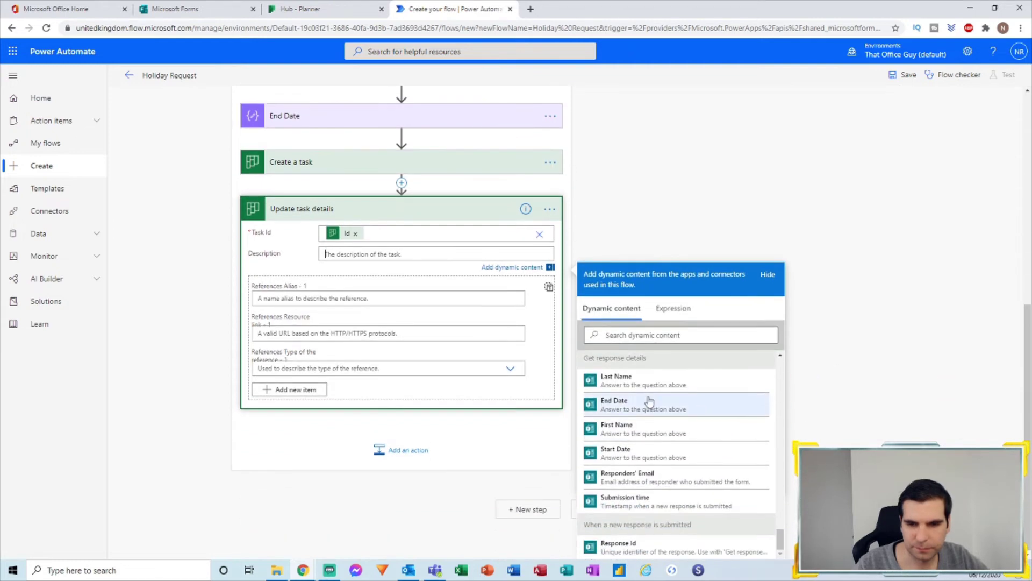
{"action": "left_click", "coordinate": [631, 433]}
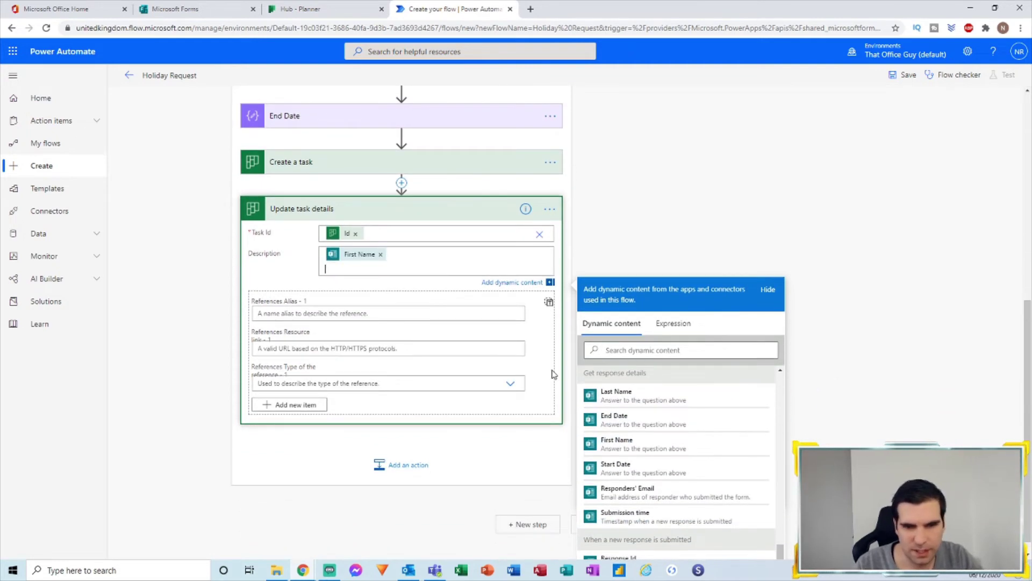
{"action": "left_click", "coordinate": [634, 384]}
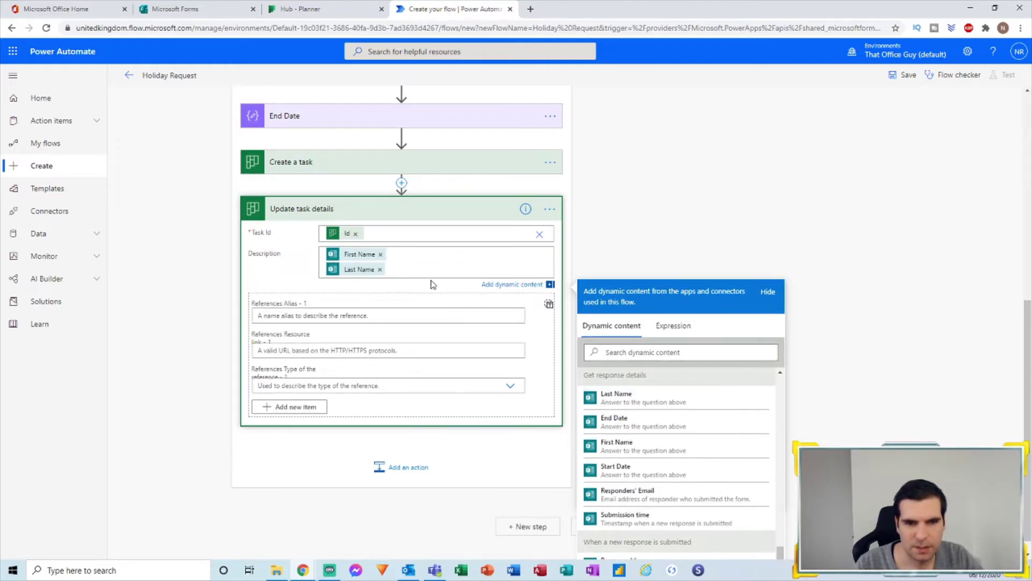
{"action": "left_click", "coordinate": [619, 484]}
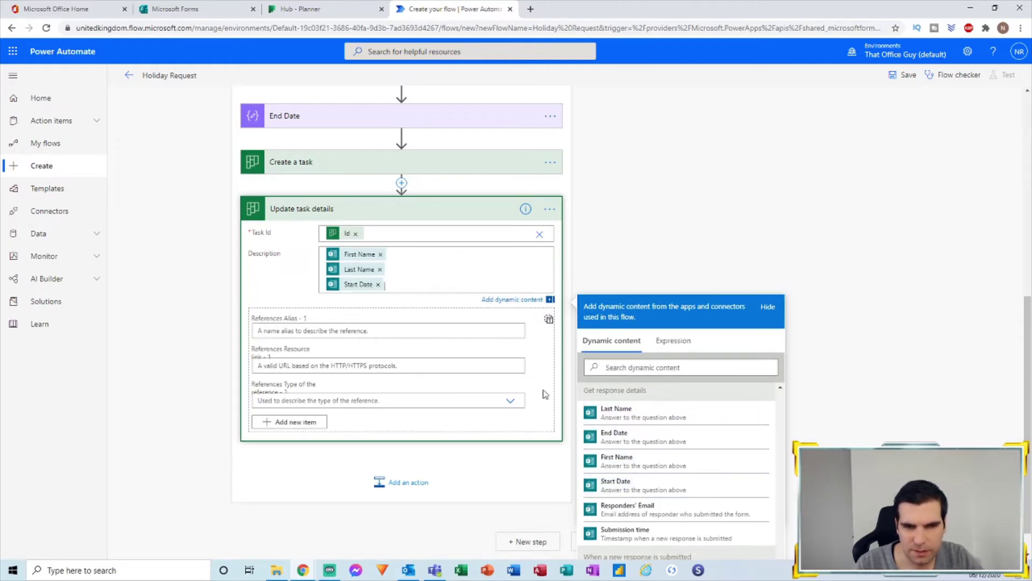
{"action": "left_click", "coordinate": [624, 436]}
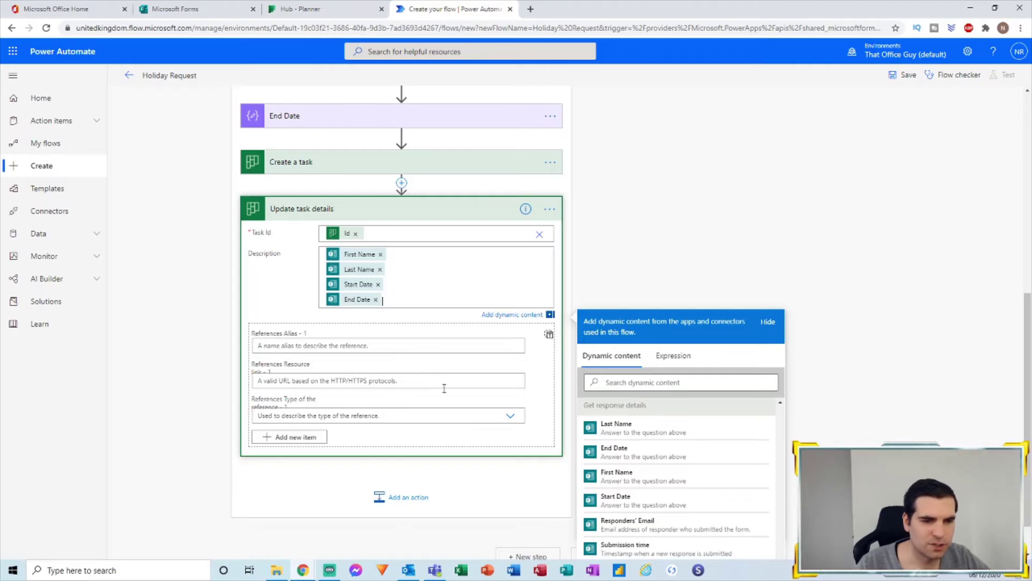
{"action": "left_click", "coordinate": [372, 211]}
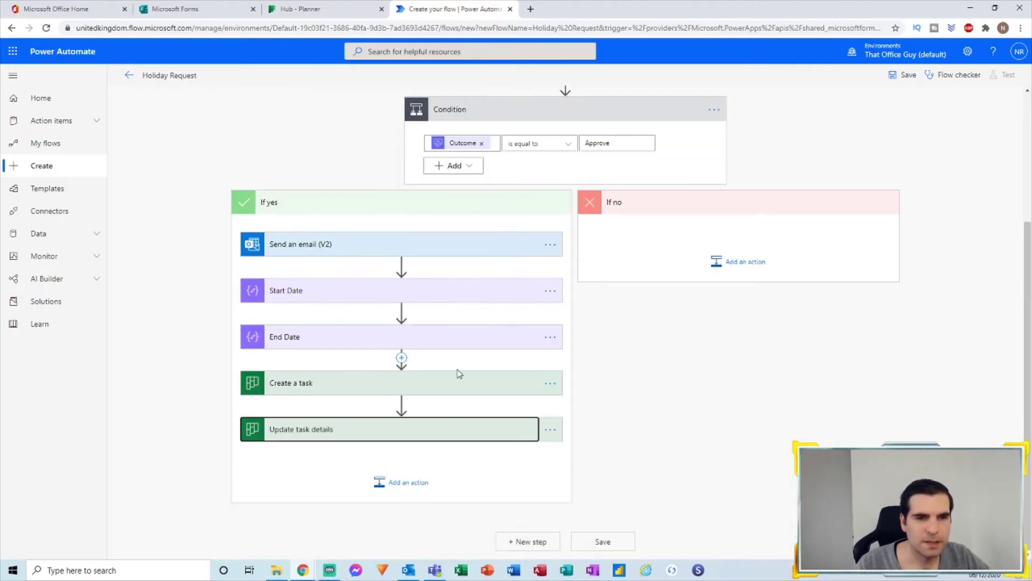
- Add a Send an email (V2) action to the If no branch
{"action": "scroll", "coordinate": [424, 323], "scroll_direction": "up", "scroll_amount": 1}
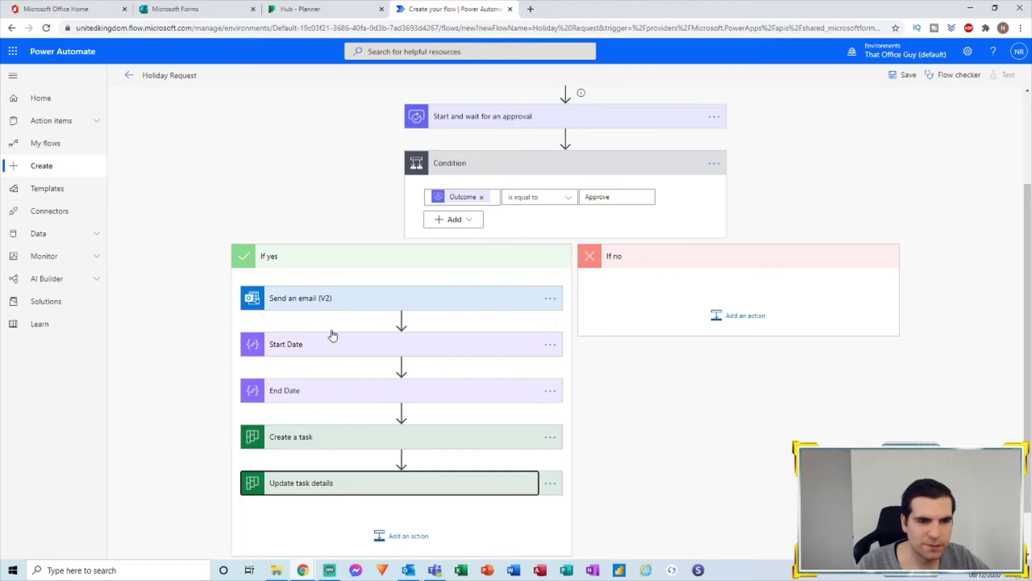
{"action": "scroll", "coordinate": [332, 379], "scroll_direction": "down", "scroll_amount": 1}
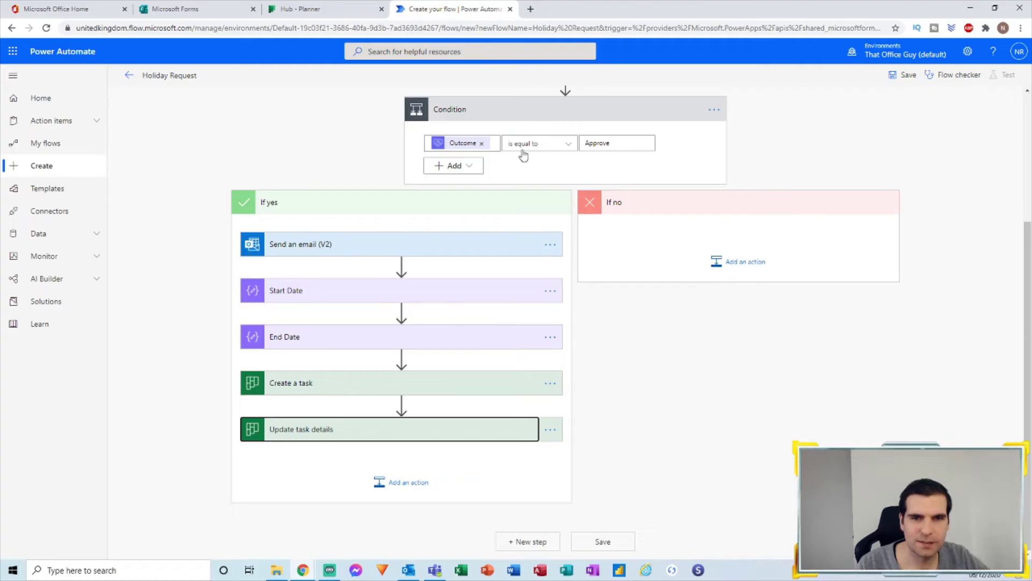
{"action": "left_click", "coordinate": [732, 274]}
{"action": "left_click", "coordinate": [731, 275]}
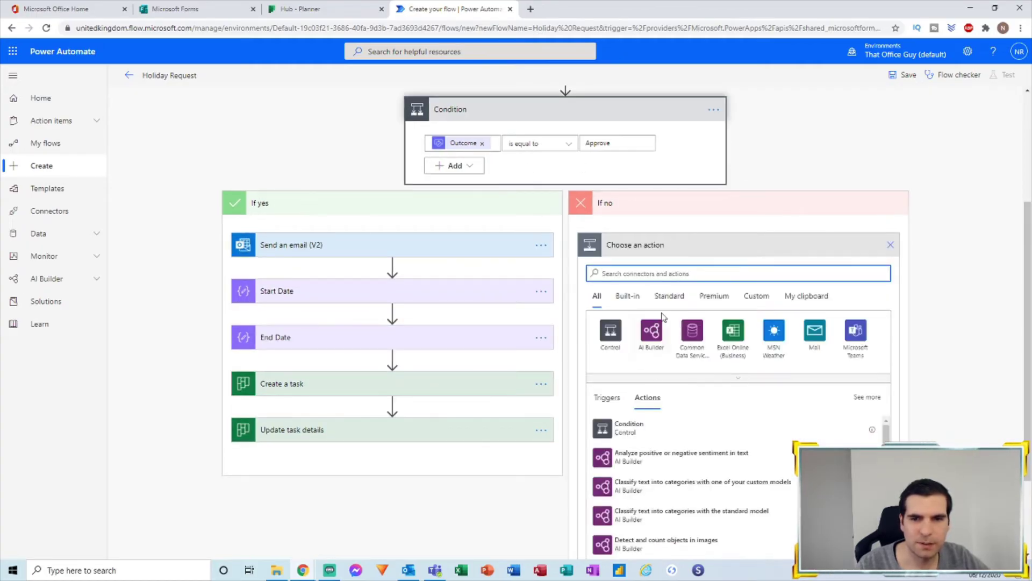
{"action": "type", "text": "email"}
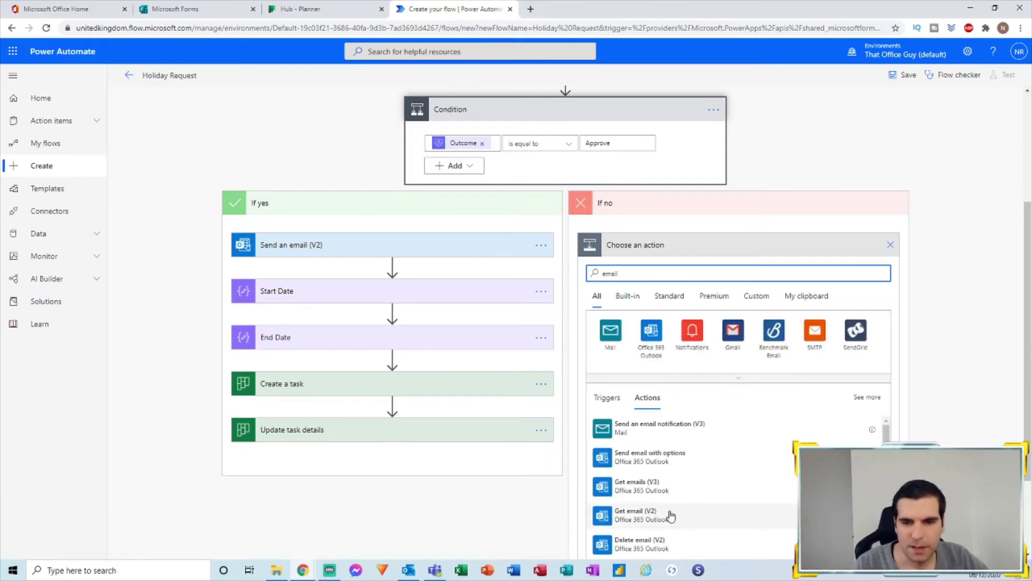
{"action": "scroll", "coordinate": [671, 524], "scroll_direction": "down", "scroll_amount": 3}
{"action": "scroll", "coordinate": [655, 553], "scroll_direction": "down", "scroll_amount": 1}
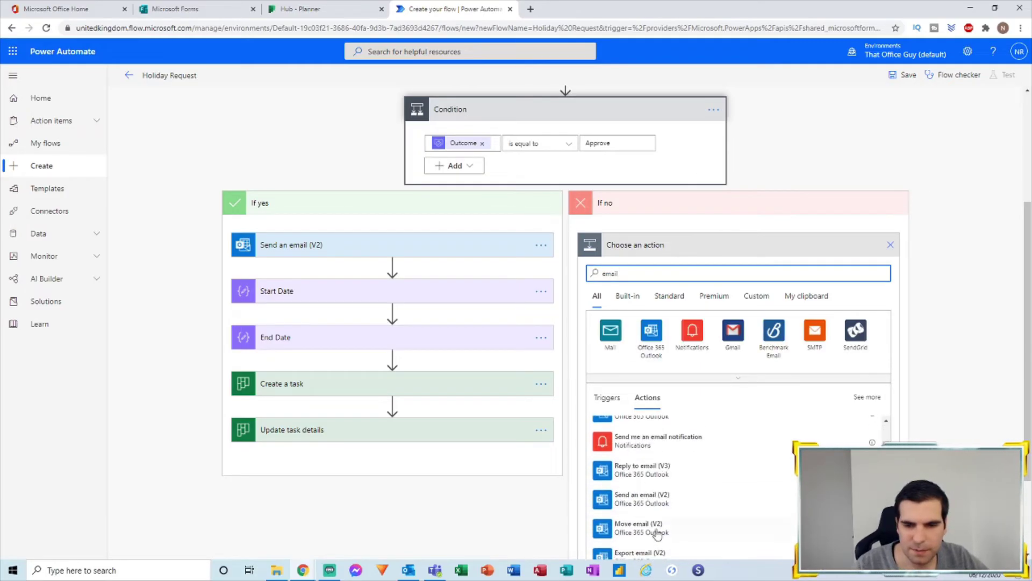
{"action": "left_click", "coordinate": [639, 499]}
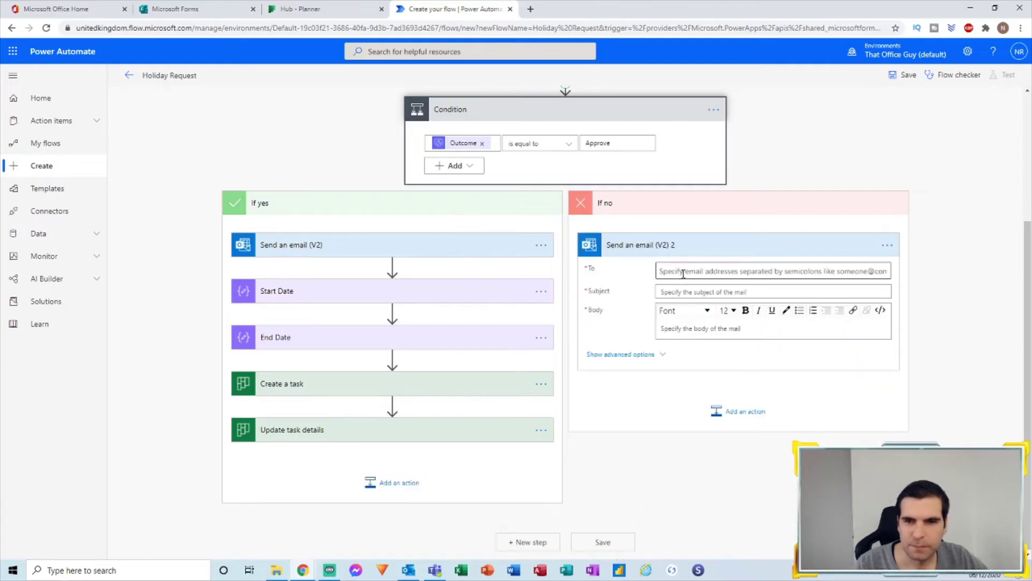
- Address the email to the responder's email with subject 'Holiday Rejected'
{"action": "left_click", "coordinate": [683, 272]}
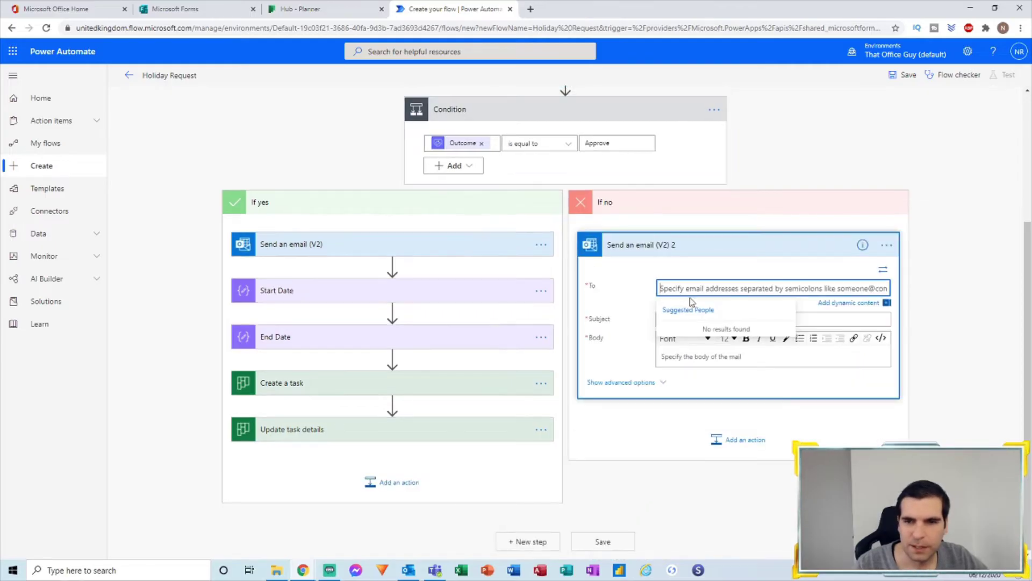
{"action": "left_click", "coordinate": [835, 308]}
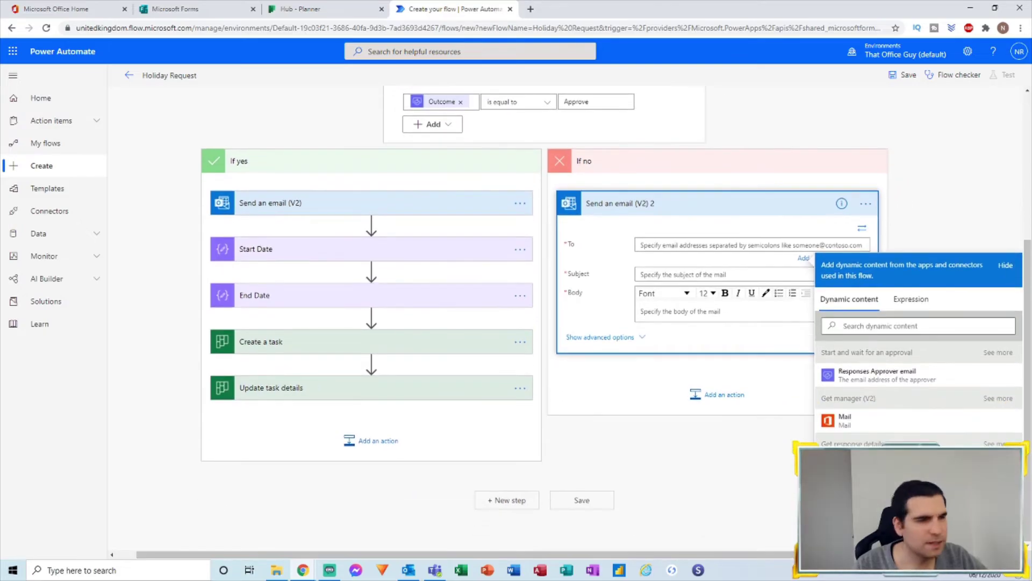
{"action": "left_click", "coordinate": [860, 463]}
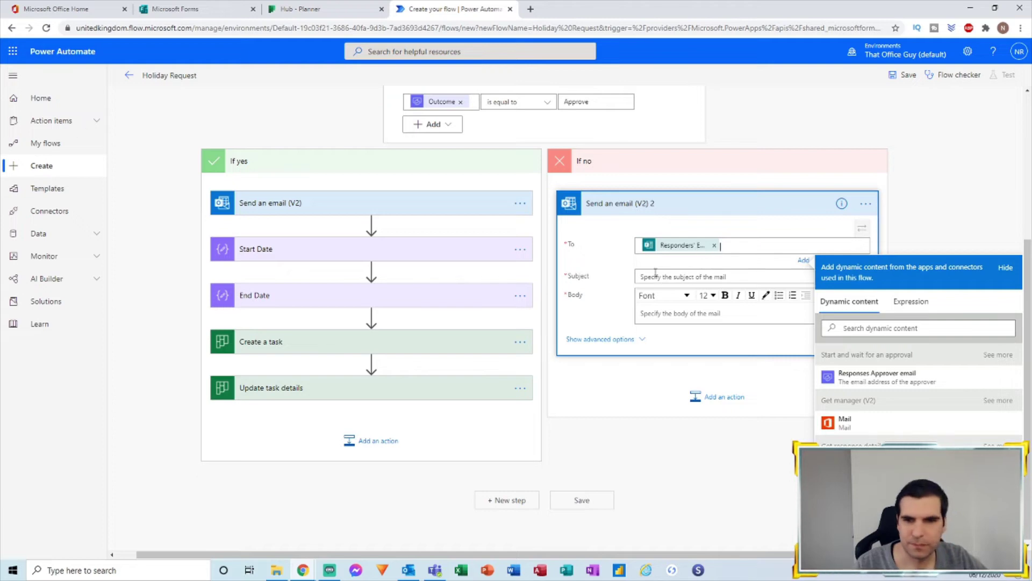
{"action": "left_click", "coordinate": [670, 320]}
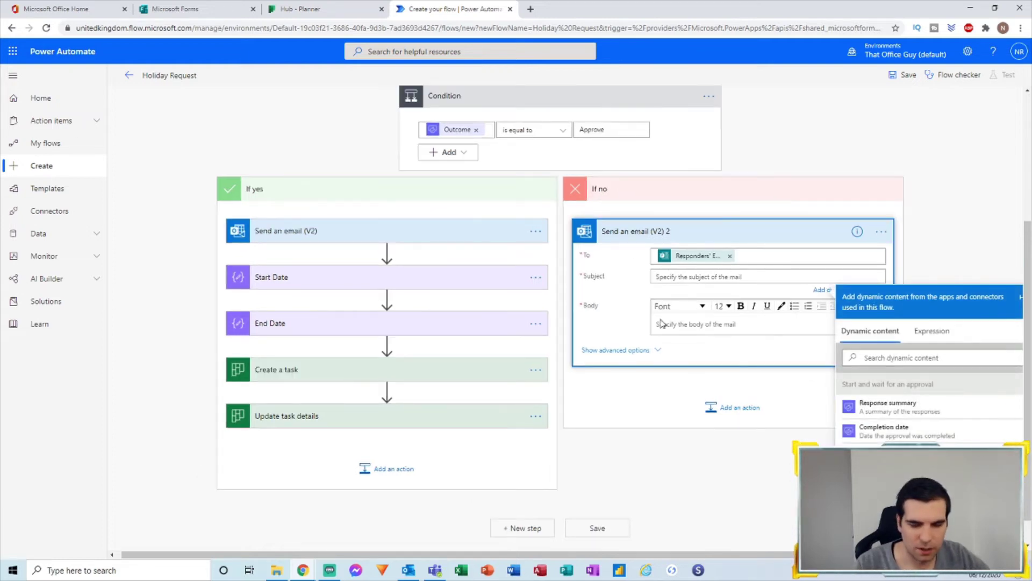
{"action": "type", "text": "Holiday"}
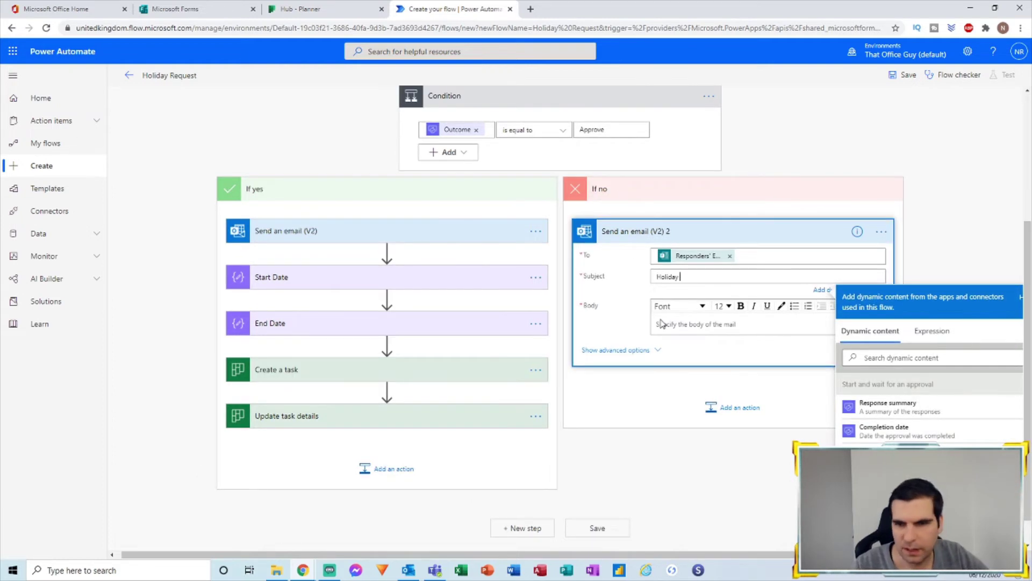
{"action": "type", "text": " Rejected"}
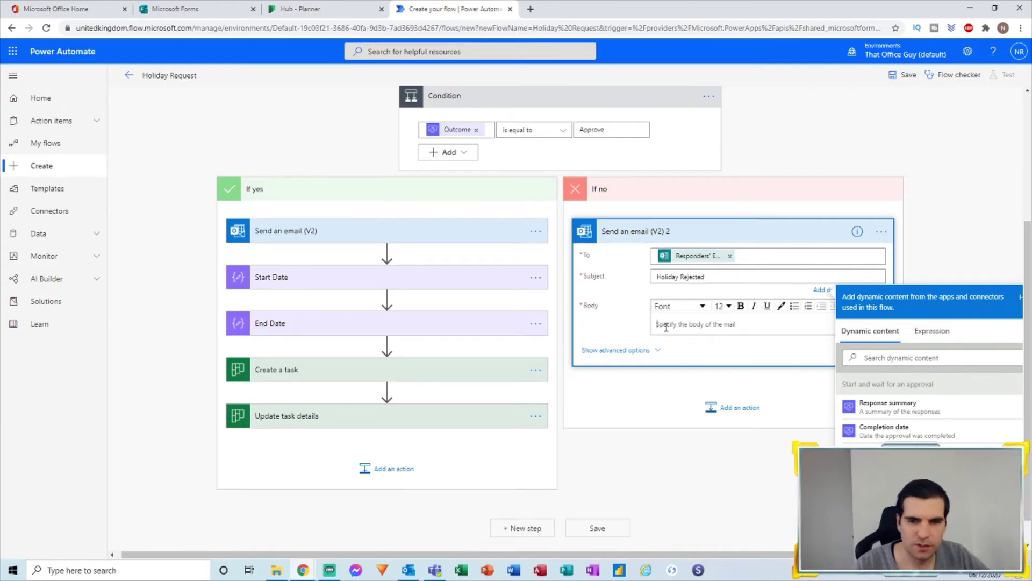
- Put First Name, Last Name, Start Date and End Date into the email body, then add a new line
{"action": "left_click", "coordinate": [667, 327]}
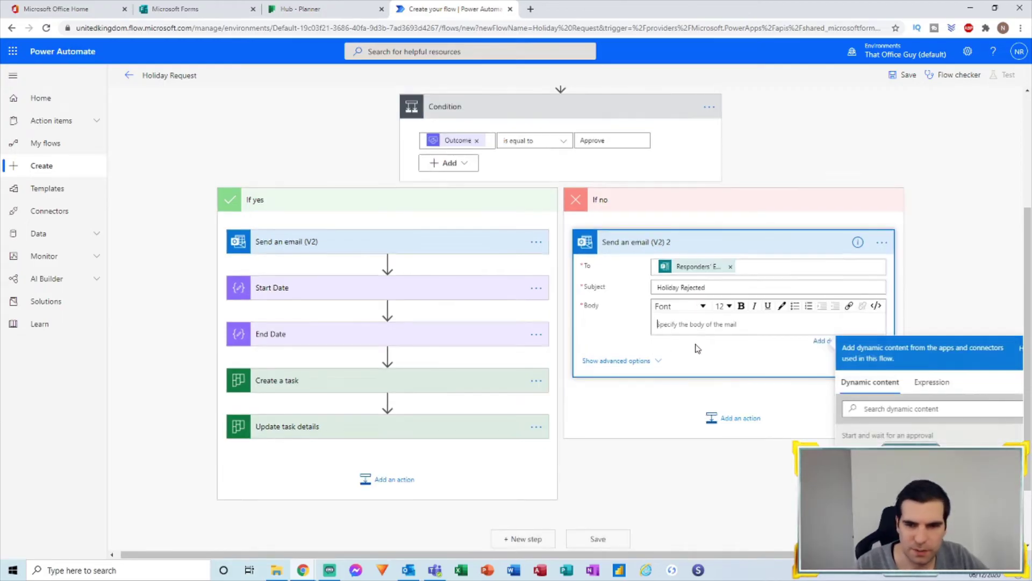
{"action": "scroll", "coordinate": [915, 311], "scroll_direction": "down", "scroll_amount": 2}
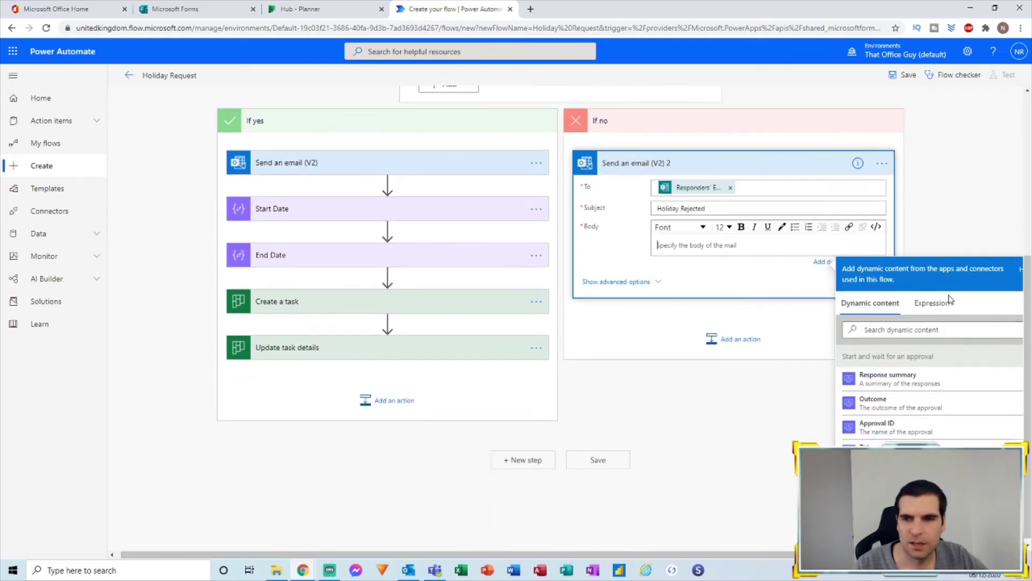
{"action": "scroll", "coordinate": [914, 425], "scroll_direction": "down", "scroll_amount": 10}
{"action": "scroll", "coordinate": [914, 436], "scroll_direction": "down", "scroll_amount": 3}
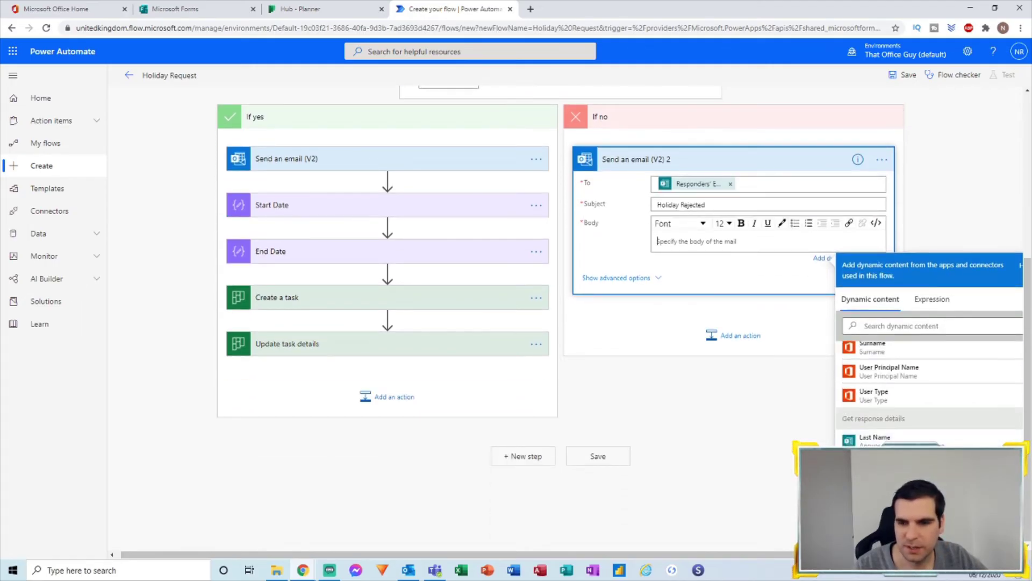
{"action": "left_click", "coordinate": [887, 461]}
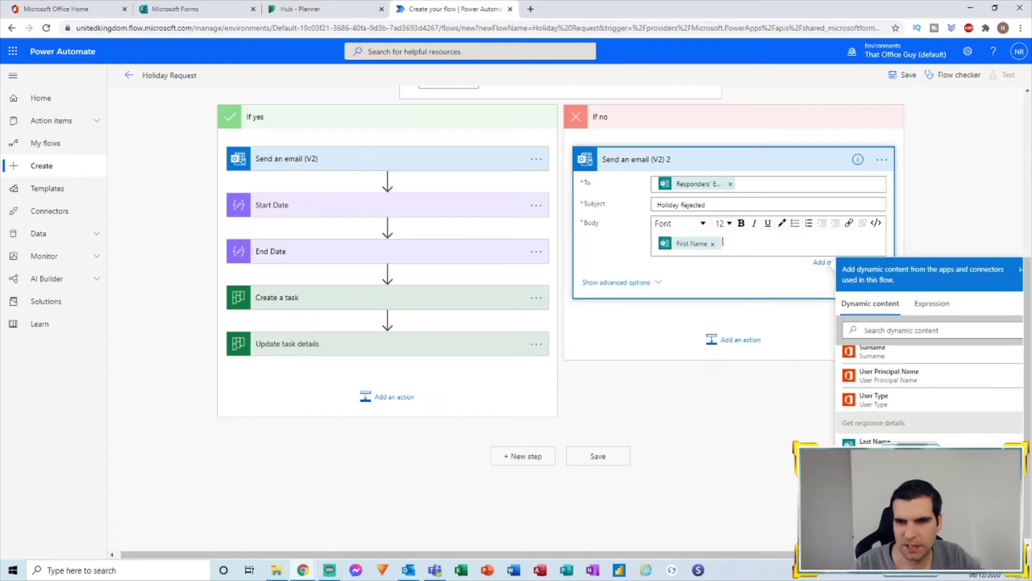
{"action": "left_click", "coordinate": [887, 443]}
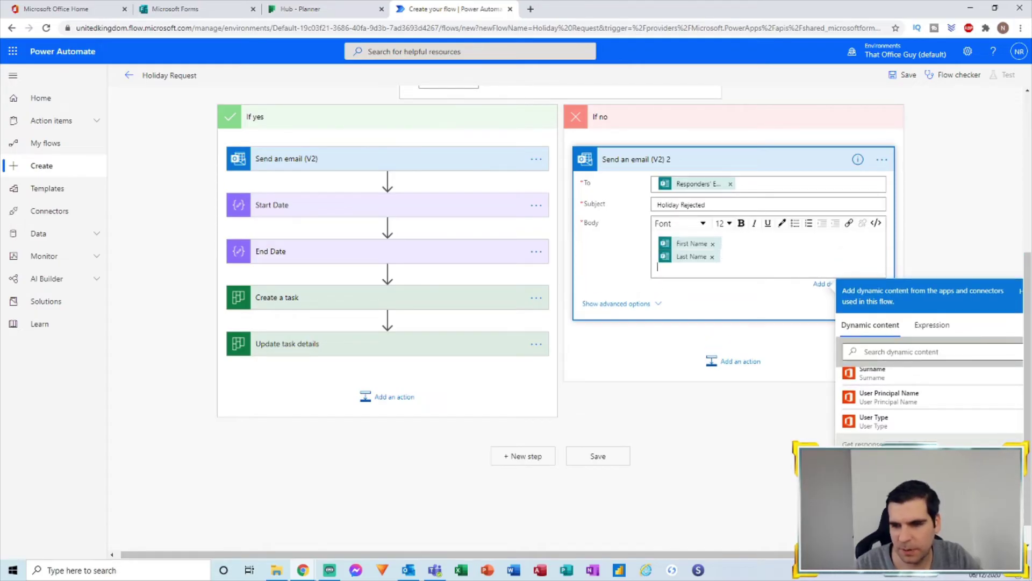
{"action": "left_click", "coordinate": [887, 503]}
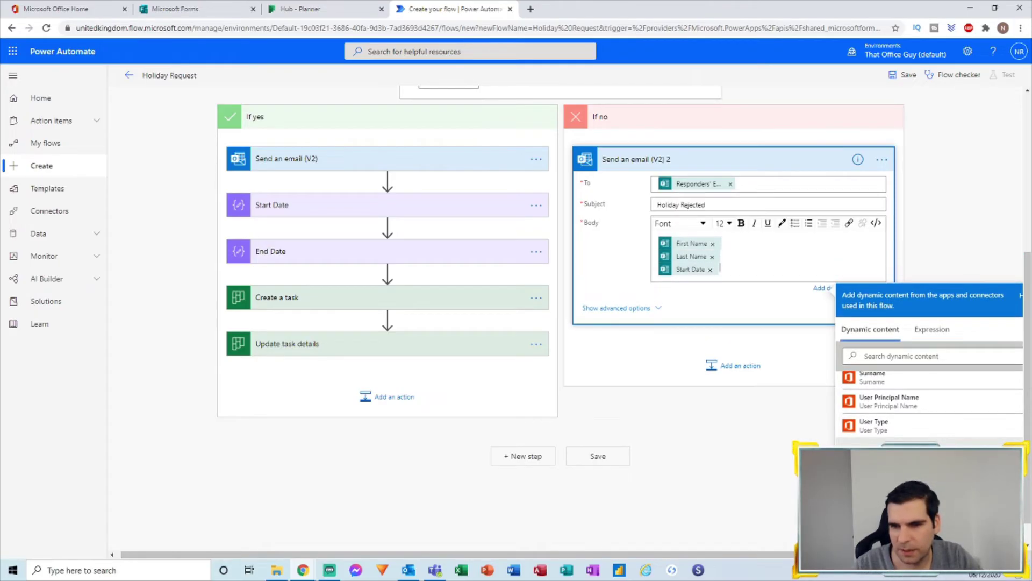
{"action": "left_click", "coordinate": [887, 511]}
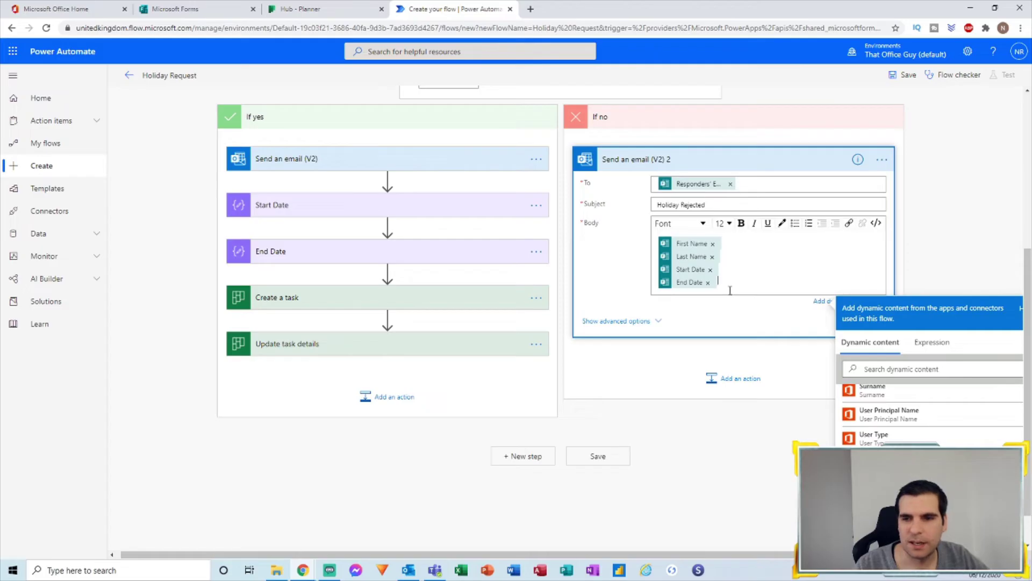
{"action": "key", "text": "Return"}
- Browse the Dynamic content list below the email body
{"action": "scroll", "coordinate": [886, 431], "scroll_direction": "up", "scroll_amount": 3}
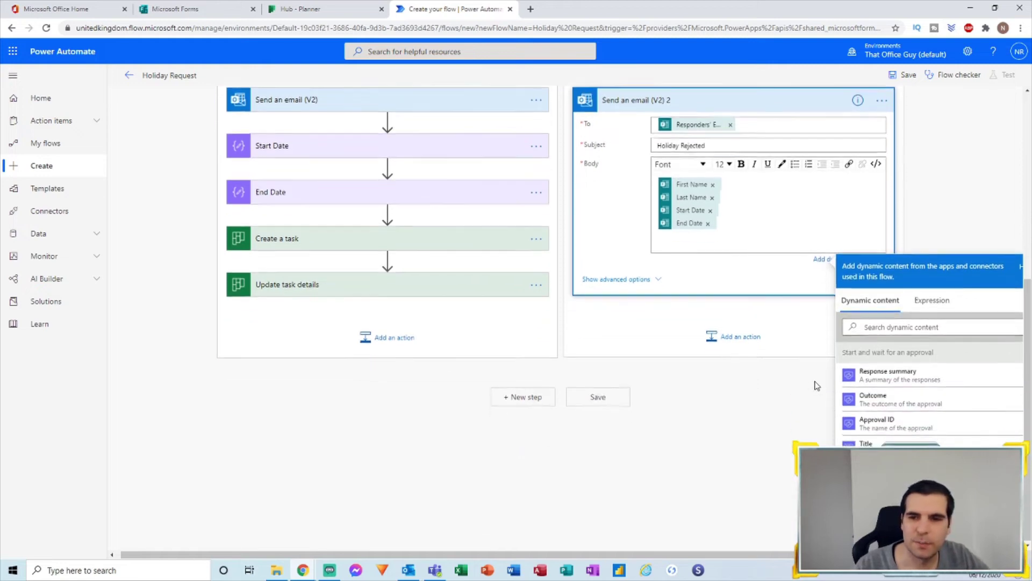
{"action": "scroll", "coordinate": [813, 385], "scroll_direction": "down", "scroll_amount": 1}
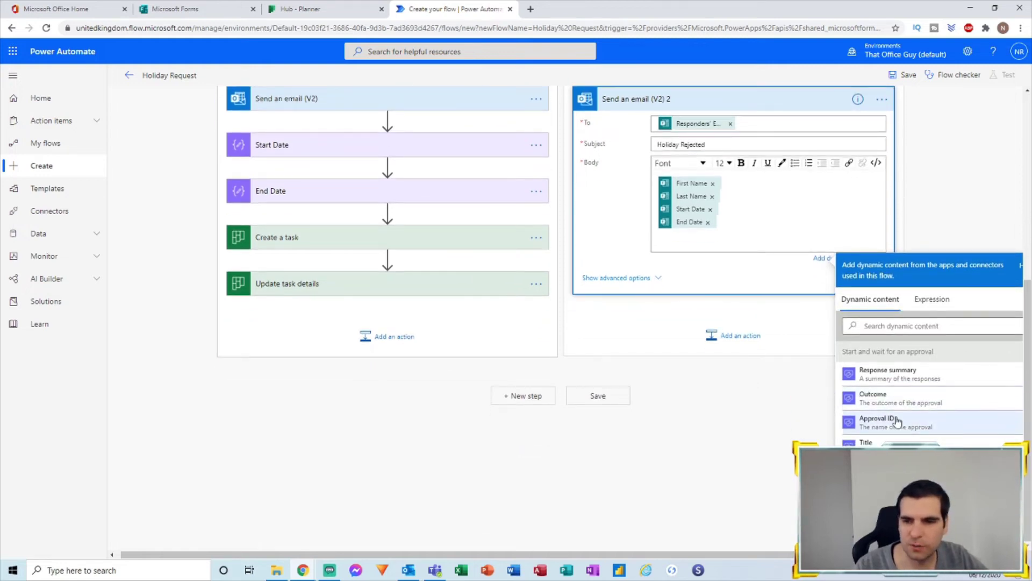
{"action": "scroll", "coordinate": [911, 392], "scroll_direction": "down", "scroll_amount": 5}
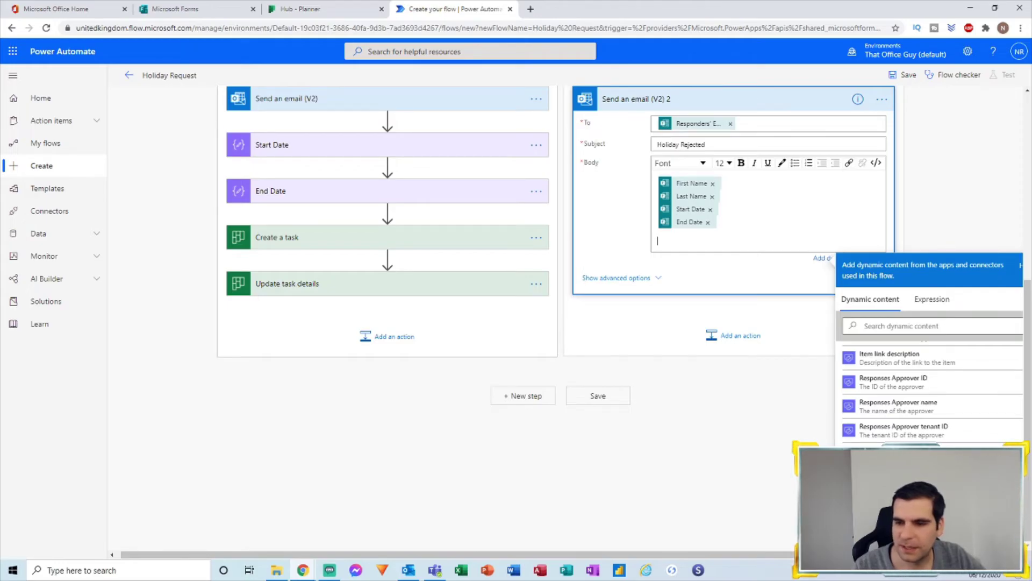
{"action": "scroll", "coordinate": [930, 392], "scroll_direction": "up", "scroll_amount": 5}
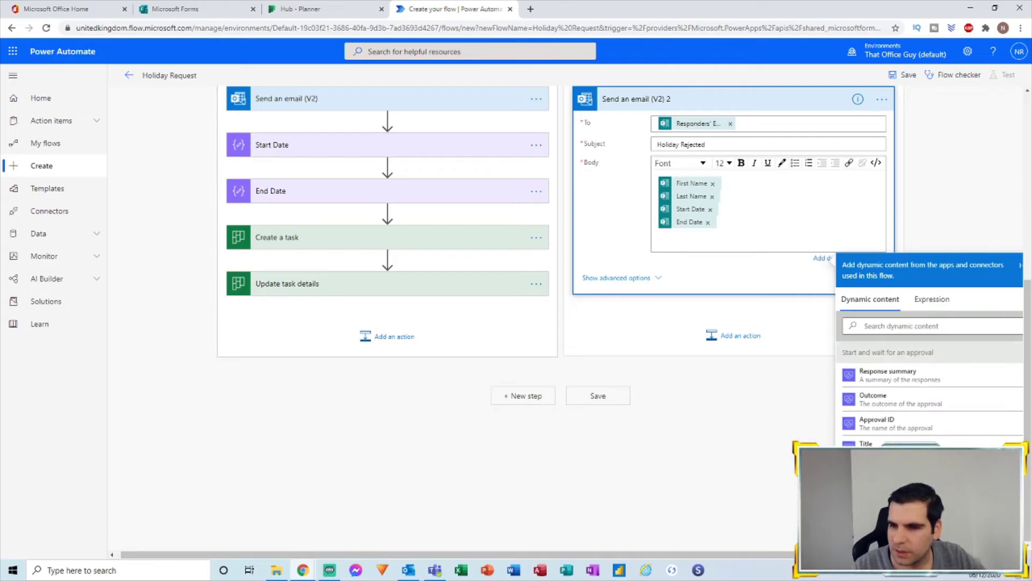
{"action": "scroll", "coordinate": [930, 393], "scroll_direction": "down", "scroll_amount": 3}
- Remove the Responses Comments token from the rejection email body
{"action": "left_click", "coordinate": [771, 381]}
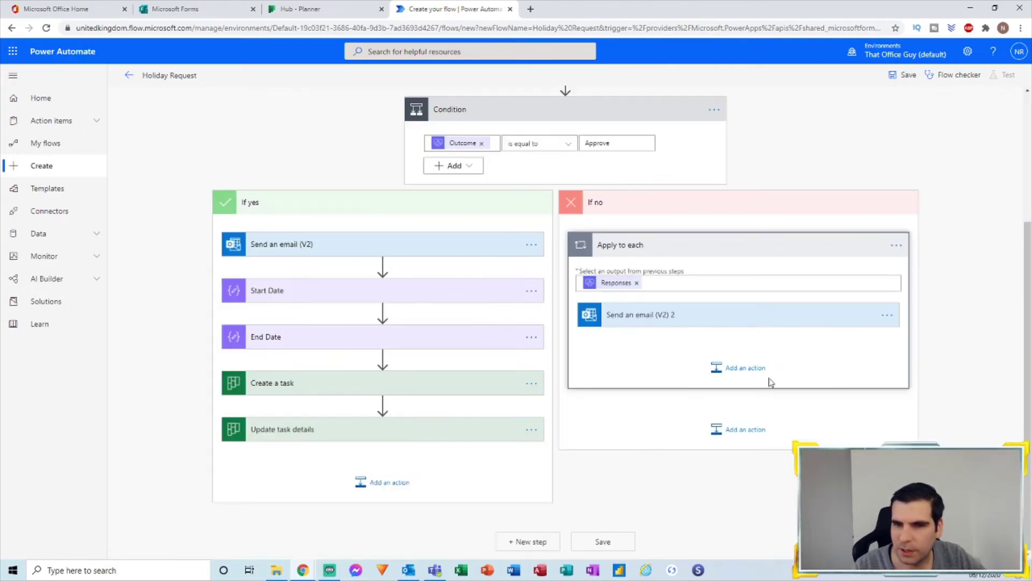
{"action": "left_click", "coordinate": [638, 283]}
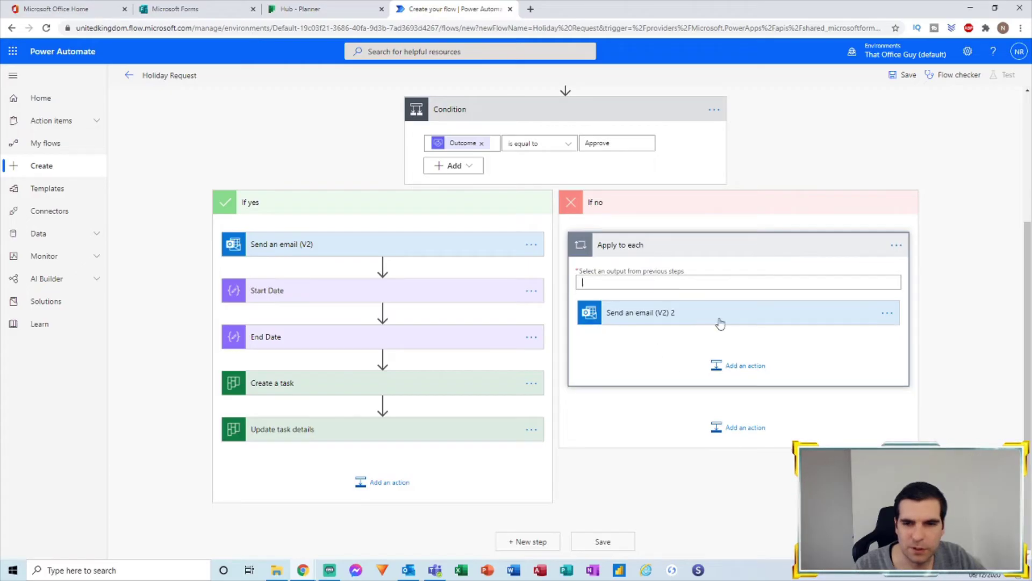
{"action": "left_click", "coordinate": [718, 322]}
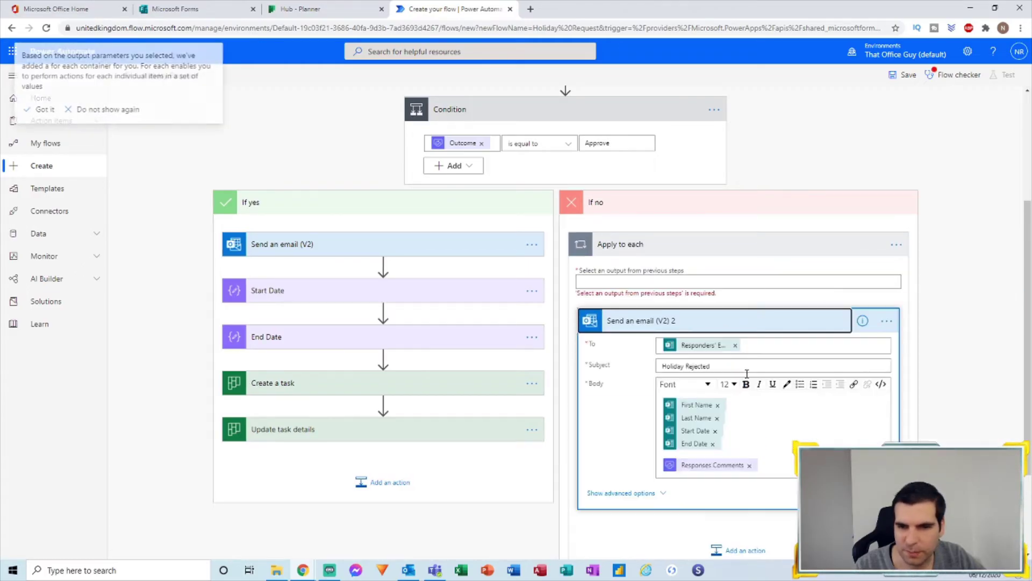
{"action": "left_click", "coordinate": [749, 465]}
- Drag the rejection email out of Apply to each, then delete the loop
{"action": "left_click_drag", "start_coordinate": [707, 323], "coordinate": [723, 416]}
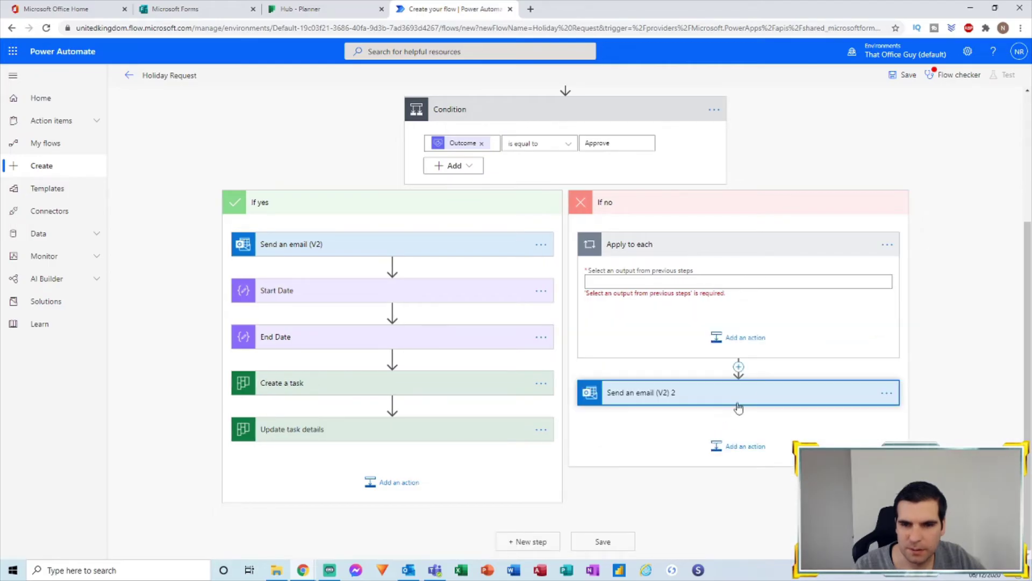
{"action": "left_click", "coordinate": [887, 245]}
{"action": "left_click", "coordinate": [931, 378]}
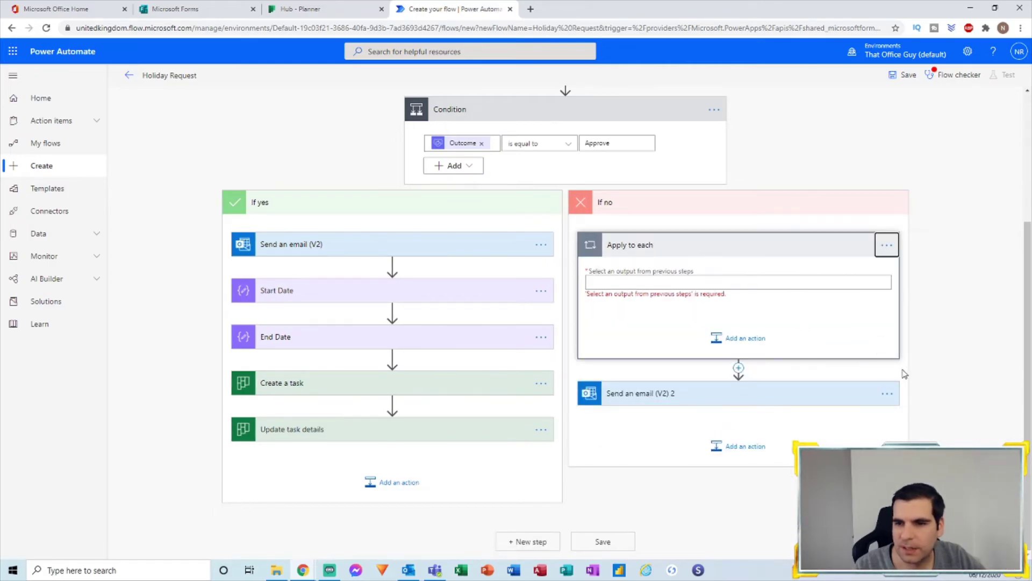
{"action": "left_click", "coordinate": [522, 324]}
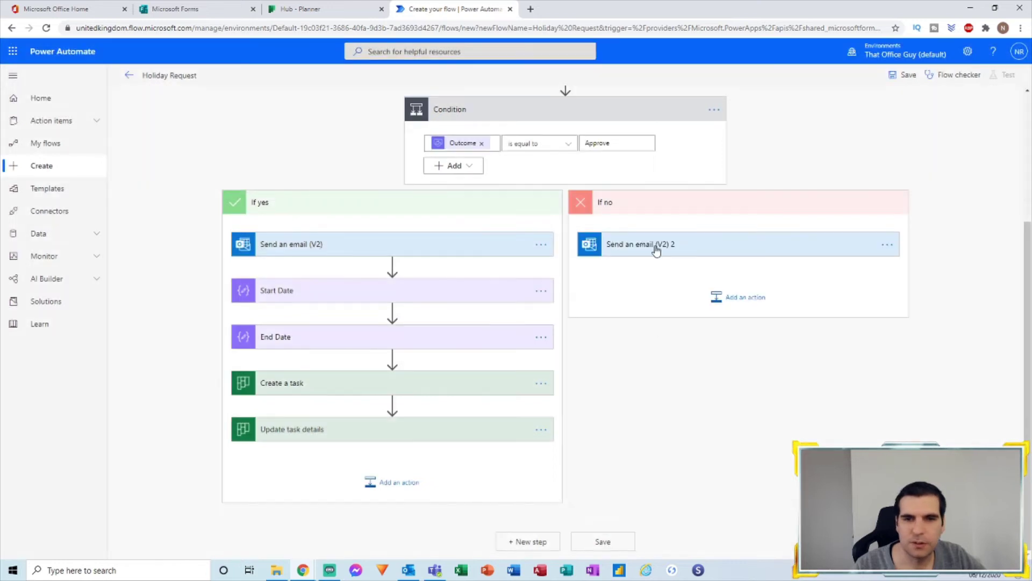
{"action": "left_click", "coordinate": [701, 252]}
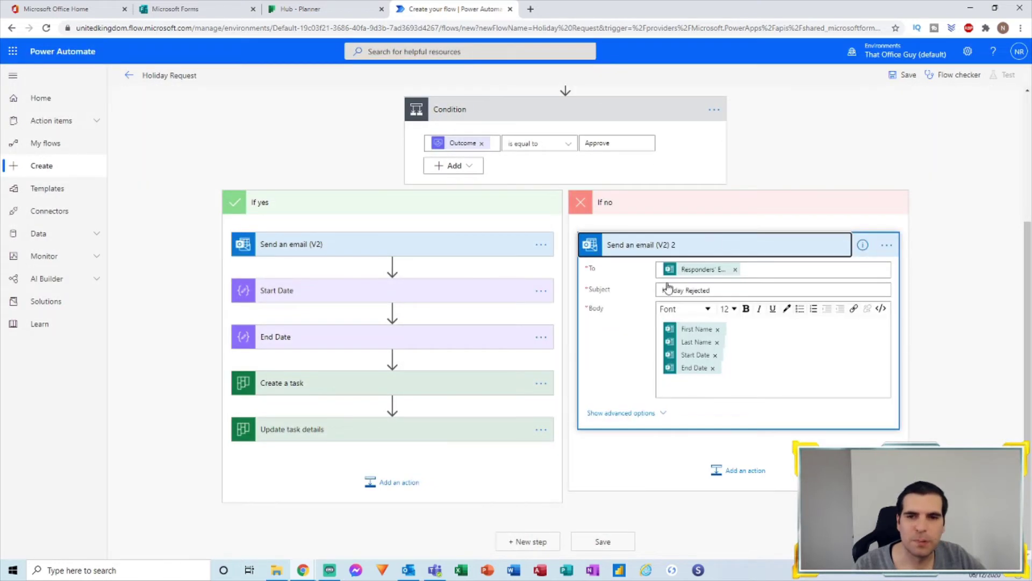
{"action": "left_click", "coordinate": [707, 249]}
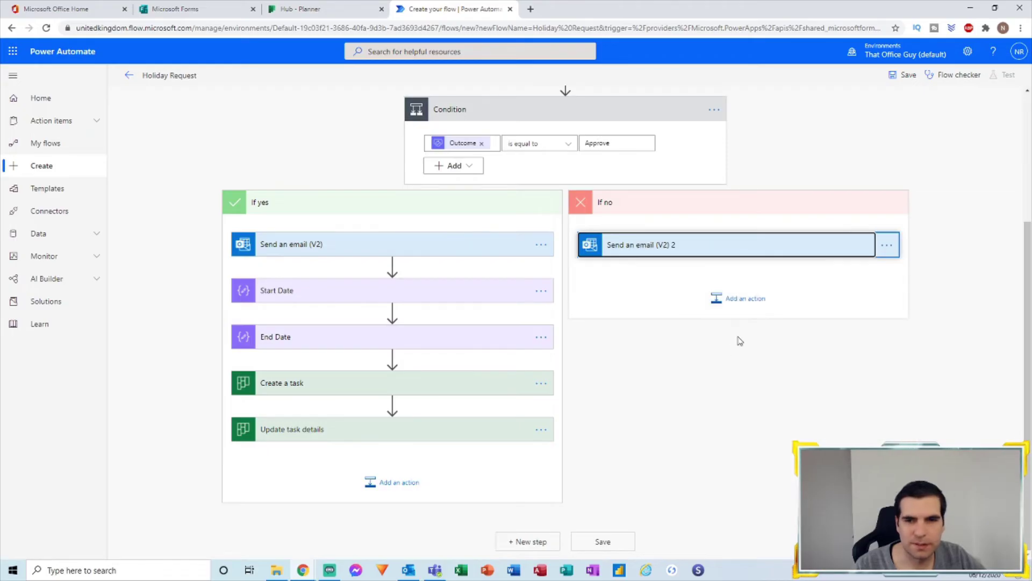
- Save the Holiday Request flow from the top toolbar
{"action": "scroll", "coordinate": [611, 346], "scroll_direction": "up", "scroll_amount": 3}
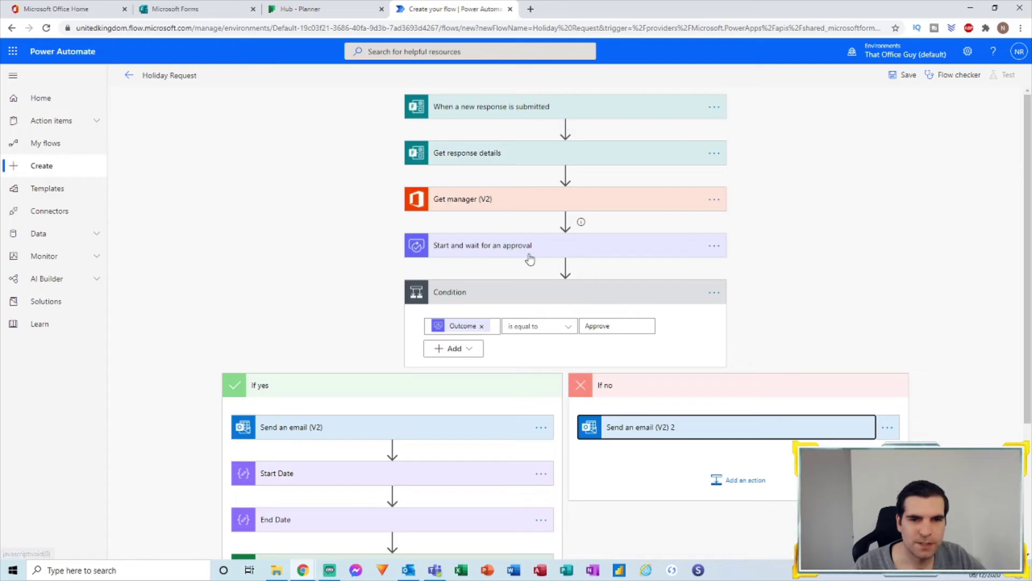
{"action": "scroll", "coordinate": [530, 260], "scroll_direction": "down", "scroll_amount": 3}
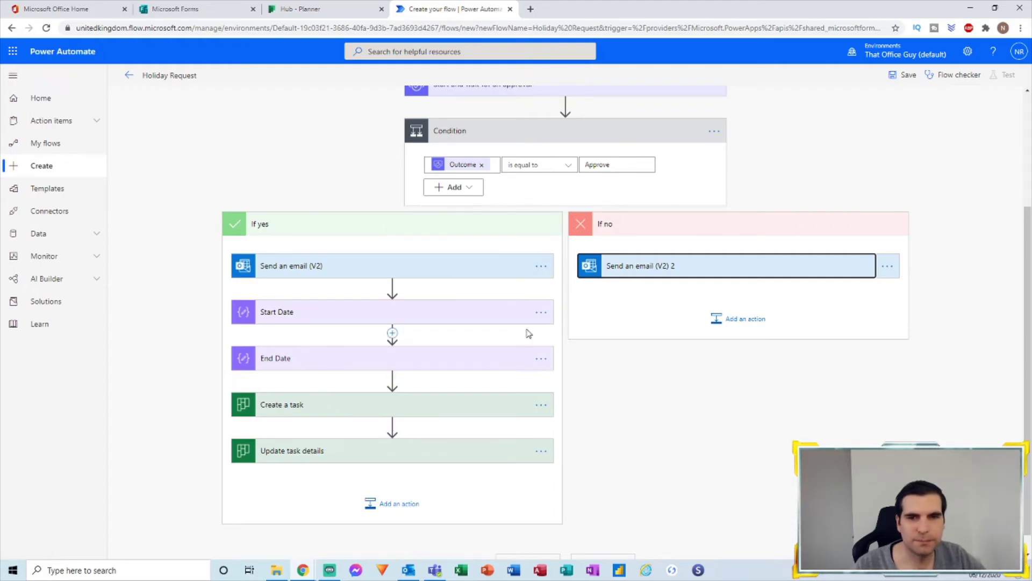
{"action": "scroll", "coordinate": [539, 350], "scroll_direction": "up", "scroll_amount": 2}
{"action": "scroll", "coordinate": [539, 350], "scroll_direction": "up", "scroll_amount": 1}
{"action": "left_click", "coordinate": [904, 75]}
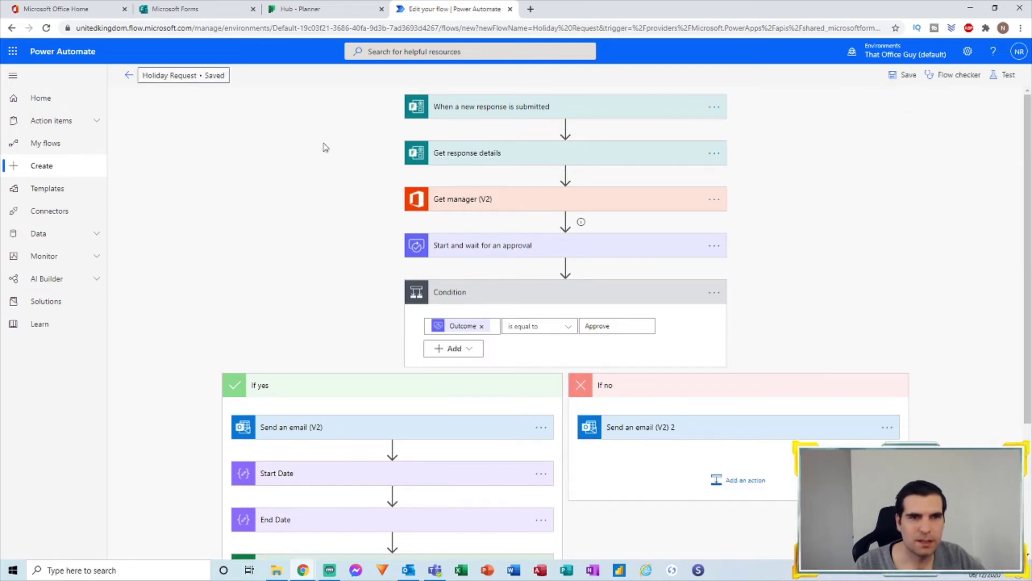
- Start another Holiday Request response in Teams and enter the requester's first and last name
{"action": "left_click", "coordinate": [223, 12]}
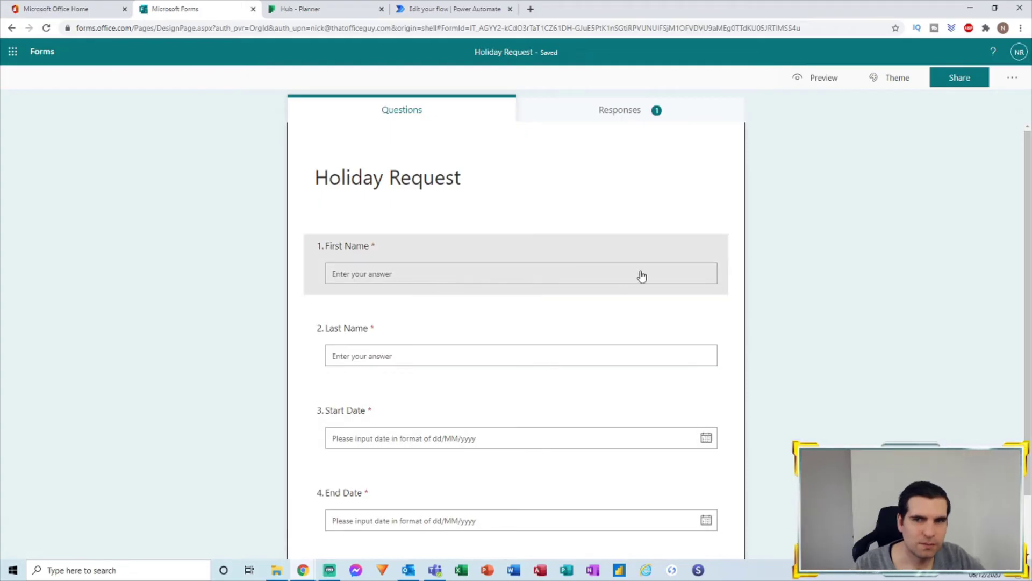
{"action": "left_click", "coordinate": [435, 571]}
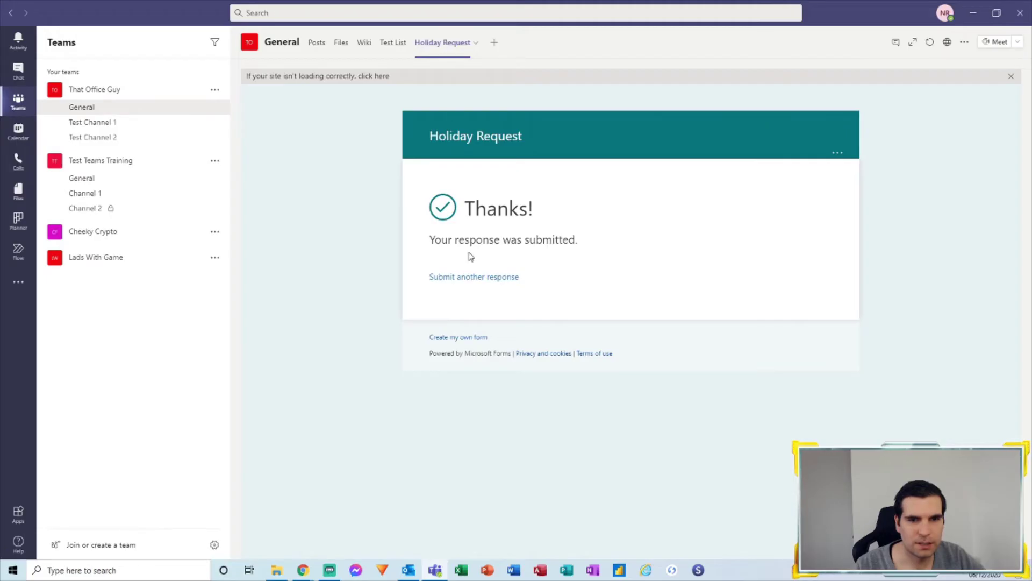
{"action": "left_click", "coordinate": [468, 277]}
{"action": "scroll", "coordinate": [506, 366], "scroll_direction": "down", "scroll_amount": 2}
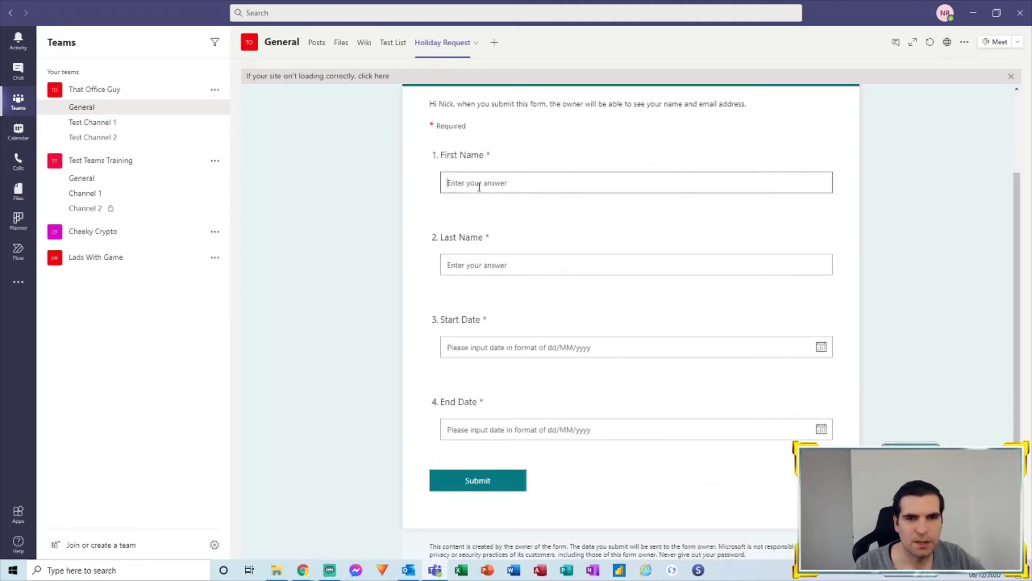
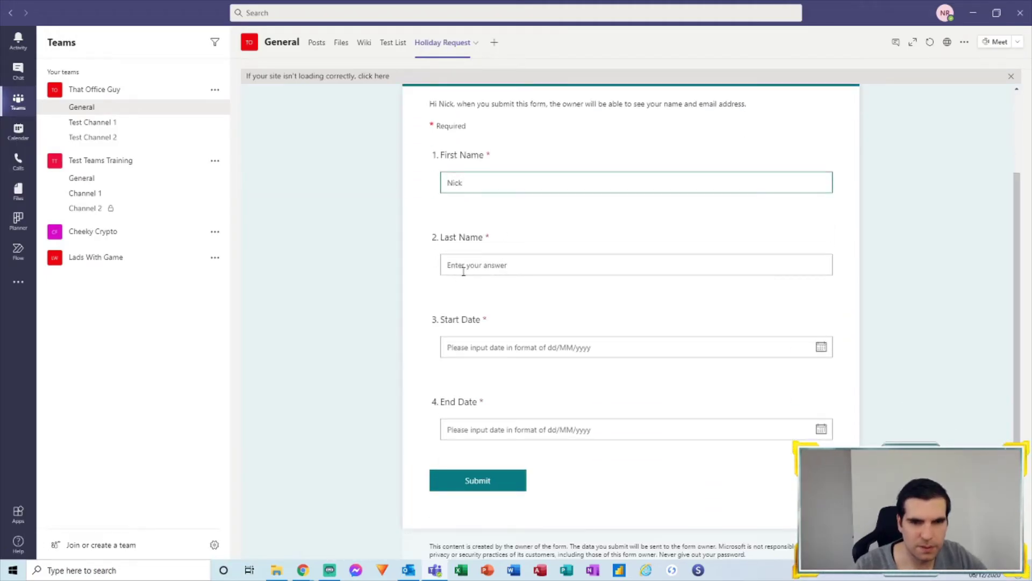
{"action": "left_click", "coordinate": [463, 271]}
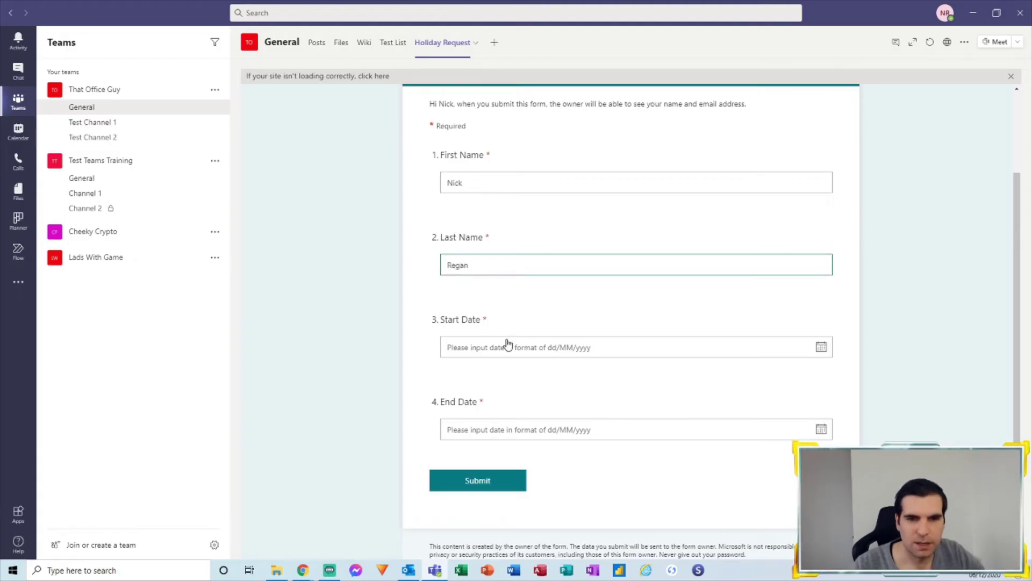
- Pick 06/12/2020 as start date and 07/12/2020 as end date, then submit
{"action": "left_click", "coordinate": [821, 347]}
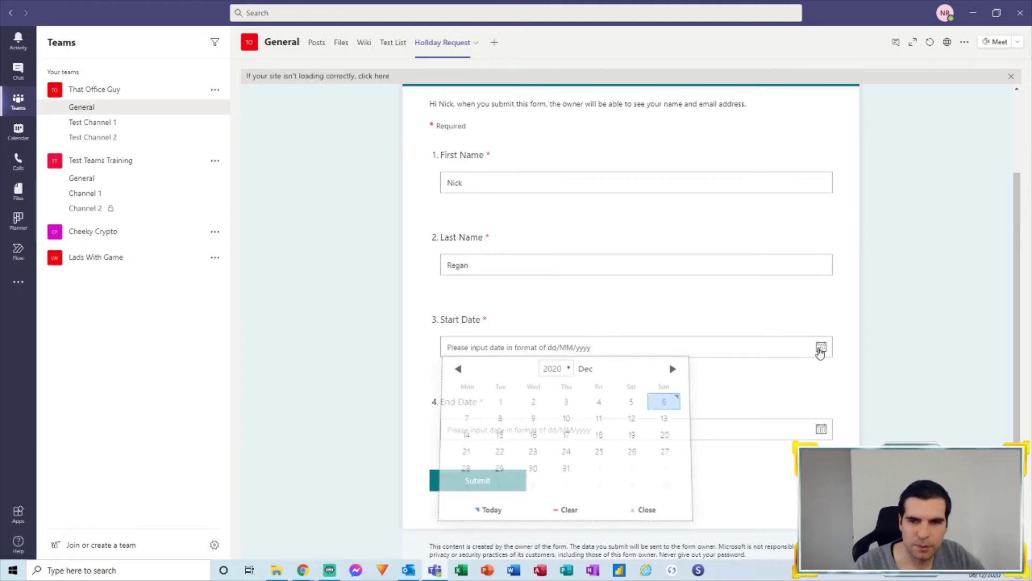
{"action": "left_click", "coordinate": [652, 403]}
{"action": "left_click", "coordinate": [821, 429]}
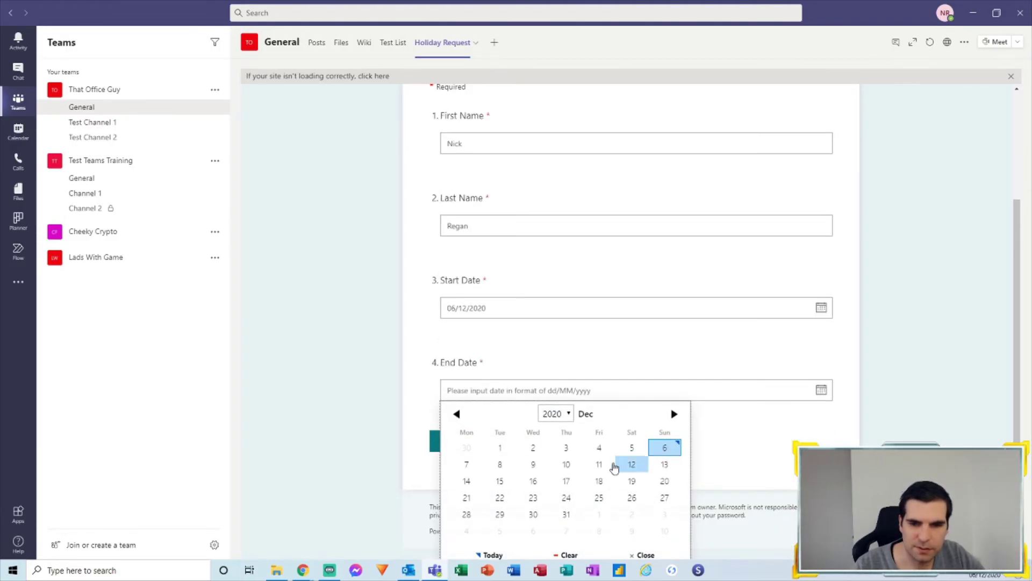
{"action": "left_click", "coordinate": [467, 464]}
{"action": "left_click", "coordinate": [472, 450]}
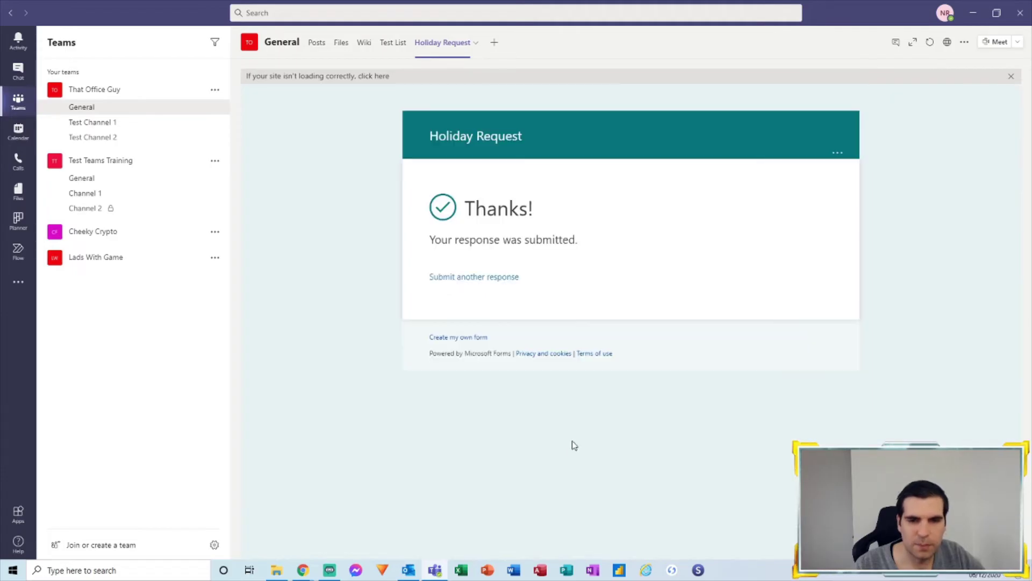
{"action": "left_click", "coordinate": [437, 572]}
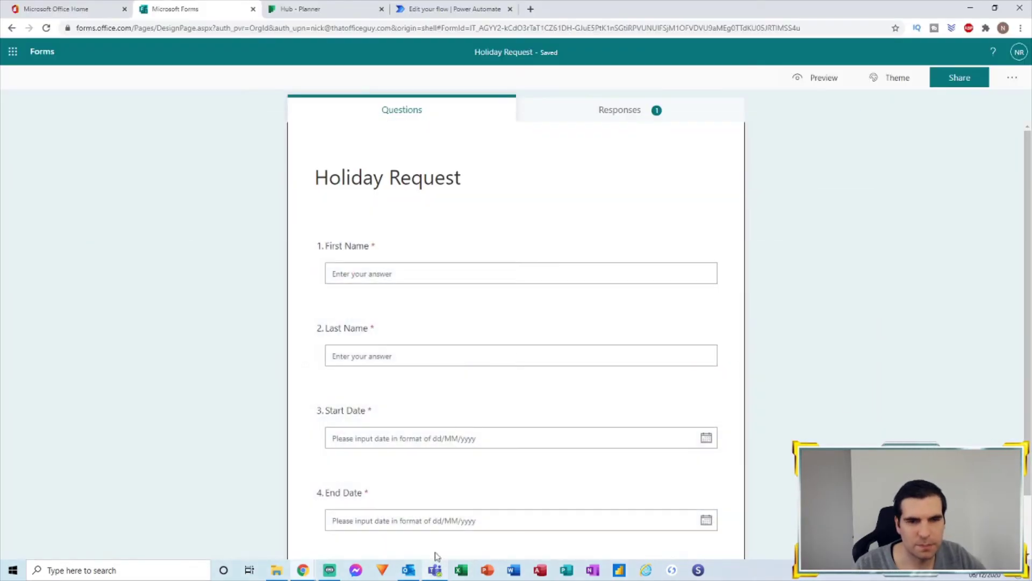
- Check the flow's details page run history, then reopen the Holiday Request flow for editing
{"action": "left_click", "coordinate": [428, 8]}
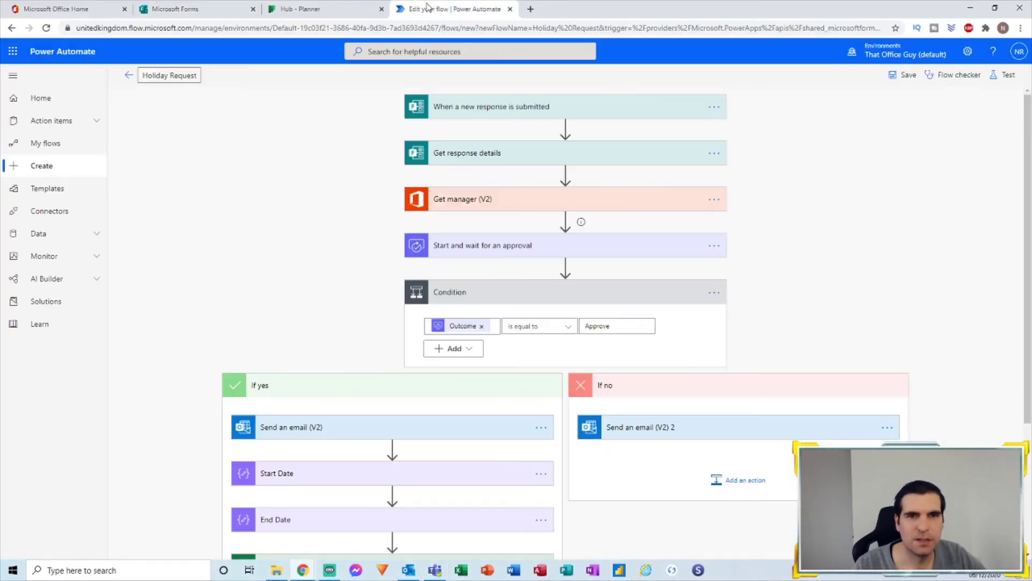
{"action": "left_click", "coordinate": [129, 77]}
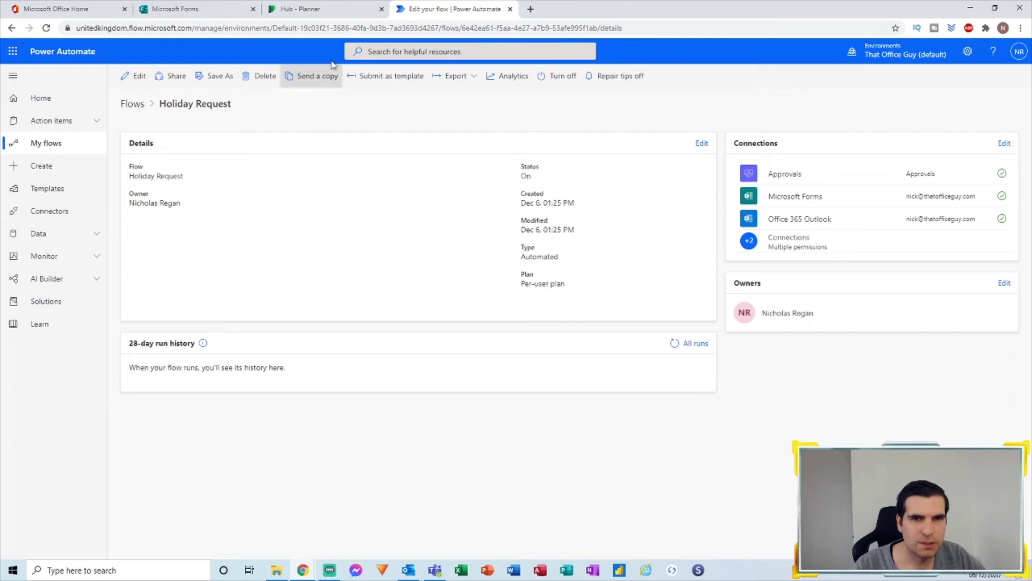
{"action": "left_click", "coordinate": [46, 27]}
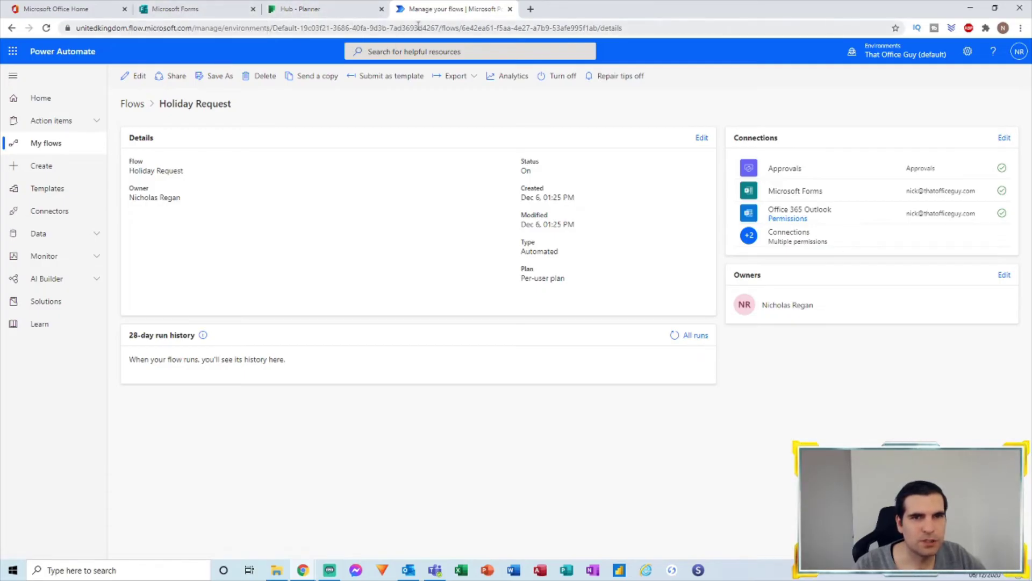
{"action": "left_click", "coordinate": [138, 75]}
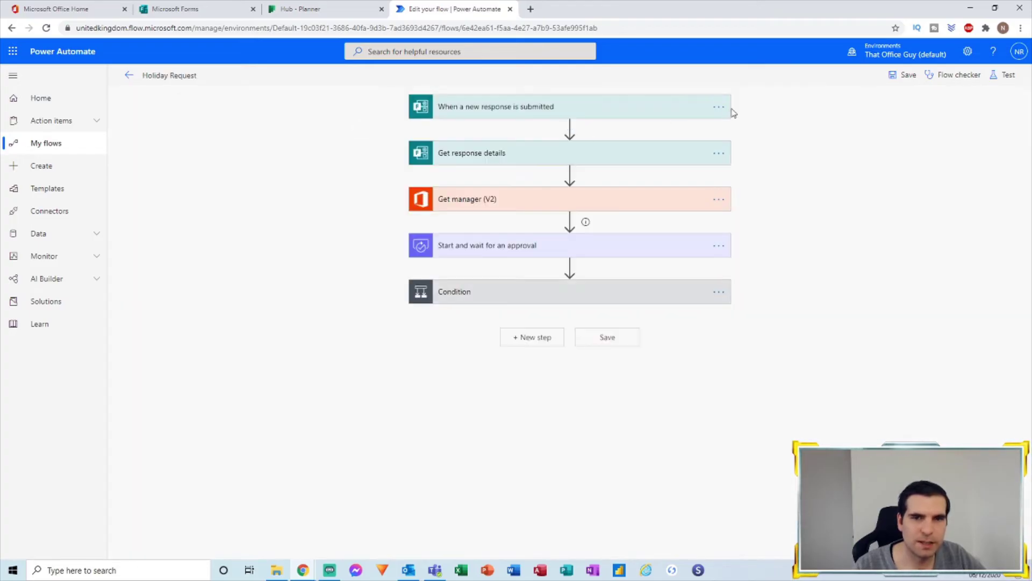
- Peek at the form trigger's code and select its form_id value
{"action": "left_click", "coordinate": [719, 107]}
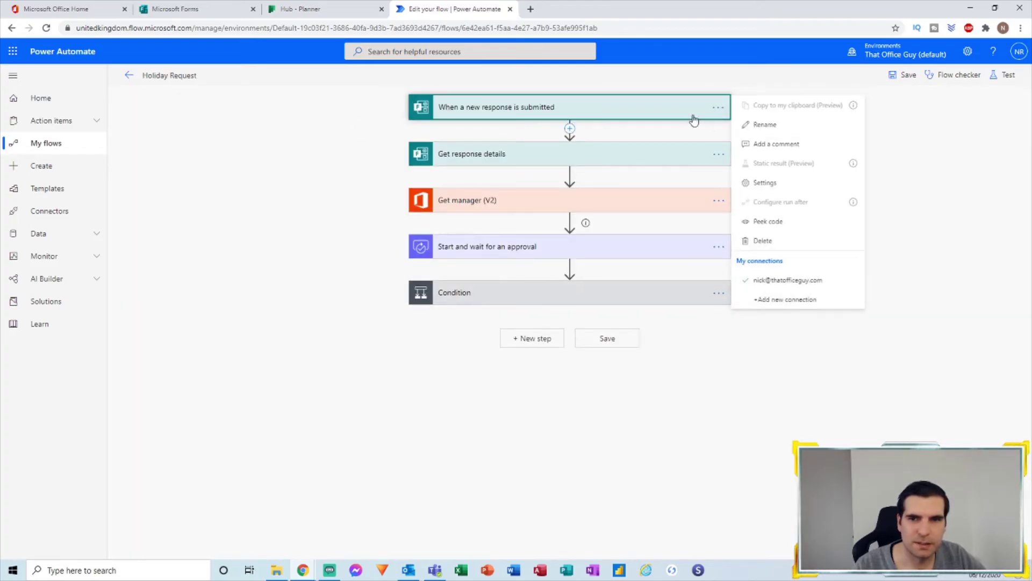
{"action": "left_click", "coordinate": [644, 111]}
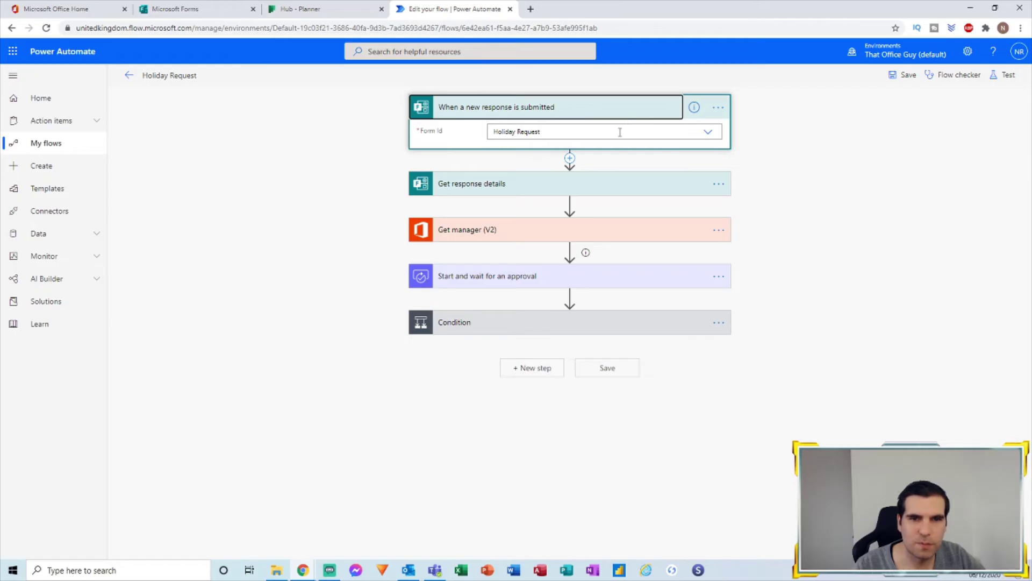
{"action": "left_click", "coordinate": [708, 132]}
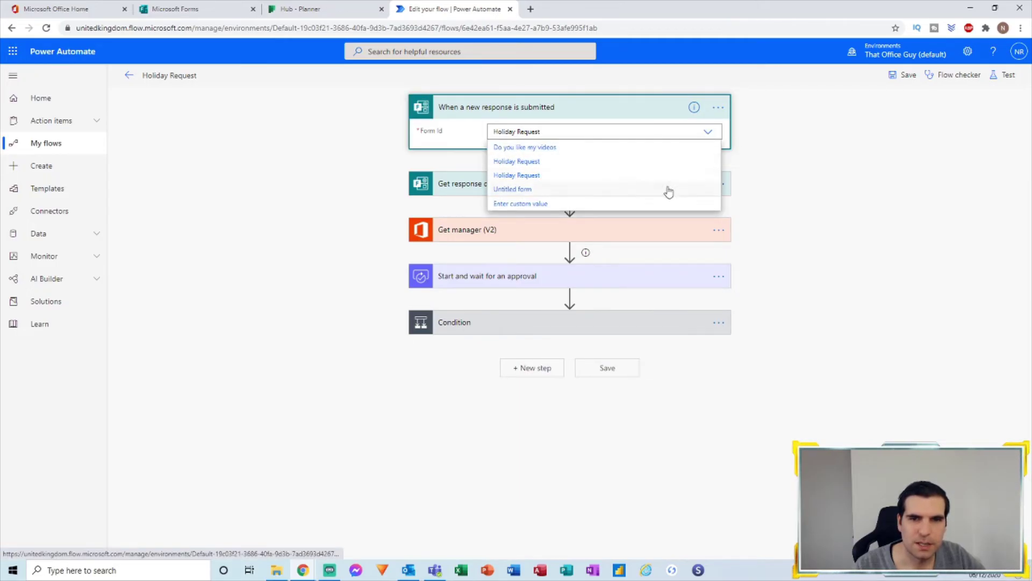
{"action": "left_click", "coordinate": [718, 108]}
{"action": "left_click", "coordinate": [769, 222]}
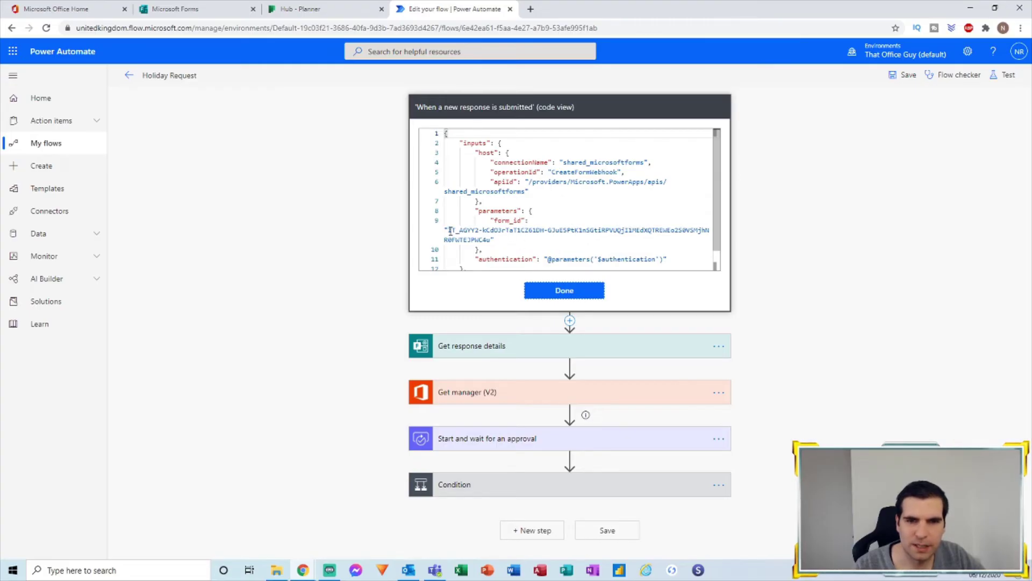
{"action": "left_click_drag", "start_coordinate": [492, 240], "coordinate": [451, 230]}
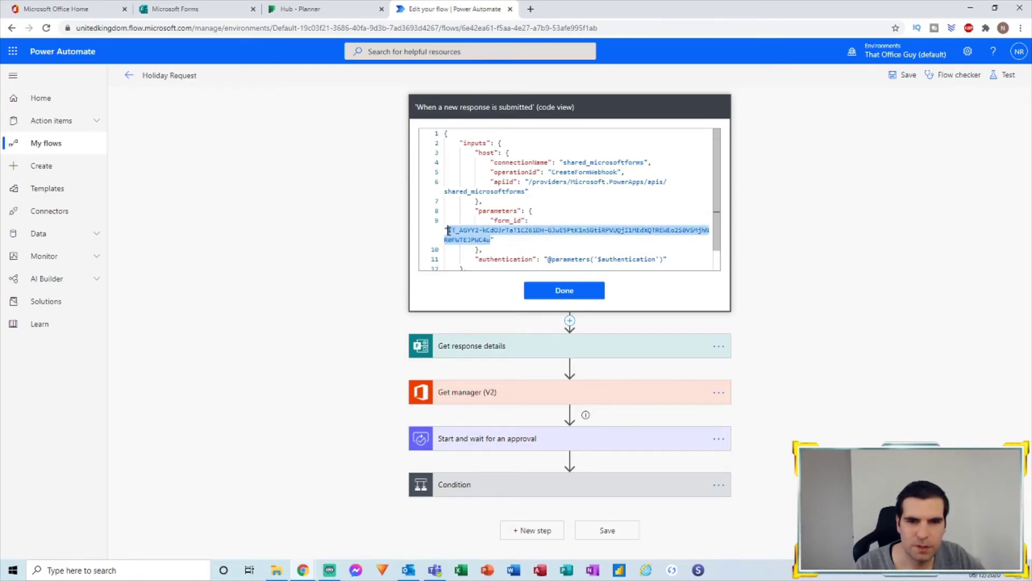
{"action": "left_click", "coordinate": [178, 9]}
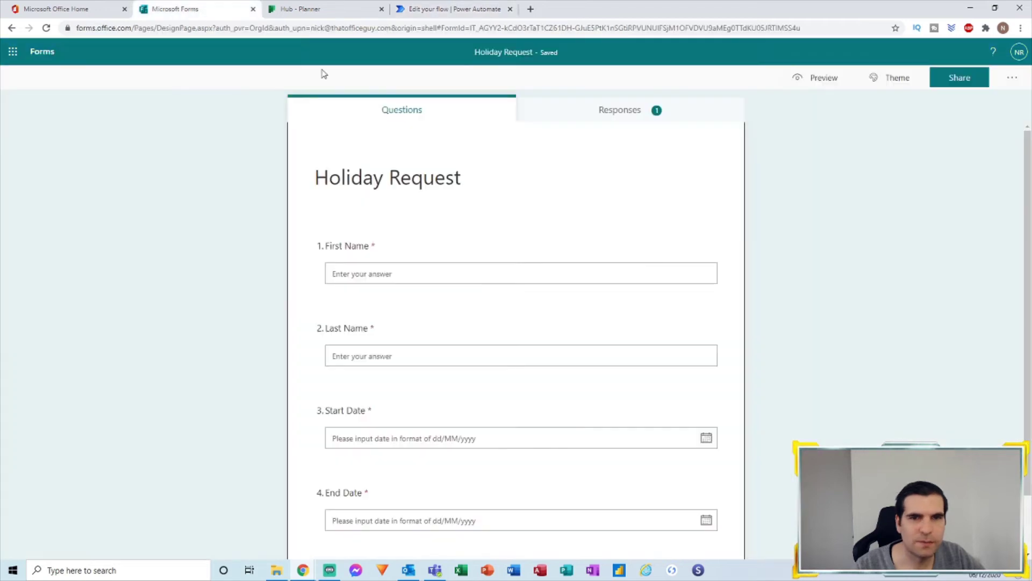
- Copy the Holiday Request form's sharing link and go back to the trigger code
{"action": "left_click", "coordinate": [968, 78]}
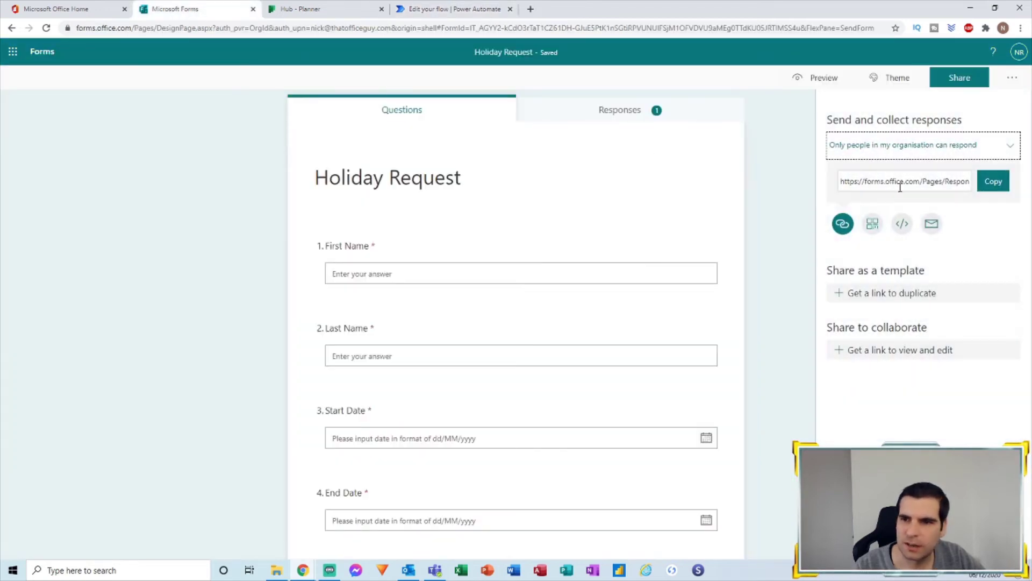
{"action": "left_click", "coordinate": [1007, 193]}
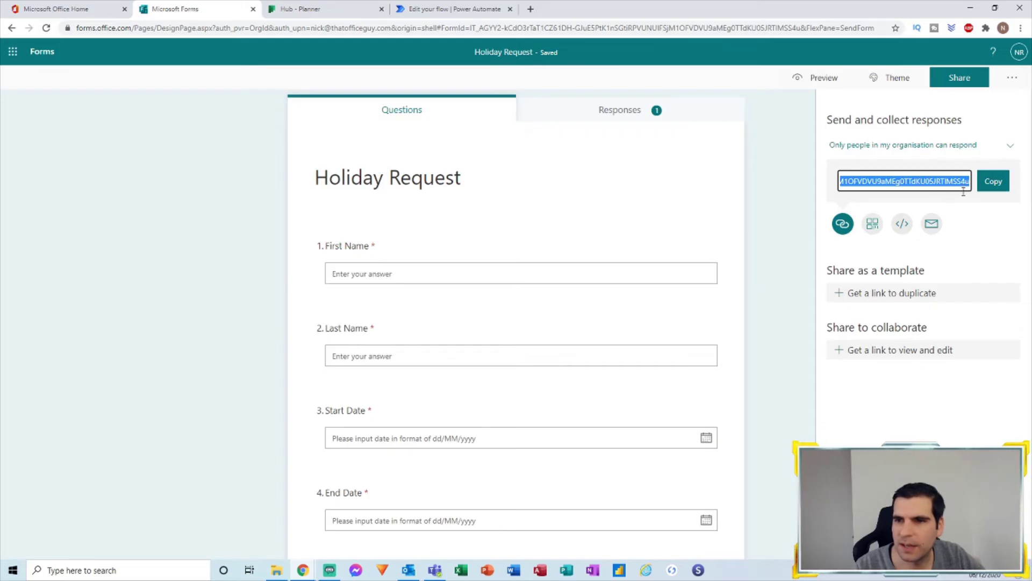
{"action": "left_click", "coordinate": [451, 9]}
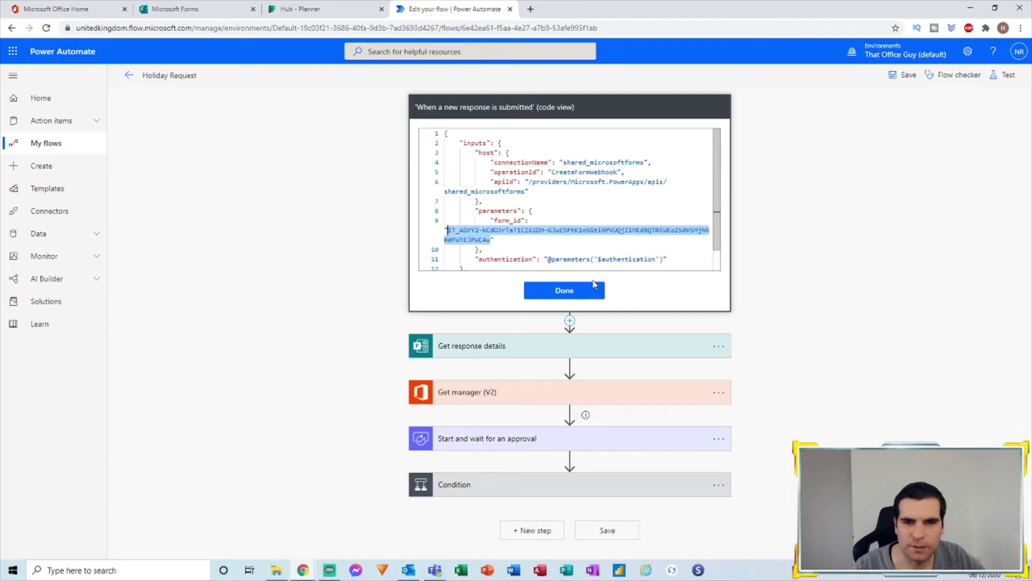
- Set the trigger's Form Id to Holiday Request and recheck its code
{"action": "left_click", "coordinate": [594, 283]}
{"action": "left_click", "coordinate": [708, 132]}
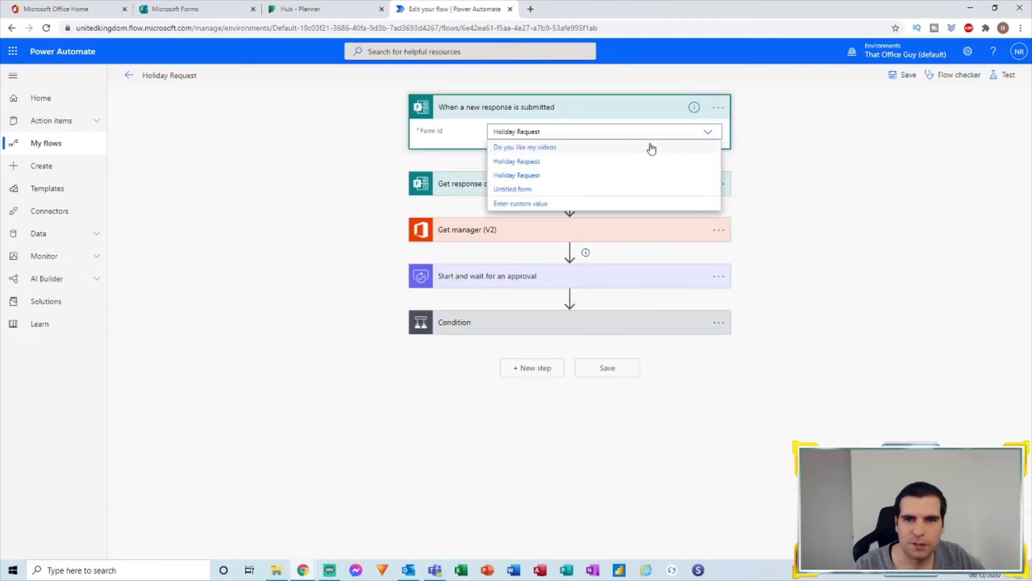
{"action": "left_click", "coordinate": [519, 167]}
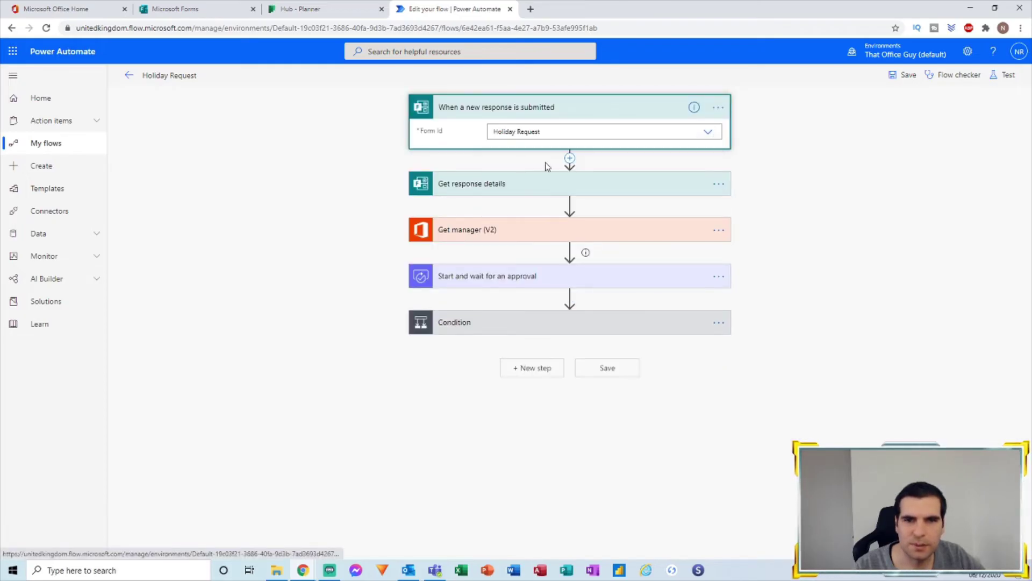
{"action": "left_click", "coordinate": [719, 107]}
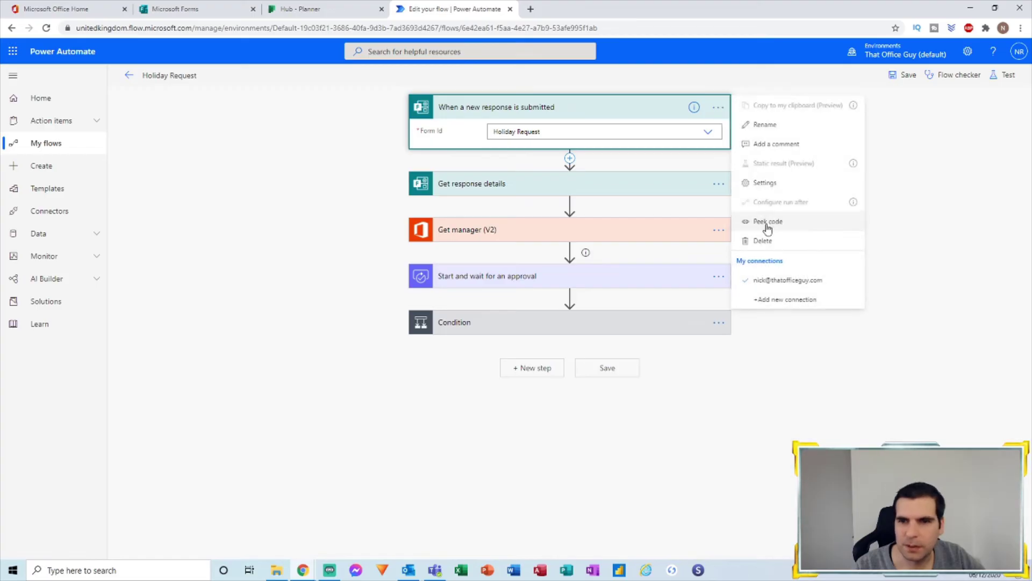
{"action": "left_click", "coordinate": [763, 222]}
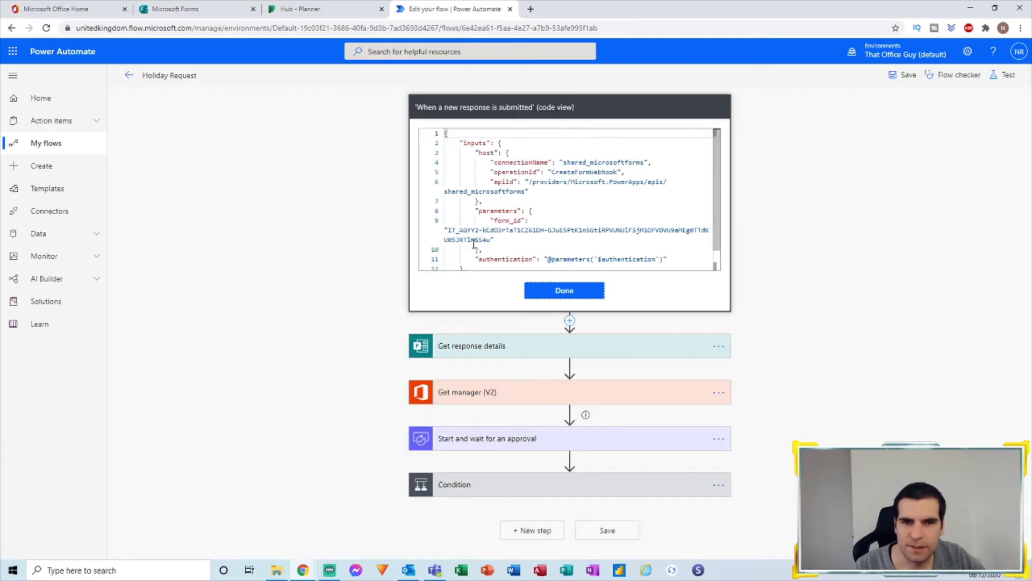
{"action": "left_click", "coordinate": [565, 291]}
- Point Get response details at the Holiday Request form, confirm its form_id, then save the flow
{"action": "left_click", "coordinate": [592, 189]}
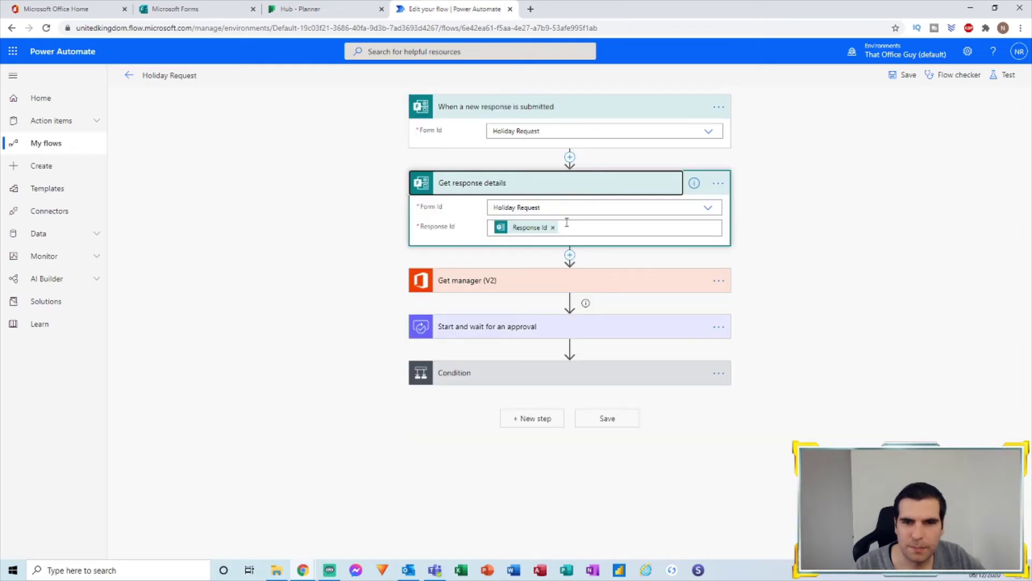
{"action": "left_click", "coordinate": [707, 209]}
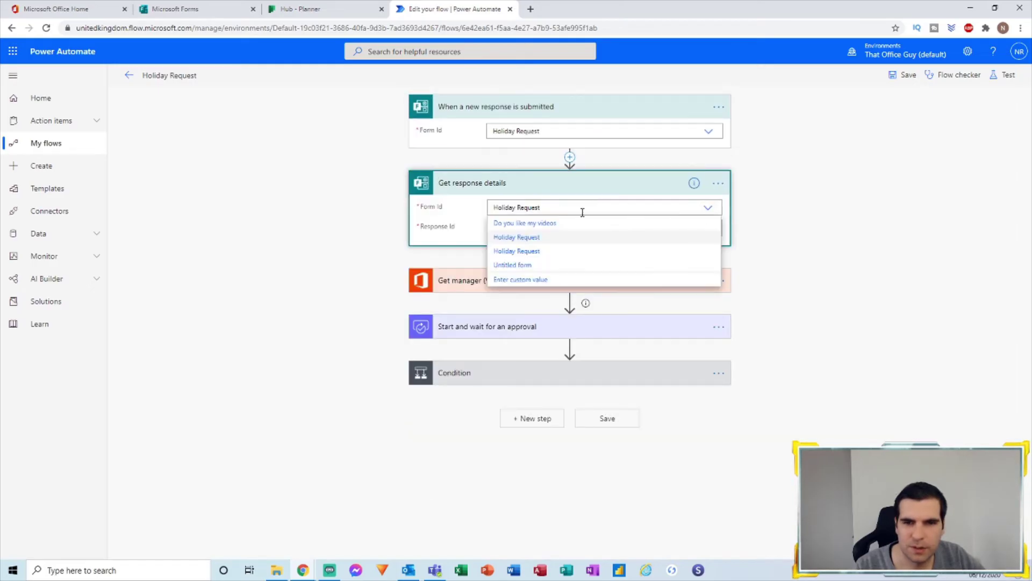
{"action": "left_click", "coordinate": [516, 237]}
{"action": "left_click", "coordinate": [718, 183]}
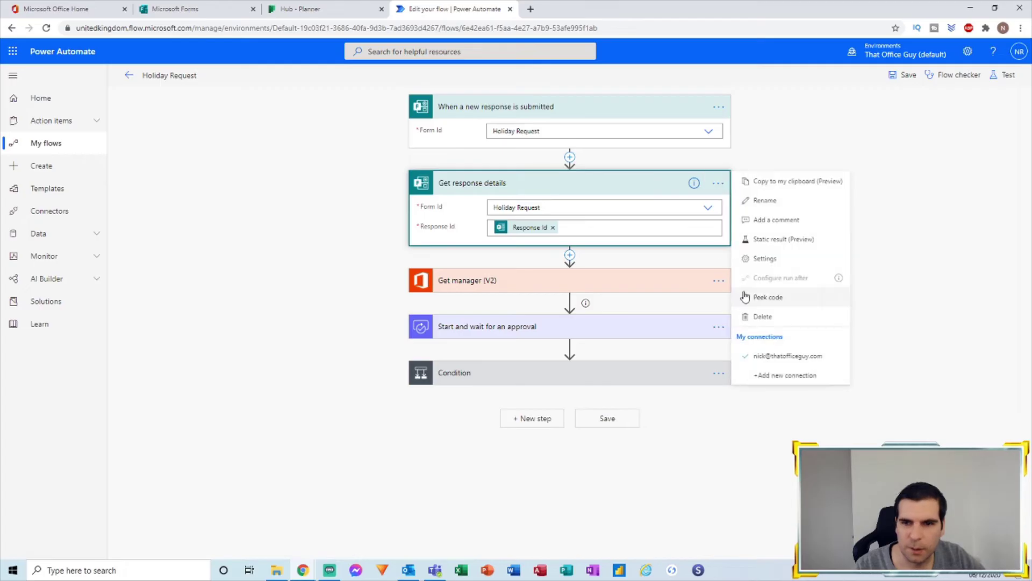
{"action": "left_click", "coordinate": [749, 296]}
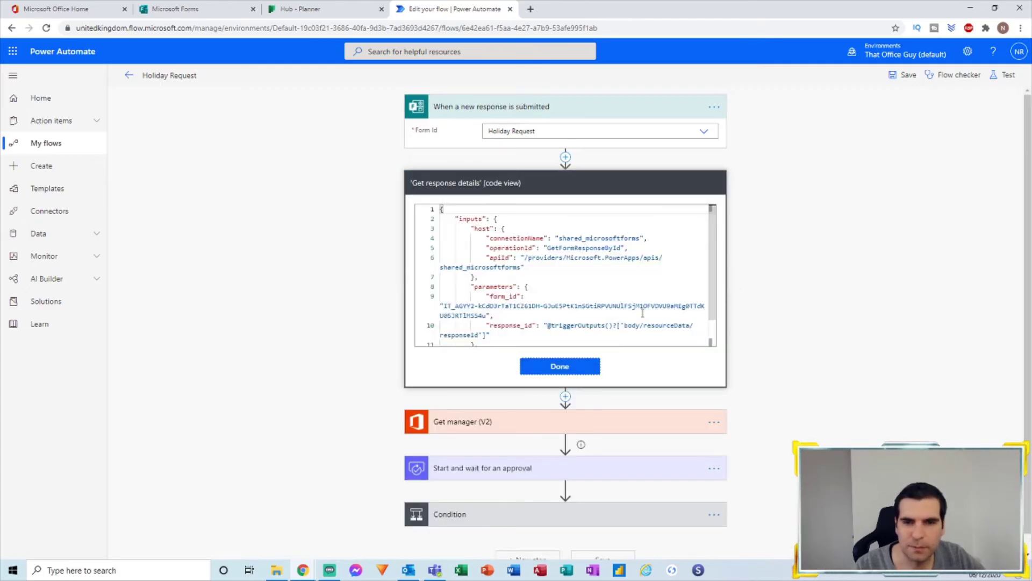
{"action": "left_click", "coordinate": [537, 368]}
{"action": "left_click", "coordinate": [527, 185]}
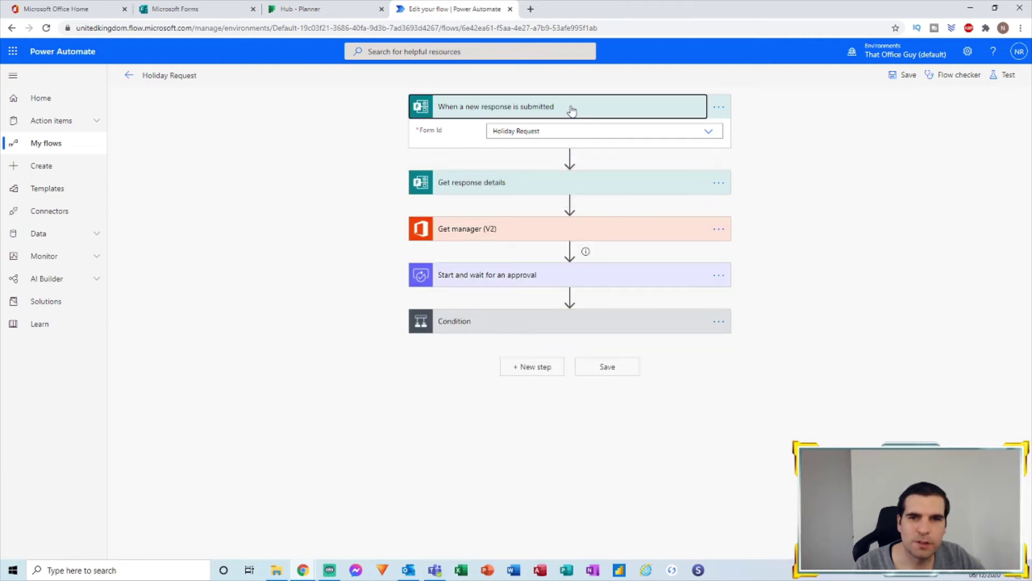
{"action": "left_click", "coordinate": [570, 107]}
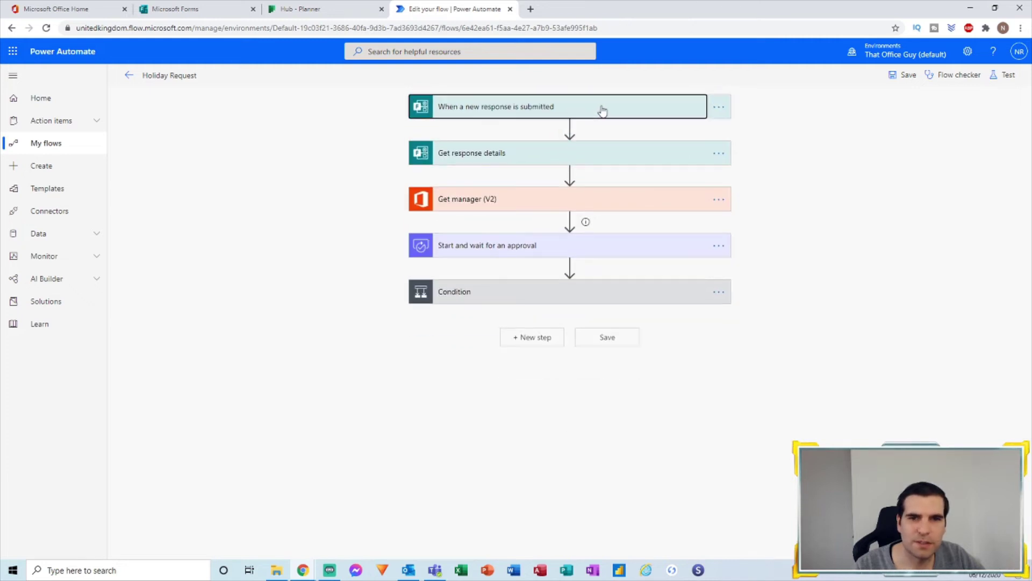
{"action": "left_click", "coordinate": [909, 76]}
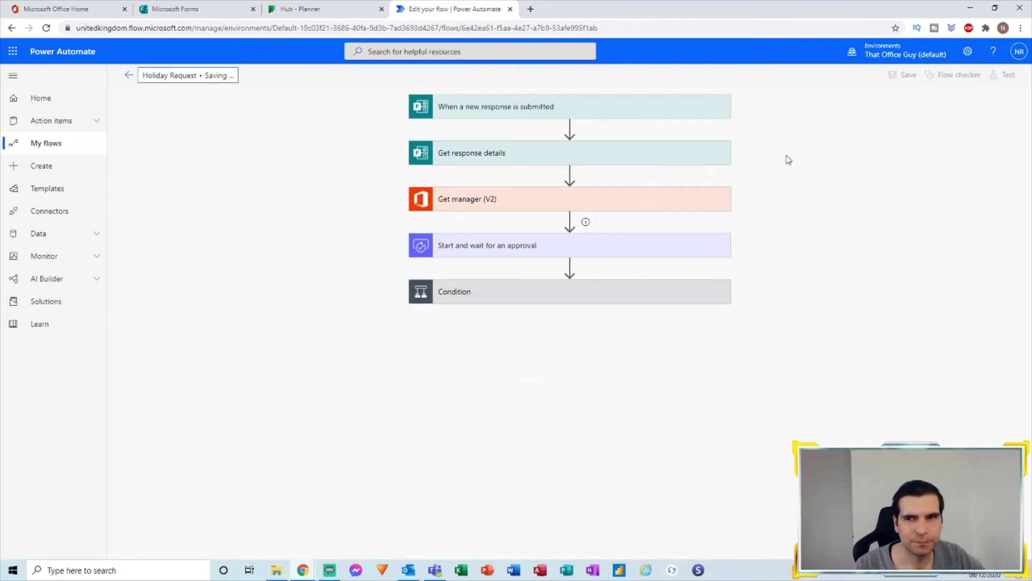
- Submit a Teams Holiday Request with the requester's name, 06/12/2020 to 07/12/2020, then return to the flow
{"action": "left_click", "coordinate": [435, 570]}
{"action": "left_click", "coordinate": [484, 277]}
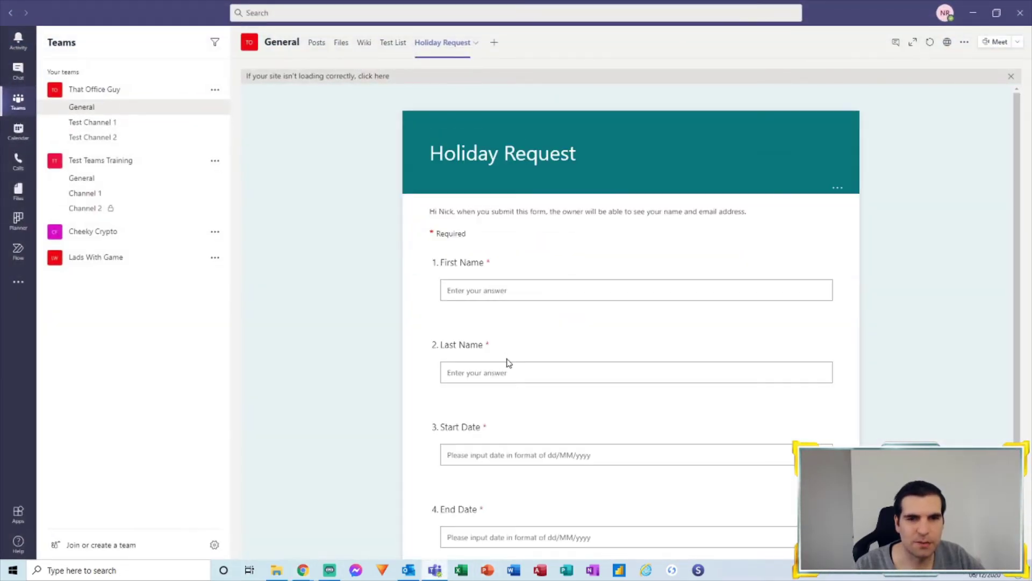
{"action": "left_click", "coordinate": [488, 291]}
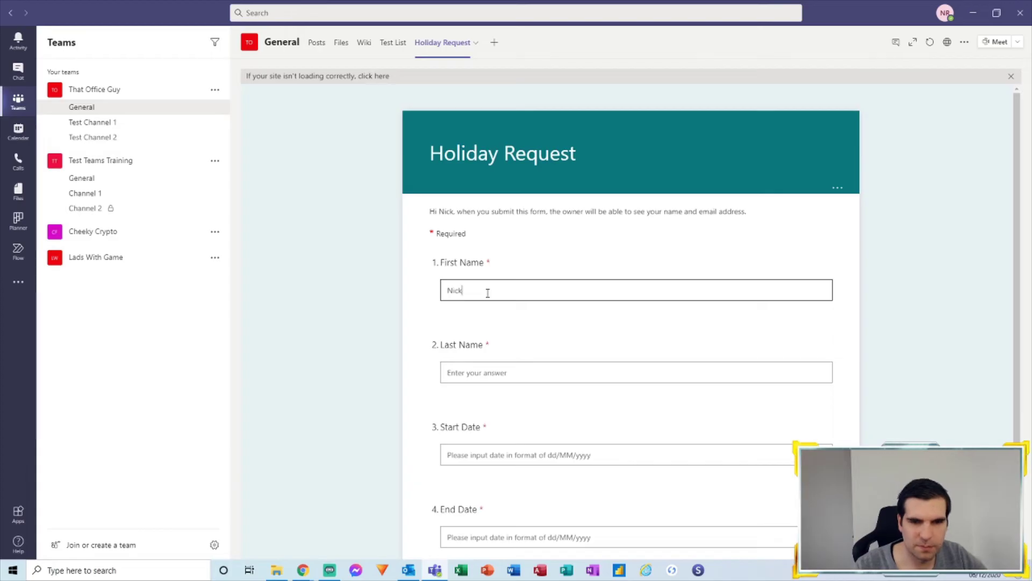
{"action": "left_click", "coordinate": [477, 373]}
{"action": "type", "text": "Regan"}
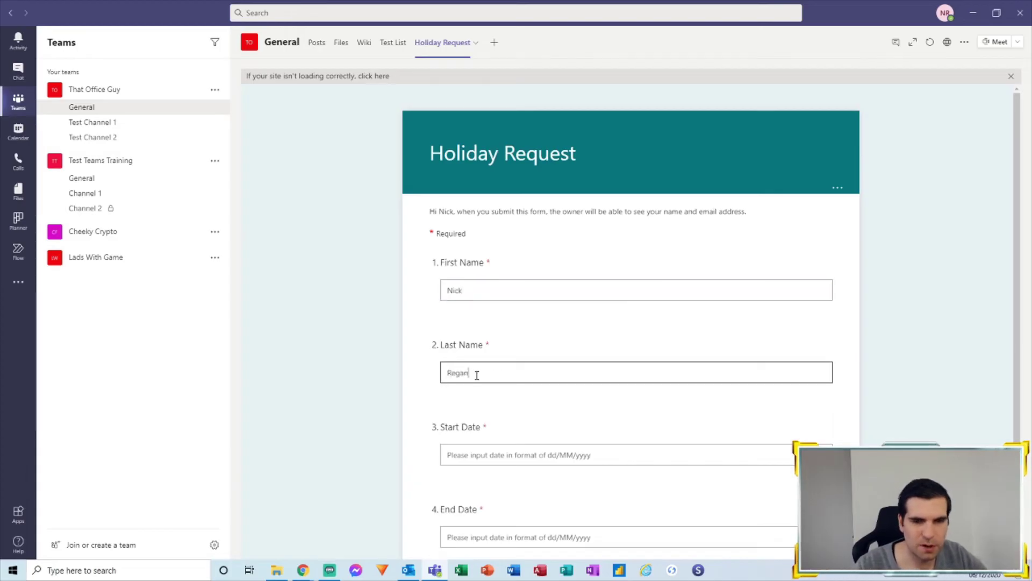
{"action": "left_click", "coordinate": [672, 451]}
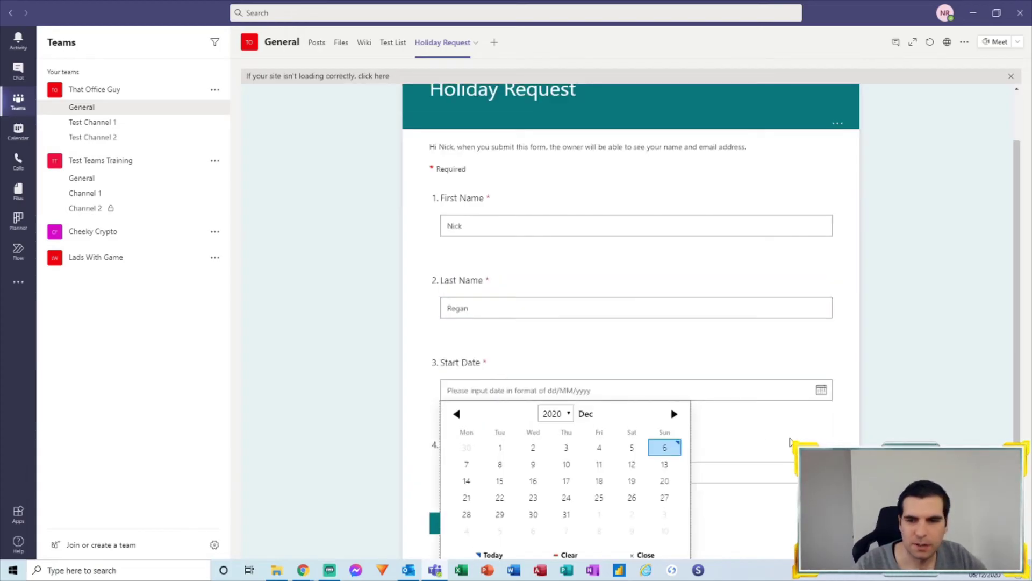
{"action": "left_click", "coordinate": [672, 450]}
{"action": "left_click", "coordinate": [473, 473]}
{"action": "left_click", "coordinate": [465, 464]}
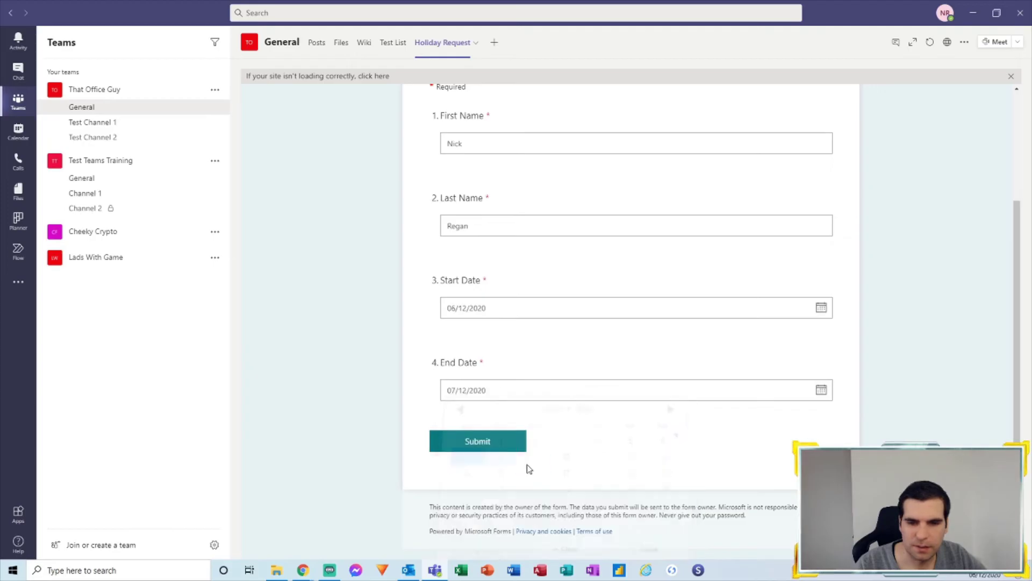
{"action": "left_click", "coordinate": [520, 449]}
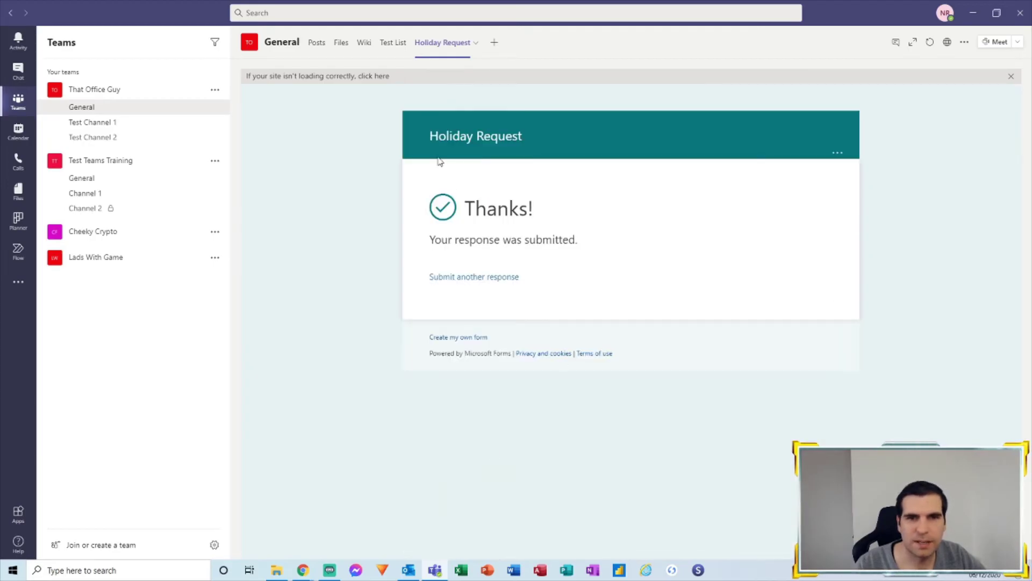
{"action": "left_click", "coordinate": [434, 570]}
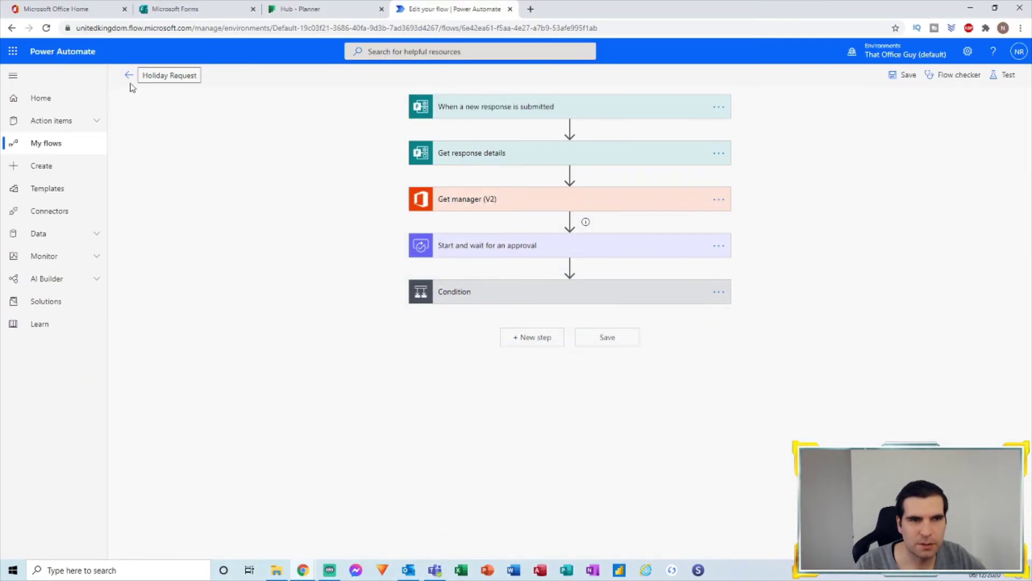
- Open the latest run, review Get manager (V2) outputs, and check the approval step's waiting status
{"action": "left_click", "coordinate": [128, 75]}
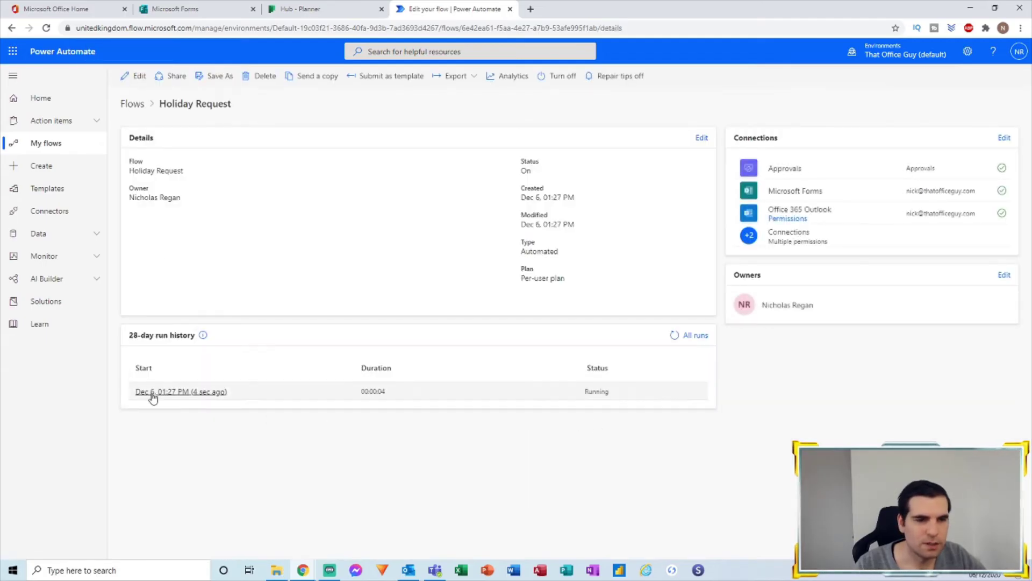
{"action": "left_click", "coordinate": [152, 396]}
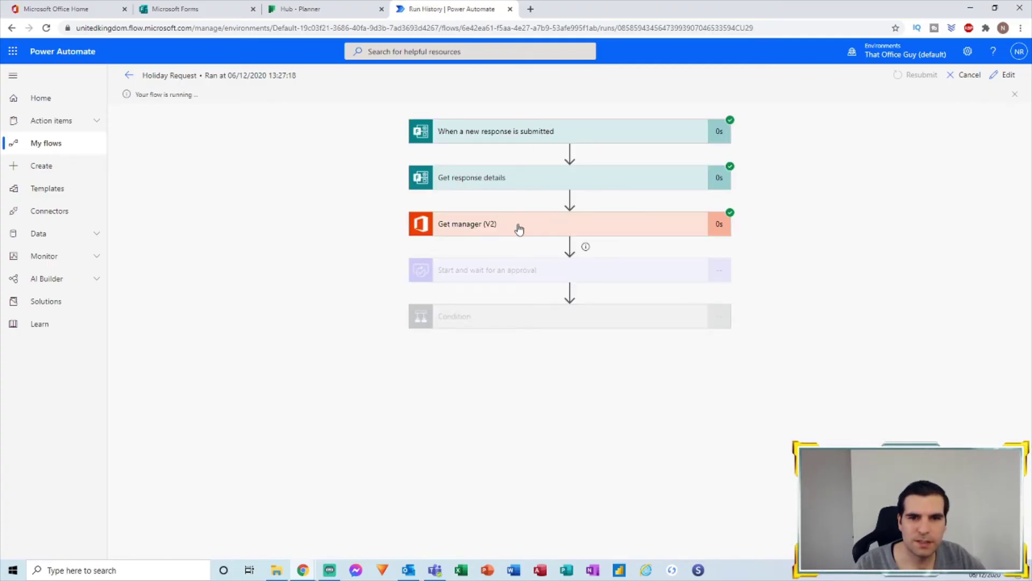
{"action": "left_click", "coordinate": [561, 231]}
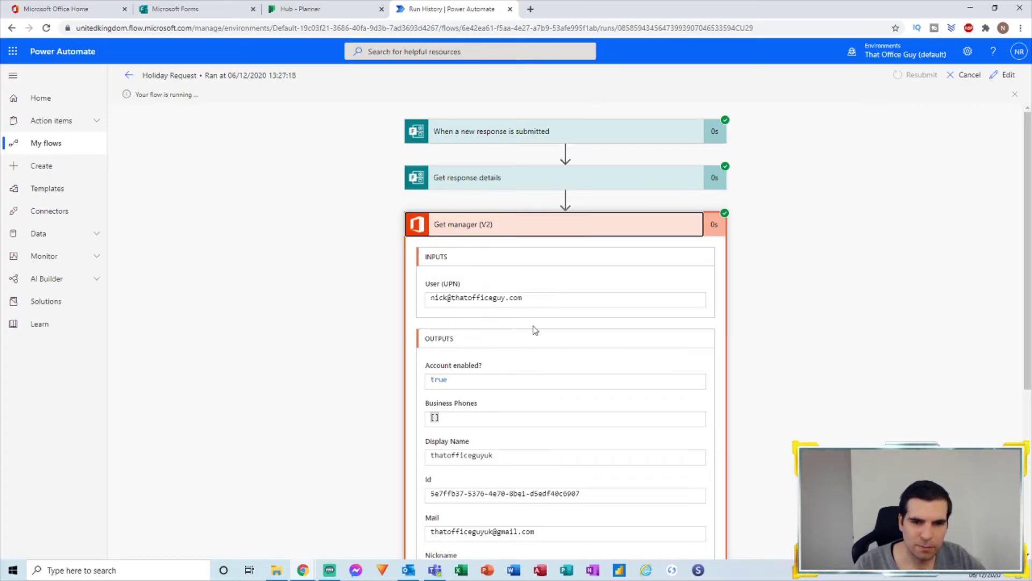
{"action": "scroll", "coordinate": [536, 330], "scroll_direction": "down", "scroll_amount": 1}
{"action": "scroll", "coordinate": [518, 343], "scroll_direction": "down", "scroll_amount": 2}
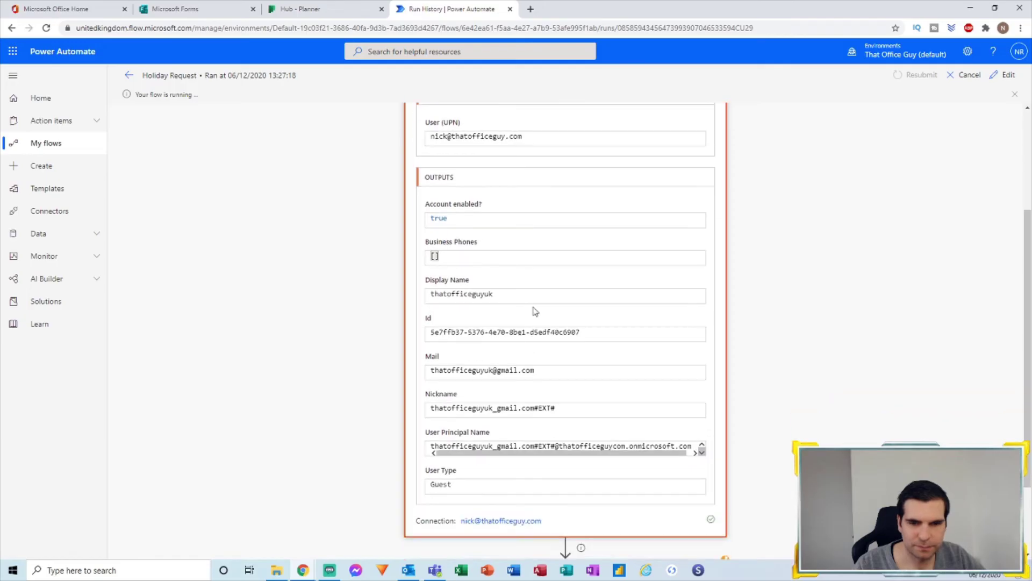
{"action": "scroll", "coordinate": [500, 324], "scroll_direction": "down", "scroll_amount": 1}
{"action": "scroll", "coordinate": [560, 336], "scroll_direction": "down", "scroll_amount": 1}
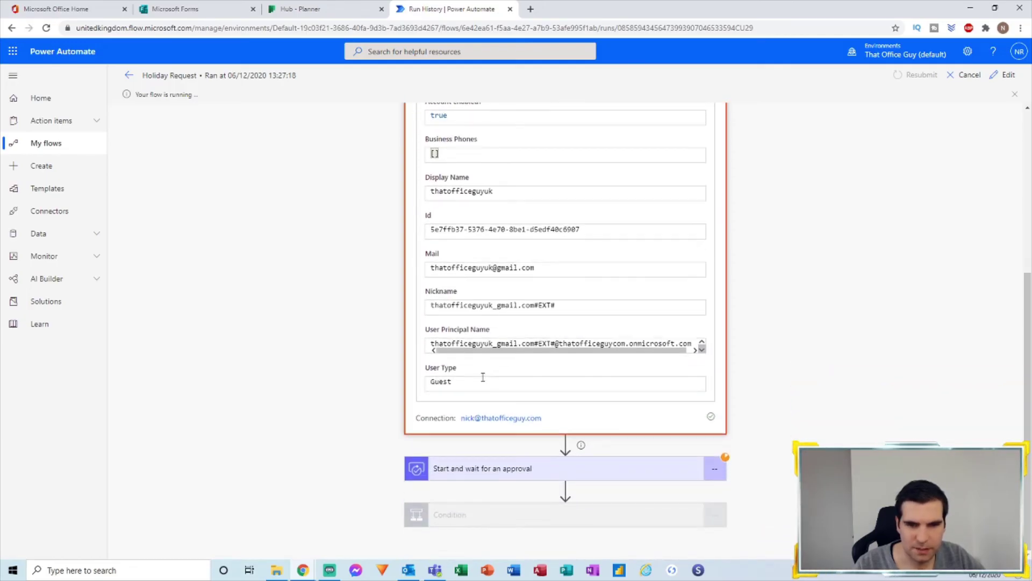
{"action": "scroll", "coordinate": [612, 226], "scroll_direction": "up", "scroll_amount": 5}
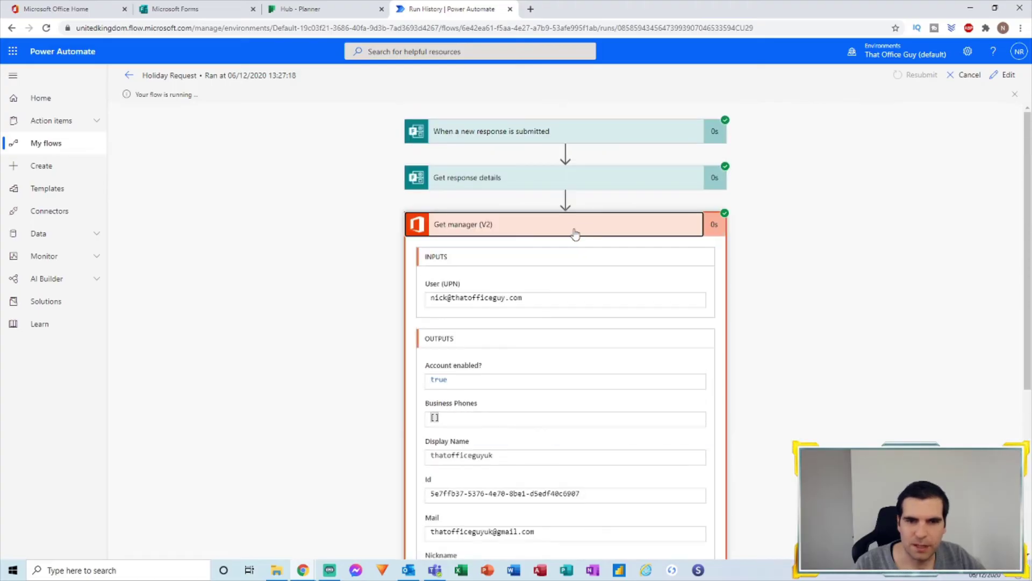
{"action": "left_click", "coordinate": [618, 231]}
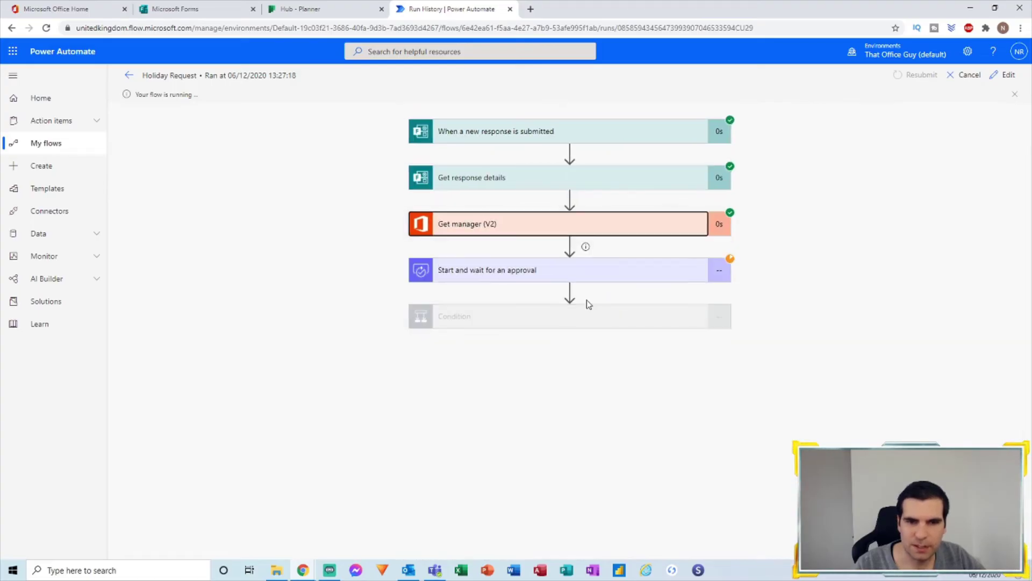
{"action": "left_click", "coordinate": [479, 275]}
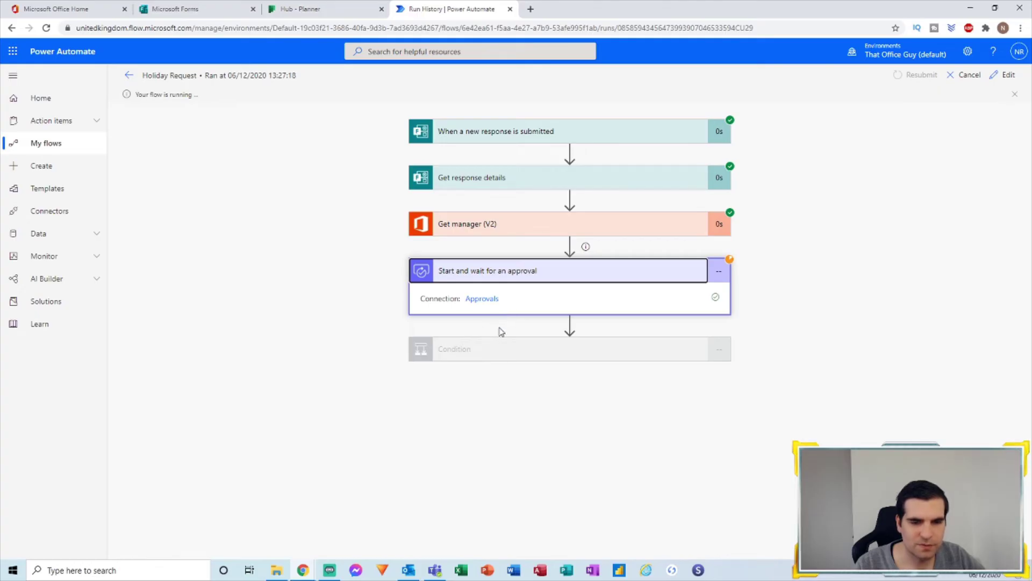
{"action": "left_click", "coordinate": [435, 570]}
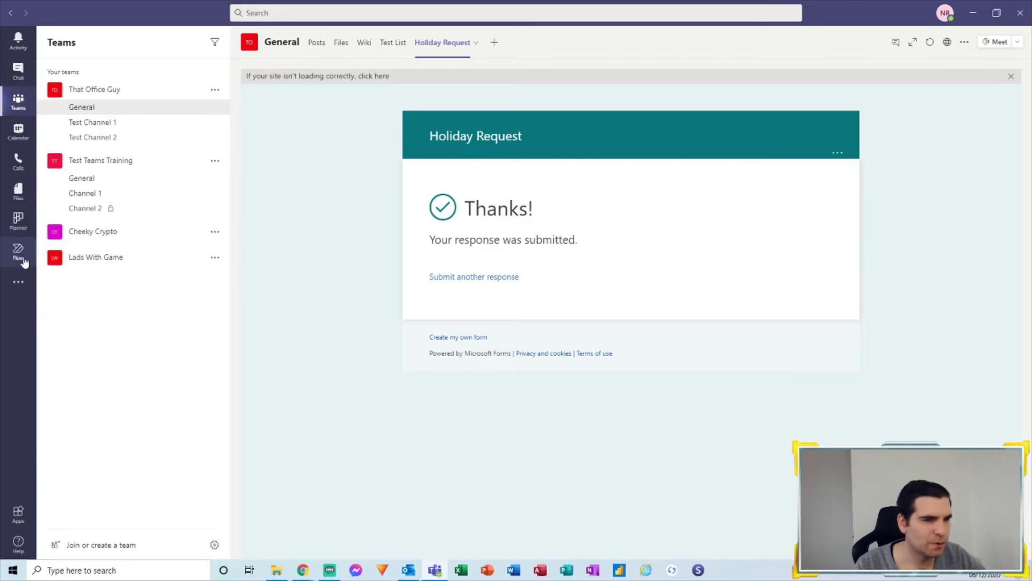
{"action": "left_click", "coordinate": [15, 261]}
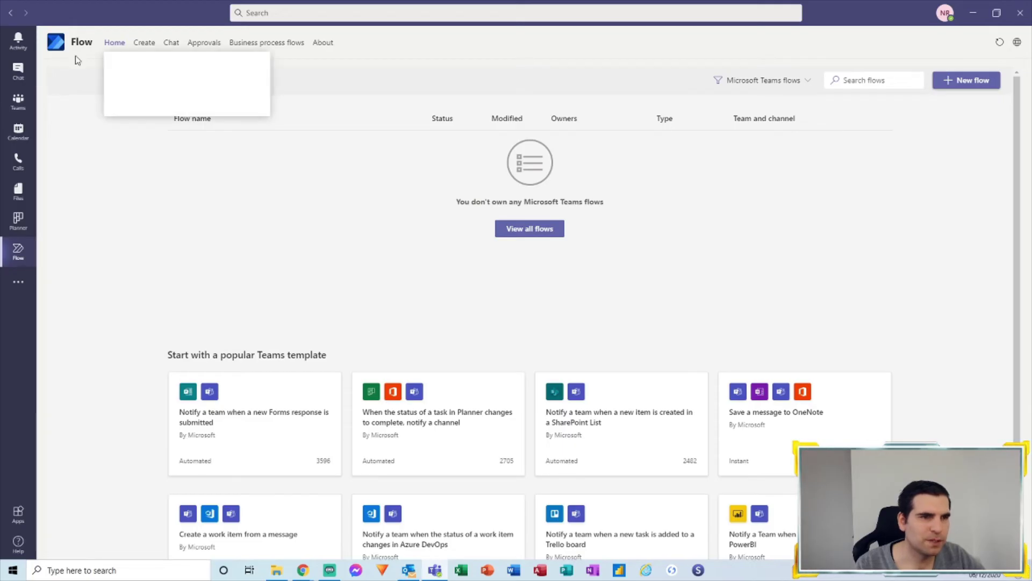
{"action": "left_click", "coordinate": [204, 48]}
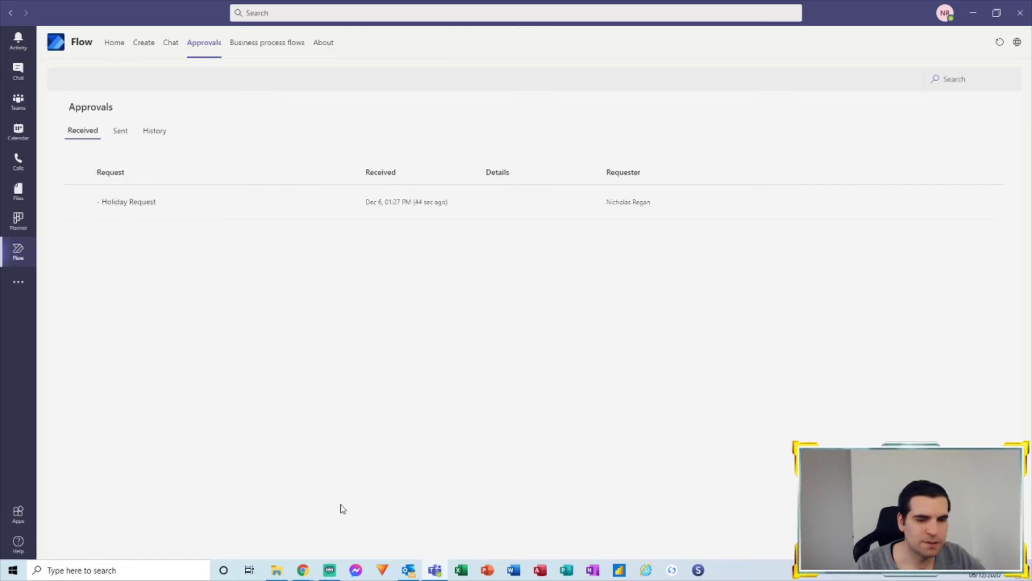
{"action": "mouse_move", "coordinate": [436, 573]}
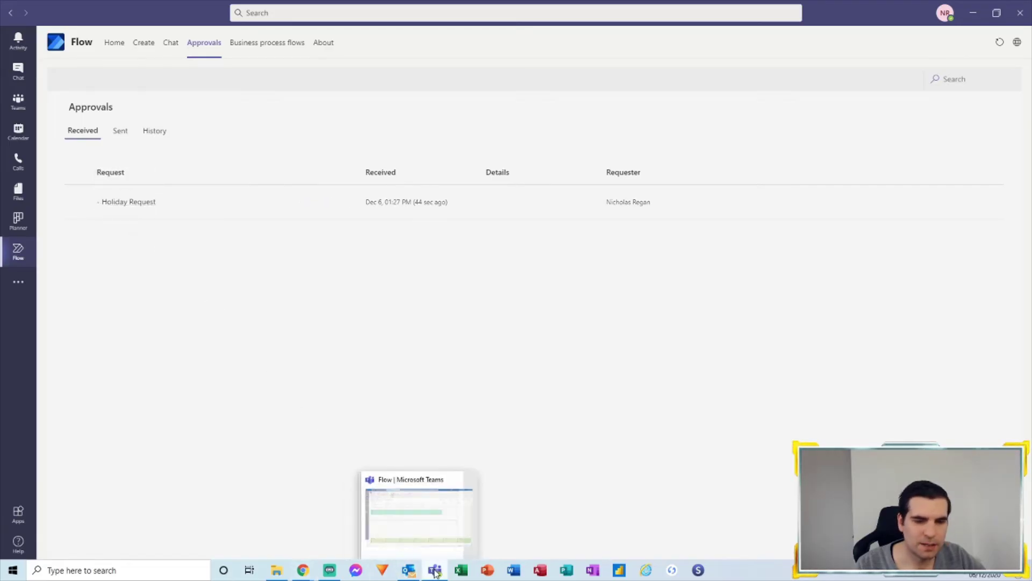
{"action": "left_click", "coordinate": [303, 569]}
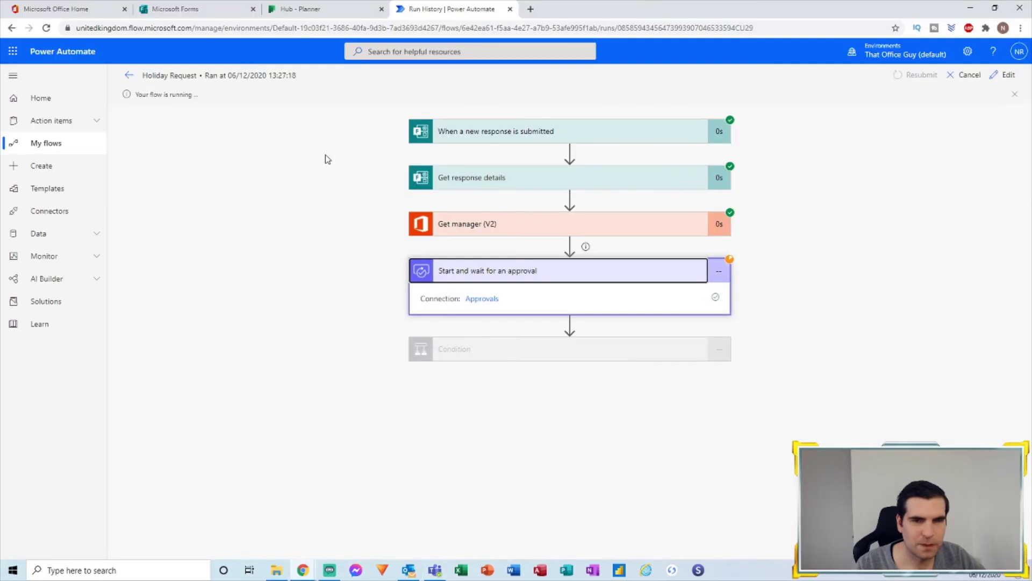
- Clear the approval's old tokens and set its Title to First Name and Last Name
{"action": "left_click", "coordinate": [1005, 74]}
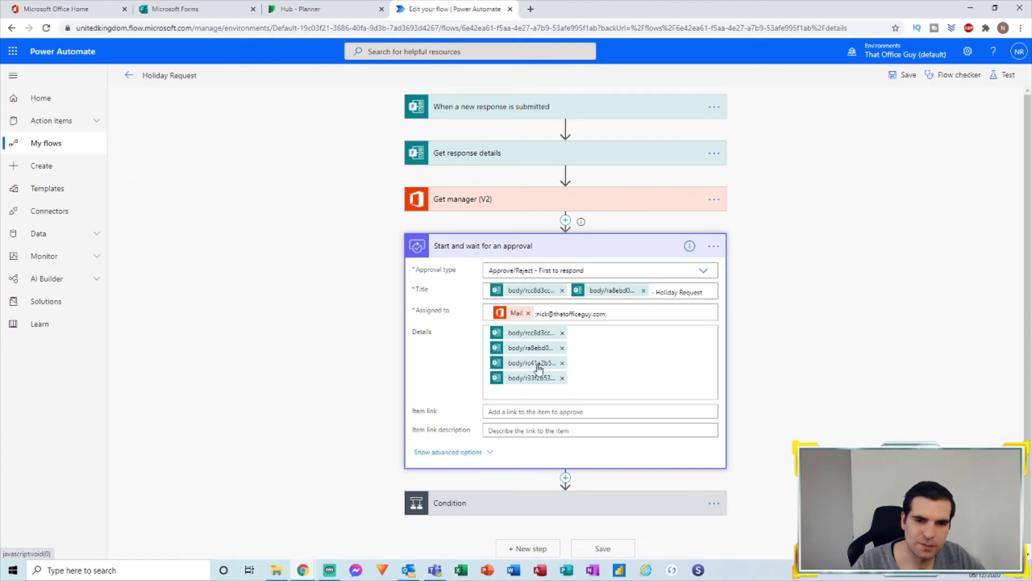
{"action": "left_click", "coordinate": [563, 291]}
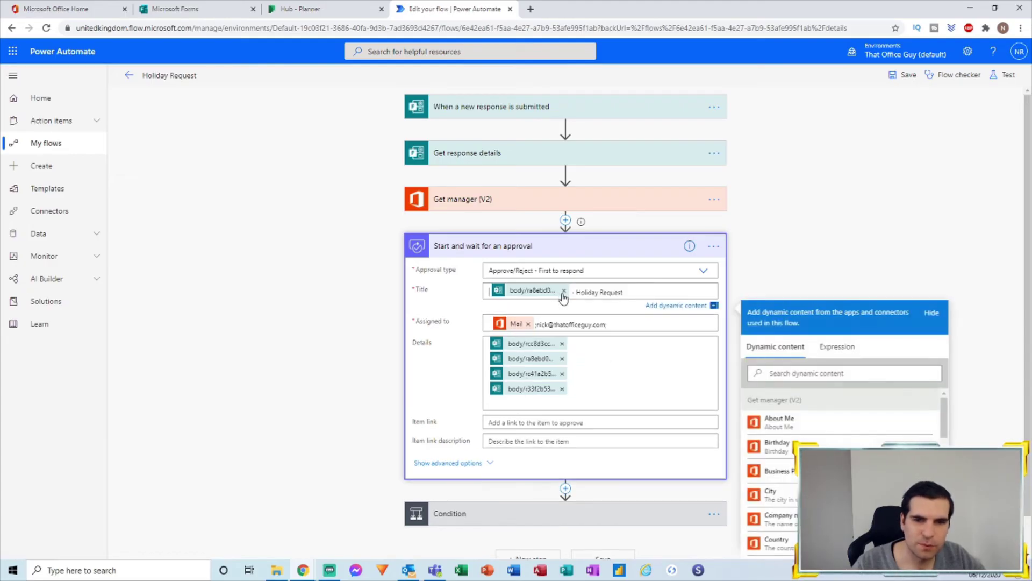
{"action": "left_click", "coordinate": [564, 292]}
{"action": "left_click", "coordinate": [562, 342]}
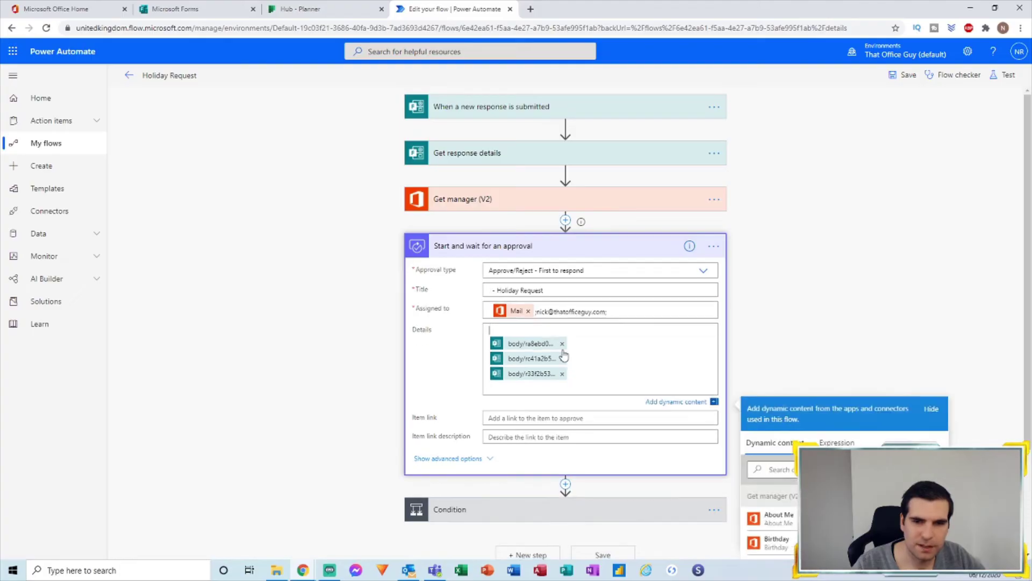
{"action": "left_click", "coordinate": [562, 342]}
{"action": "left_click", "coordinate": [562, 356]}
{"action": "left_click", "coordinate": [563, 369]}
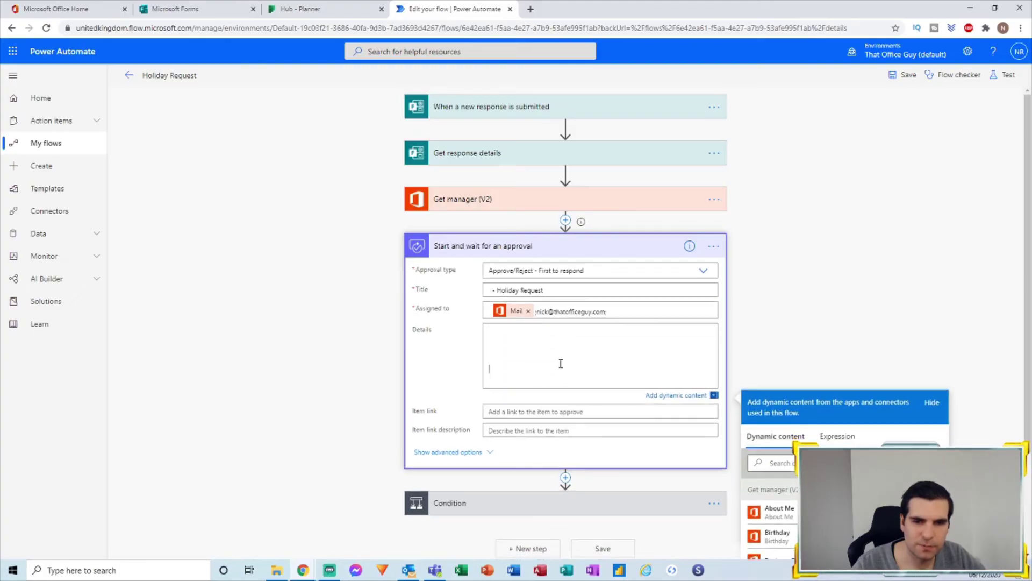
{"action": "left_click", "coordinate": [532, 293]}
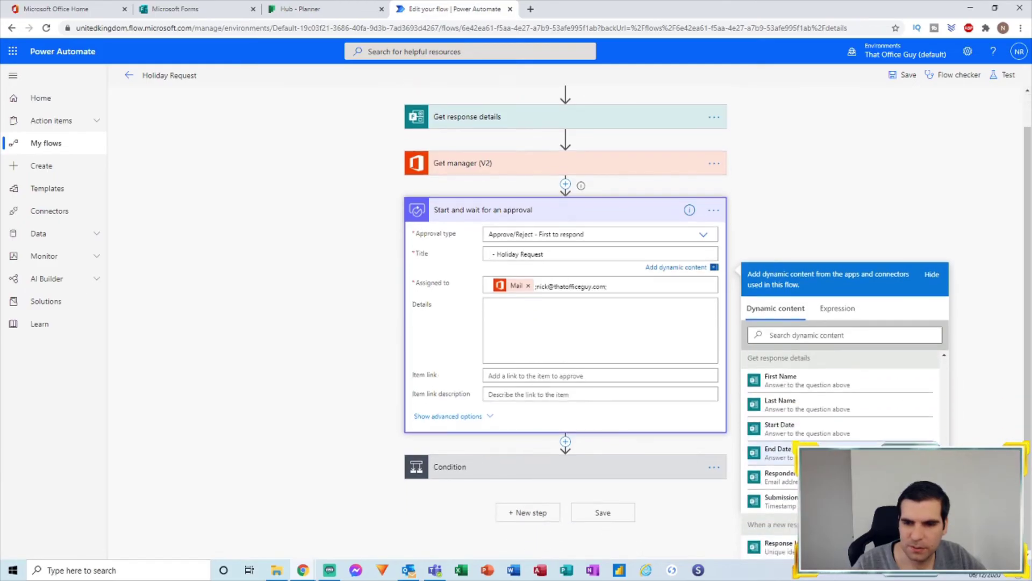
{"action": "left_click", "coordinate": [798, 383]}
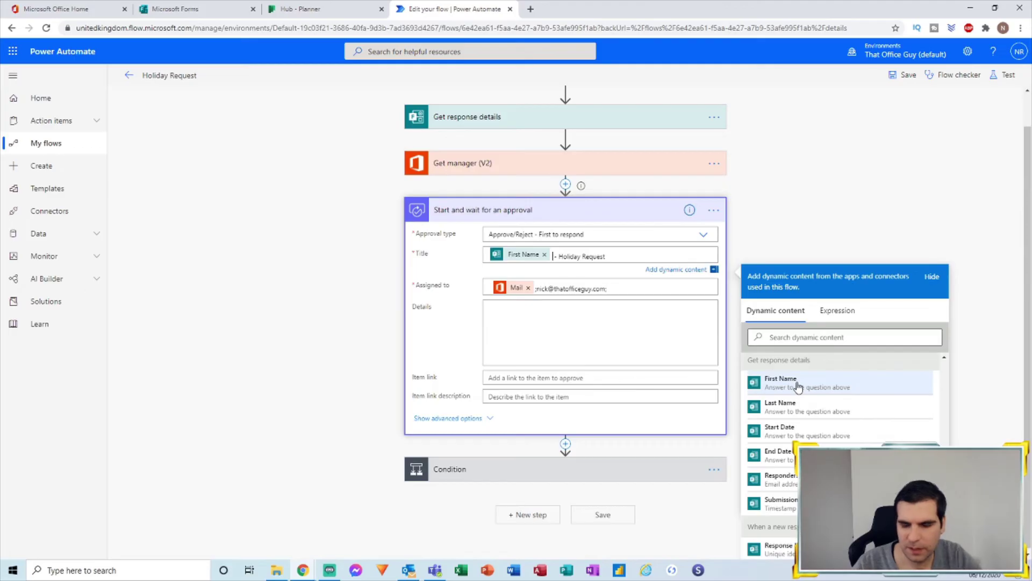
{"action": "left_click", "coordinate": [798, 406]}
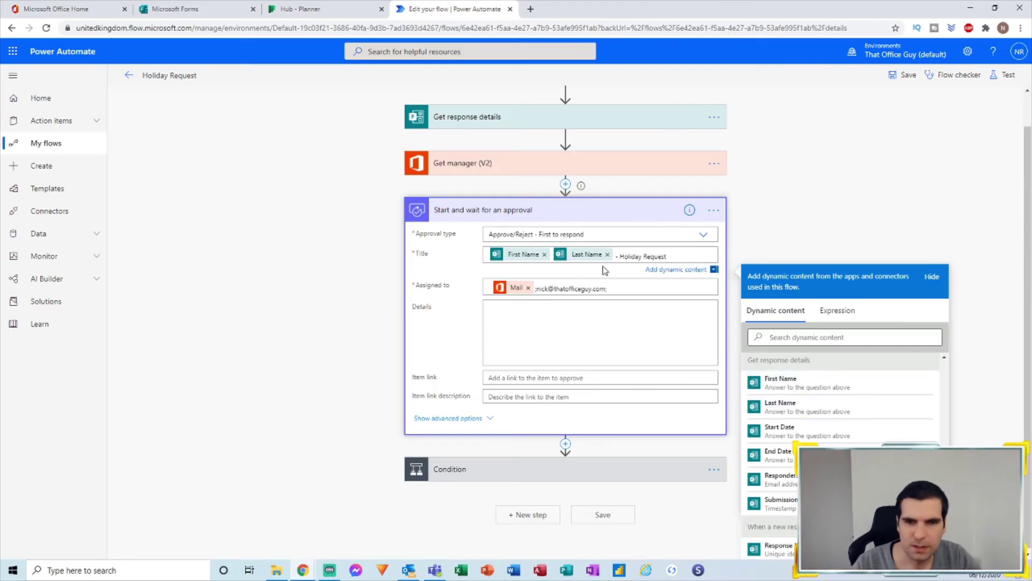
- Fill the approval Details with First Name, Last Name, Start Date and End Date
{"action": "left_click", "coordinate": [524, 322]}
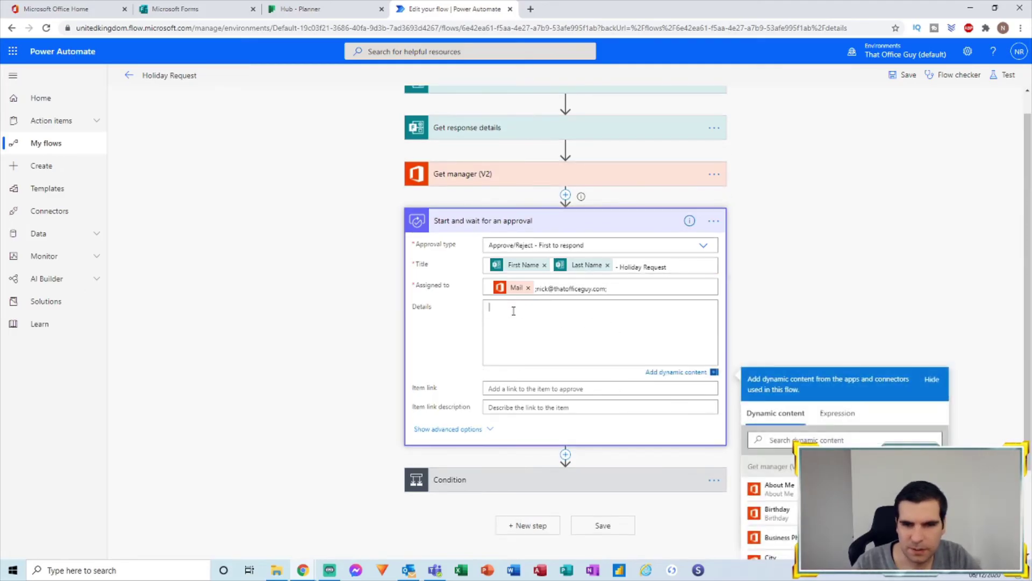
{"action": "scroll", "coordinate": [768, 418], "scroll_direction": "down", "scroll_amount": 10}
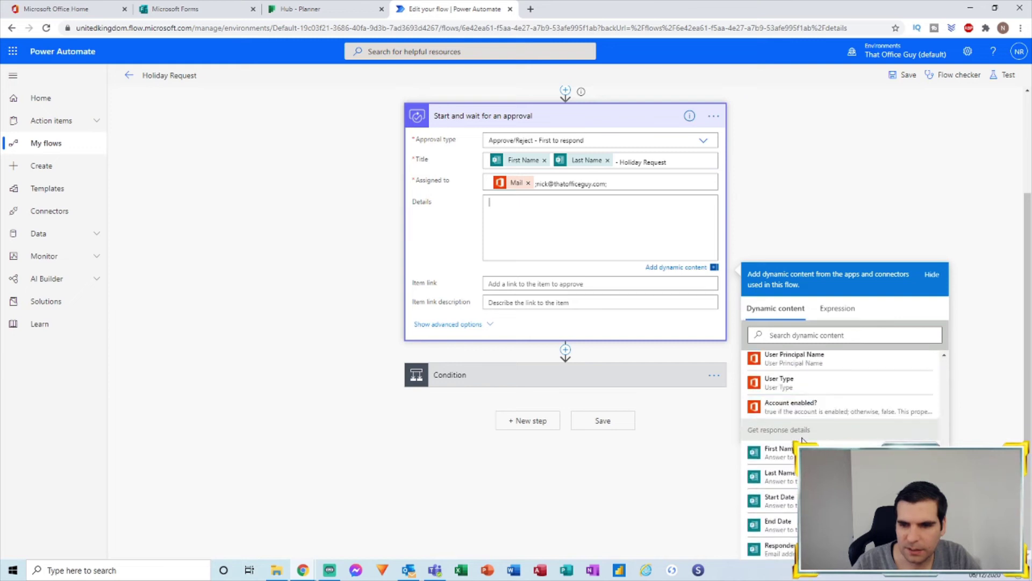
{"action": "left_click", "coordinate": [790, 387]}
{"action": "left_click", "coordinate": [791, 406]}
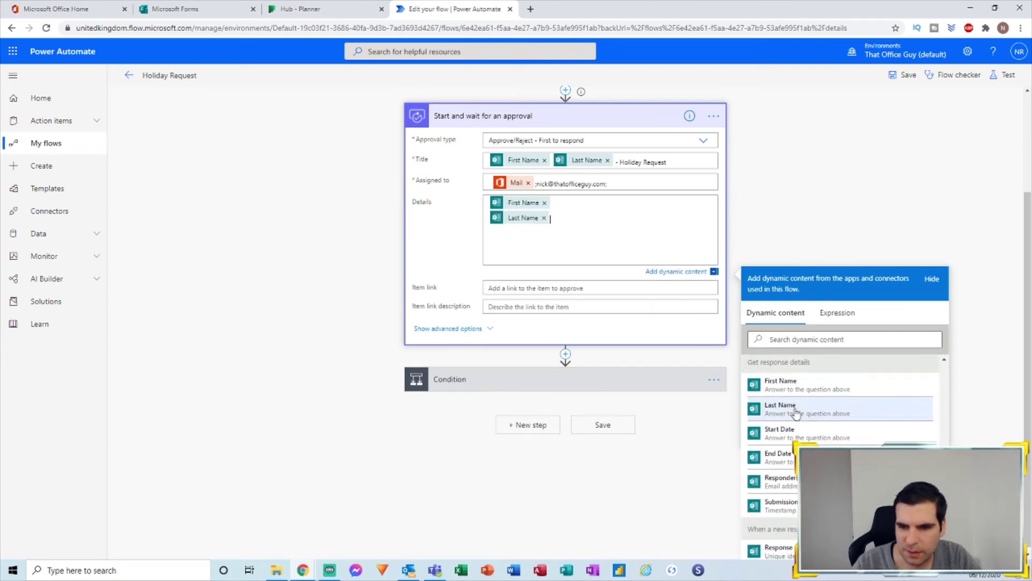
{"action": "left_click", "coordinate": [795, 433]}
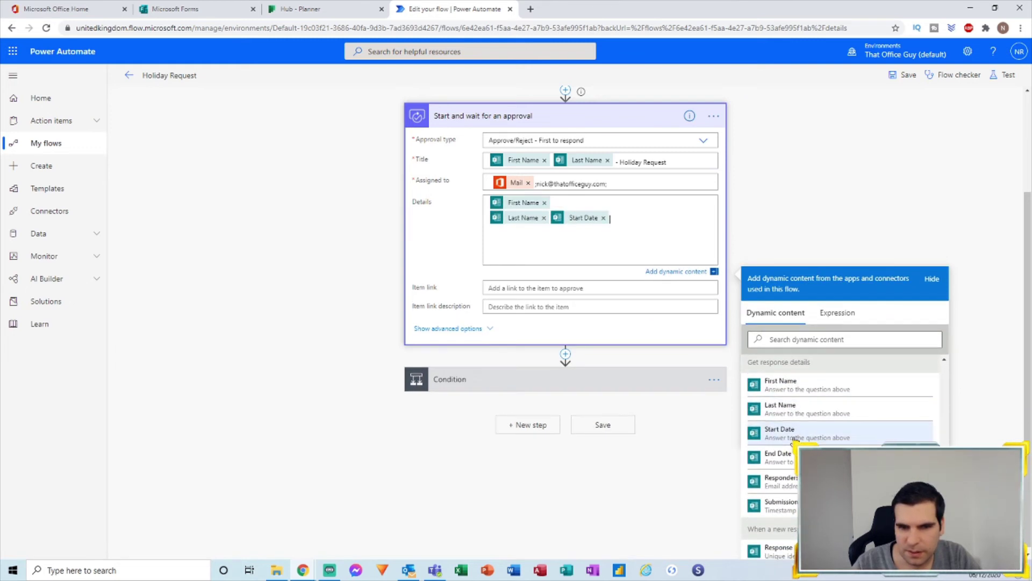
{"action": "left_click", "coordinate": [606, 218]}
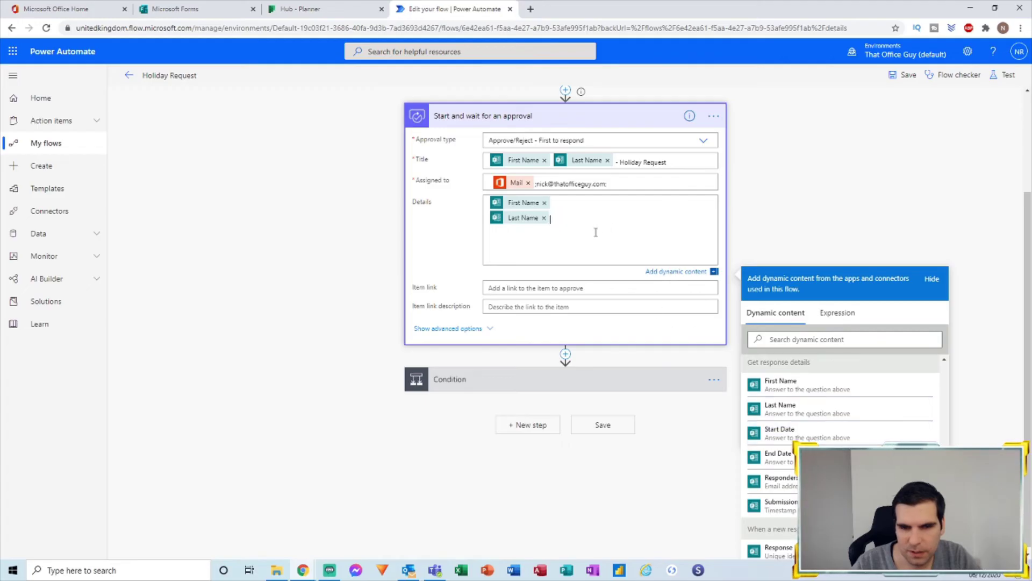
{"action": "left_click", "coordinate": [788, 433]}
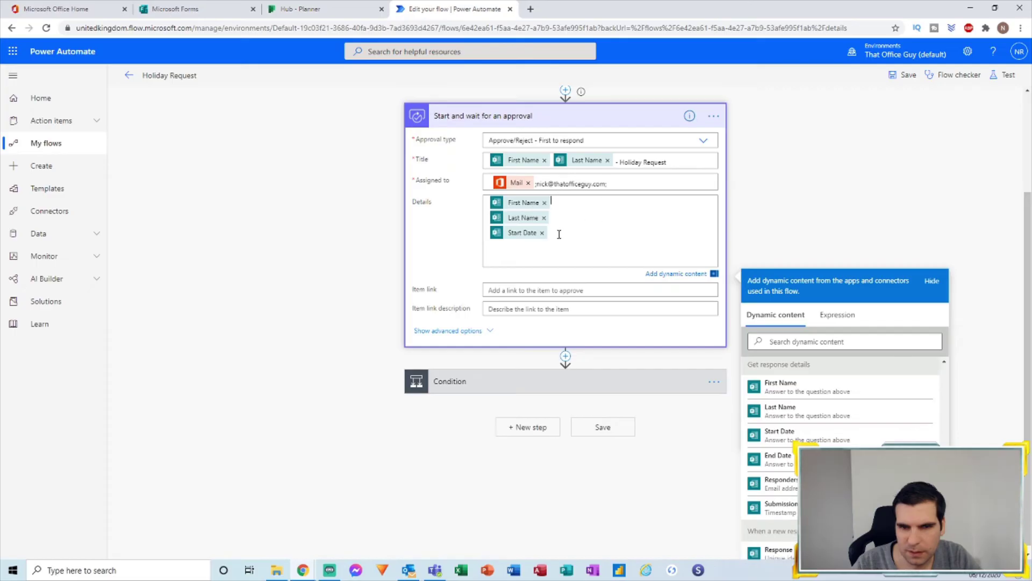
{"action": "left_click", "coordinate": [785, 459]}
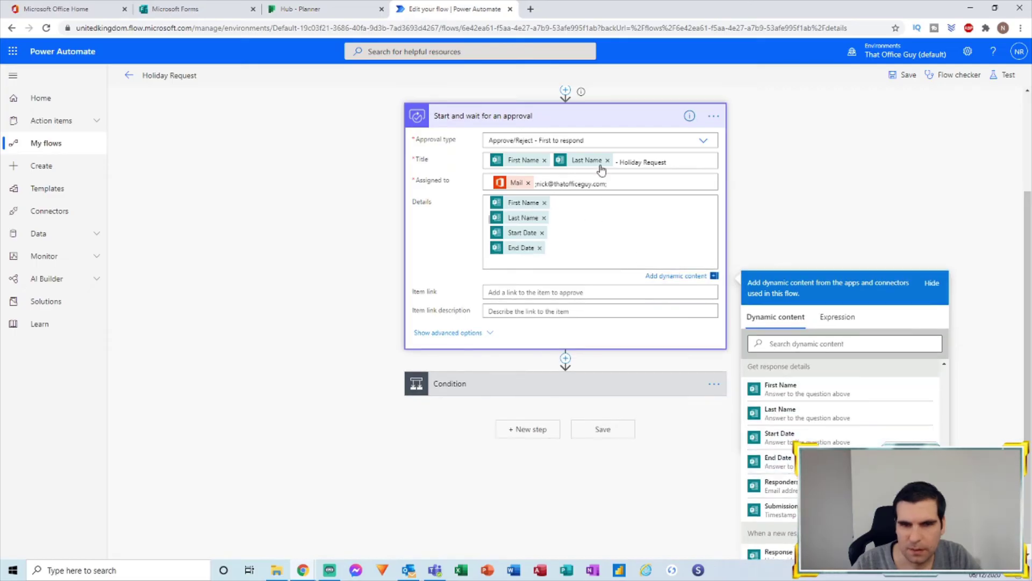
{"action": "left_click", "coordinate": [594, 122]}
{"action": "left_click", "coordinate": [413, 295]}
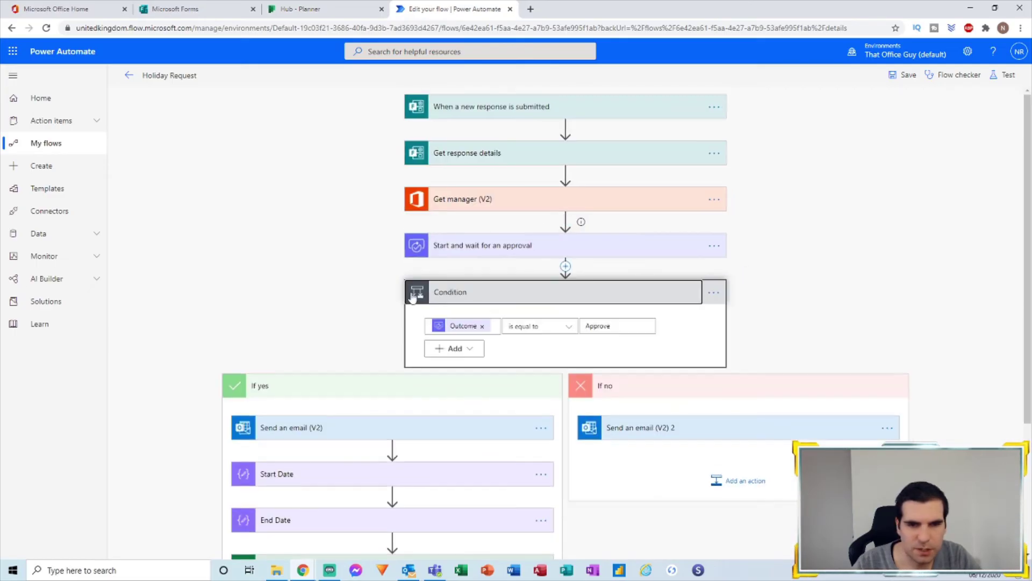
{"action": "scroll", "coordinate": [413, 296], "scroll_direction": "down", "scroll_amount": 3}
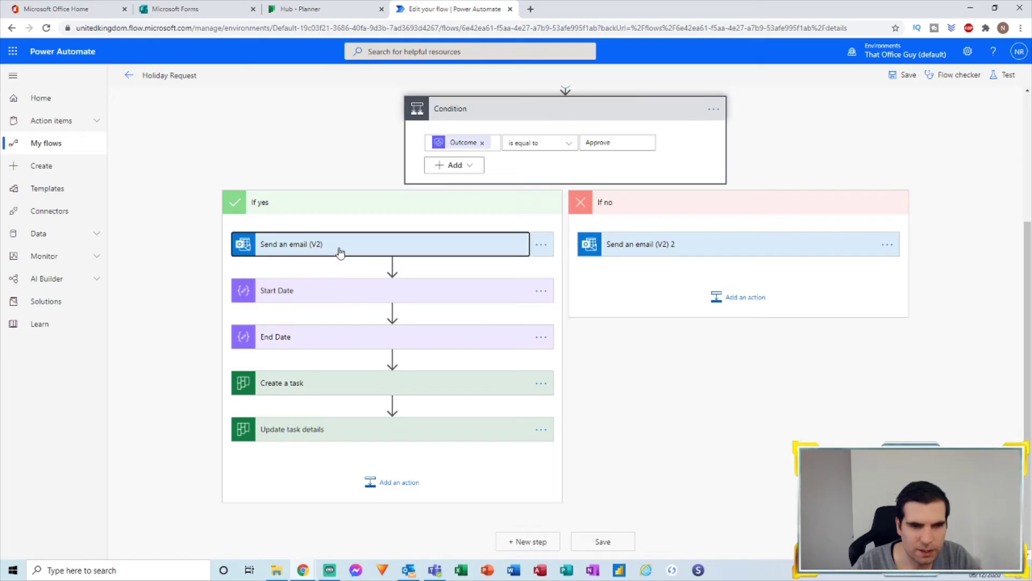
- Clear the old fields from the Holiday Approved email body
{"action": "left_click", "coordinate": [340, 251]}
{"action": "left_click", "coordinate": [467, 330]}
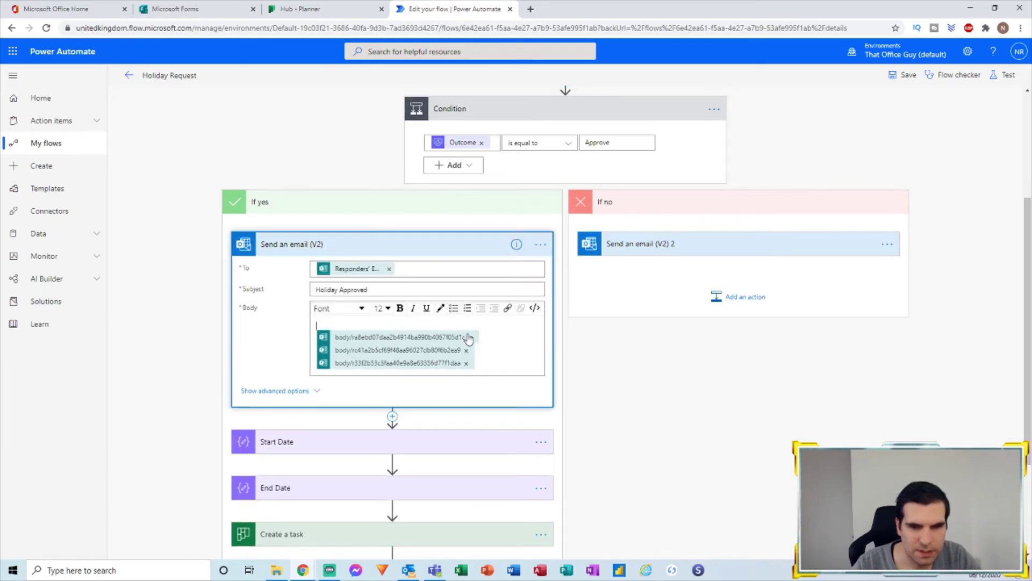
{"action": "left_click", "coordinate": [467, 344]}
{"action": "left_click", "coordinate": [467, 355]}
{"action": "left_click", "coordinate": [466, 355]}
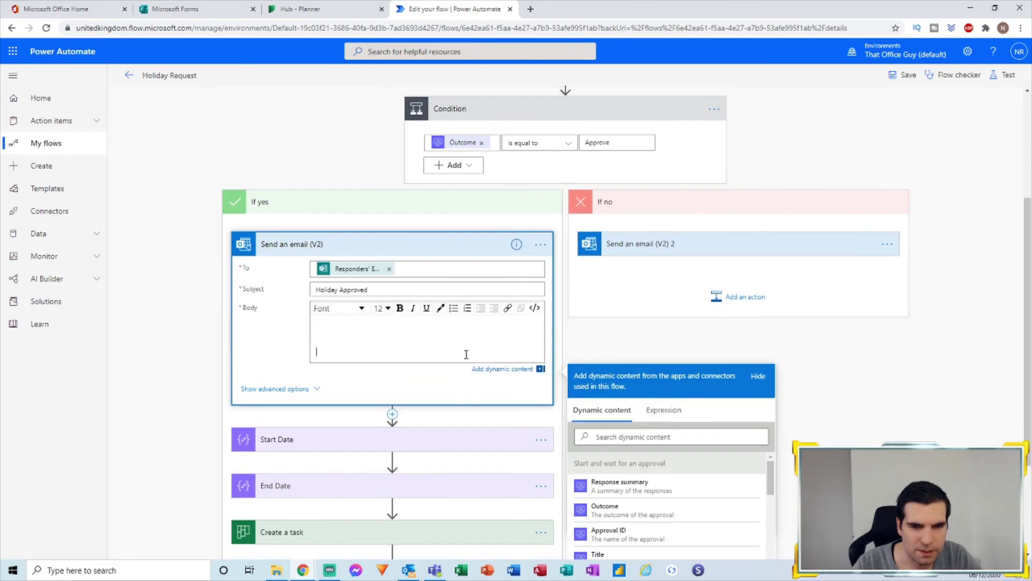
- Fill the approval email body with First Name, Last Name, Start Date and End Date
{"action": "left_click", "coordinate": [434, 332]}
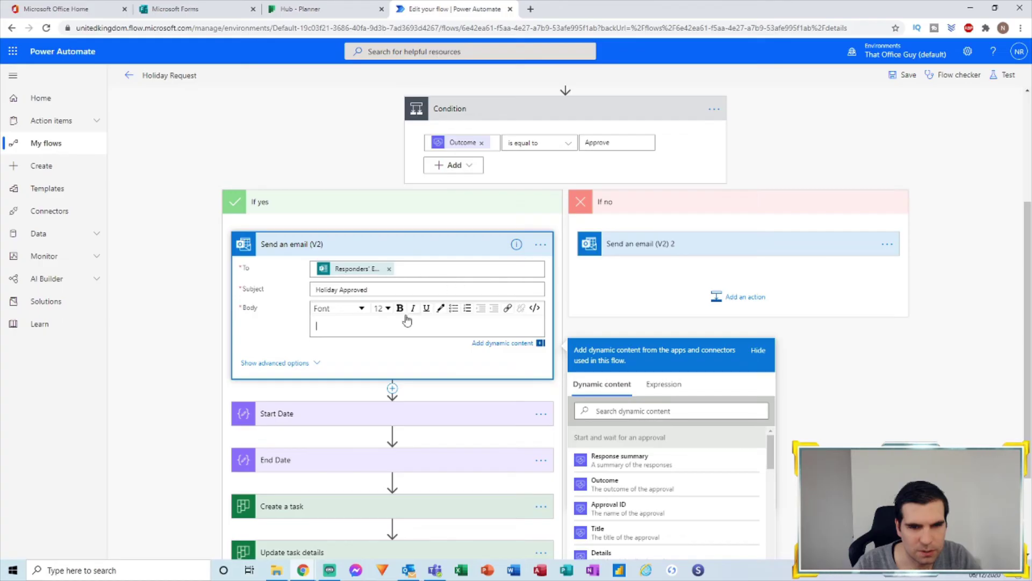
{"action": "scroll", "coordinate": [689, 468], "scroll_direction": "down", "scroll_amount": 1}
{"action": "scroll", "coordinate": [689, 468], "scroll_direction": "down", "scroll_amount": 10}
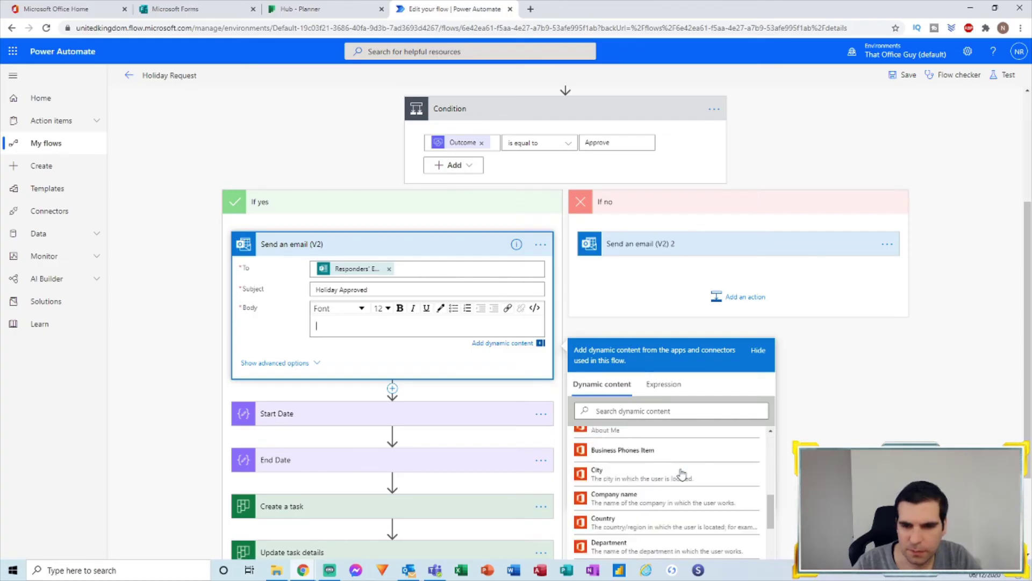
{"action": "scroll", "coordinate": [681, 478], "scroll_direction": "down", "scroll_amount": 2}
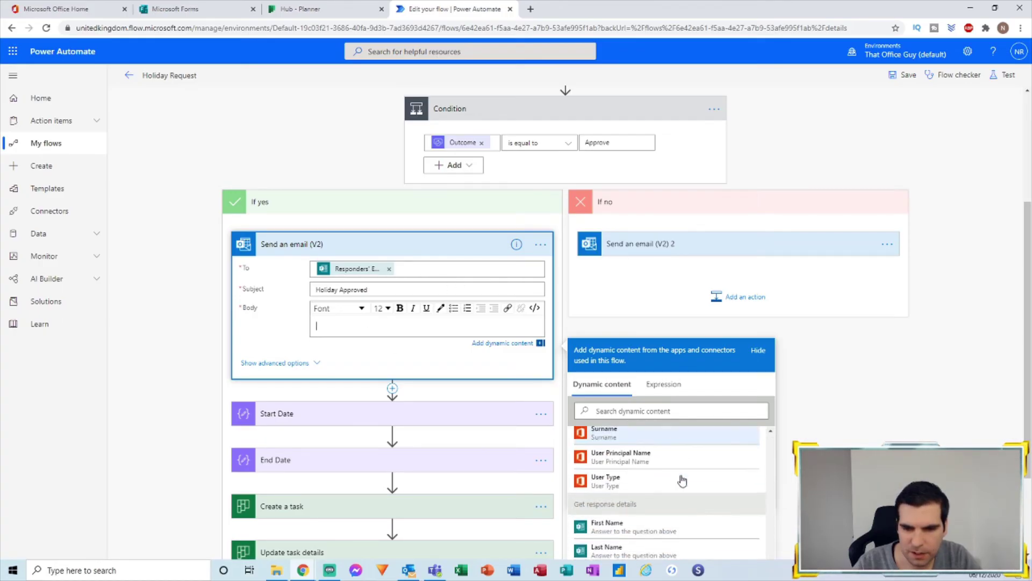
{"action": "scroll", "coordinate": [804, 428], "scroll_direction": "down", "scroll_amount": 3}
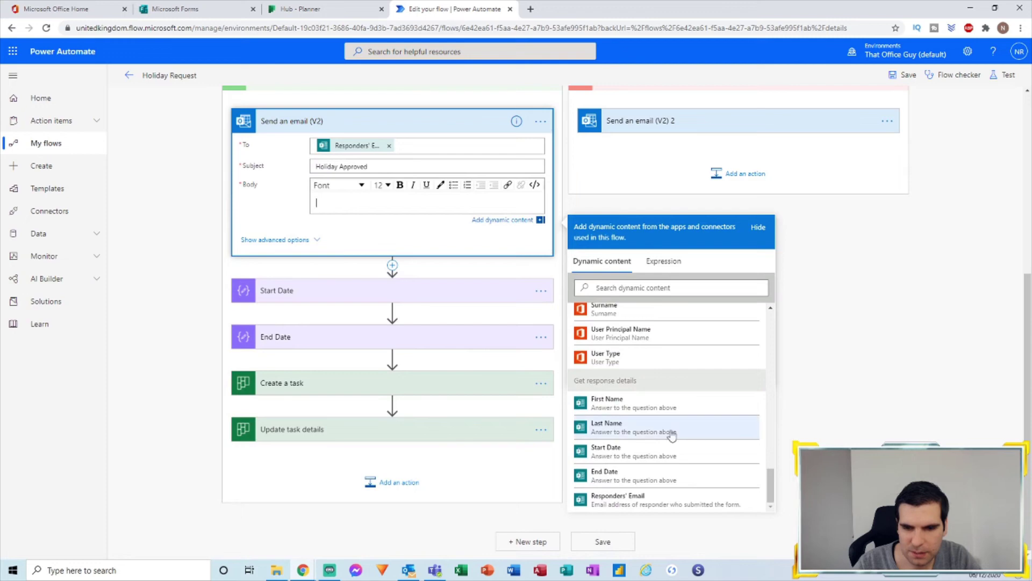
{"action": "left_click", "coordinate": [630, 407]}
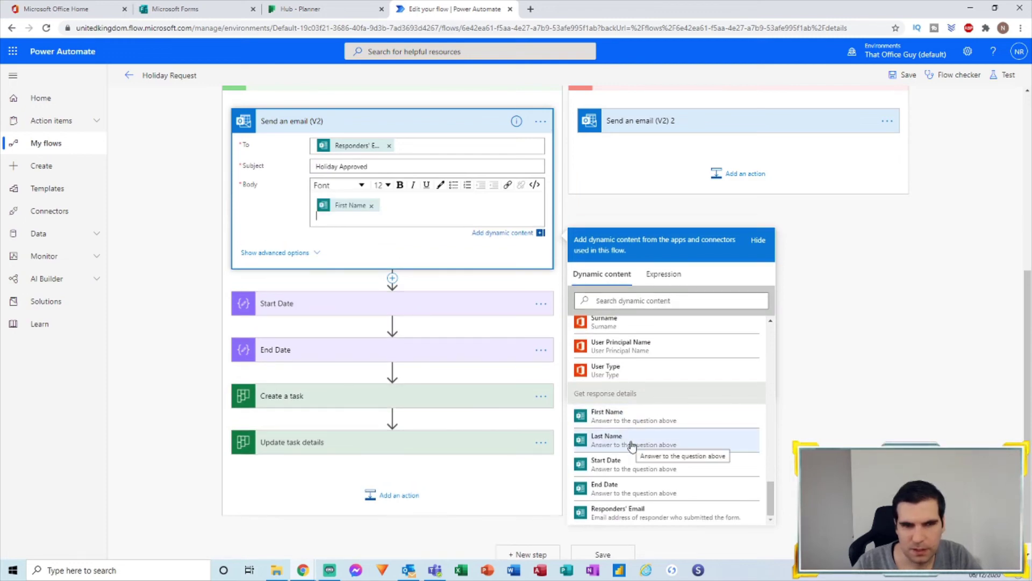
{"action": "left_click", "coordinate": [632, 445]}
{"action": "left_click", "coordinate": [634, 497]}
{"action": "left_click", "coordinate": [631, 514]}
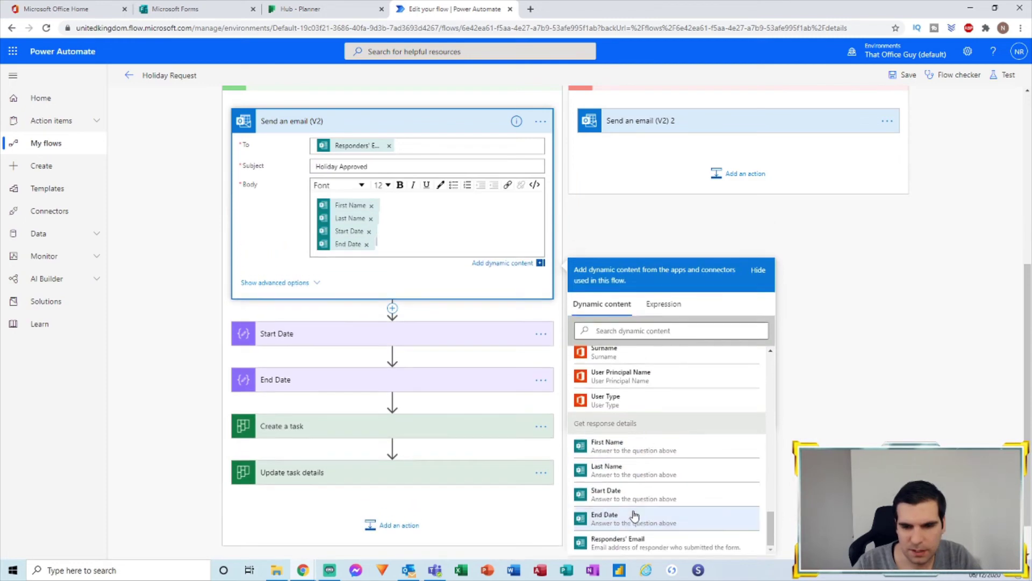
{"action": "left_click", "coordinate": [411, 124]}
{"action": "left_click", "coordinate": [357, 385]}
{"action": "scroll", "coordinate": [418, 289], "scroll_direction": "down", "scroll_amount": 3}
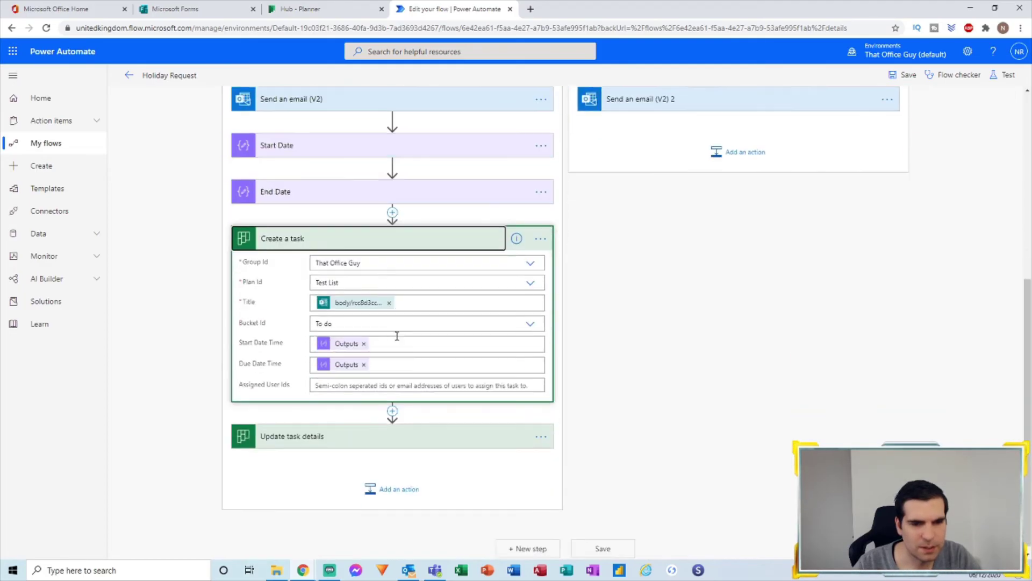
- Replace the Create a task Title with the First Name answer followed by ' - Holiday'
{"action": "left_click", "coordinate": [389, 295]}
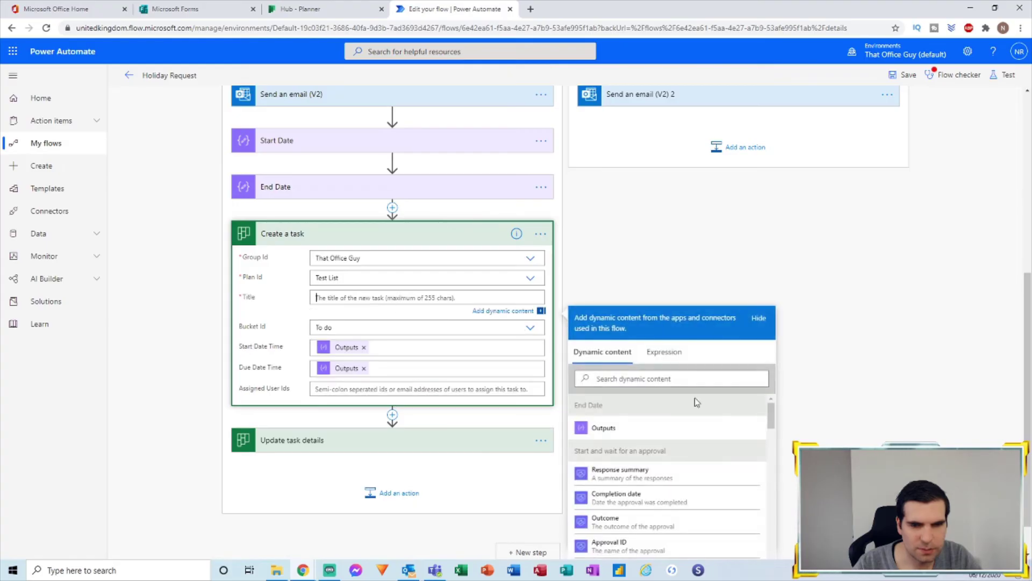
{"action": "scroll", "coordinate": [705, 440], "scroll_direction": "down", "scroll_amount": 5}
{"action": "scroll", "coordinate": [696, 476], "scroll_direction": "down", "scroll_amount": 10}
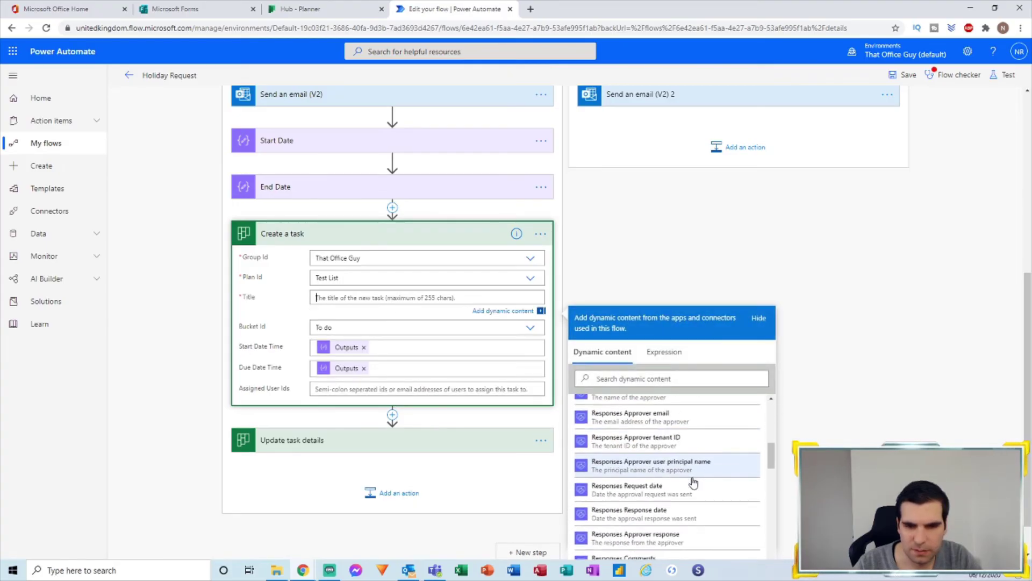
{"action": "scroll", "coordinate": [684, 453], "scroll_direction": "down", "scroll_amount": 10}
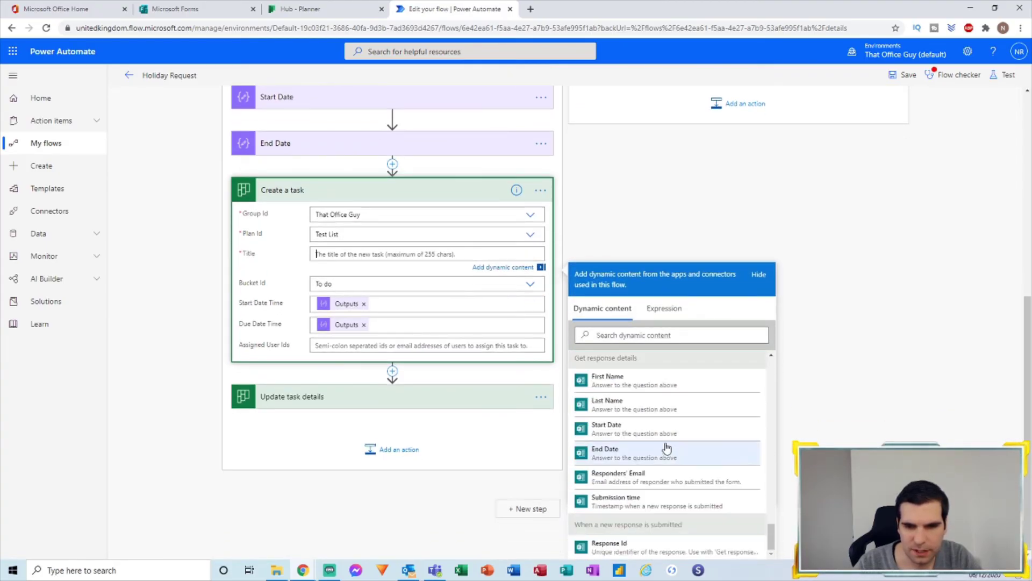
{"action": "left_click", "coordinate": [627, 385]}
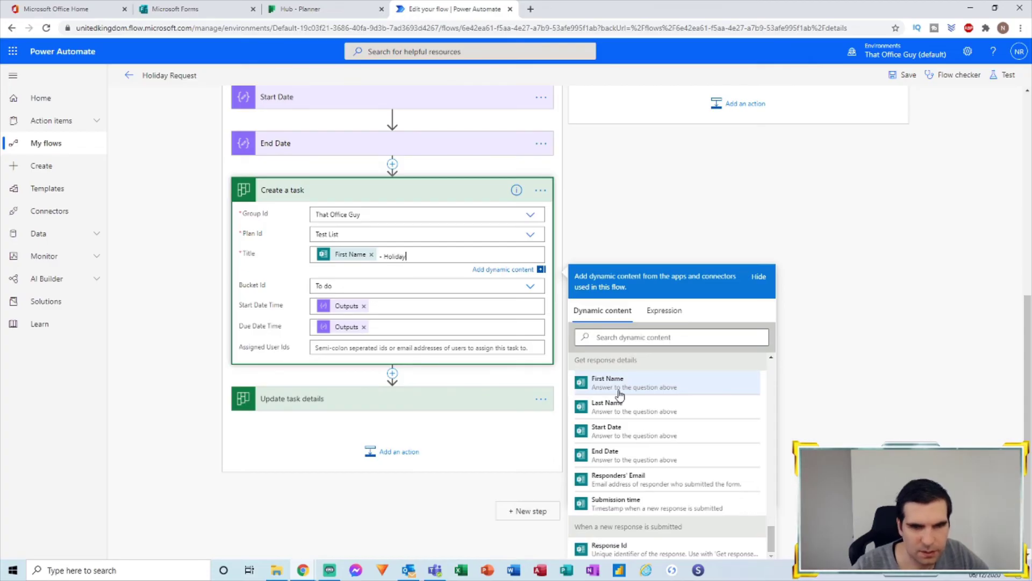
{"action": "left_click", "coordinate": [392, 191]}
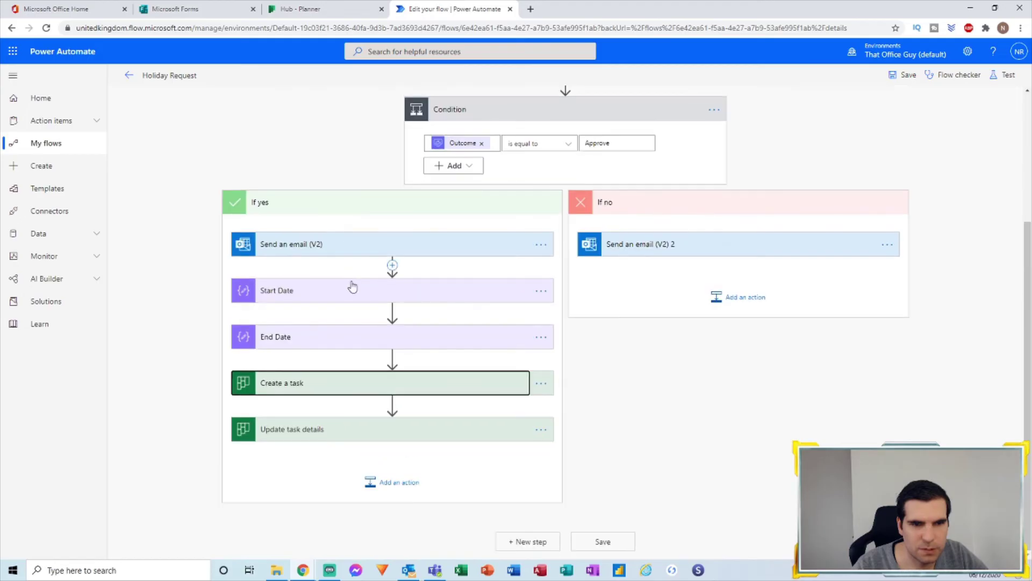
- Clear the old Inputs from the Start Date and End Date Compose steps
{"action": "left_click", "coordinate": [359, 290]}
{"action": "left_click", "coordinate": [411, 314]}
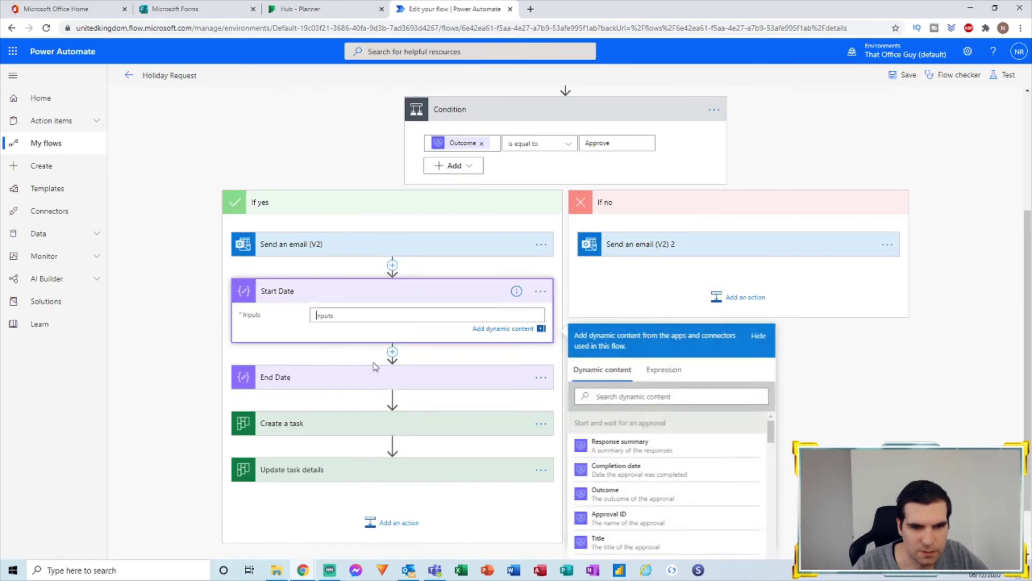
{"action": "left_click", "coordinate": [369, 383]}
{"action": "left_click", "coordinate": [376, 367]}
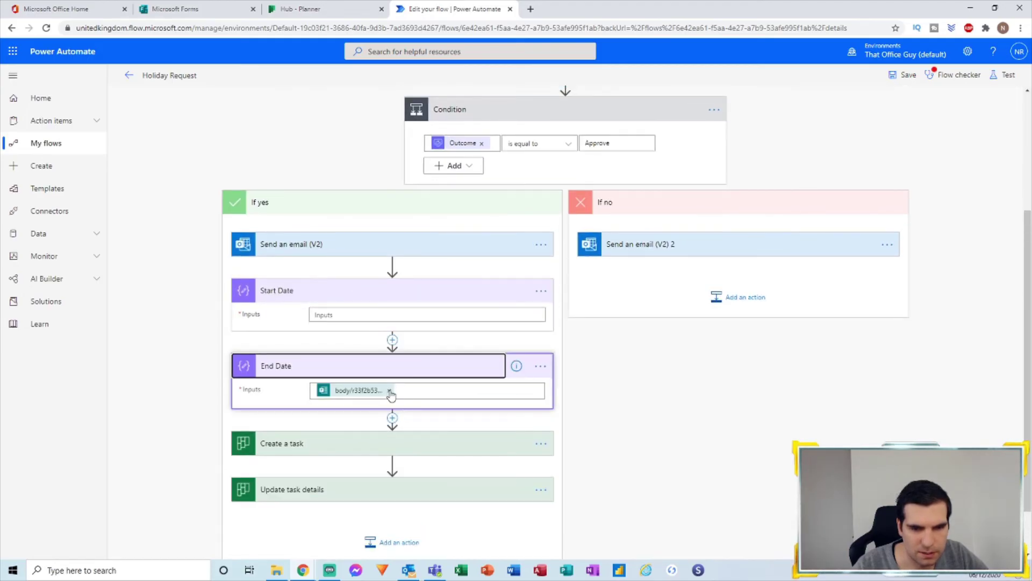
{"action": "left_click", "coordinate": [389, 391]}
{"action": "left_click", "coordinate": [430, 315]}
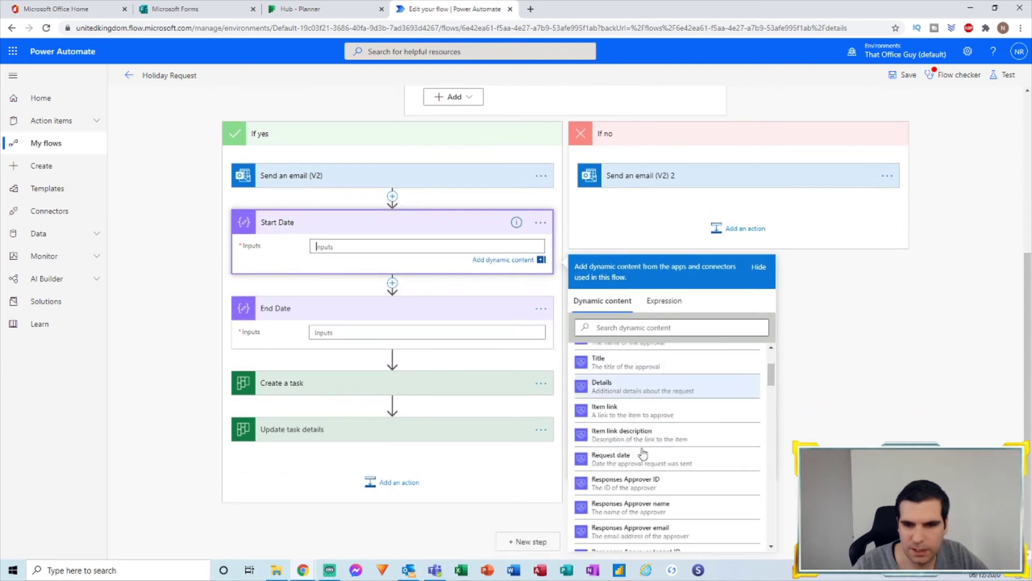
- Feed the Start Date and End Date Compose steps with the form's Start Date and End Date answers
{"action": "scroll", "coordinate": [643, 454], "scroll_direction": "down", "scroll_amount": 10}
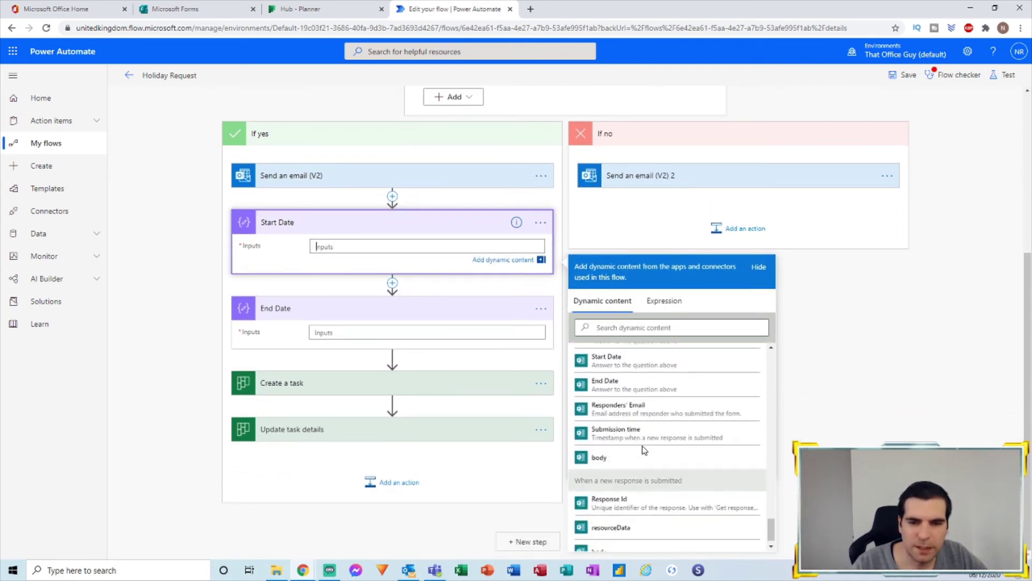
{"action": "scroll", "coordinate": [641, 444], "scroll_direction": "up", "scroll_amount": 1}
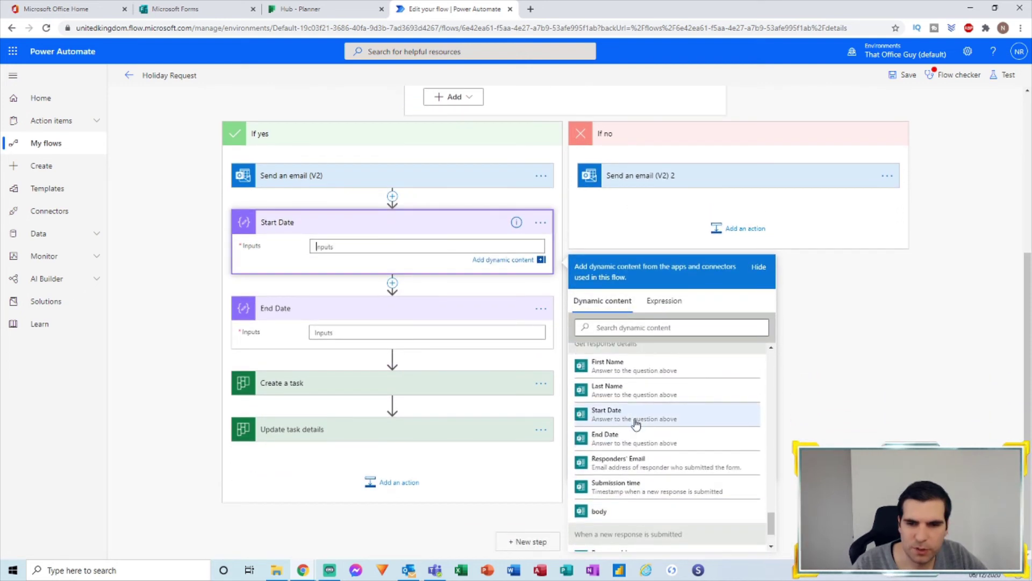
{"action": "left_click", "coordinate": [635, 414]}
{"action": "left_click", "coordinate": [427, 333]}
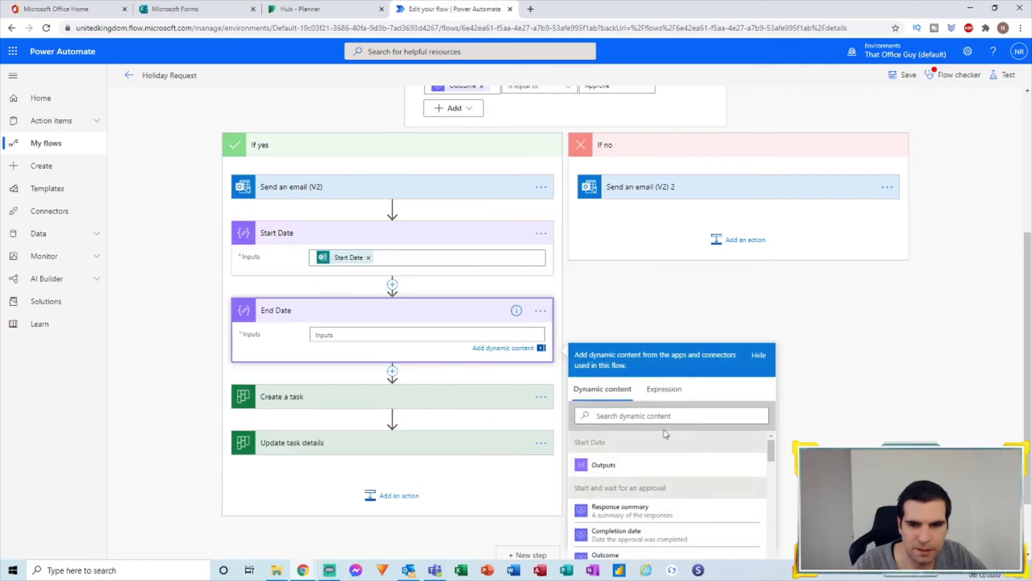
{"action": "scroll", "coordinate": [667, 486], "scroll_direction": "down", "scroll_amount": 8}
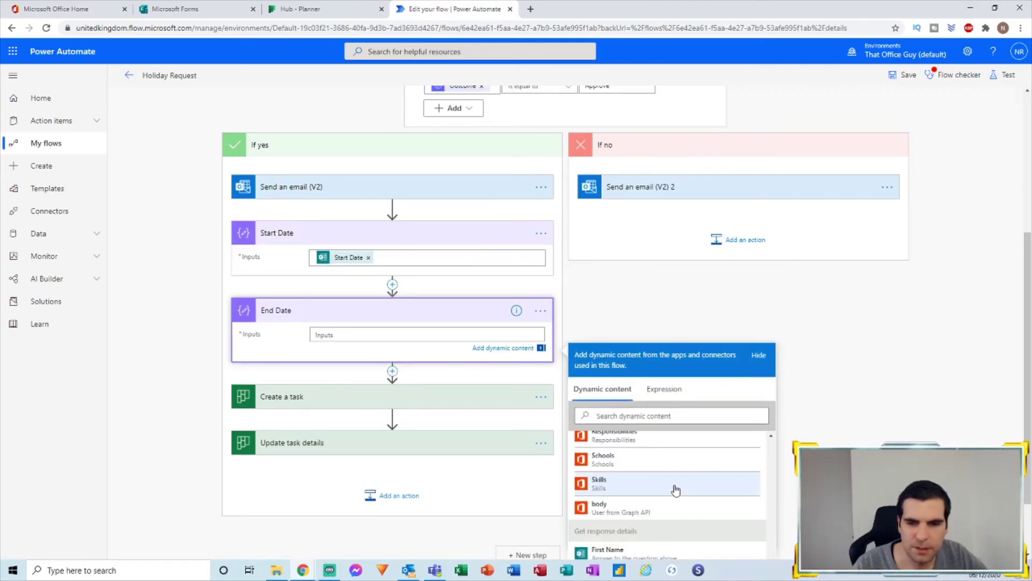
{"action": "scroll", "coordinate": [683, 484], "scroll_direction": "down", "scroll_amount": 2}
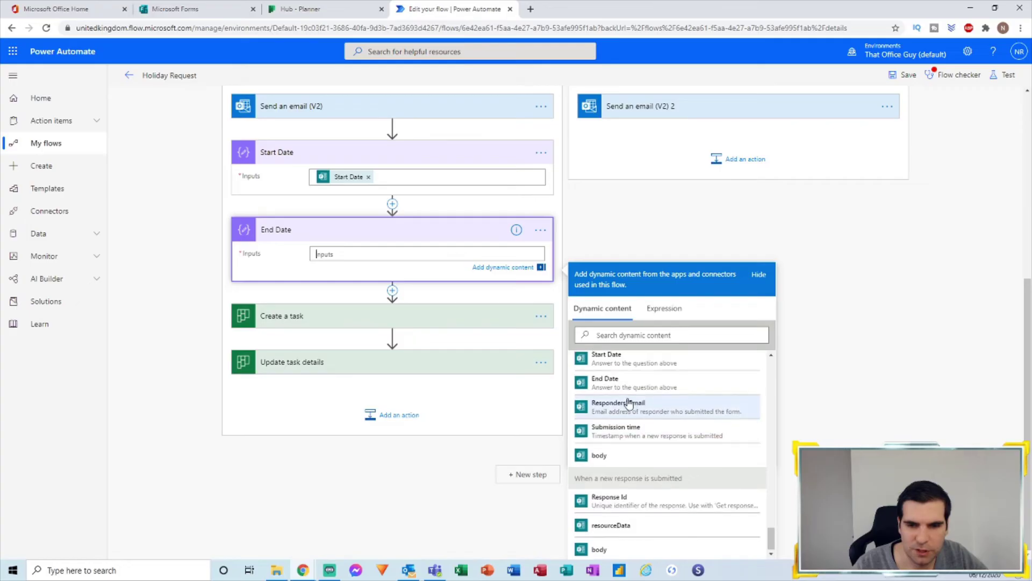
{"action": "scroll", "coordinate": [630, 431], "scroll_direction": "up", "scroll_amount": 1}
{"action": "left_click", "coordinate": [633, 433]}
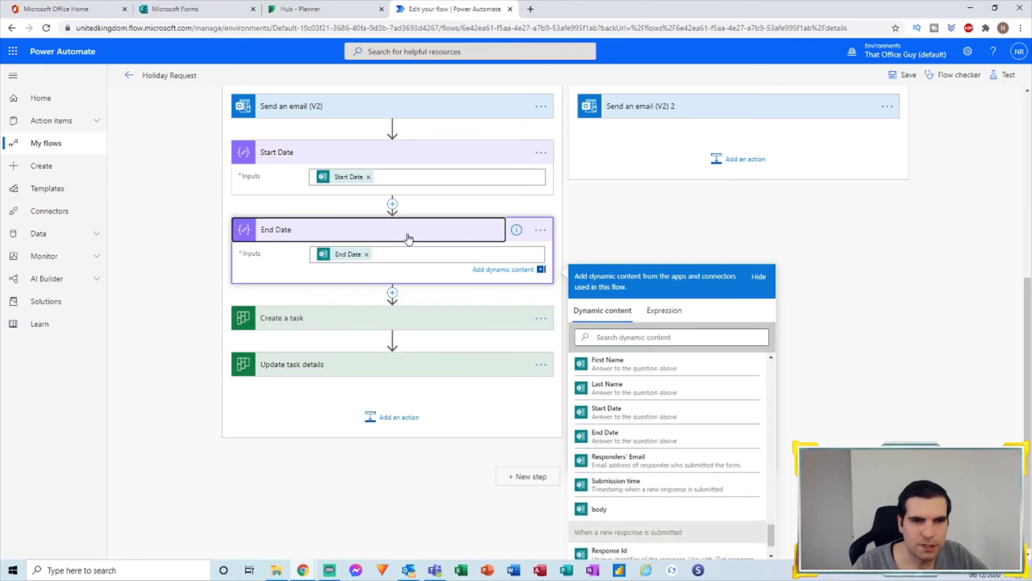
{"action": "left_click", "coordinate": [408, 237]}
{"action": "left_click", "coordinate": [403, 261]}
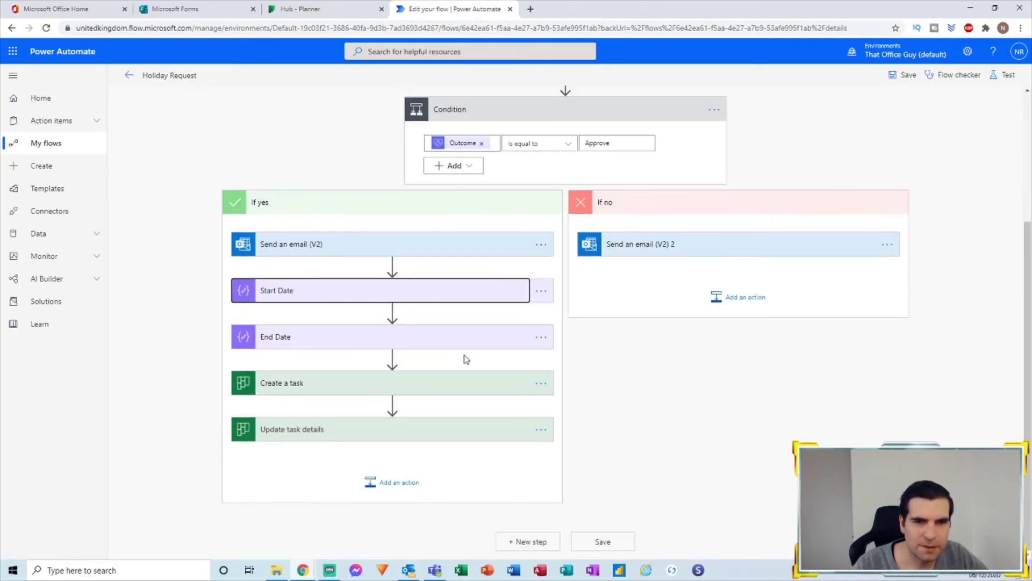
- Delete the three old values from the Update task details Description
{"action": "left_click", "coordinate": [403, 428]}
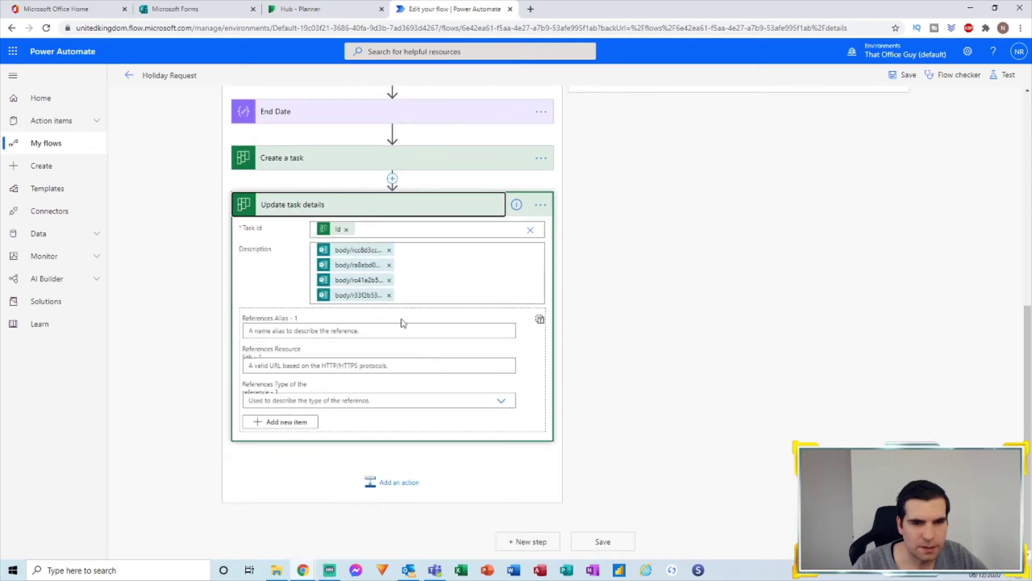
{"action": "left_click", "coordinate": [389, 251]}
{"action": "left_click", "coordinate": [390, 278]}
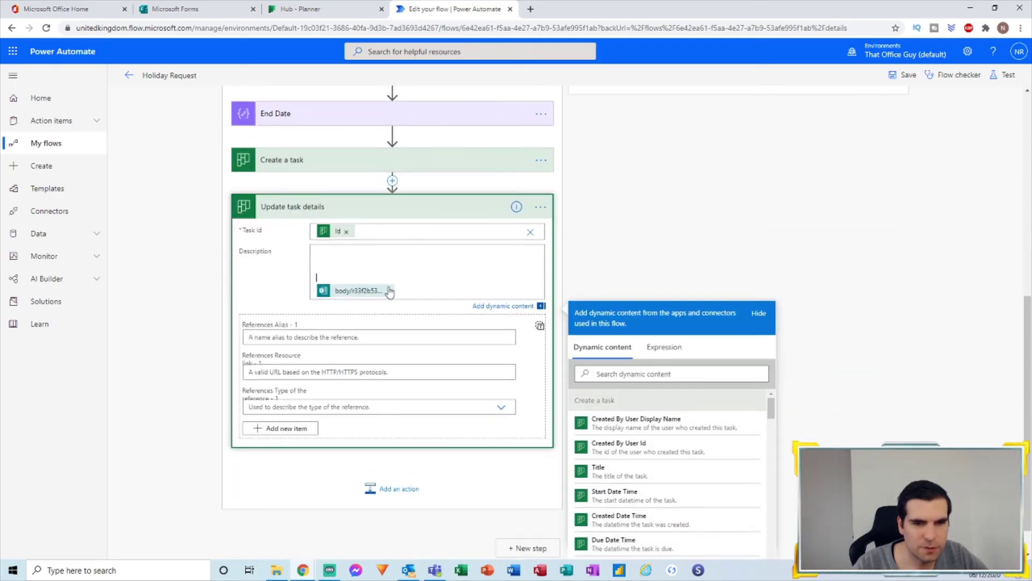
{"action": "left_click", "coordinate": [390, 290]}
- Add First Name, Last Name, Start Date and End Date to the Description on separate lines
{"action": "scroll", "coordinate": [702, 463], "scroll_direction": "down", "scroll_amount": 15}
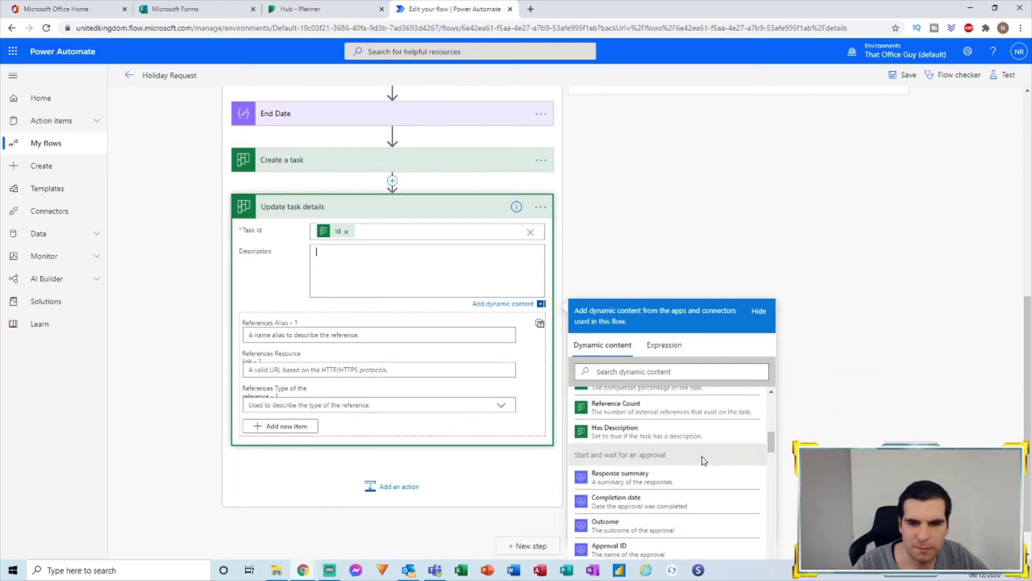
{"action": "scroll", "coordinate": [695, 468], "scroll_direction": "down", "scroll_amount": 10}
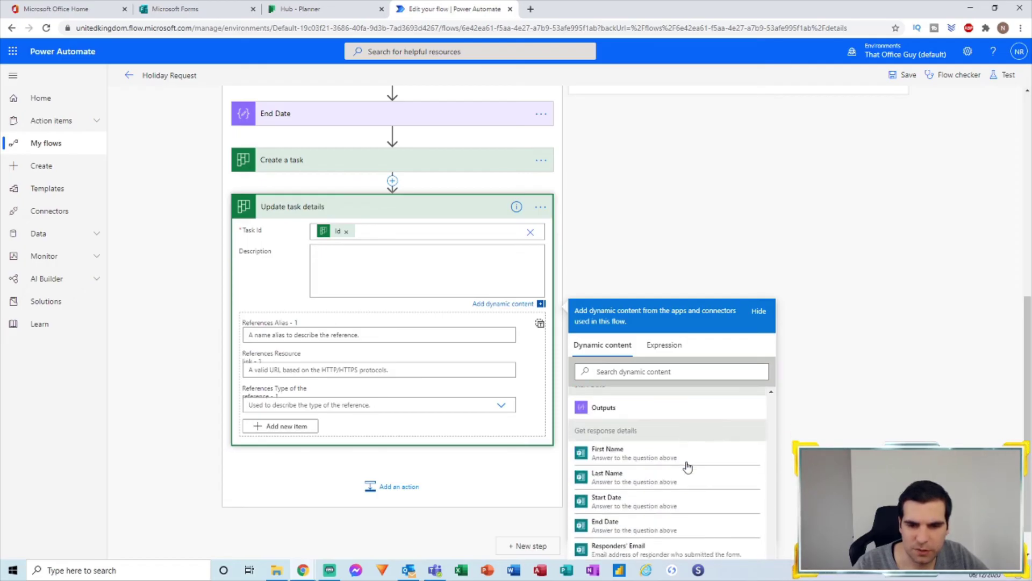
{"action": "left_click", "coordinate": [629, 425]}
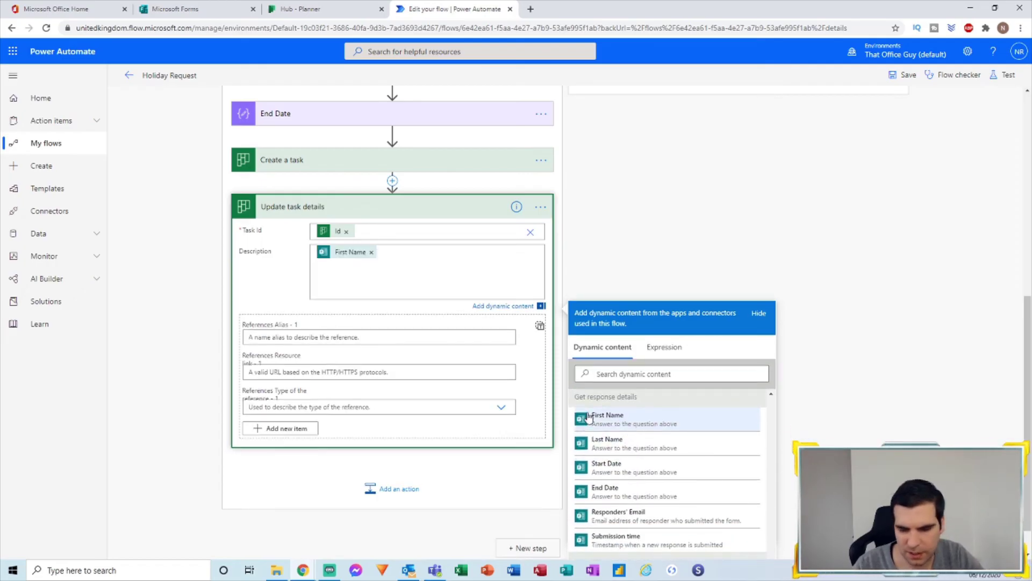
{"action": "key", "text": "Return"}
{"action": "left_click", "coordinate": [607, 443]}
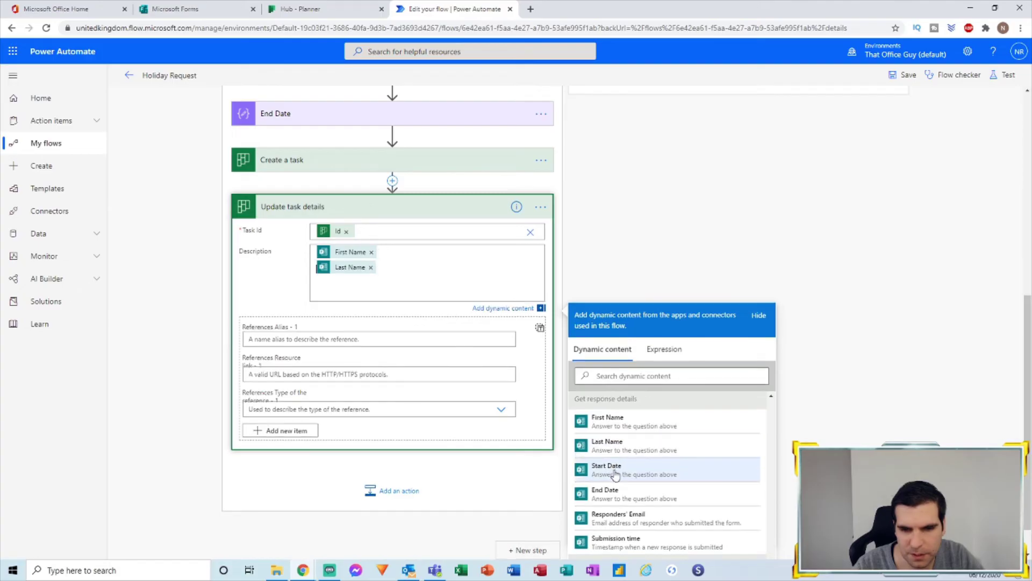
{"action": "key", "text": "Return"}
{"action": "key", "text": "Return"}
{"action": "left_click", "coordinate": [607, 467]}
{"action": "left_click", "coordinate": [369, 295]}
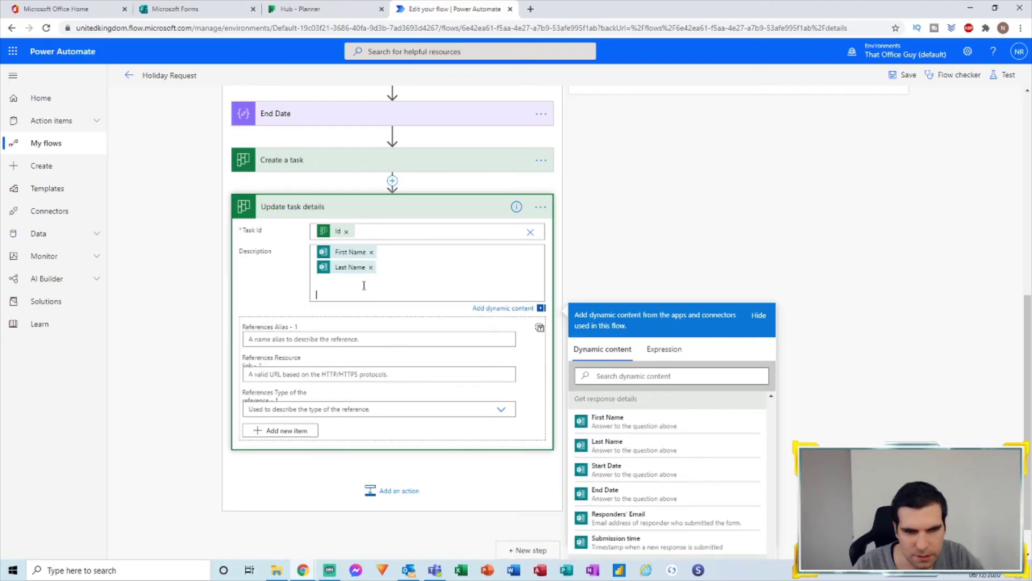
{"action": "left_click", "coordinate": [612, 467]}
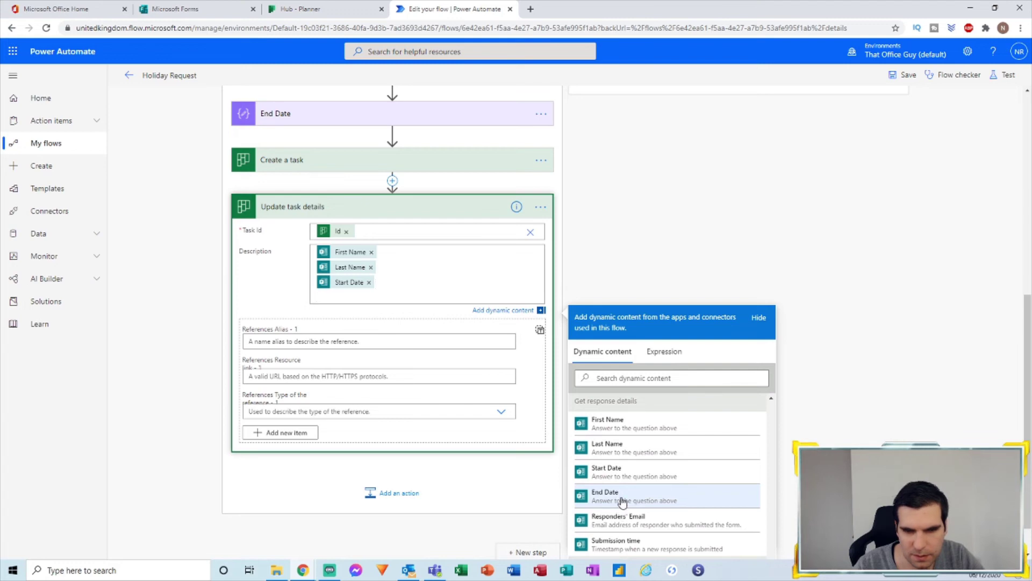
{"action": "key", "text": "Return"}
{"action": "left_click", "coordinate": [618, 499]}
{"action": "left_click", "coordinate": [366, 210]}
{"action": "scroll", "coordinate": [582, 220], "scroll_direction": "up", "scroll_amount": 3}
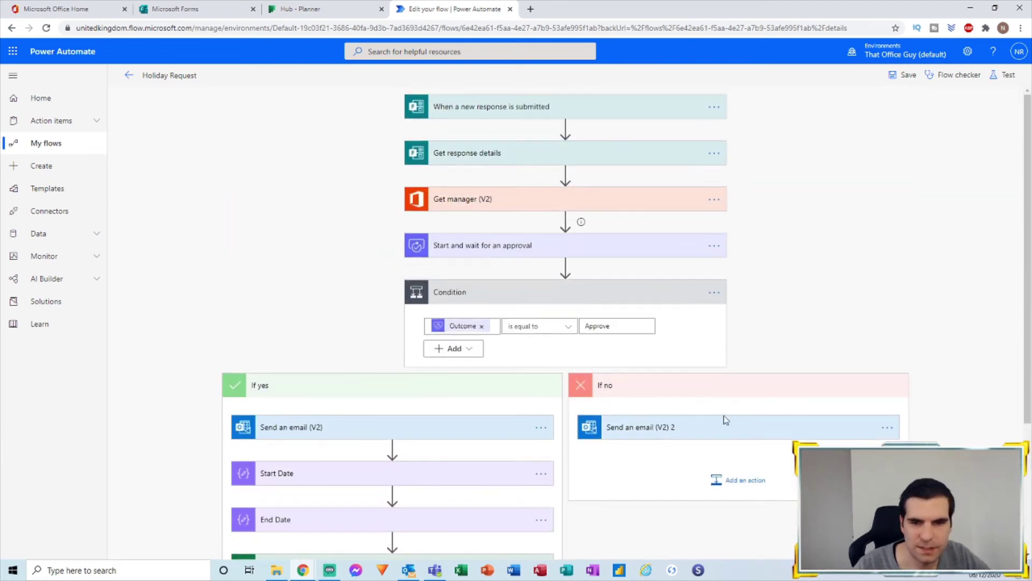
- Clear the old values from the Holiday Rejected email body
{"action": "left_click", "coordinate": [726, 423]}
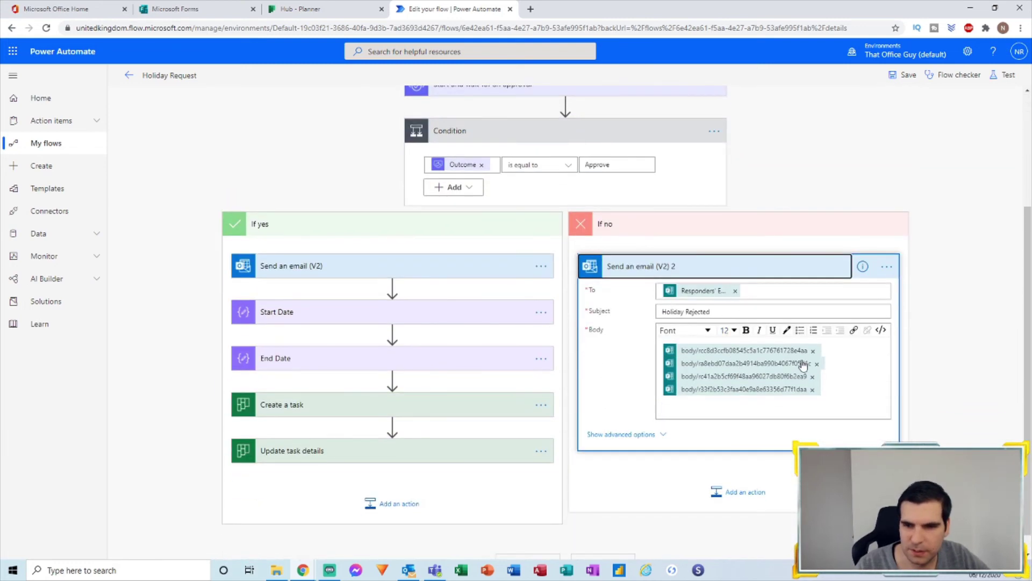
{"action": "left_click", "coordinate": [812, 351]}
{"action": "left_click", "coordinate": [815, 363]}
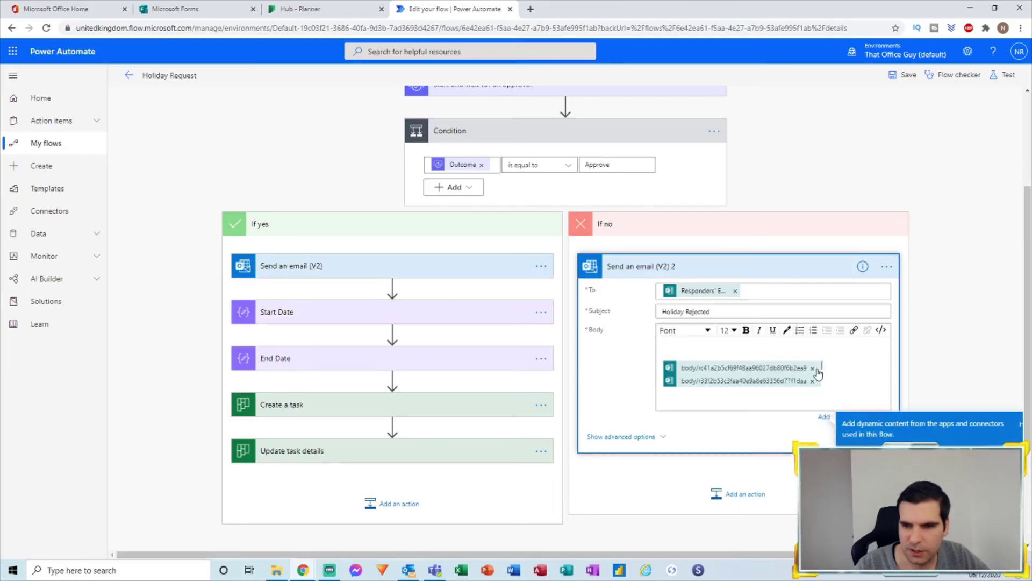
{"action": "left_click", "coordinate": [813, 368]}
{"action": "left_click", "coordinate": [812, 379]}
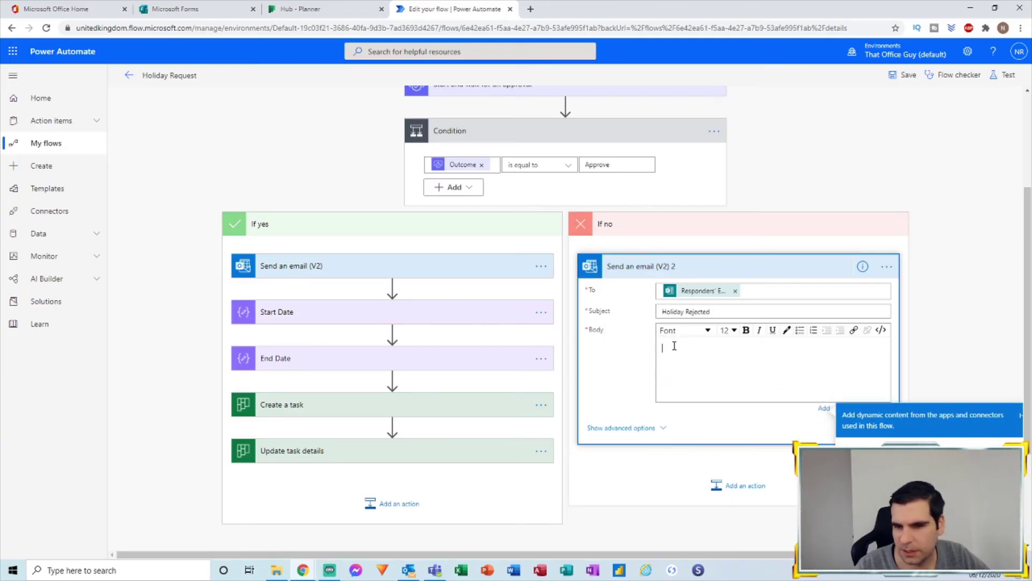
- Add First Name, Last Name and Start Date to the rejection email body
{"action": "scroll", "coordinate": [674, 346], "scroll_direction": "down", "scroll_amount": 3}
{"action": "scroll", "coordinate": [913, 438], "scroll_direction": "down", "scroll_amount": 5}
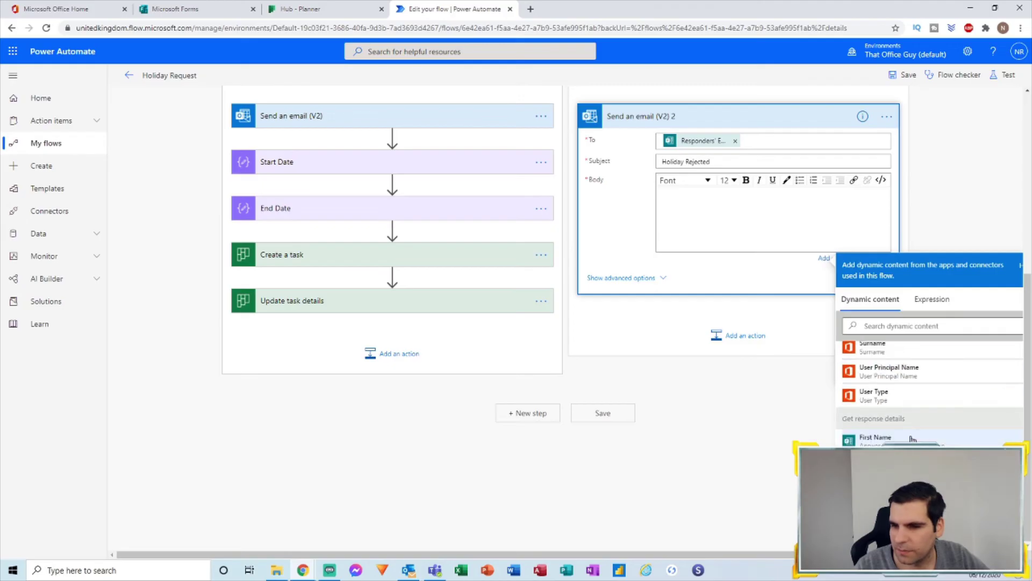
{"action": "left_click", "coordinate": [876, 437]}
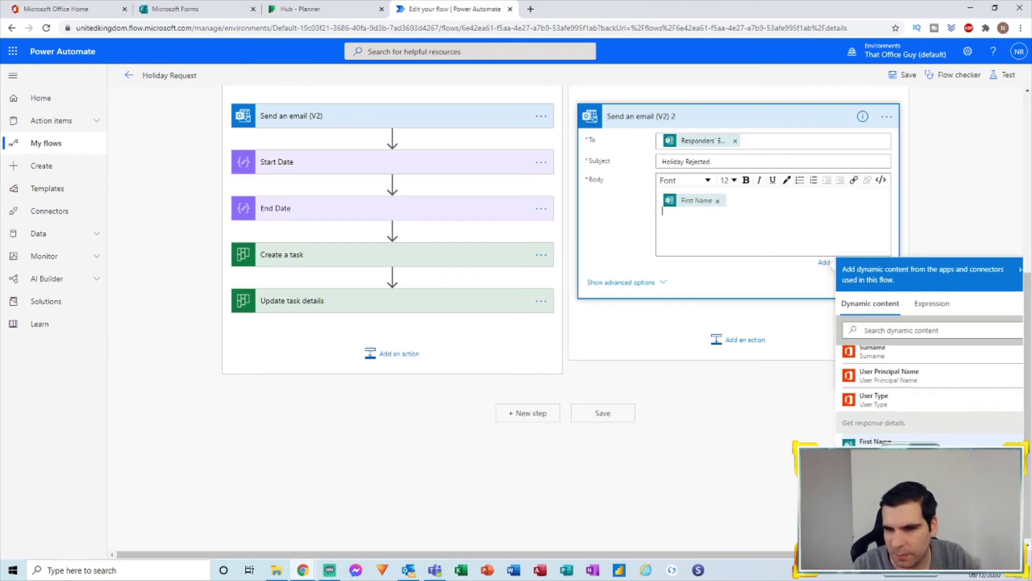
{"action": "left_click", "coordinate": [875, 465]}
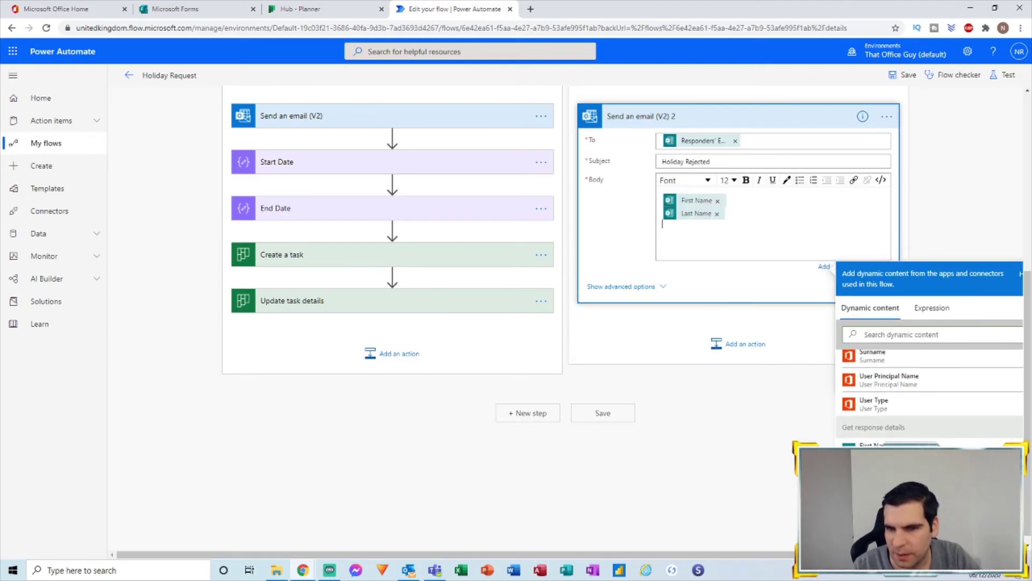
{"action": "left_click", "coordinate": [876, 486]}
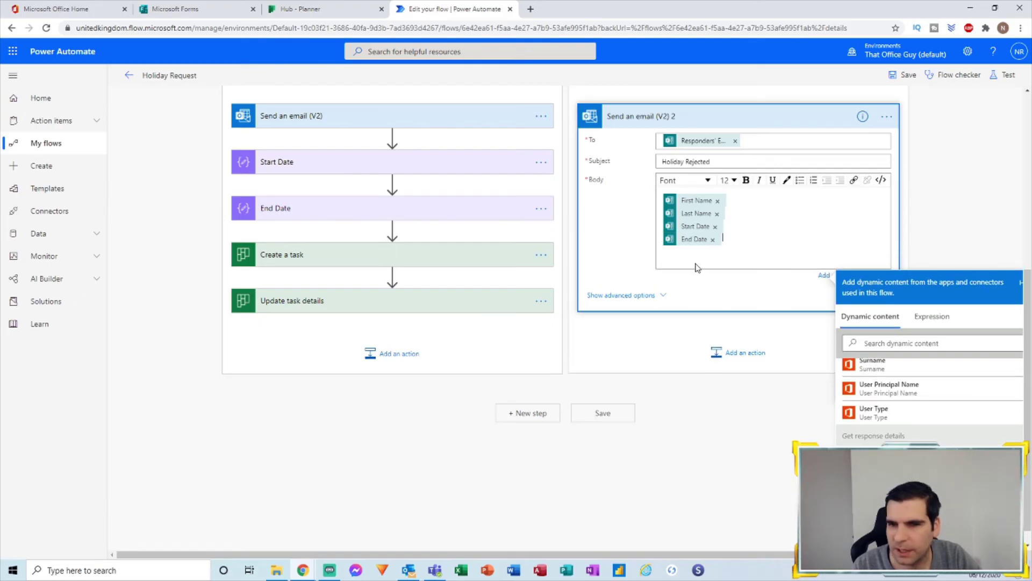
{"action": "left_click", "coordinate": [717, 118]}
{"action": "scroll", "coordinate": [533, 133], "scroll_direction": "up", "scroll_amount": 3}
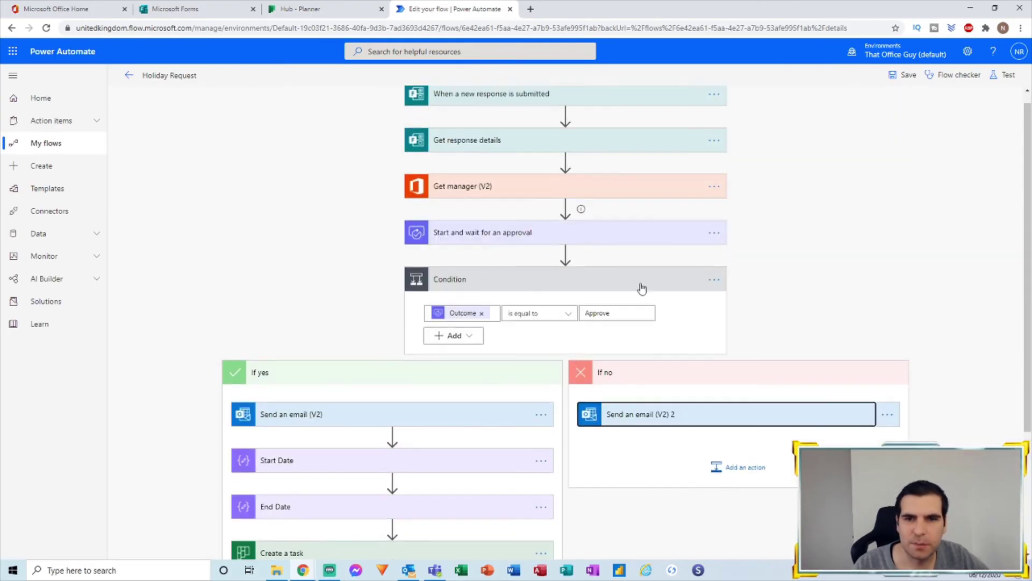
- Save the flow and cancel its running 01:27 PM run from All runs
{"action": "left_click", "coordinate": [620, 301]}
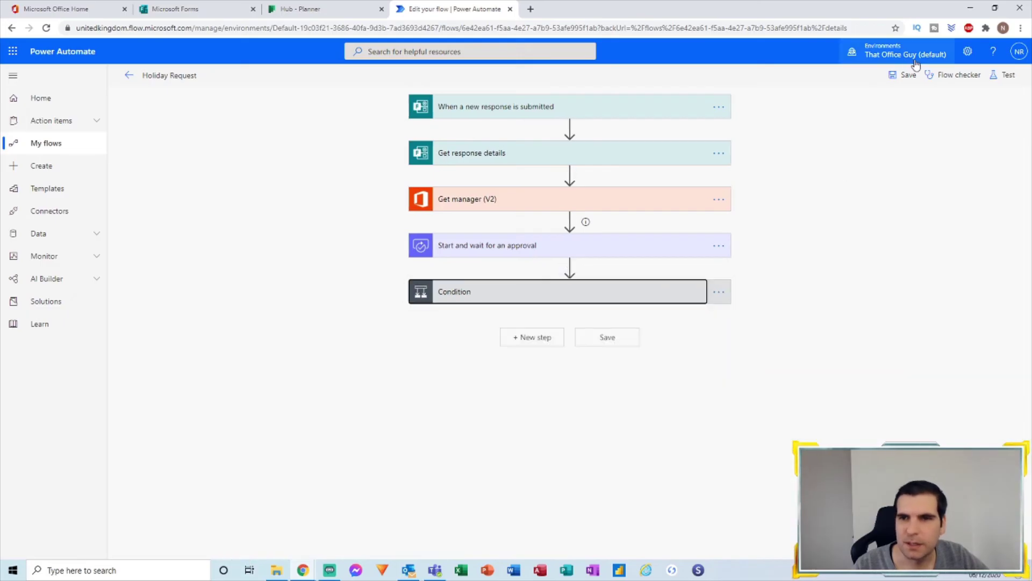
{"action": "left_click", "coordinate": [908, 75]}
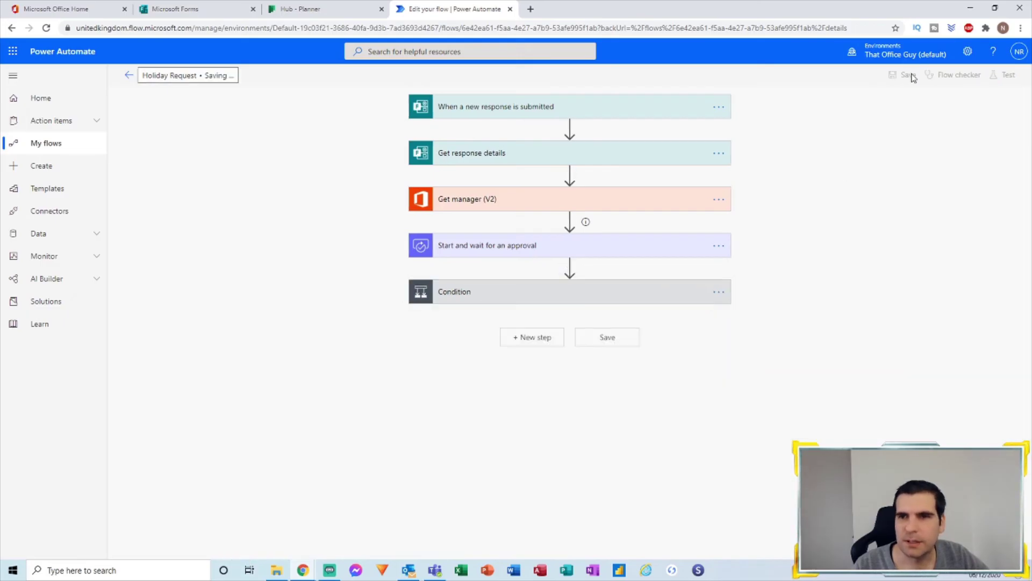
{"action": "left_click", "coordinate": [128, 75]}
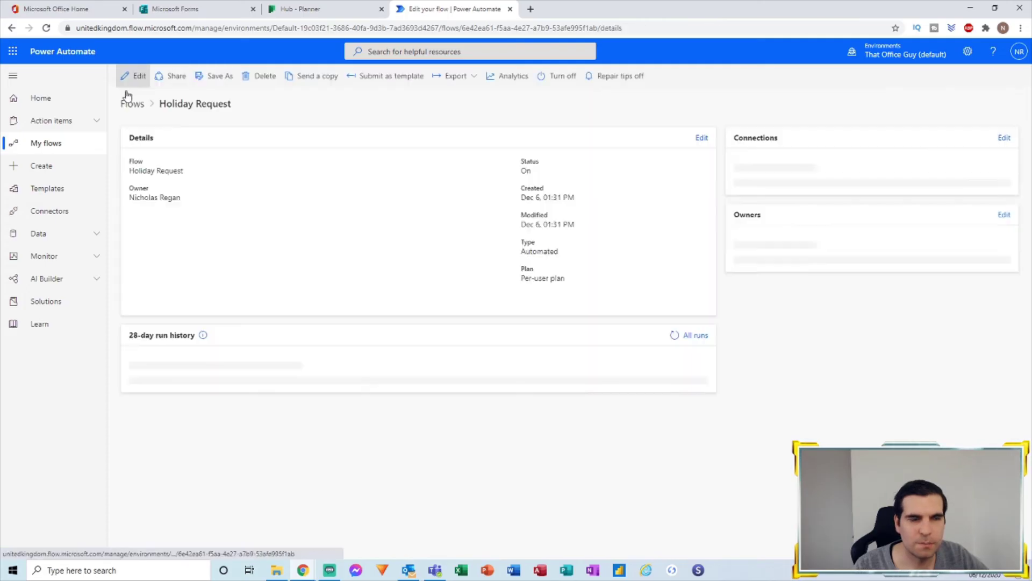
{"action": "left_click", "coordinate": [699, 336]}
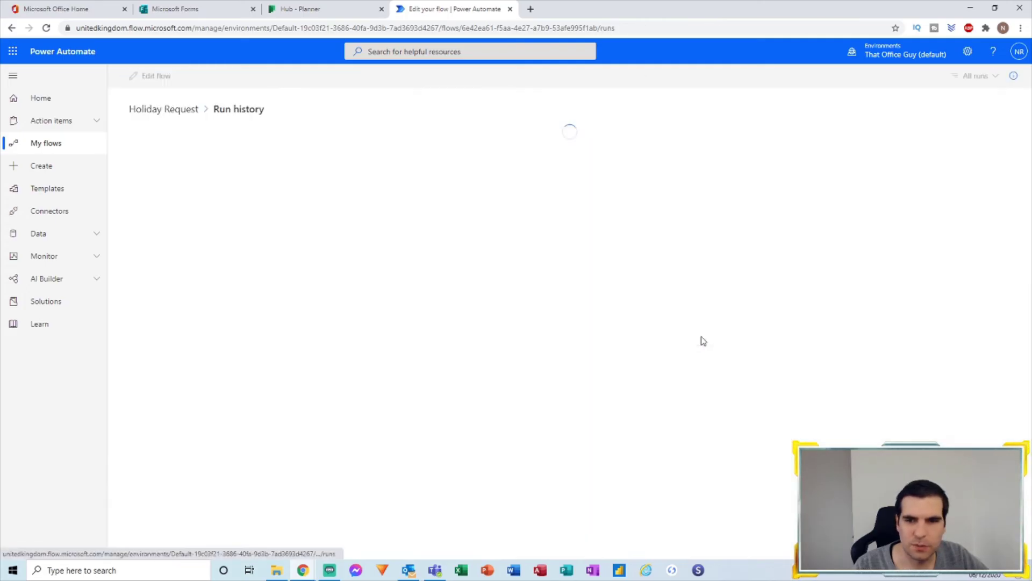
{"action": "left_click", "coordinate": [137, 163]}
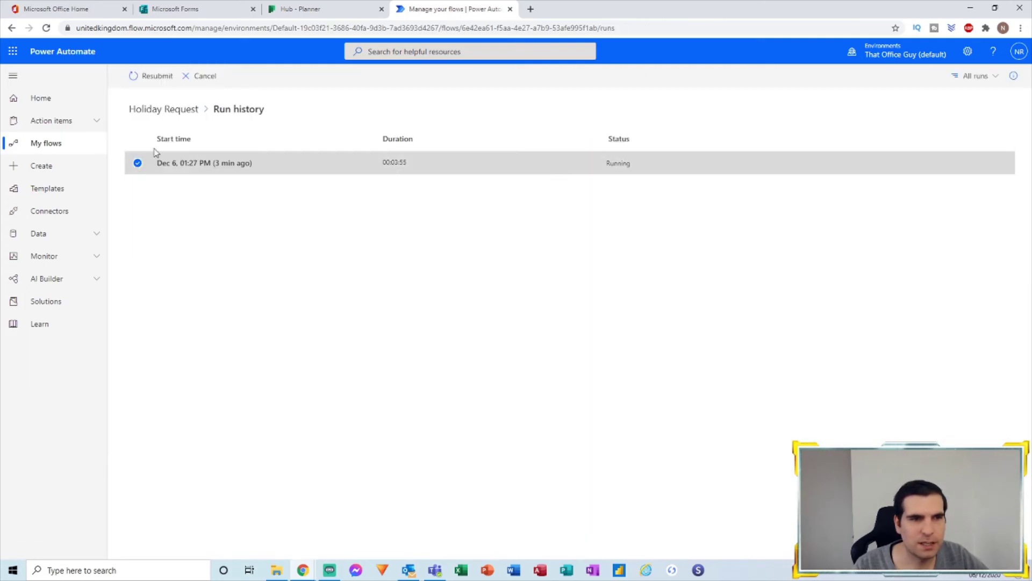
{"action": "left_click", "coordinate": [197, 76]}
{"action": "left_click", "coordinate": [567, 90]}
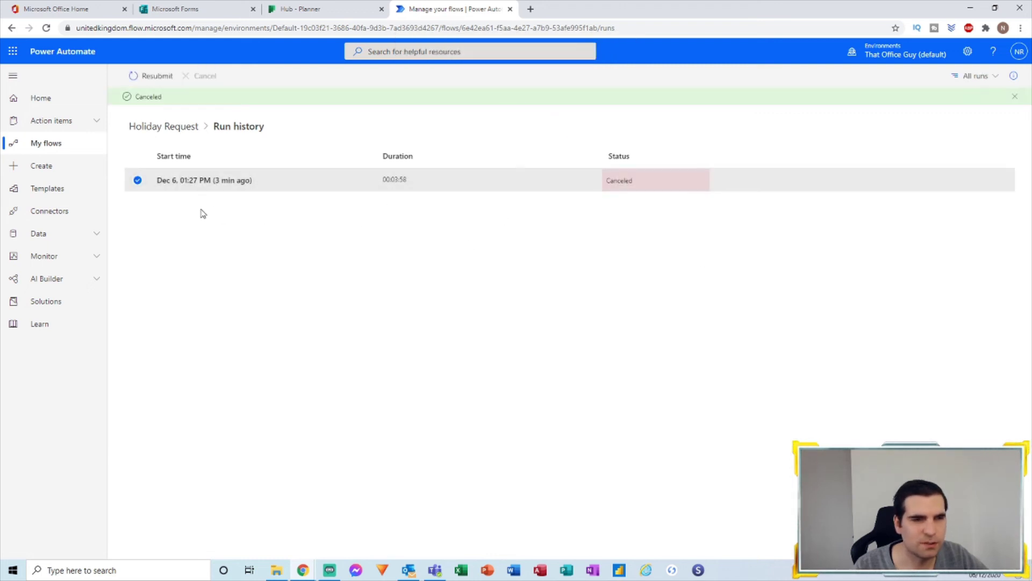
- Reject the leftover pending Holiday Request approval in Teams and go back to the run history in Chrome
{"action": "left_click", "coordinate": [435, 570]}
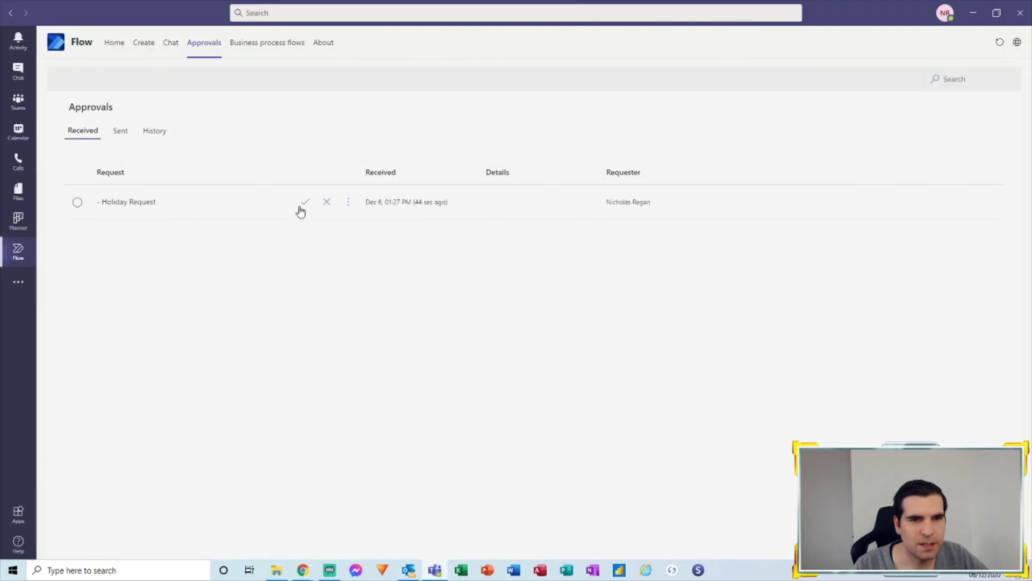
{"action": "left_click", "coordinate": [325, 231]}
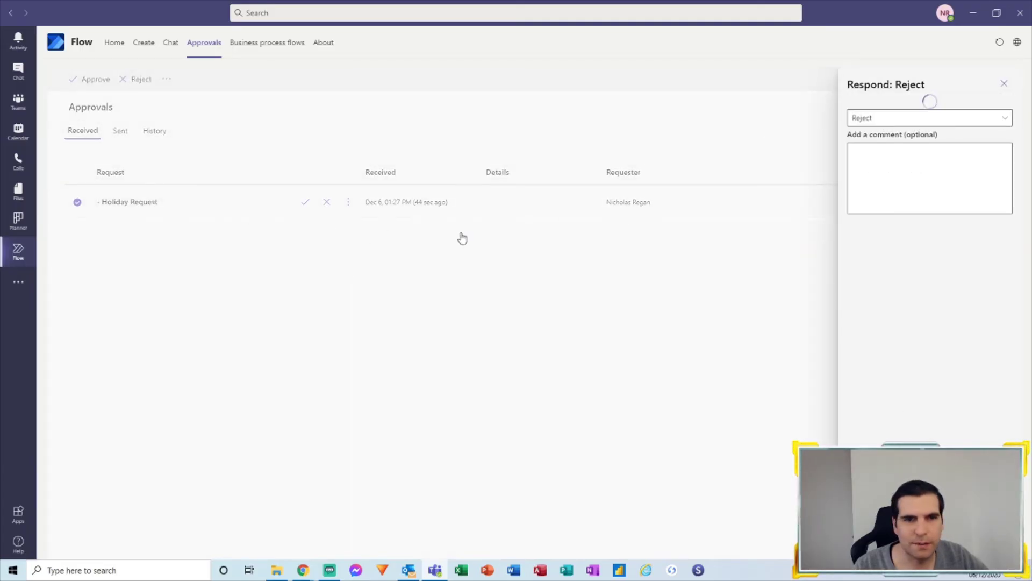
{"action": "left_click", "coordinate": [1004, 84]}
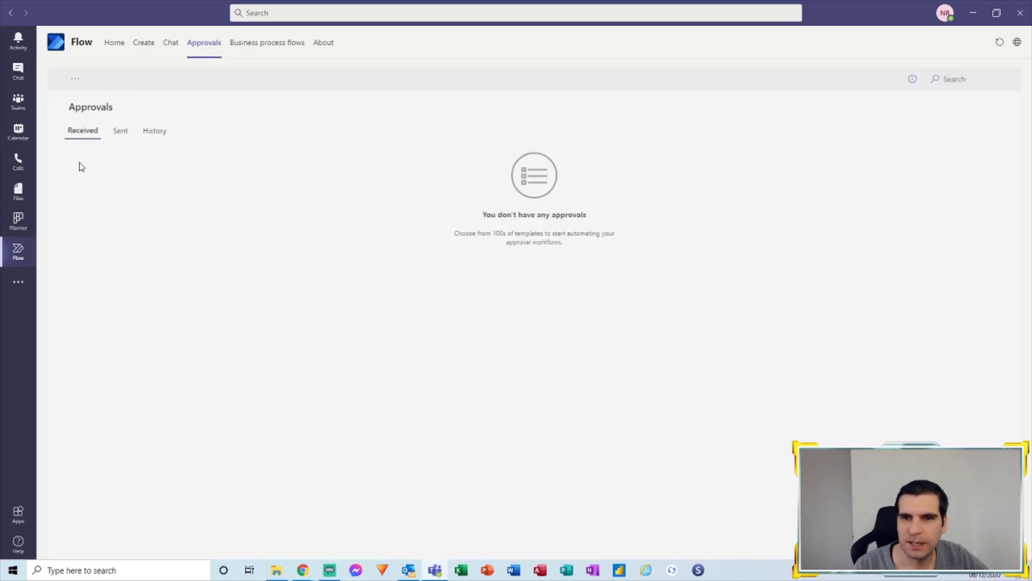
{"action": "key", "text": "alt+Tab"}
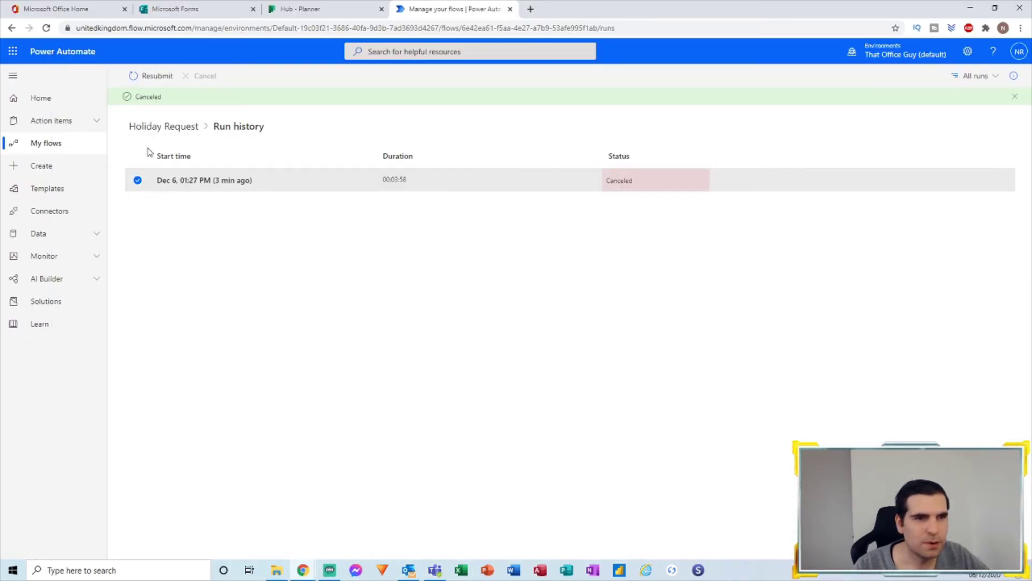
- Resubmit the canceled Holiday Request run and check that its approval step is waiting
{"action": "left_click", "coordinate": [156, 77]}
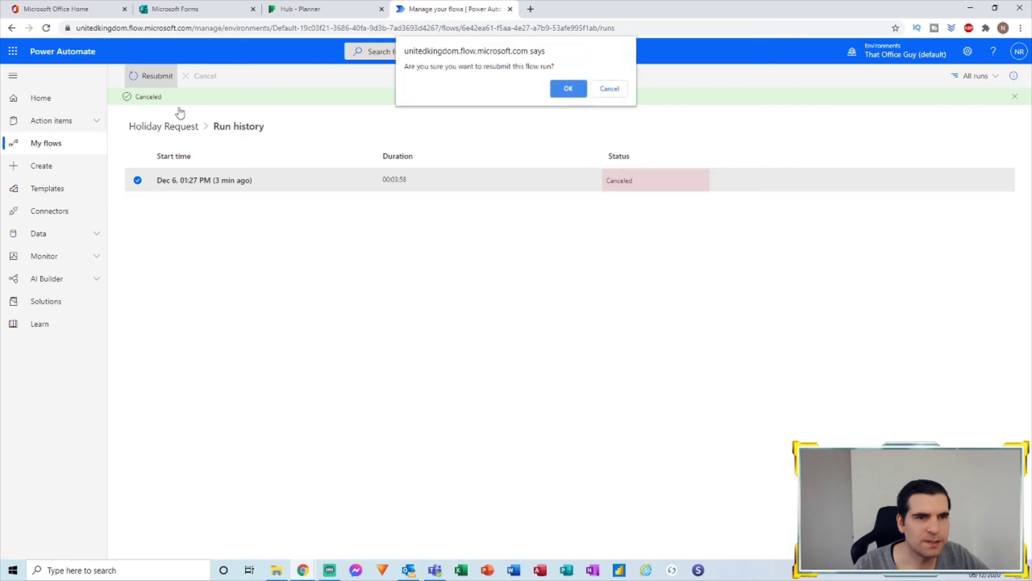
{"action": "left_click", "coordinate": [572, 91]}
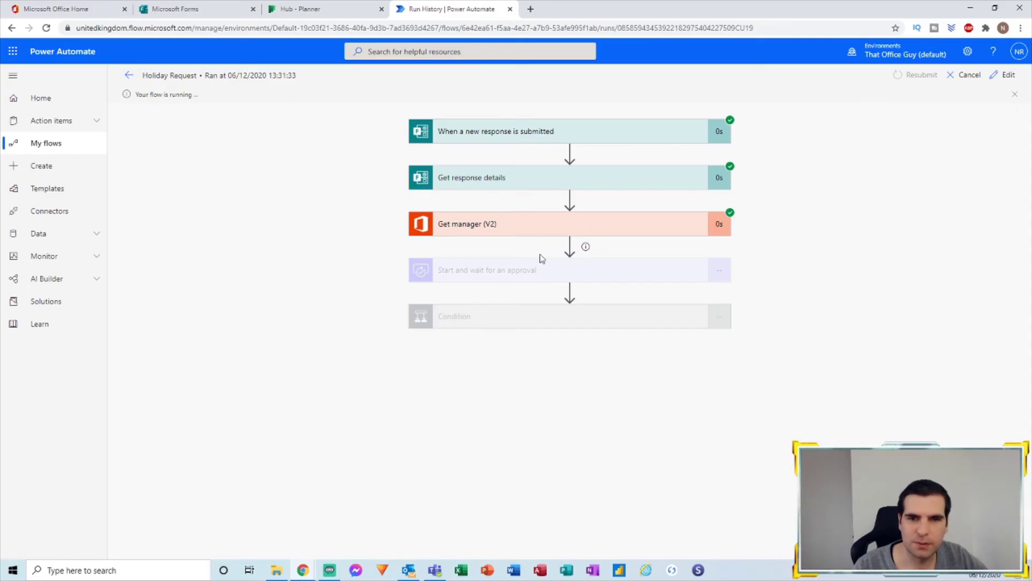
{"action": "left_click", "coordinate": [550, 277]}
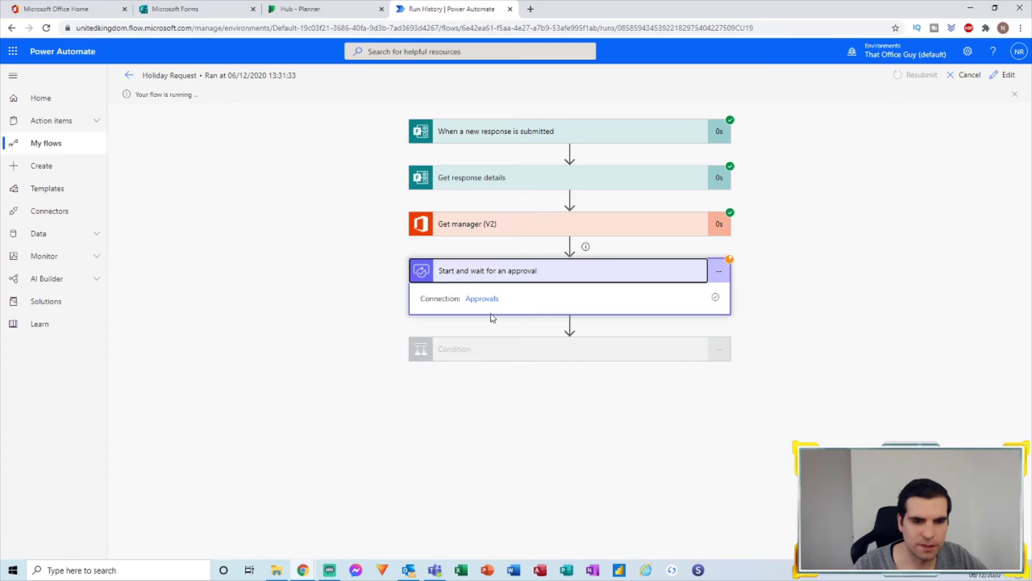
{"action": "left_click", "coordinate": [435, 570]}
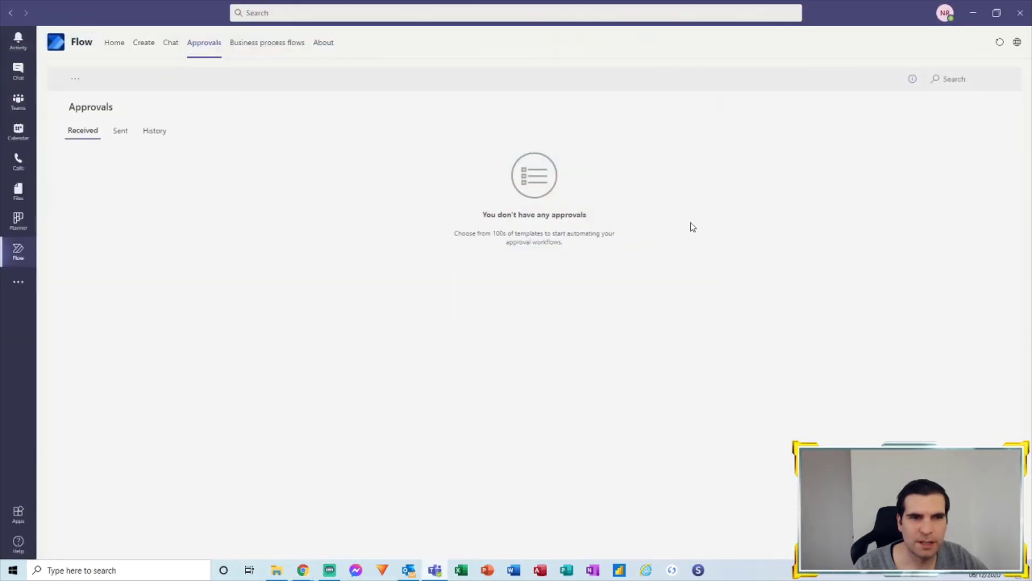
- Refresh Teams Approvals and open the new Holiday Request's details
{"action": "left_click", "coordinate": [999, 42]}
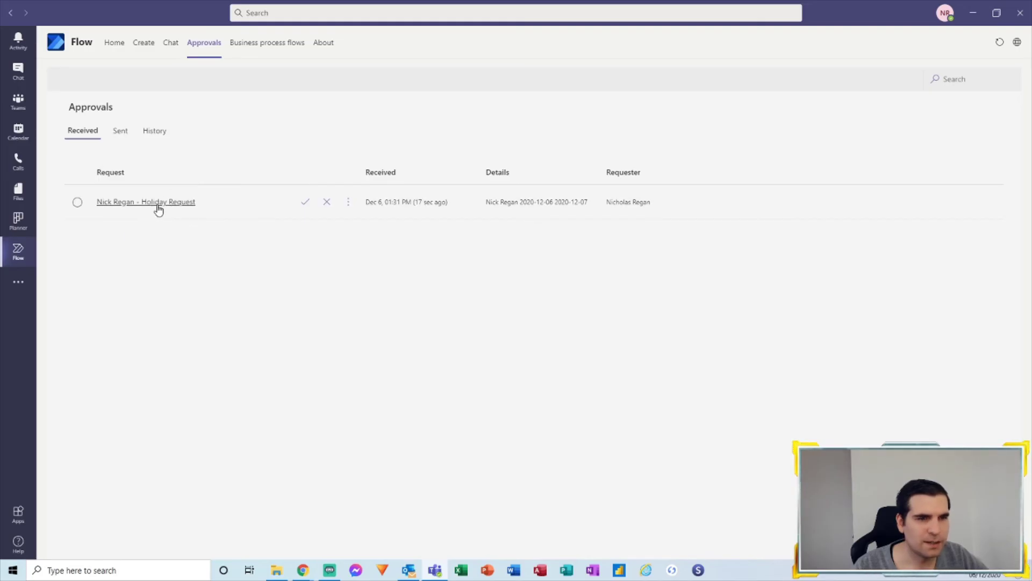
{"action": "left_click", "coordinate": [175, 203]}
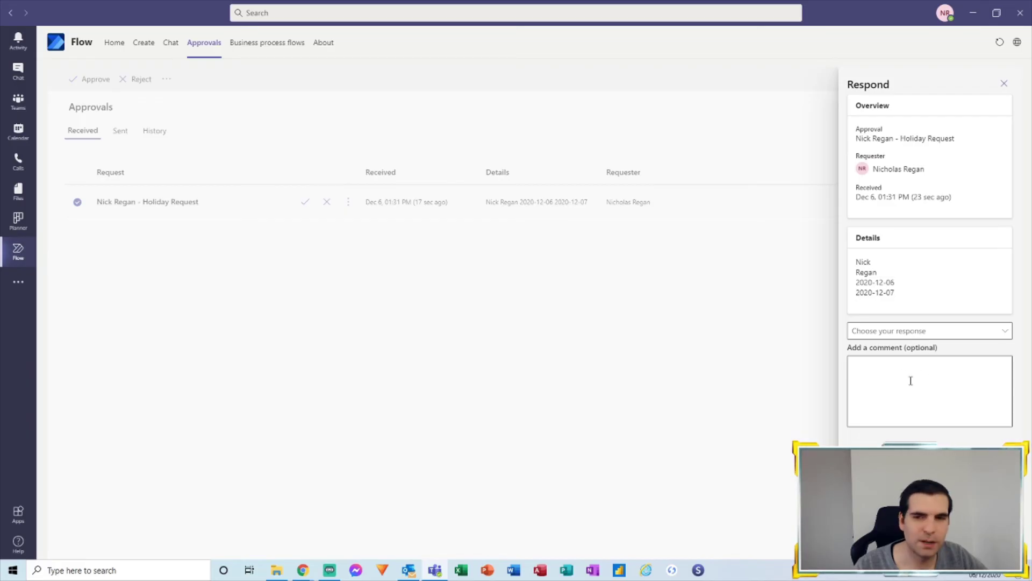
{"action": "left_click", "coordinate": [868, 337]}
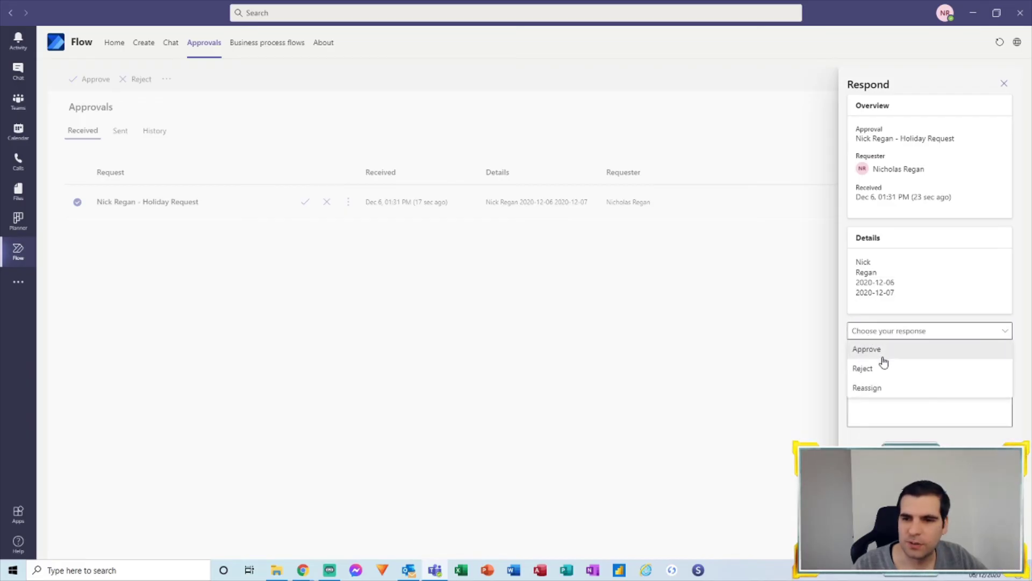
{"action": "key", "text": "Escape"}
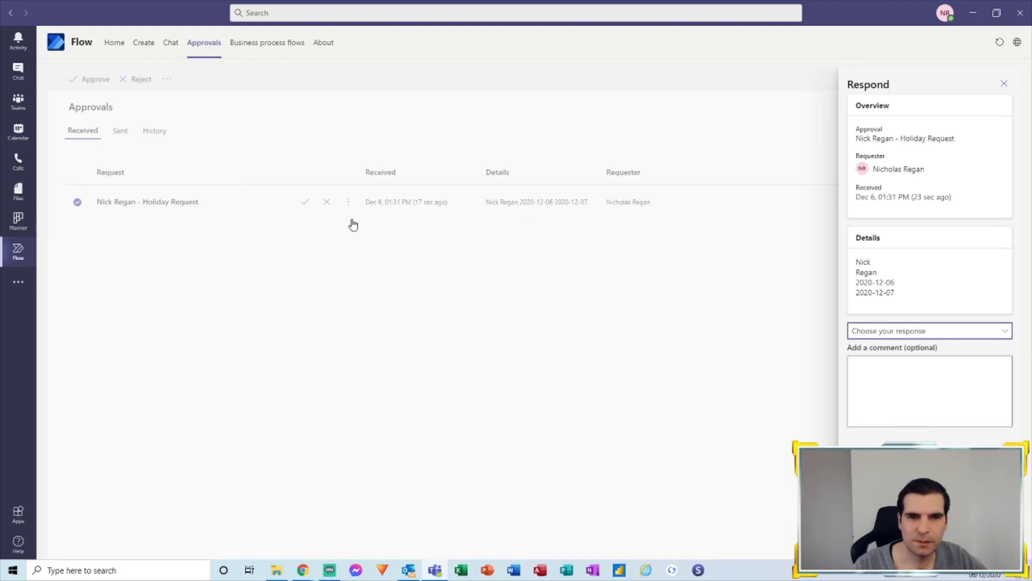
{"action": "left_click", "coordinate": [1004, 83]}
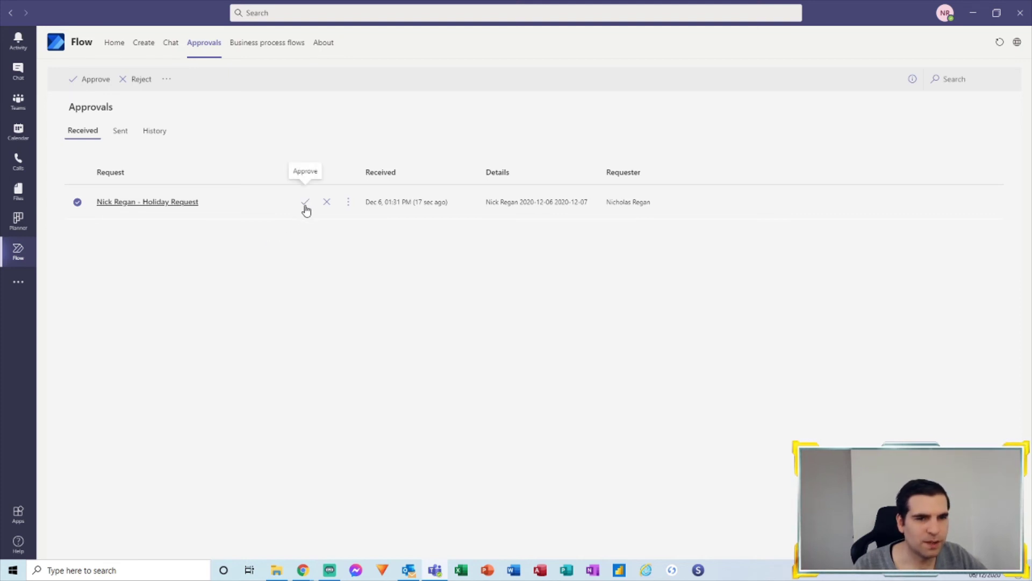
- Approve the Holiday Request, submit the response, and minimise Teams
{"action": "left_click", "coordinate": [168, 204]}
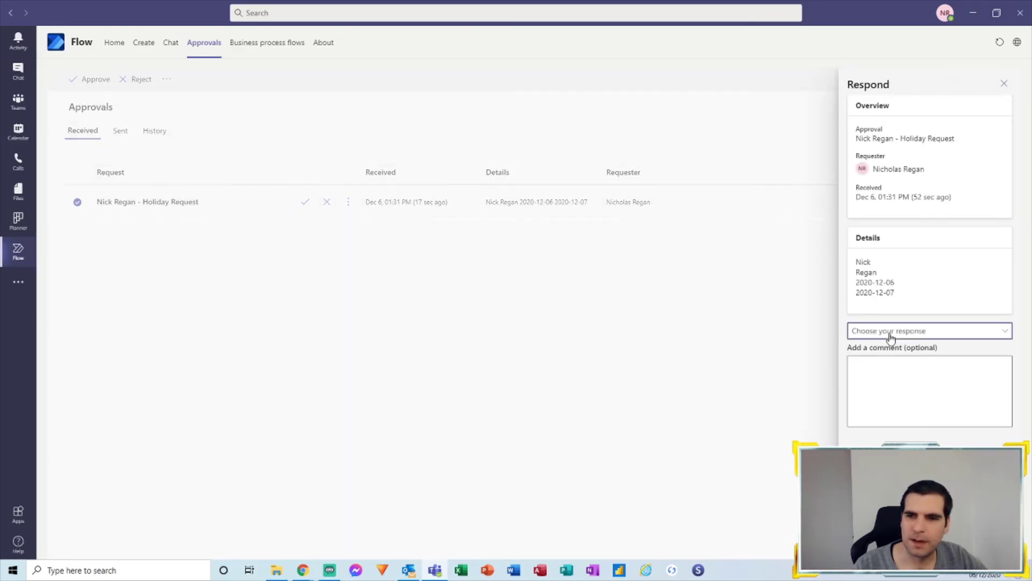
{"action": "left_click", "coordinate": [859, 332]}
{"action": "left_click", "coordinate": [925, 350]}
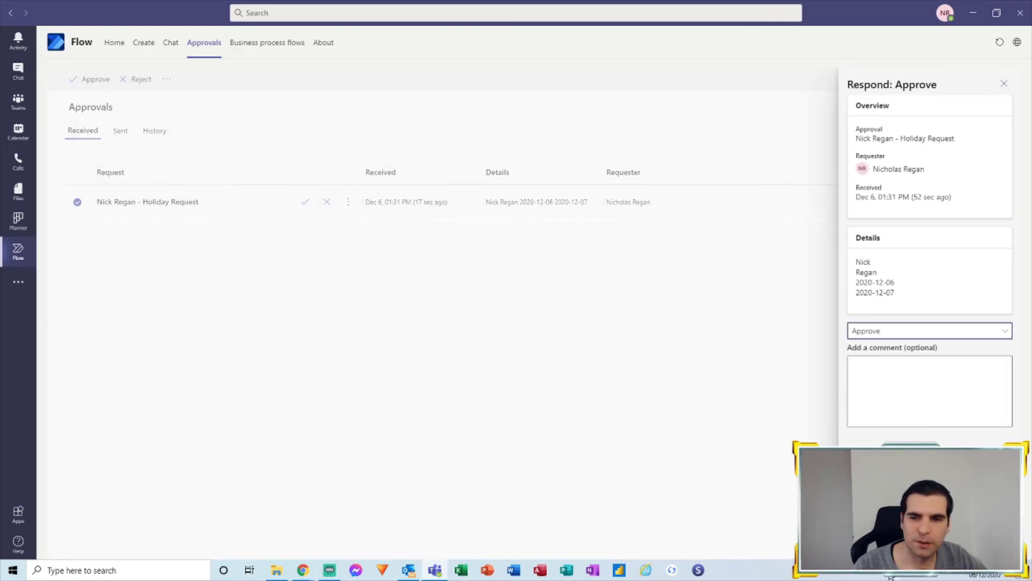
{"action": "left_click", "coordinate": [910, 451]}
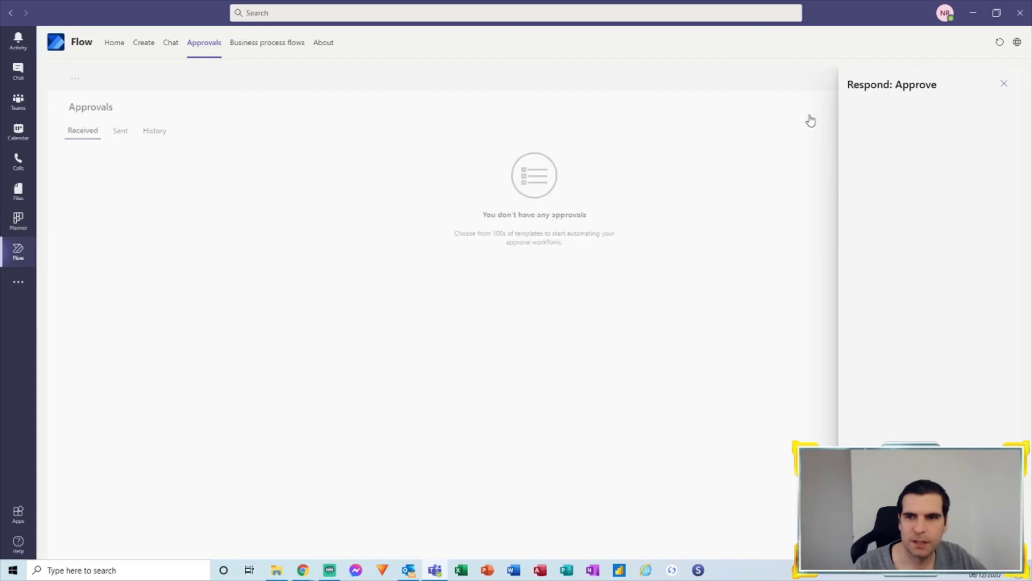
{"action": "left_click", "coordinate": [1004, 84]}
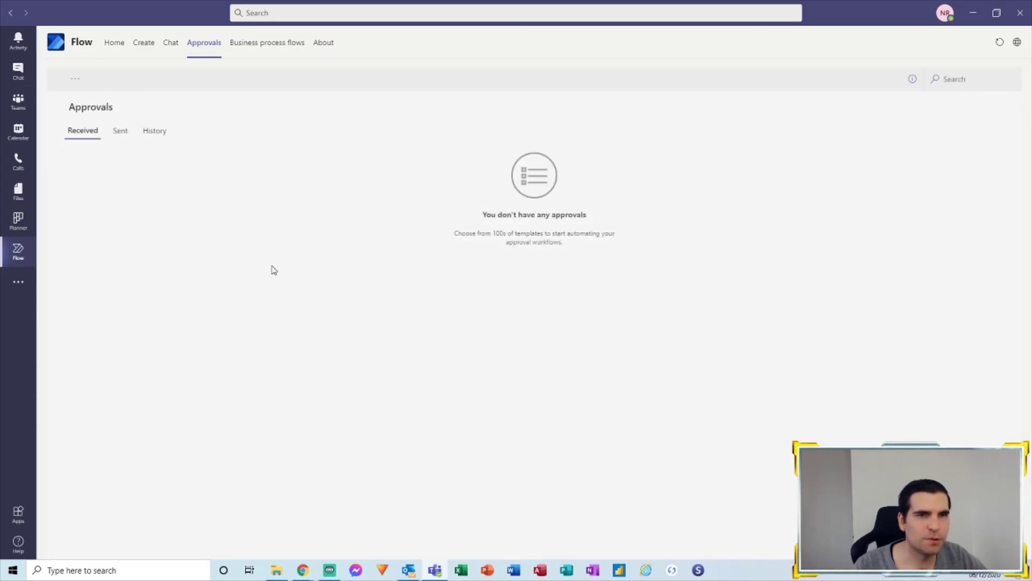
{"action": "left_click", "coordinate": [435, 573]}
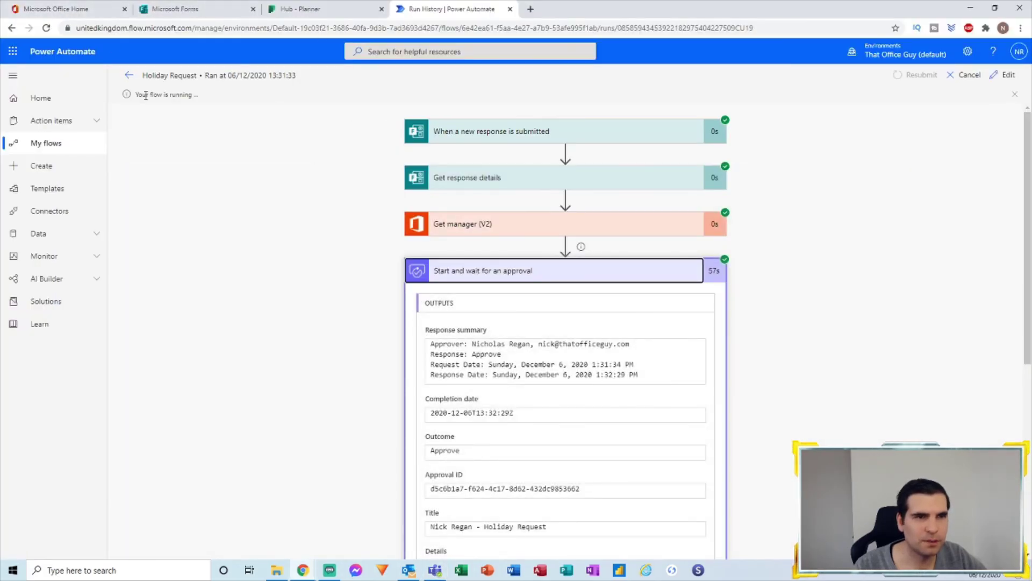
- Check the Test List plan's holiday task dated 12/06–12/07/2020 in Planner
{"action": "left_click", "coordinate": [322, 16]}
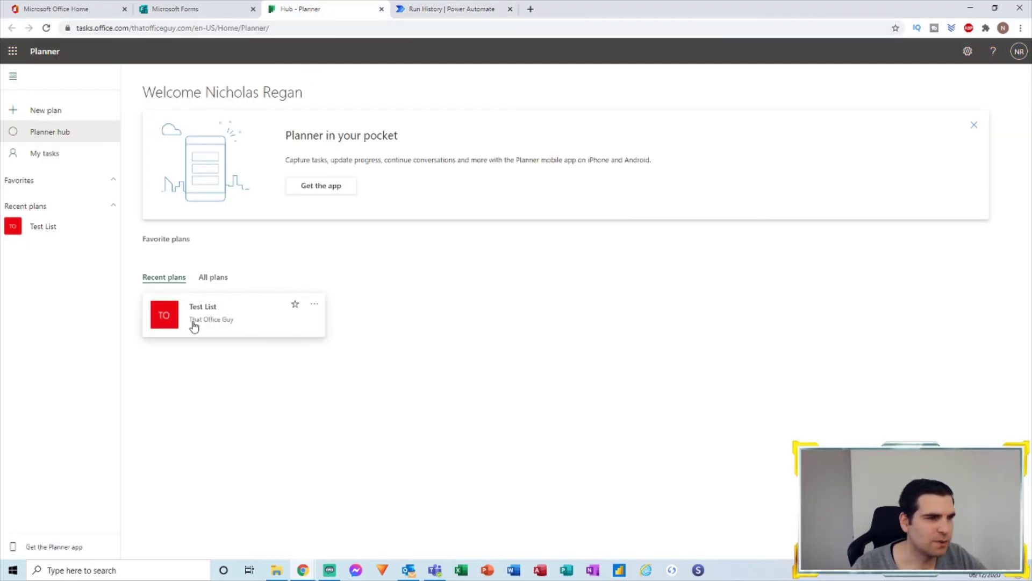
{"action": "left_click", "coordinate": [204, 308]}
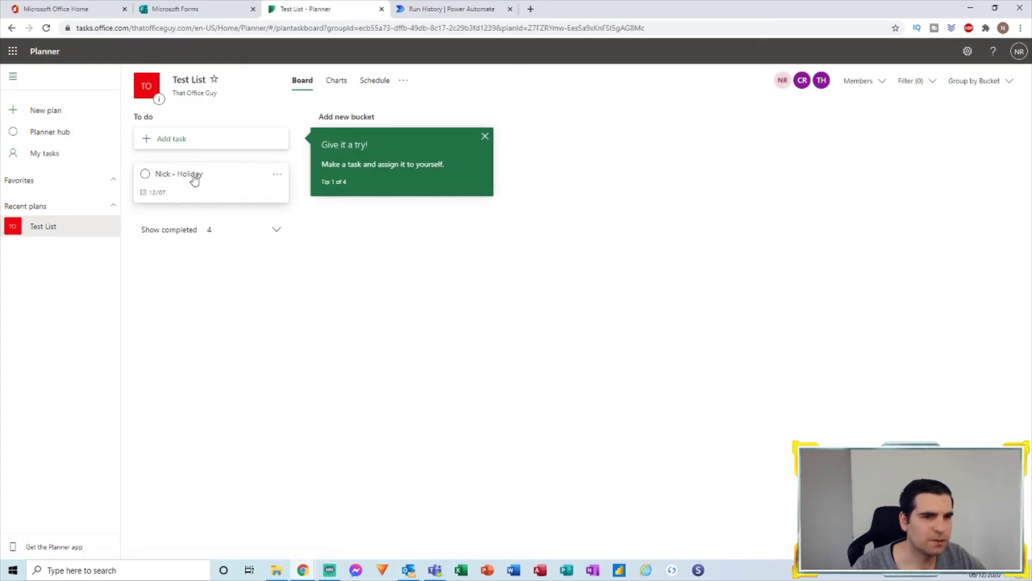
{"action": "left_click", "coordinate": [216, 179]}
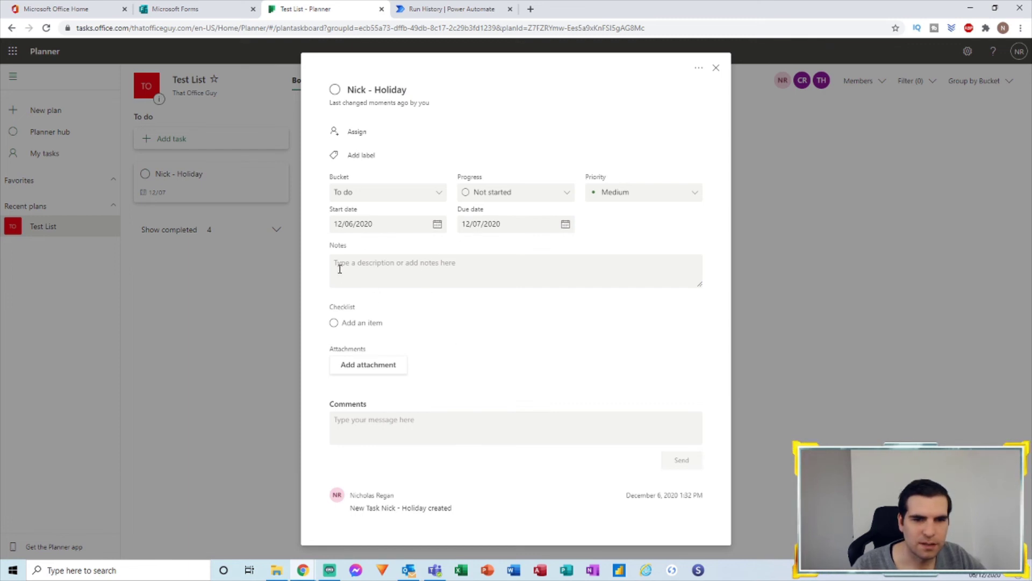
{"action": "left_click", "coordinate": [716, 68]}
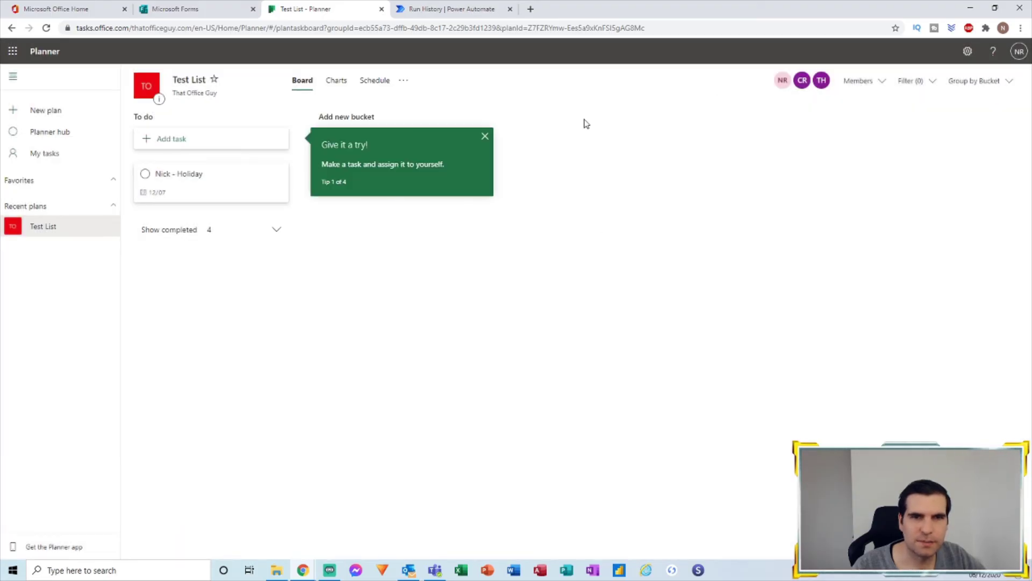
{"action": "left_click", "coordinate": [453, 12]}
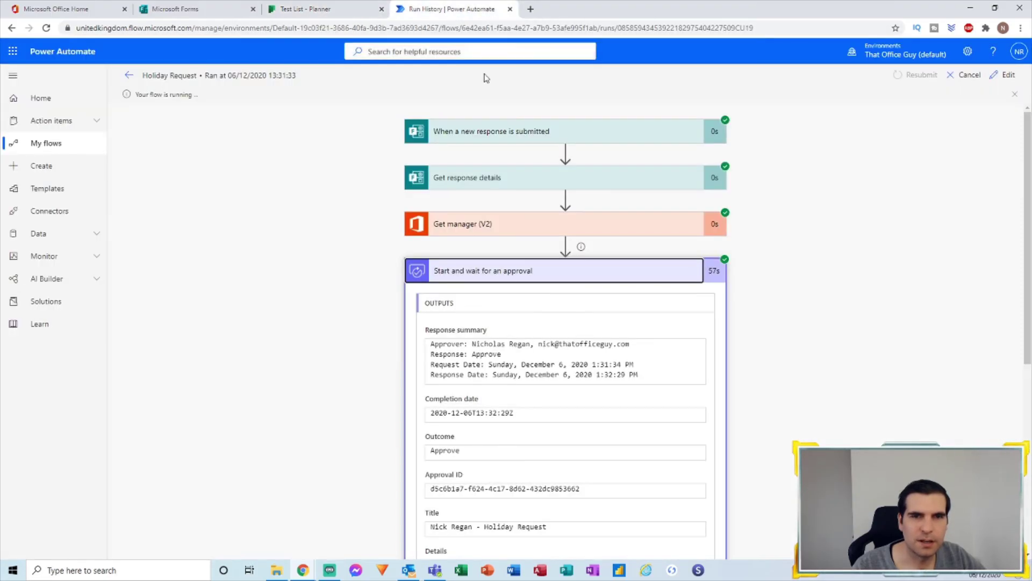
- Inspect the Condition and Update task details steps, where the task update keeps retrying
{"action": "left_click", "coordinate": [526, 277]}
{"action": "left_click", "coordinate": [516, 323]}
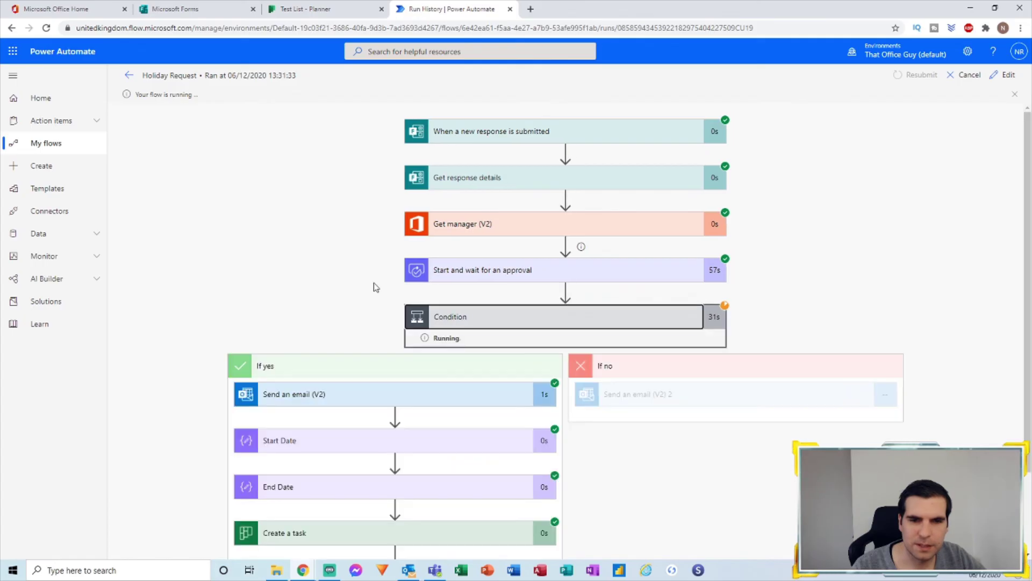
{"action": "scroll", "coordinate": [376, 286], "scroll_direction": "down", "scroll_amount": 2}
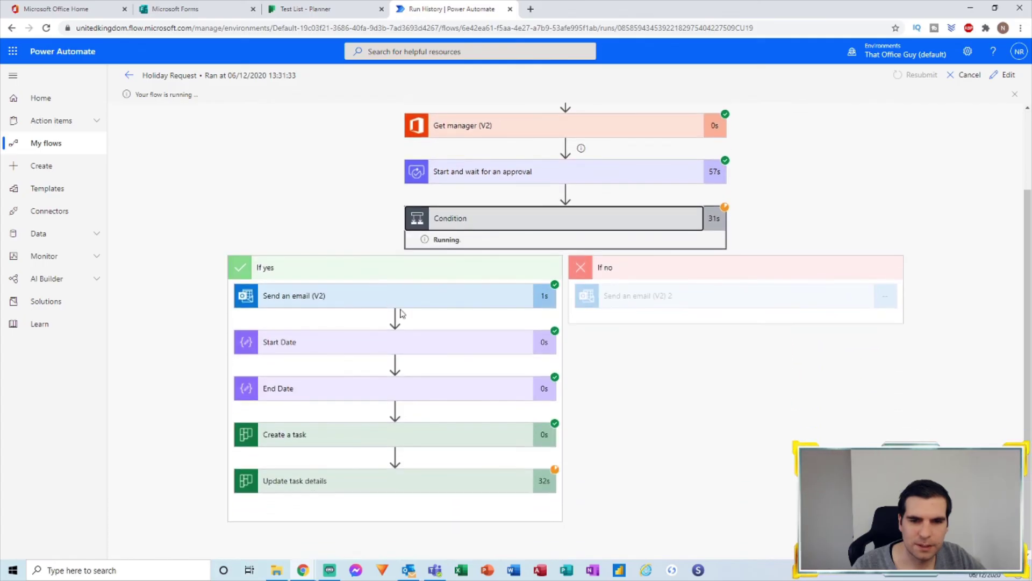
{"action": "left_click", "coordinate": [381, 486]}
{"action": "scroll", "coordinate": [391, 366], "scroll_direction": "down", "scroll_amount": 4}
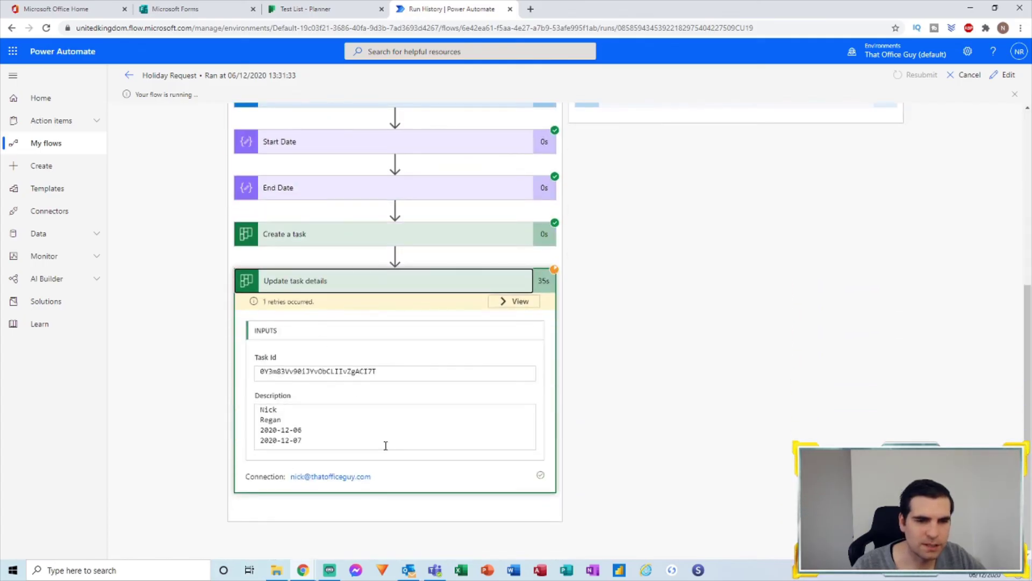
{"action": "left_click", "coordinate": [360, 291]}
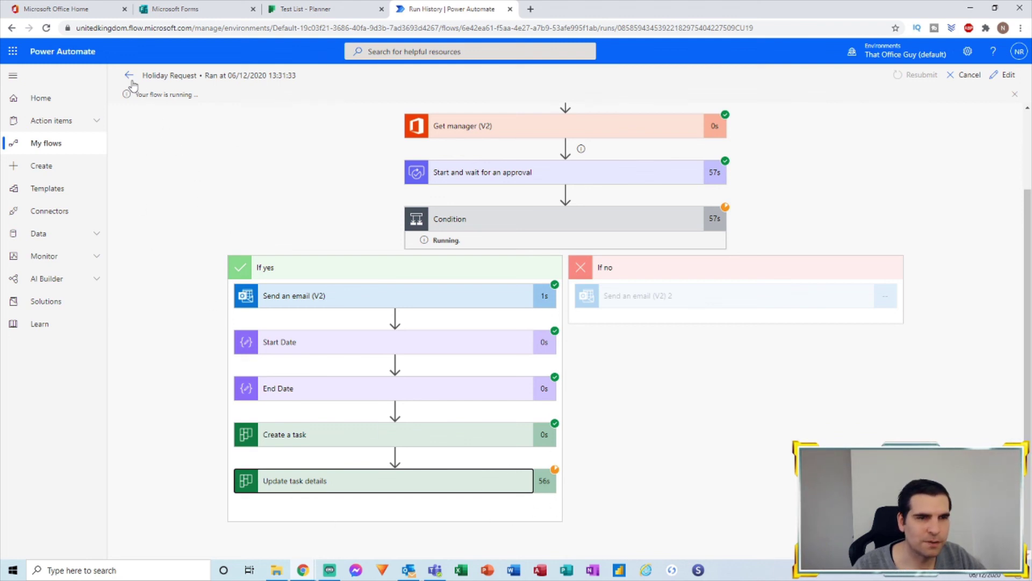
{"action": "left_click", "coordinate": [305, 9]}
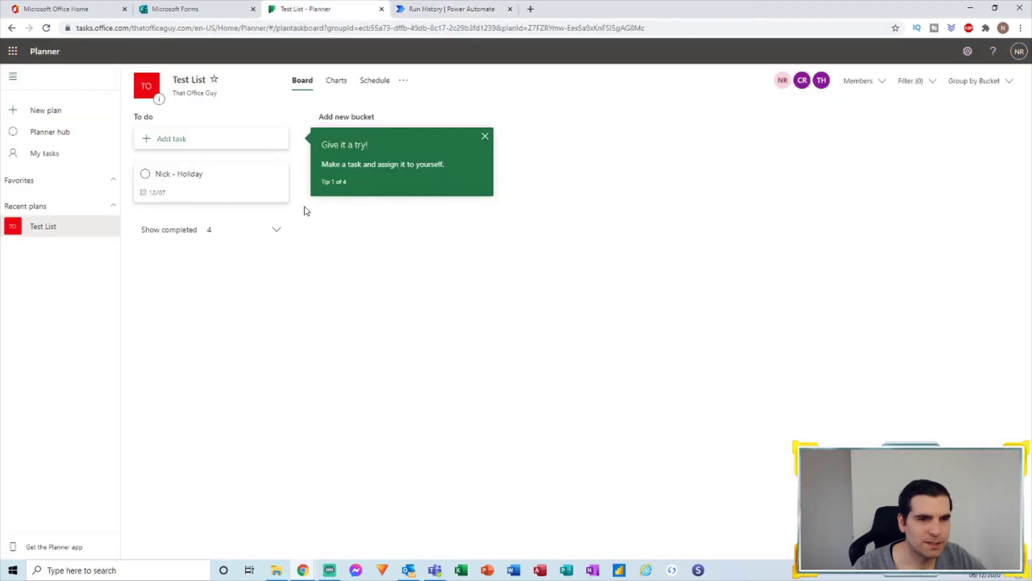
- Publish the Test List plan as an iCalendar feed and copy its link
{"action": "left_click", "coordinate": [239, 182]}
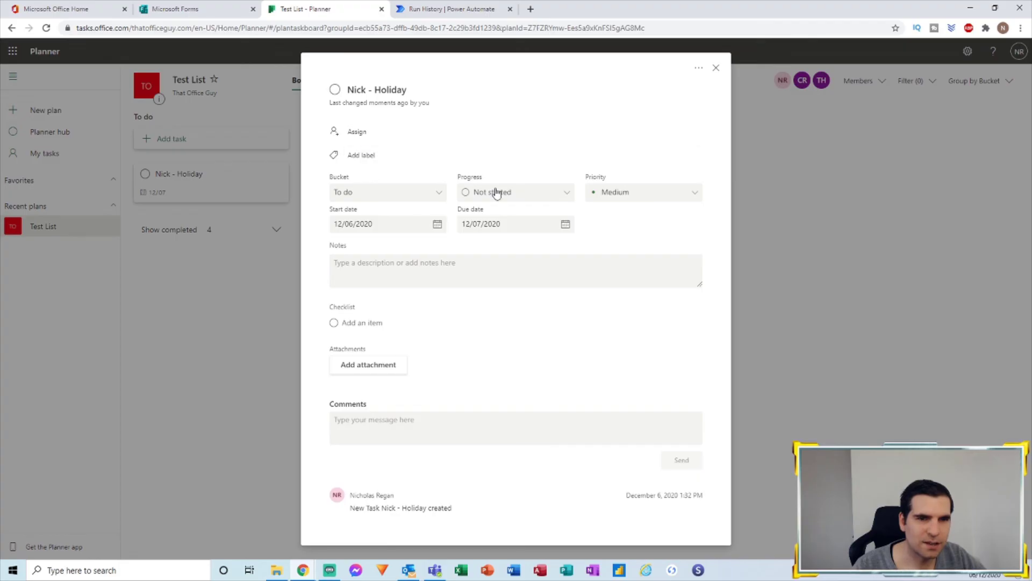
{"action": "left_click", "coordinate": [717, 69]}
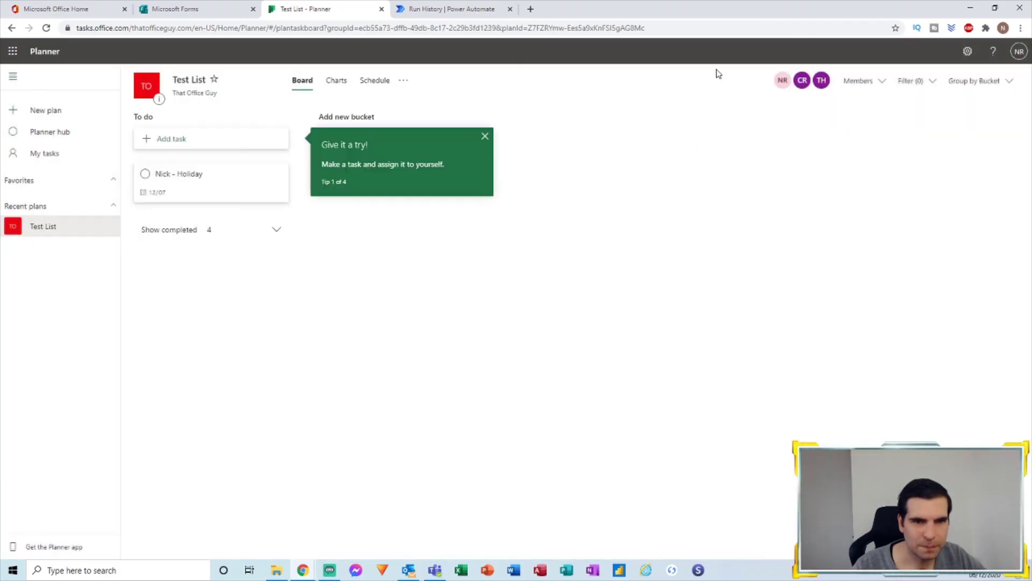
{"action": "left_click", "coordinate": [404, 84]}
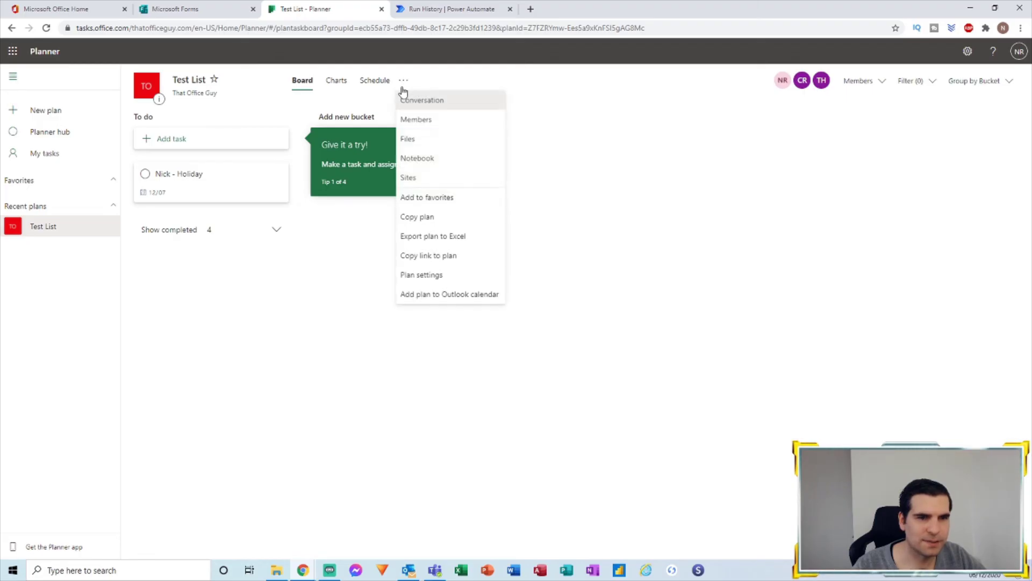
{"action": "left_click", "coordinate": [438, 297]}
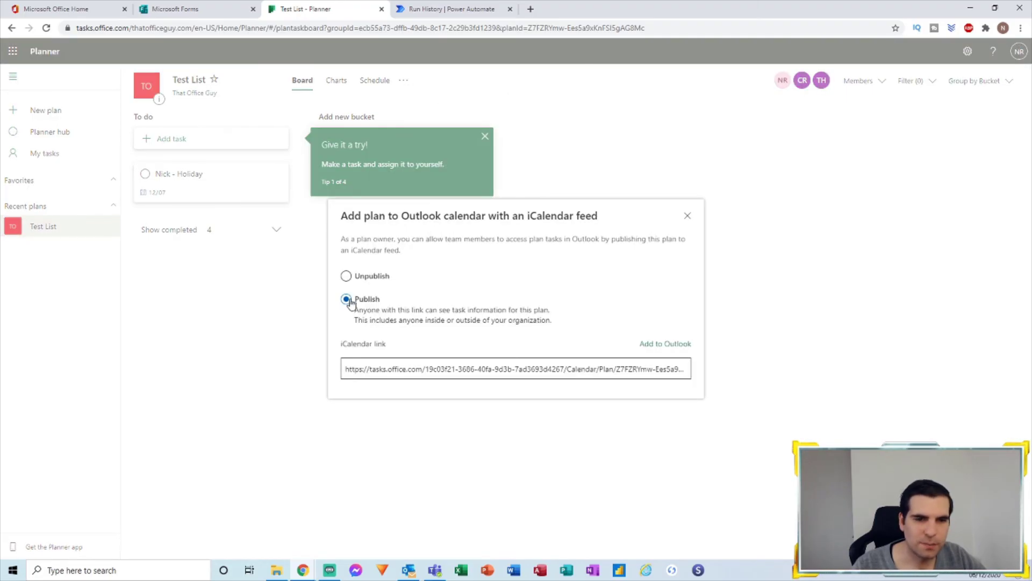
{"action": "left_click_drag", "start_coordinate": [347, 370], "coordinate": [699, 380]}
{"action": "right_click", "coordinate": [684, 369]}
{"action": "left_click", "coordinate": [711, 382]}
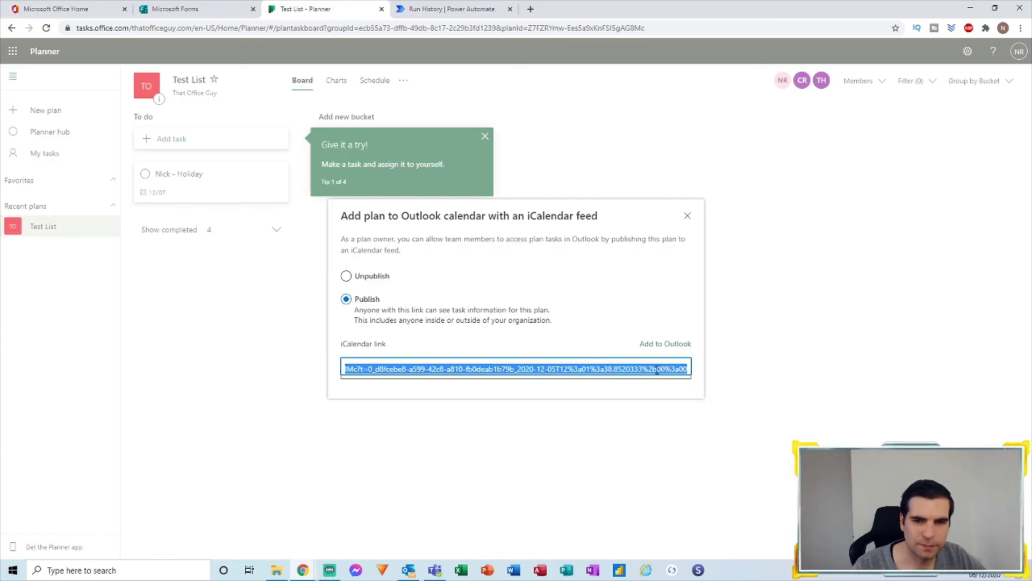
{"action": "left_click", "coordinate": [408, 570]}
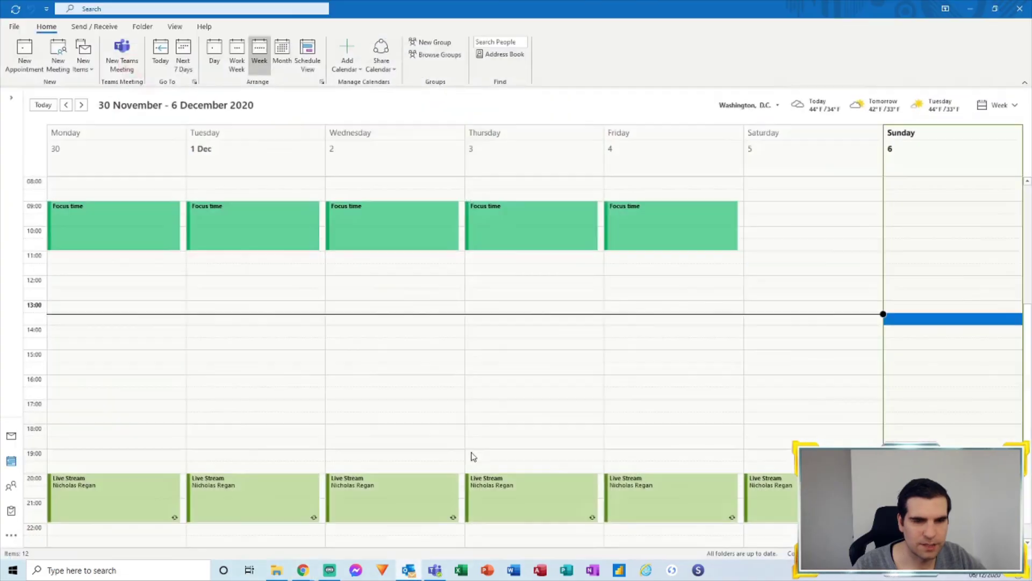
- Subscribe Outlook to the pasted iCalendar link as an internet calendar
{"action": "left_click", "coordinate": [352, 49]}
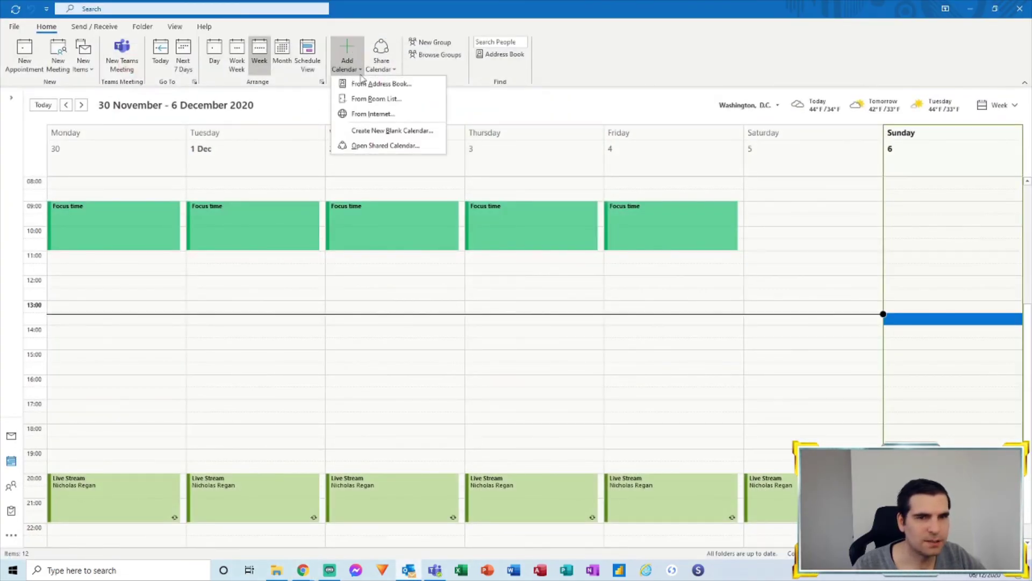
{"action": "left_click", "coordinate": [381, 115]}
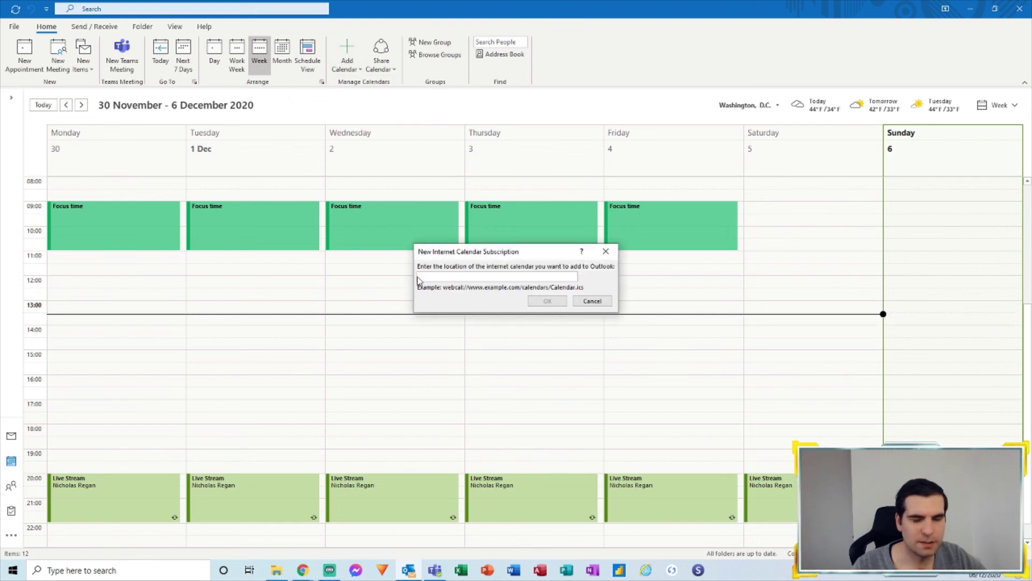
{"action": "key", "text": "ctrl+v"}
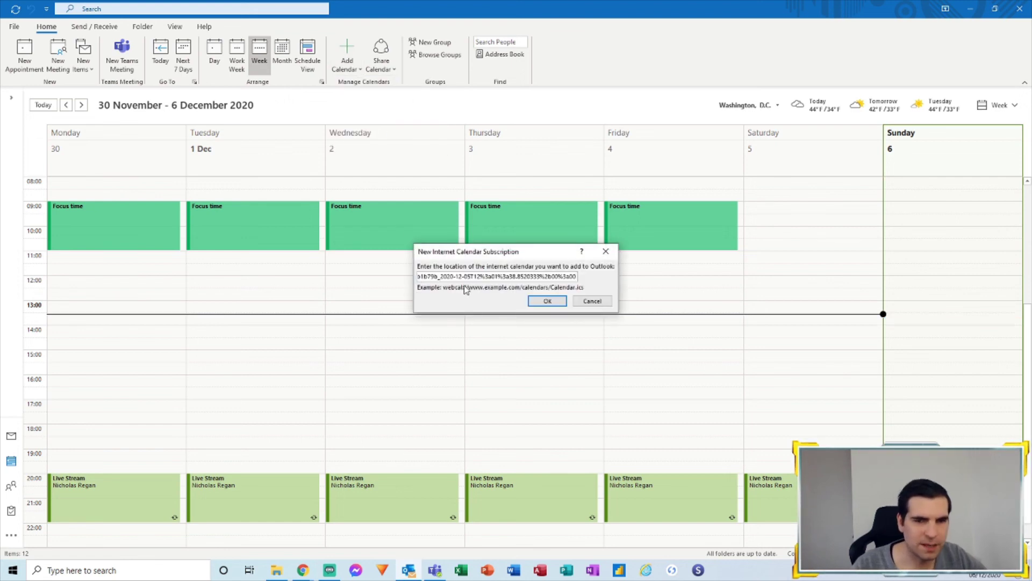
{"action": "left_click", "coordinate": [546, 300]}
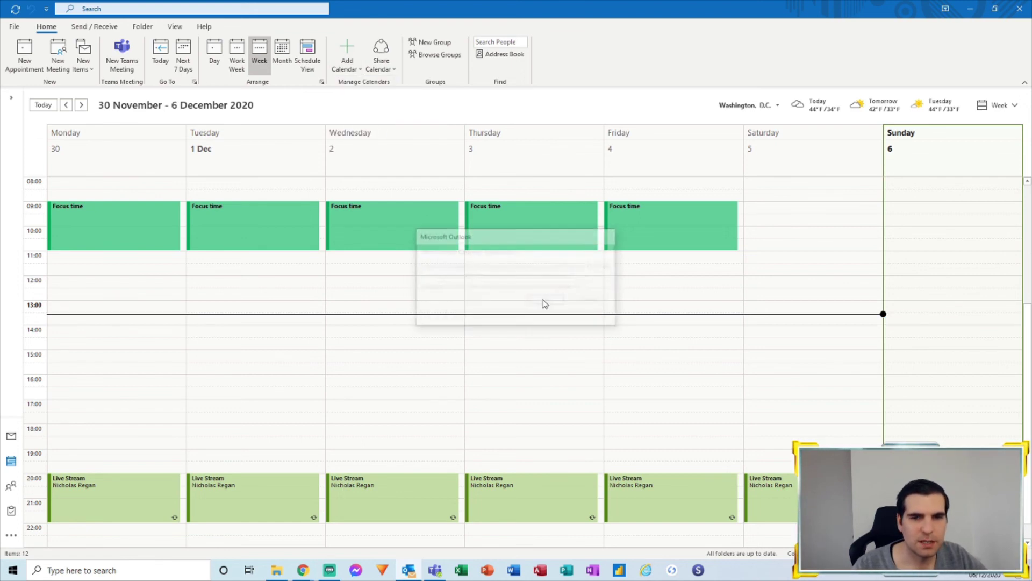
{"action": "left_click", "coordinate": [531, 328]}
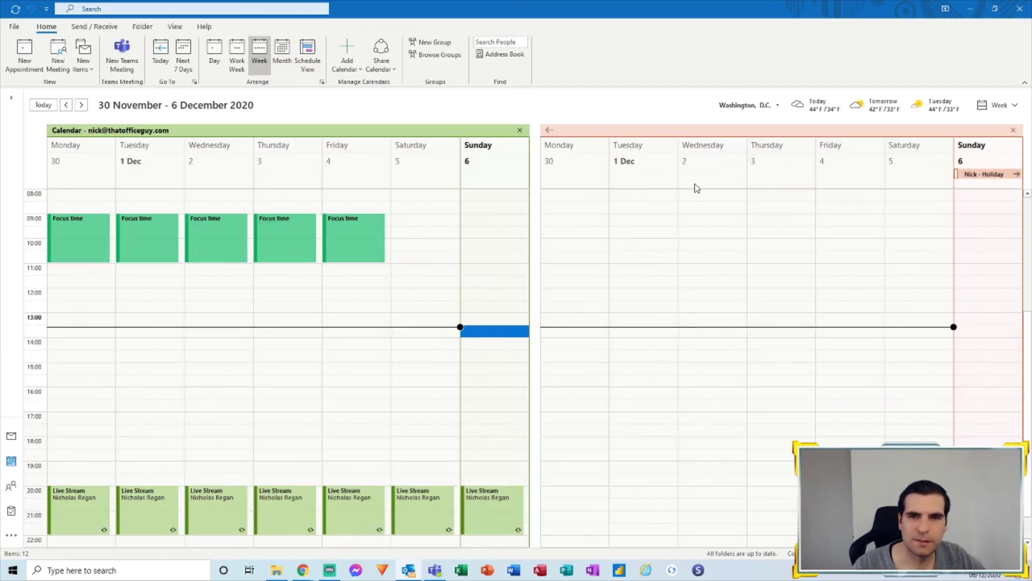
- Overlay the plan calendar on the main calendar to show the Holiday on 6 December
{"action": "left_click", "coordinate": [583, 132]}
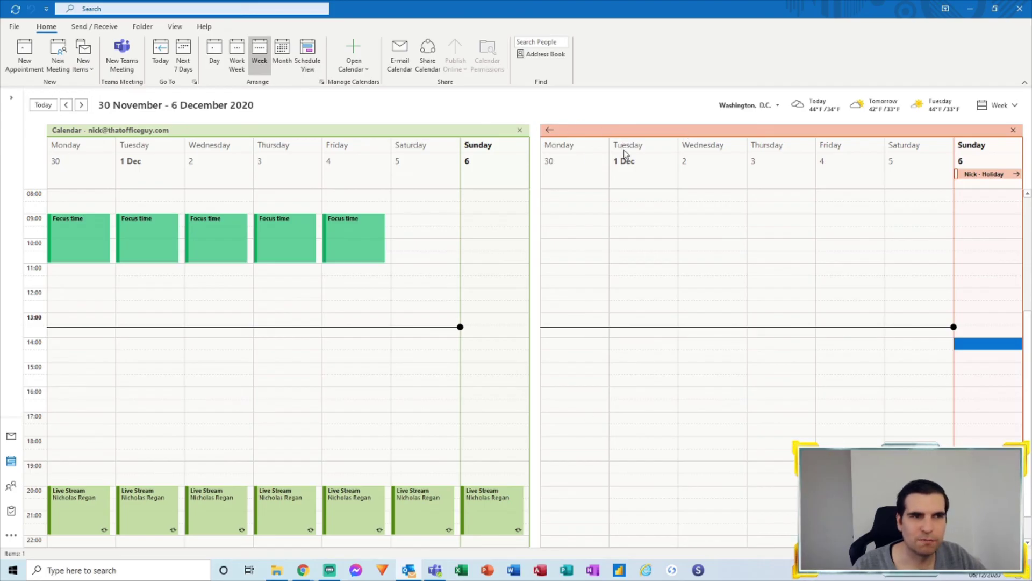
{"action": "left_click", "coordinate": [550, 131]}
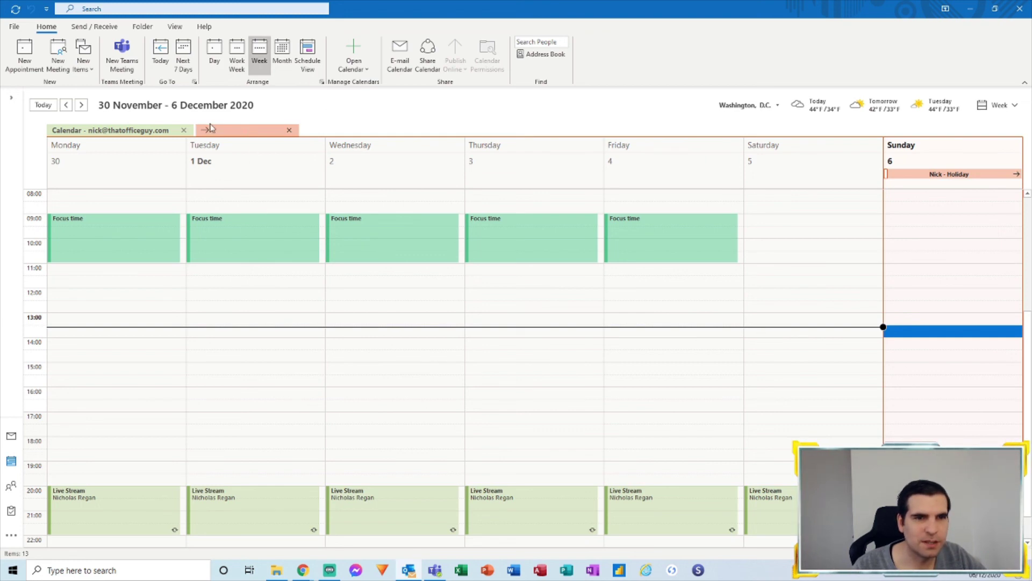
{"action": "left_click", "coordinate": [152, 131]}
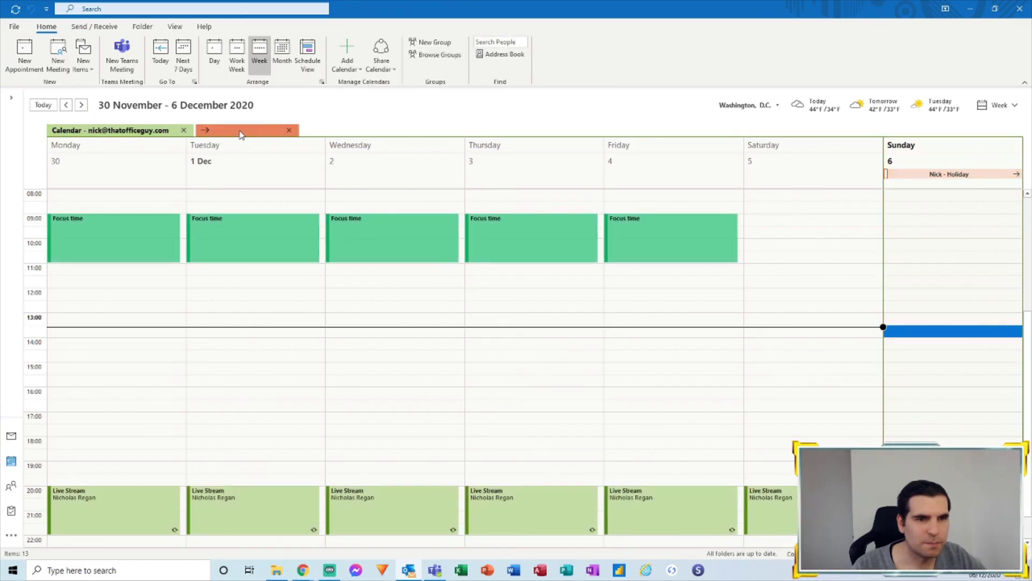
{"action": "left_click", "coordinate": [240, 135]}
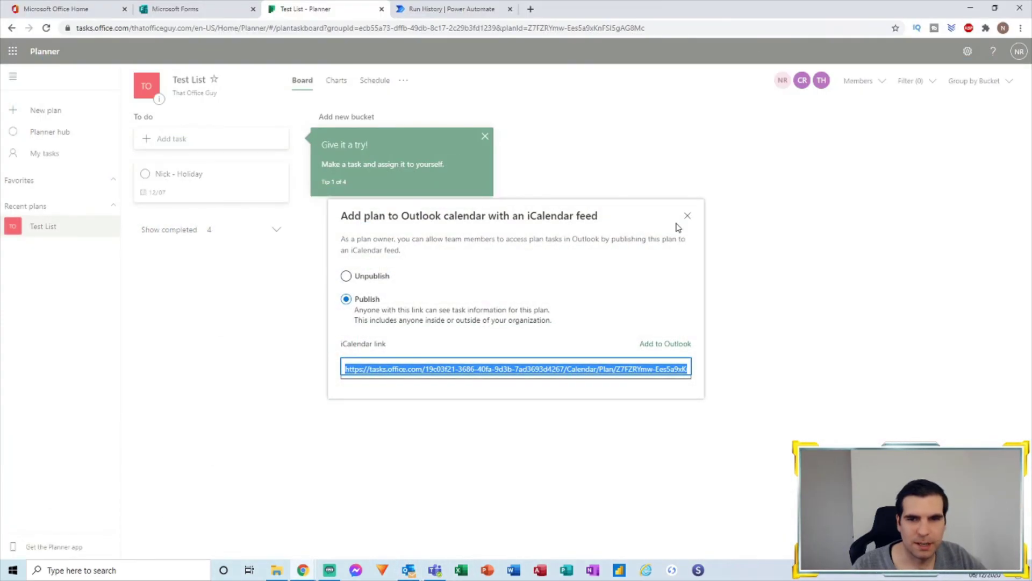
- Close the iCalendar dialog and Planner tab, then return to the Holiday Request flow details
{"action": "left_click", "coordinate": [687, 215]}
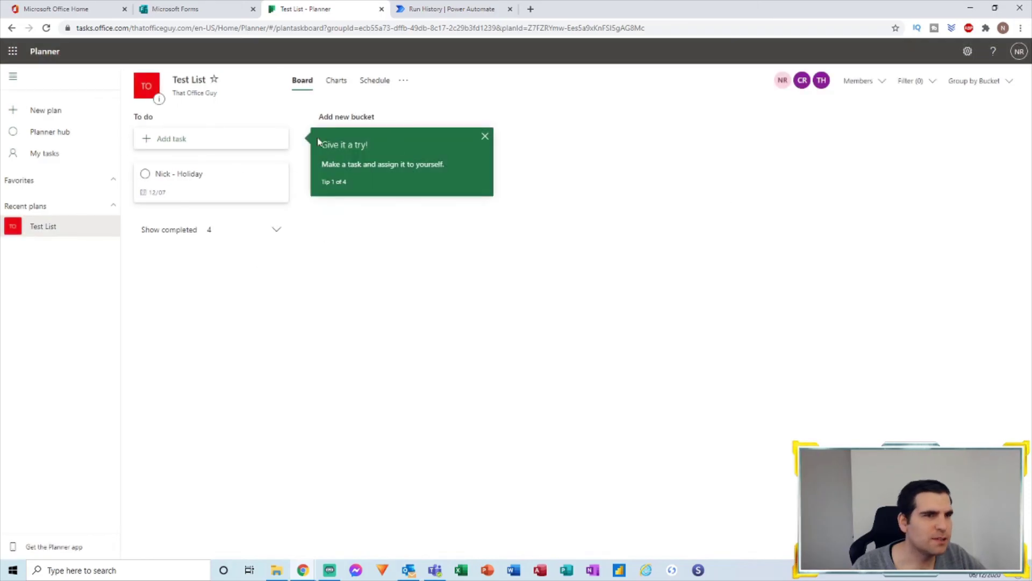
{"action": "left_click", "coordinate": [381, 9]}
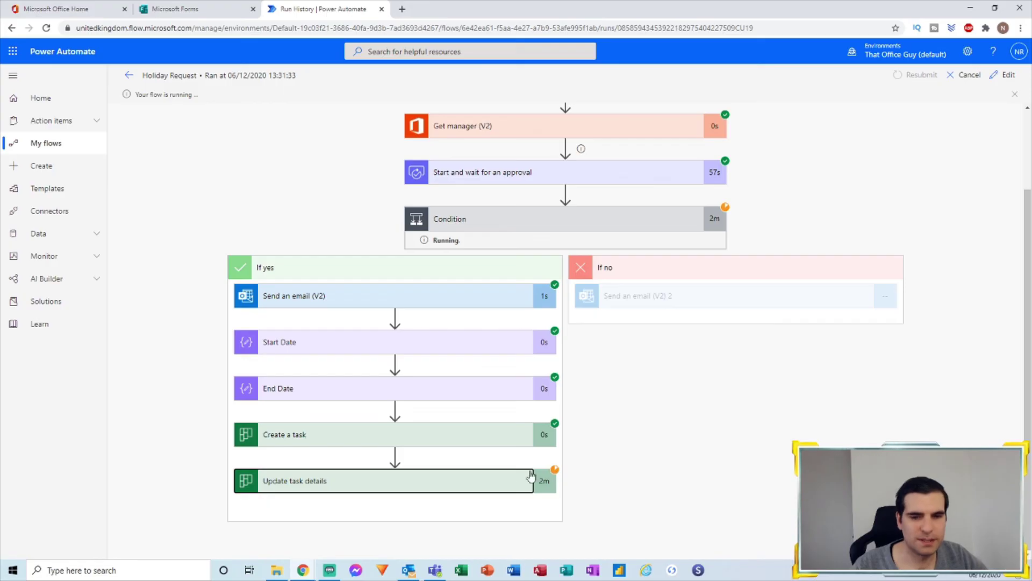
{"action": "left_click", "coordinate": [128, 75]}
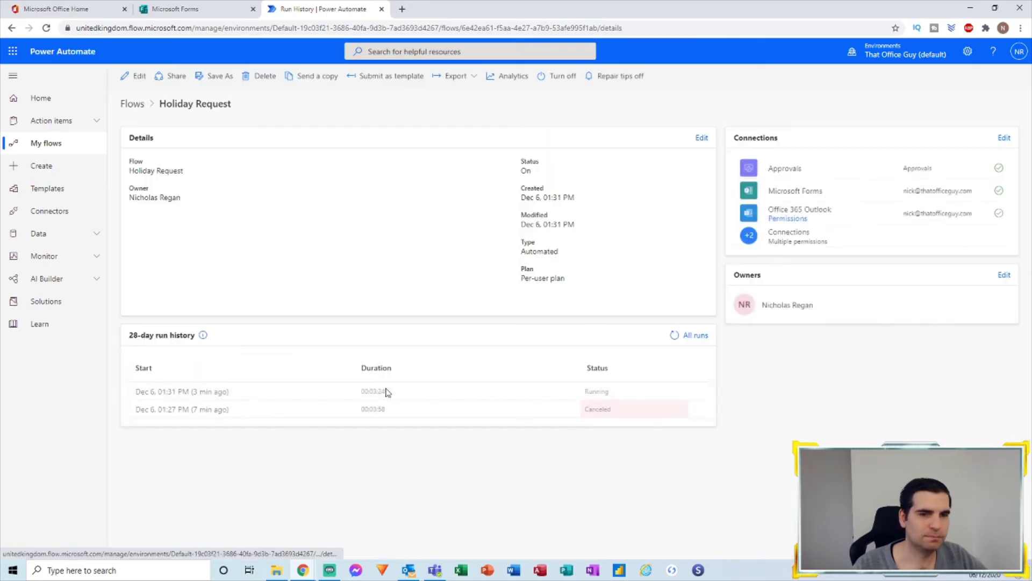